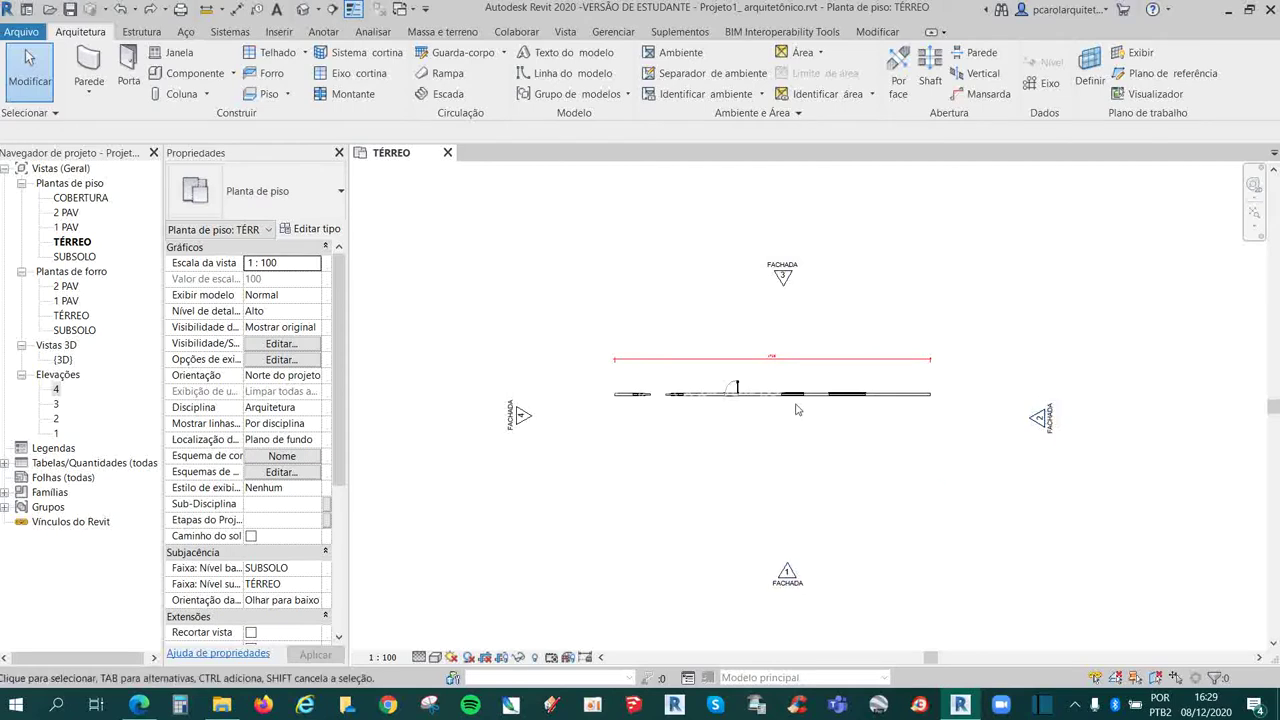
# - Turn off Thin Lines so the TÉRREO plan shows true wall lineweights
pyautogui.scroll(2, 760, 380)
pyautogui.scroll(2, 760, 378)
pyautogui.scroll(-1, 758, 375)
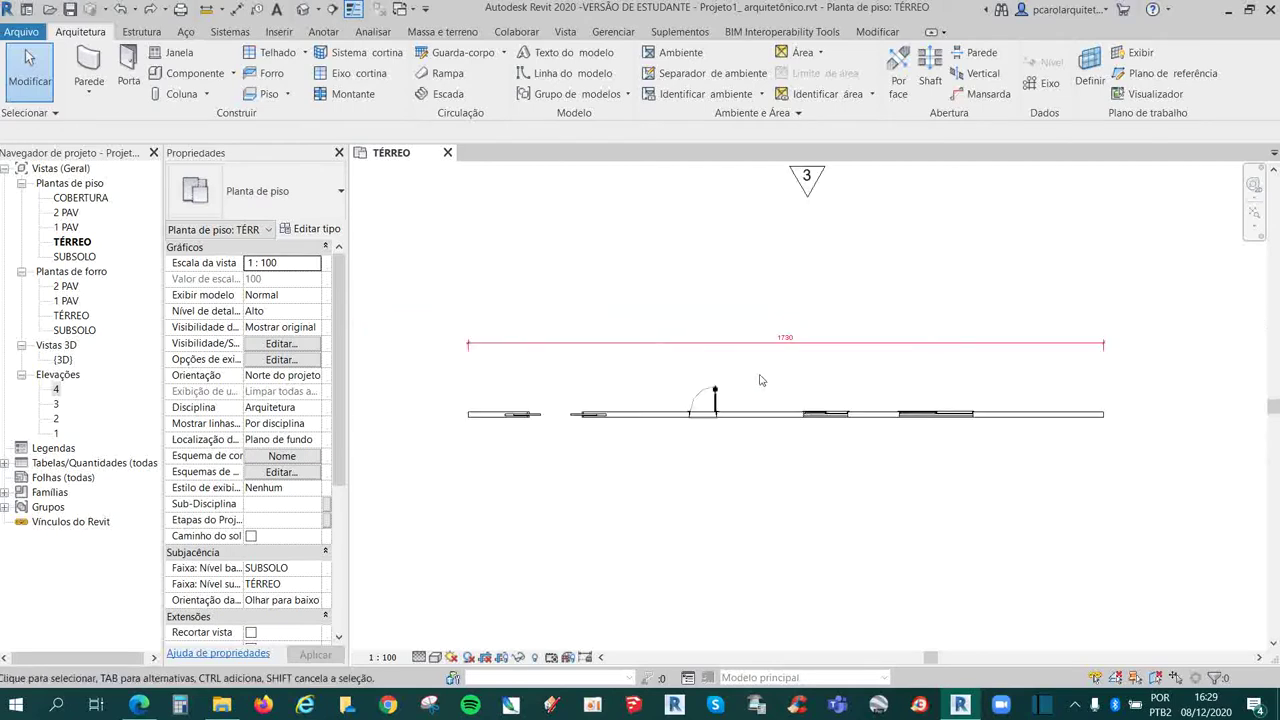
pyautogui.scroll(-2, 765, 375)
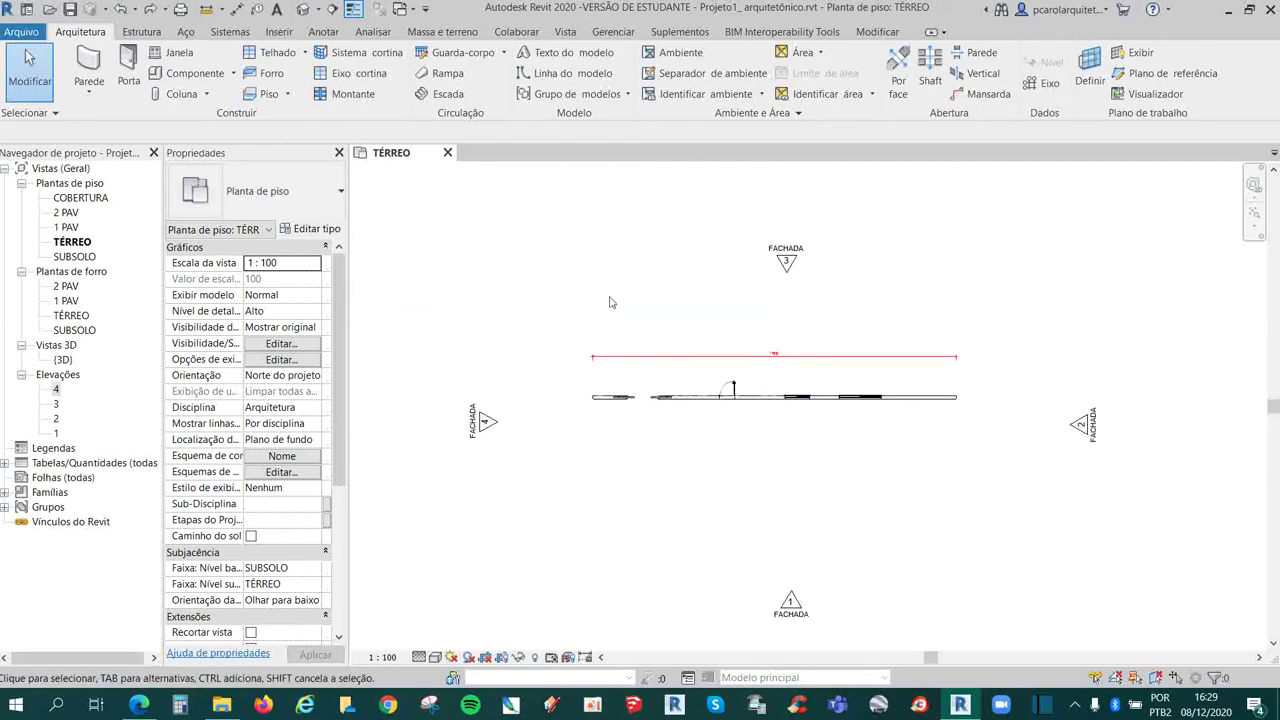
pyautogui.scroll(2, 650, 420)
pyautogui.scroll(2, 530, 406)
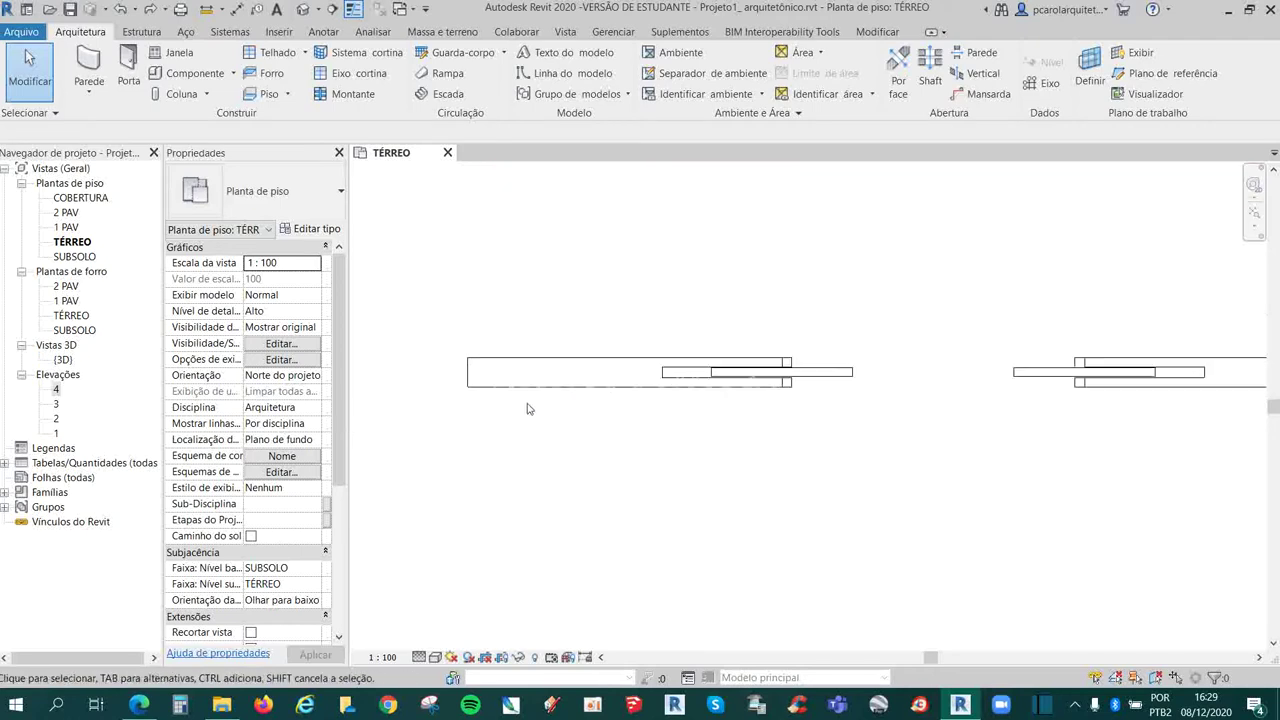
pyautogui.scroll(1, 560, 350)
pyautogui.click(353, 9)
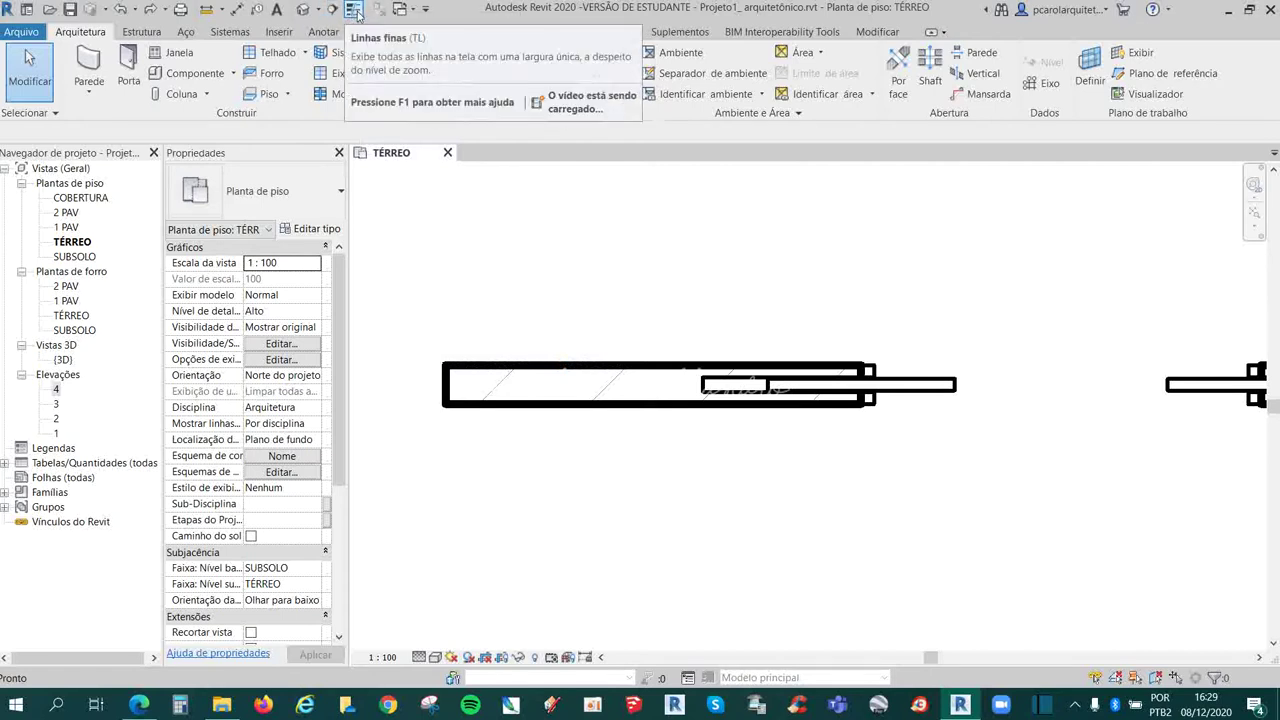
pyautogui.click(357, 12)
pyautogui.click(357, 12)
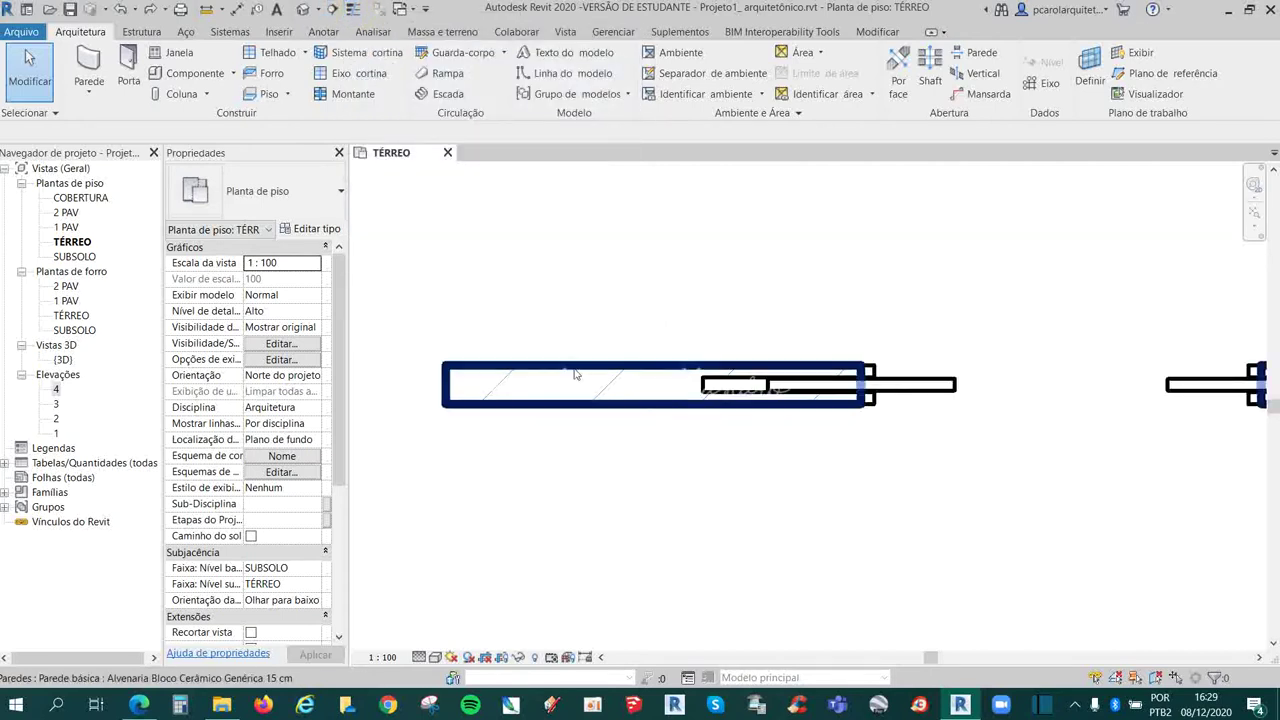
# - Set the TÉRREO plan's detail level to Médio
pyautogui.scroll(-2, 575, 374)
pyautogui.scroll(-2, 708, 409)
pyautogui.scroll(-2, 800, 360)
pyautogui.scroll(2, 950, 385)
pyautogui.scroll(2, 960, 385)
pyautogui.scroll(1, 960, 385)
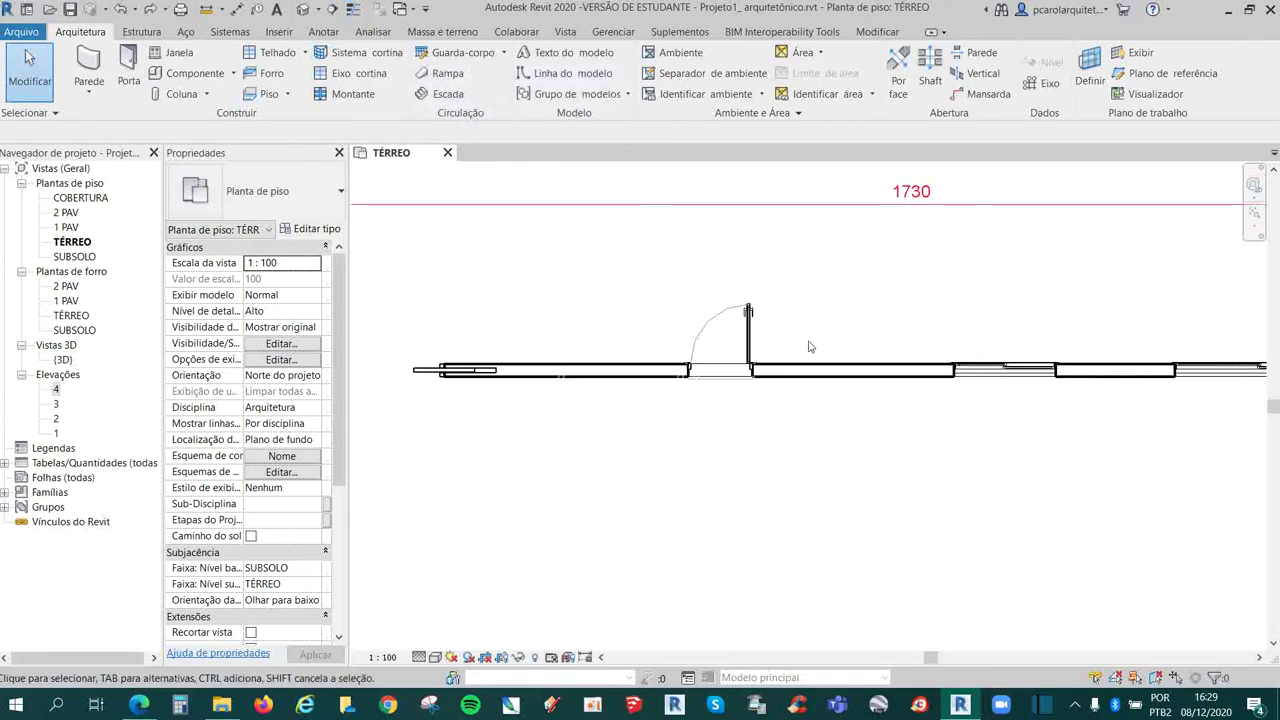
pyautogui.click(420, 657)
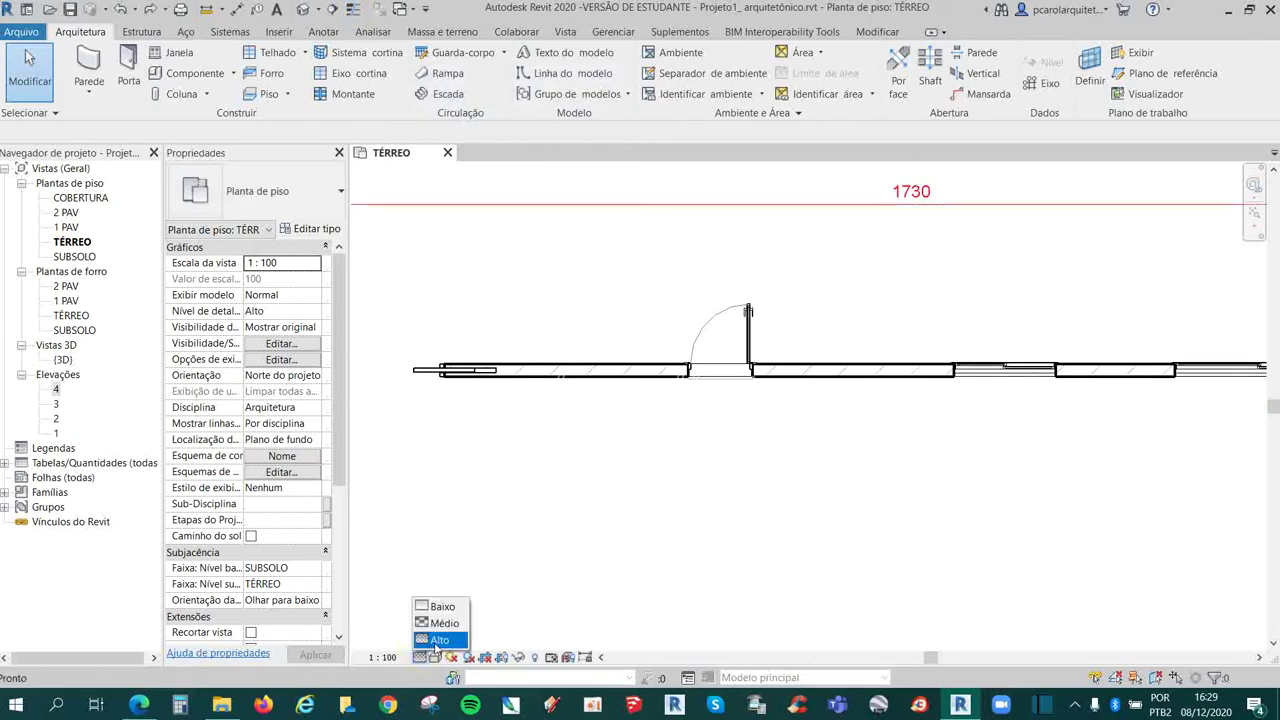
pyautogui.click(442, 623)
# - Pan and zoom to frame the wall, door, dimension and elevation markers
pyautogui.scroll(2, 583, 497)
pyautogui.scroll(-2, 583, 430)
pyautogui.scroll(-2, 594, 434)
pyautogui.scroll(-1, 594, 434)
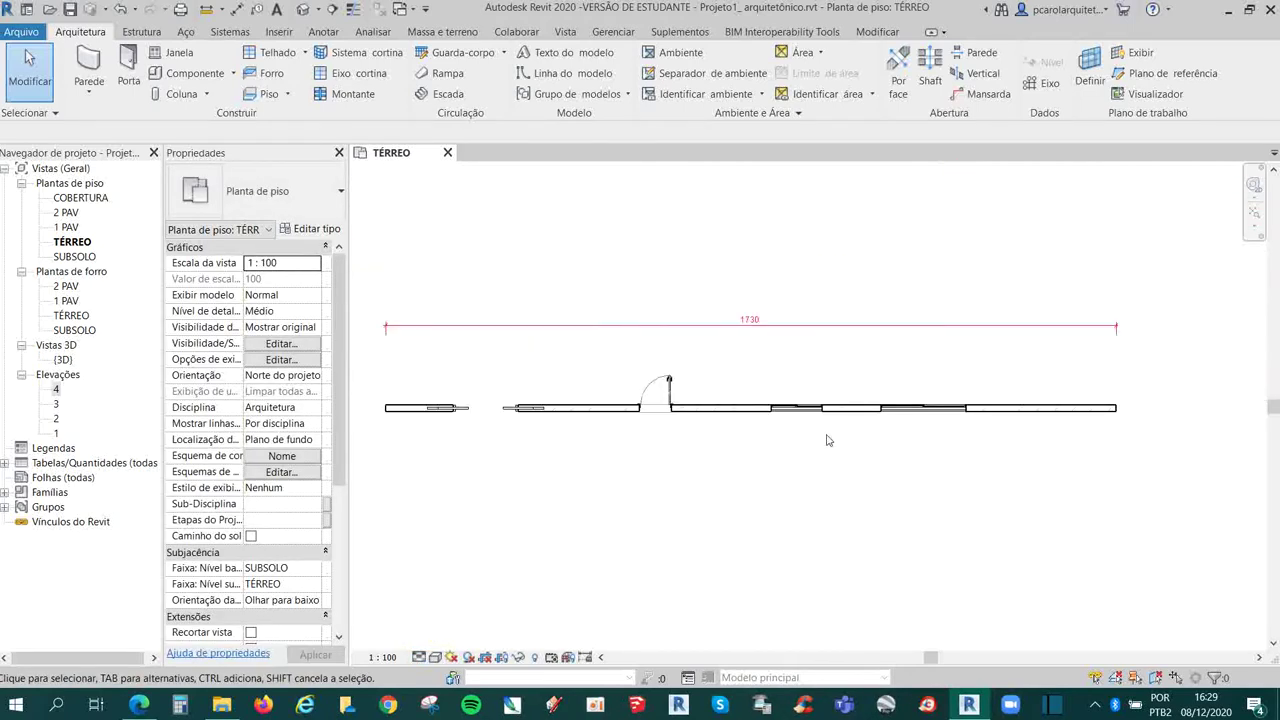
pyautogui.moveTo(694, 443); pyautogui.dragTo(749, 450, button='middle')
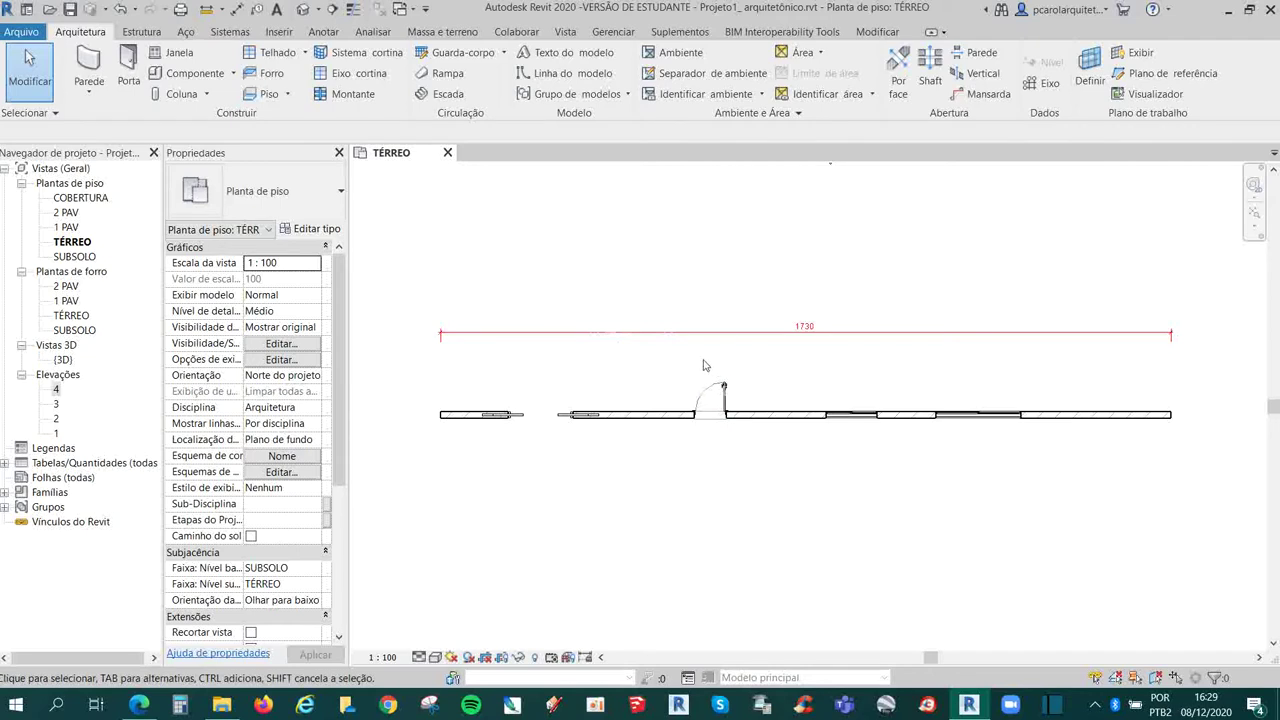
pyautogui.moveTo(654, 345); pyautogui.dragTo(787, 353, button='middle')
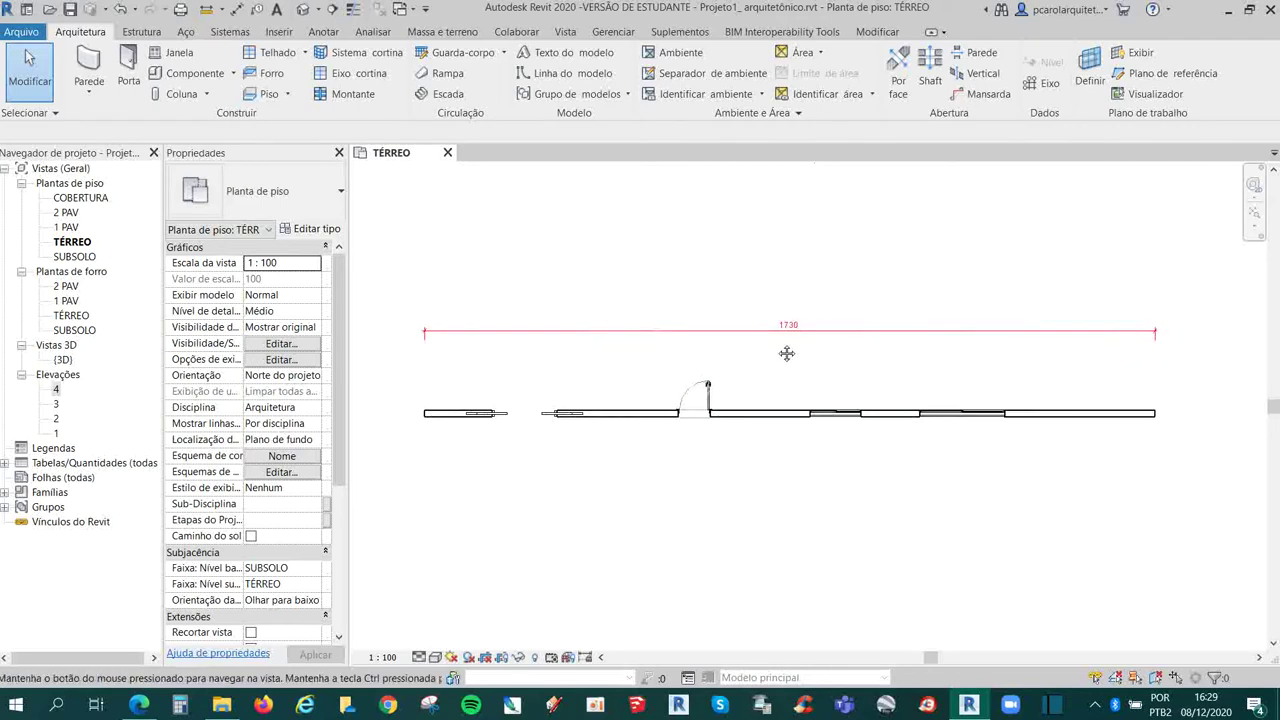
pyautogui.scroll(-2, 740, 392)
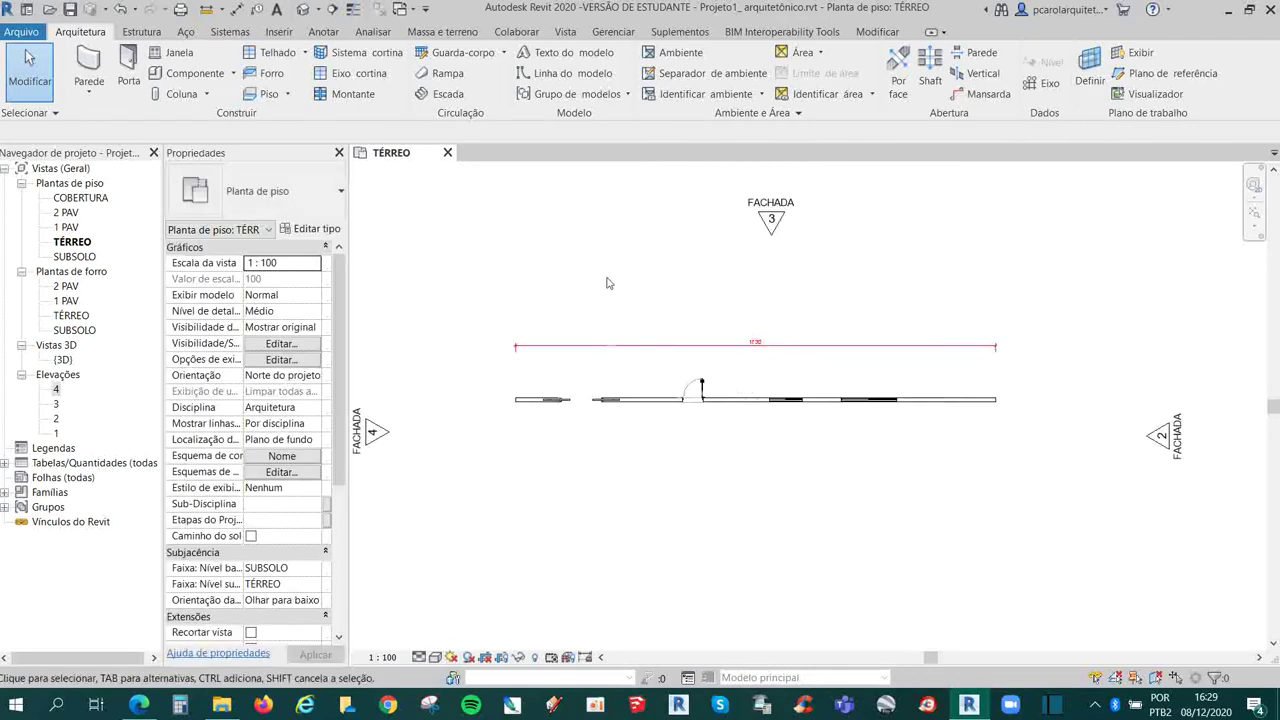
pyautogui.moveTo(606, 283); pyautogui.dragTo(637, 312, button='middle')
pyautogui.scroll(-1, 704, 344)
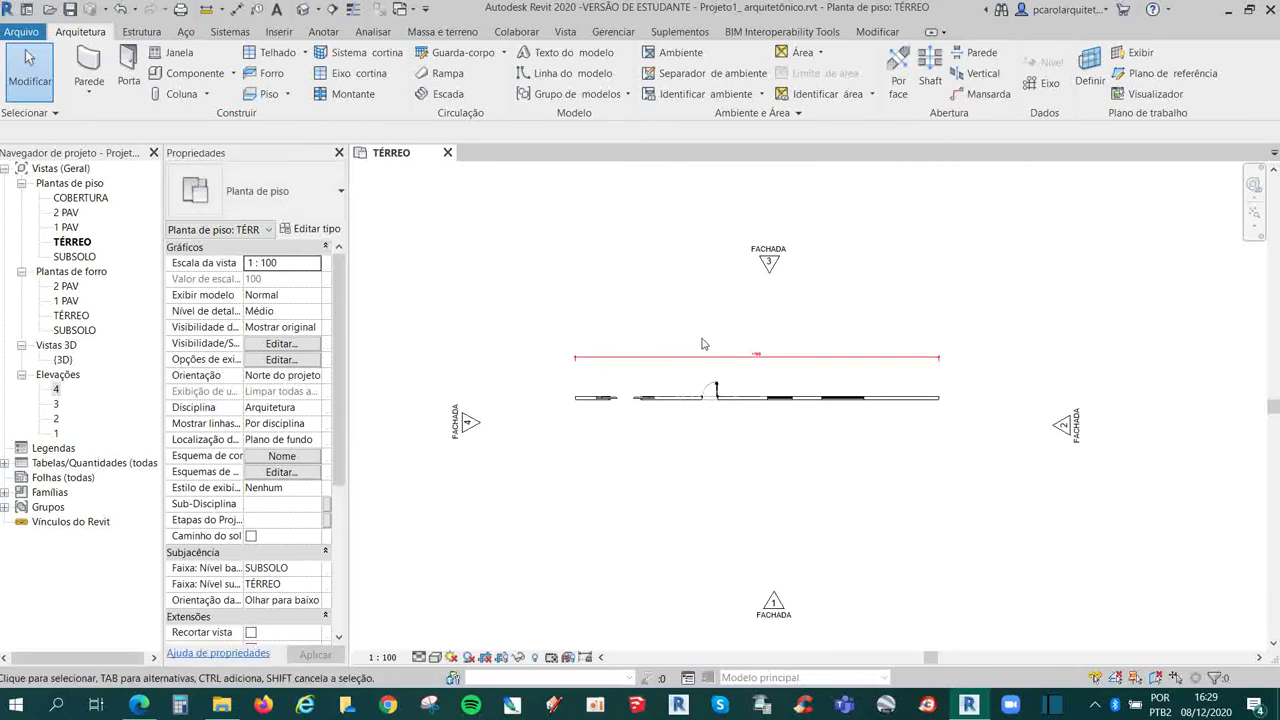
pyautogui.scroll(1, 705, 343)
pyautogui.moveTo(700, 343); pyautogui.dragTo(693, 325, button='middle')
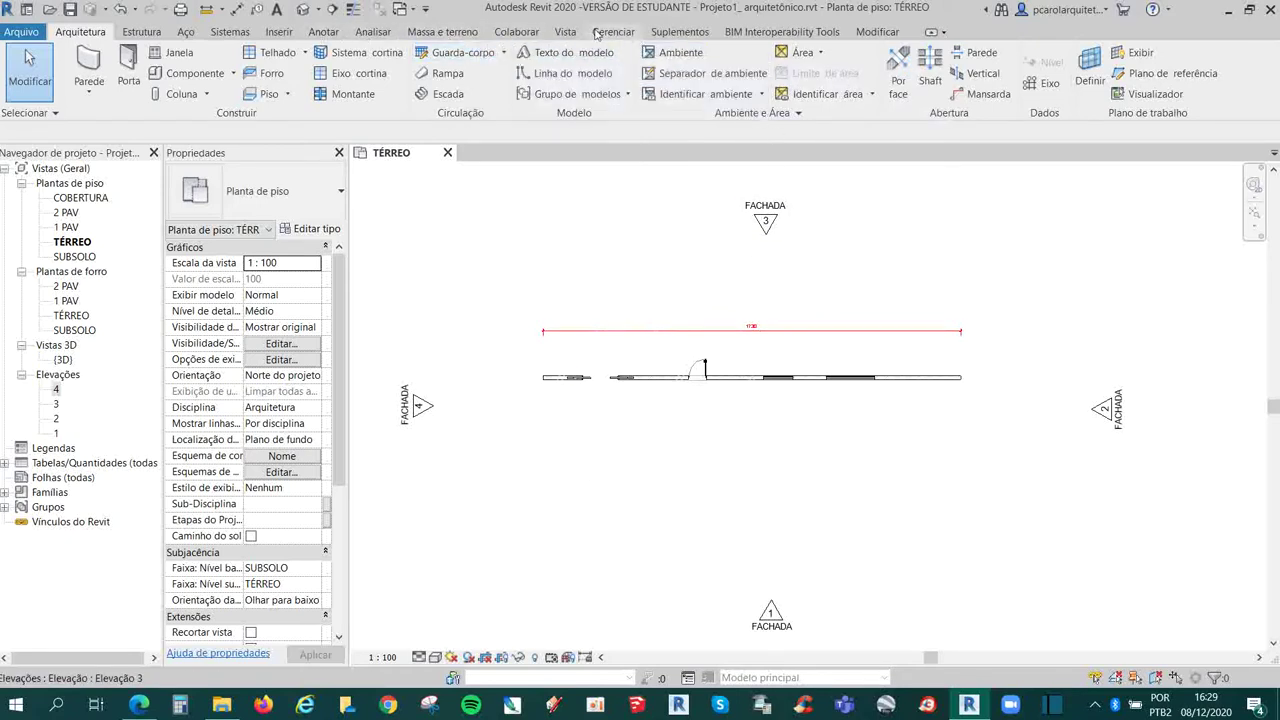
# - Open Estilos de objeto from the Gerenciar tab
pyautogui.click(856, 32)
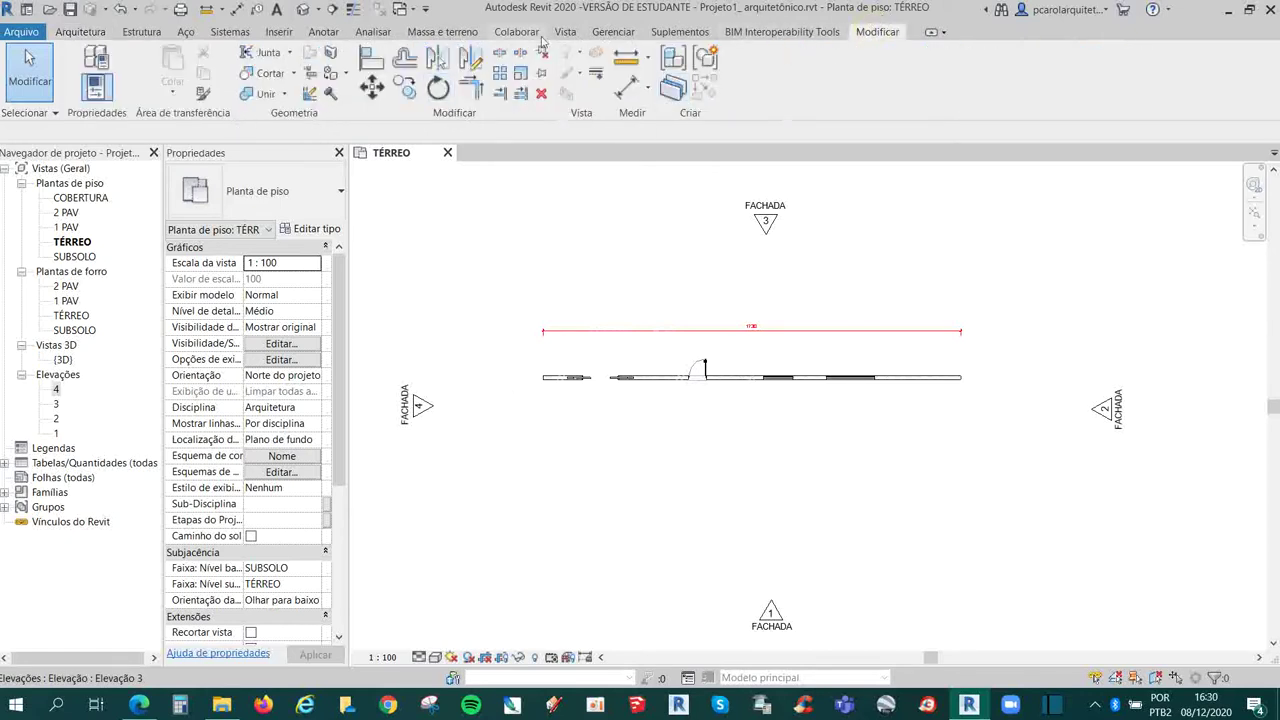
pyautogui.click(613, 32)
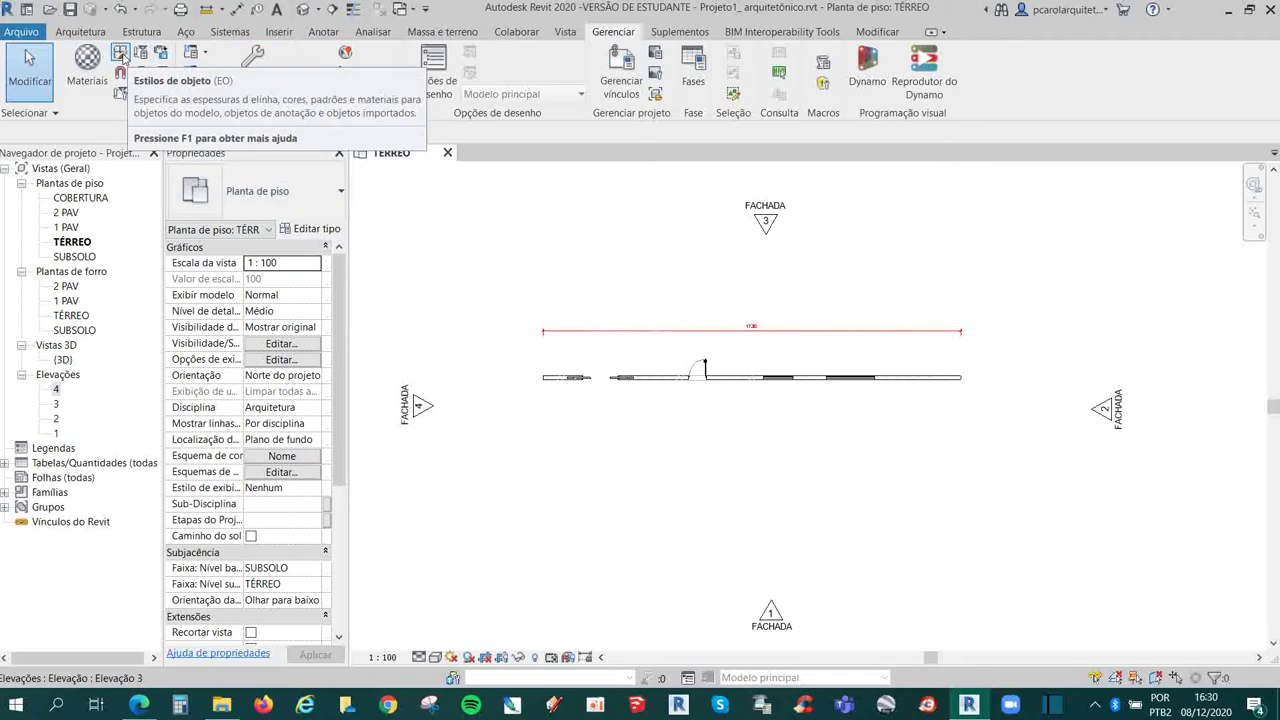
pyautogui.click(124, 60)
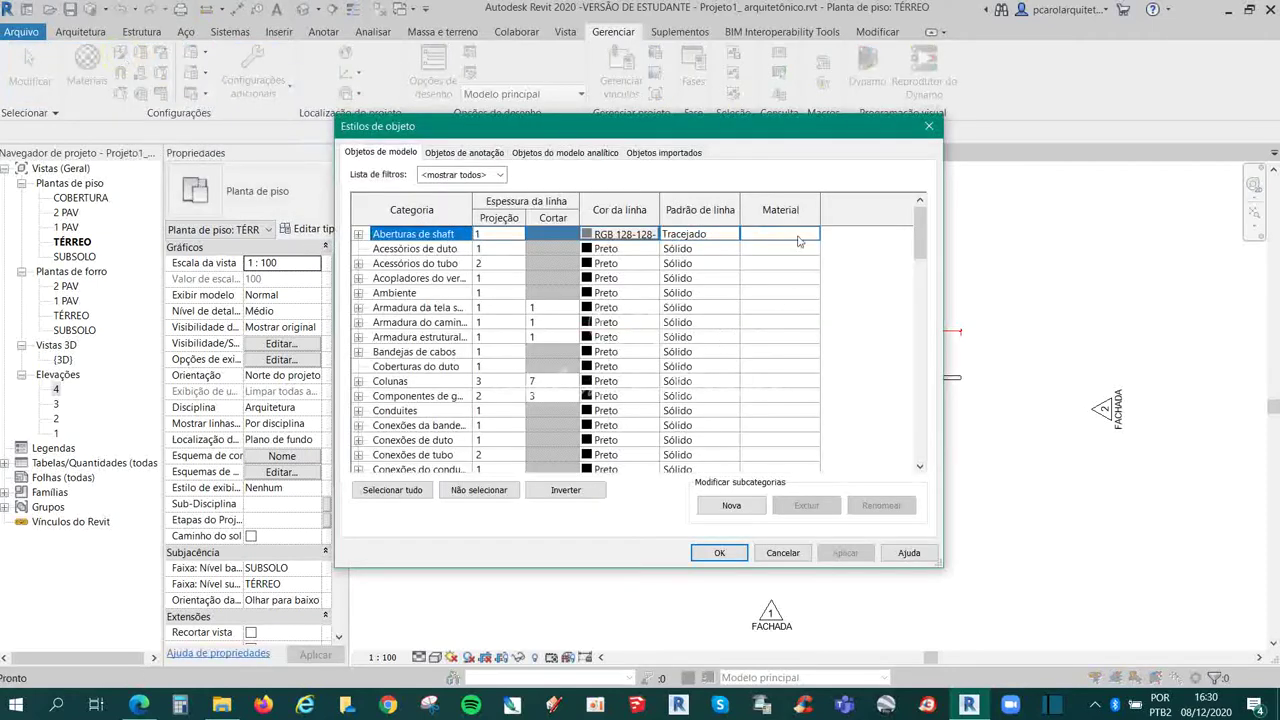
pyautogui.moveTo(720, 131); pyautogui.dragTo(786, 143)
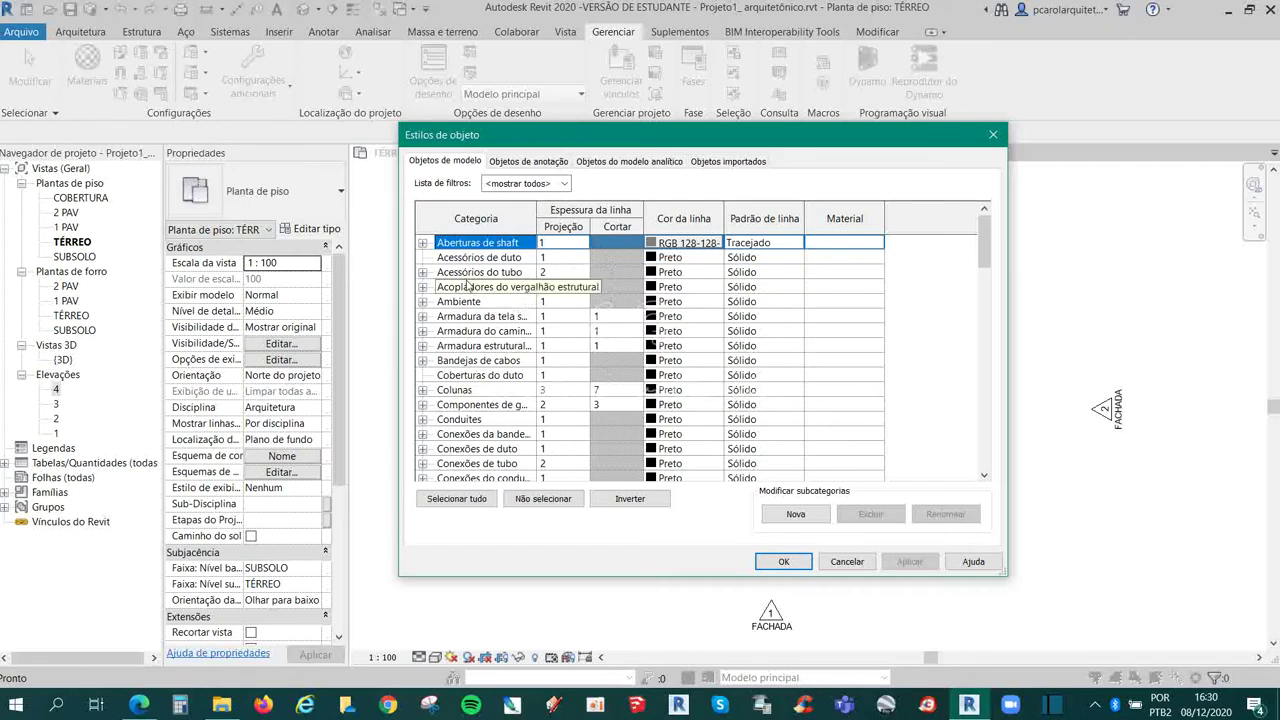
# - Scroll through the Objetos de modelo categories and select the Paredes row
pyautogui.scroll(-2, 466, 287)
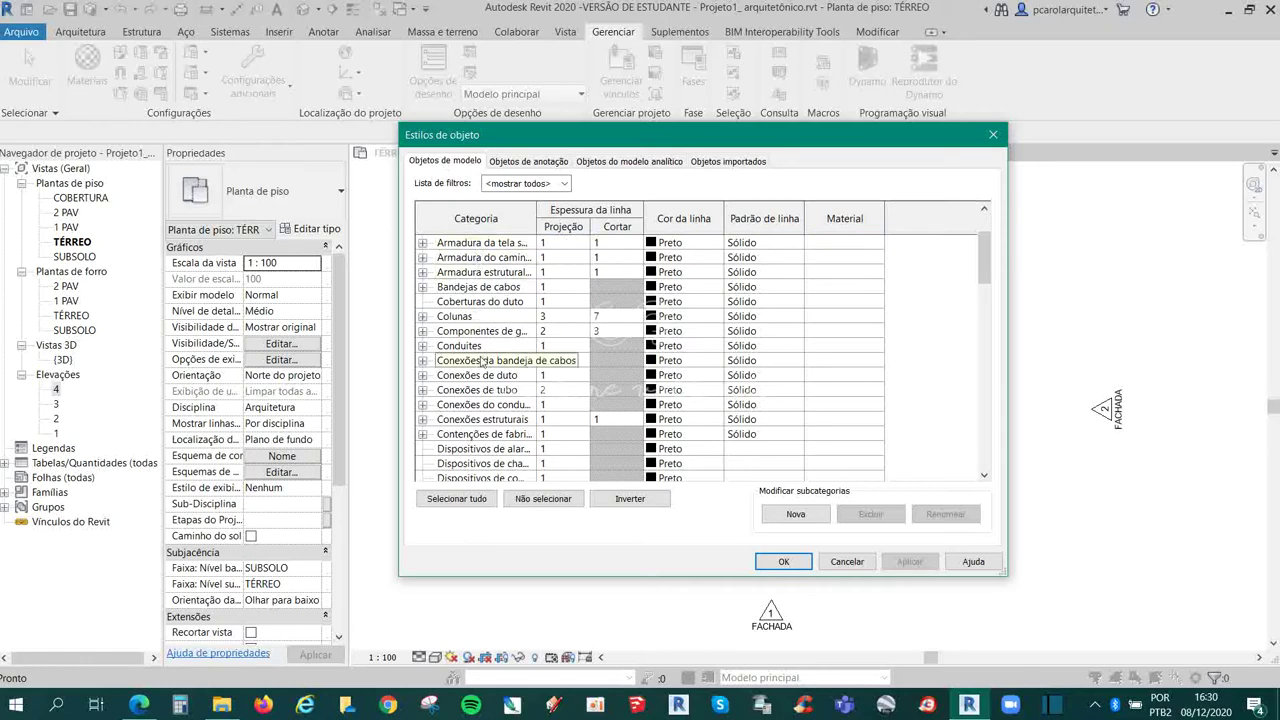
pyautogui.scroll(-3, 490, 340)
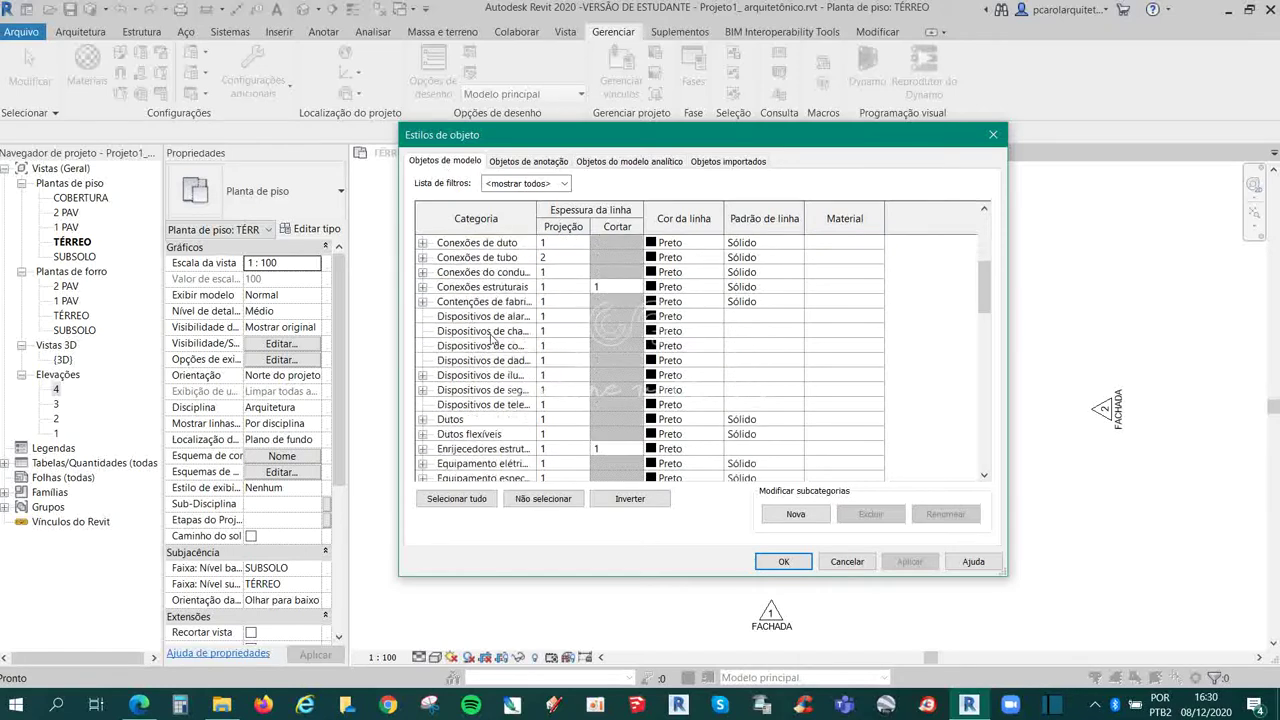
pyautogui.scroll(-2, 490, 340)
pyautogui.scroll(-3, 495, 355)
pyautogui.scroll(-3, 495, 365)
pyautogui.scroll(-3, 488, 390)
pyautogui.scroll(-3, 488, 392)
pyautogui.scroll(-2, 488, 395)
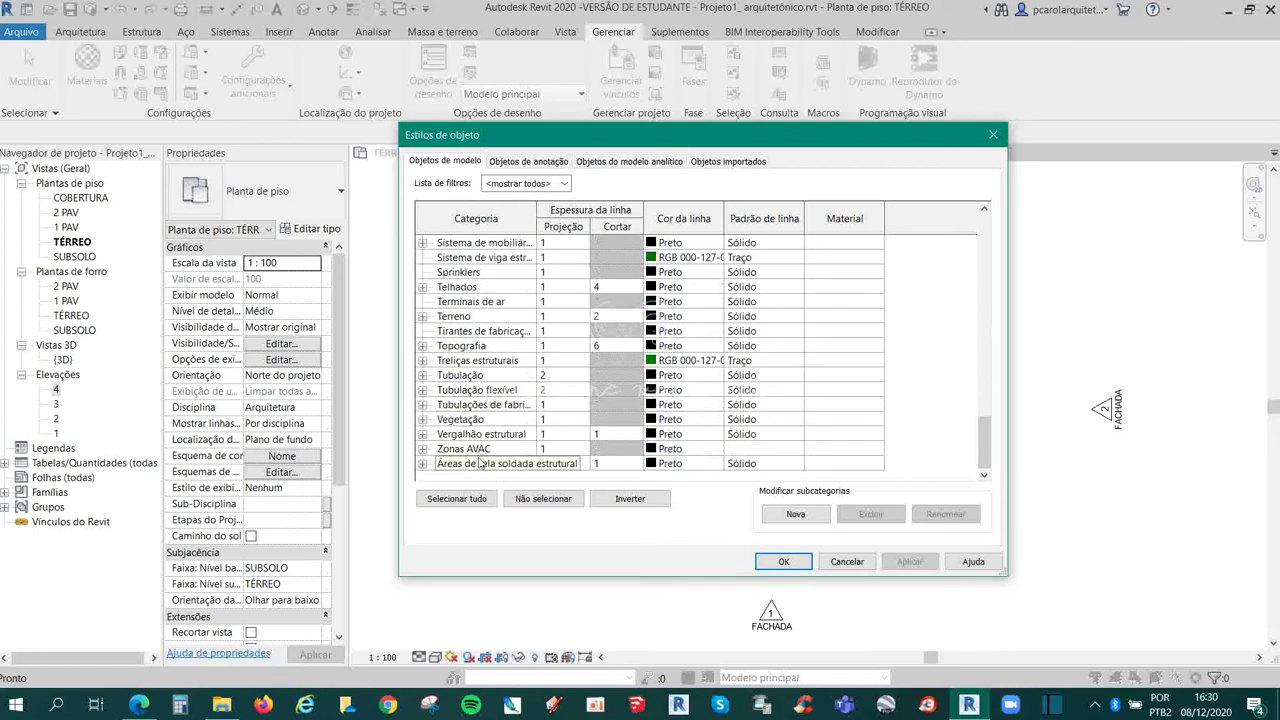
pyautogui.scroll(2, 480, 402)
pyautogui.scroll(1, 478, 403)
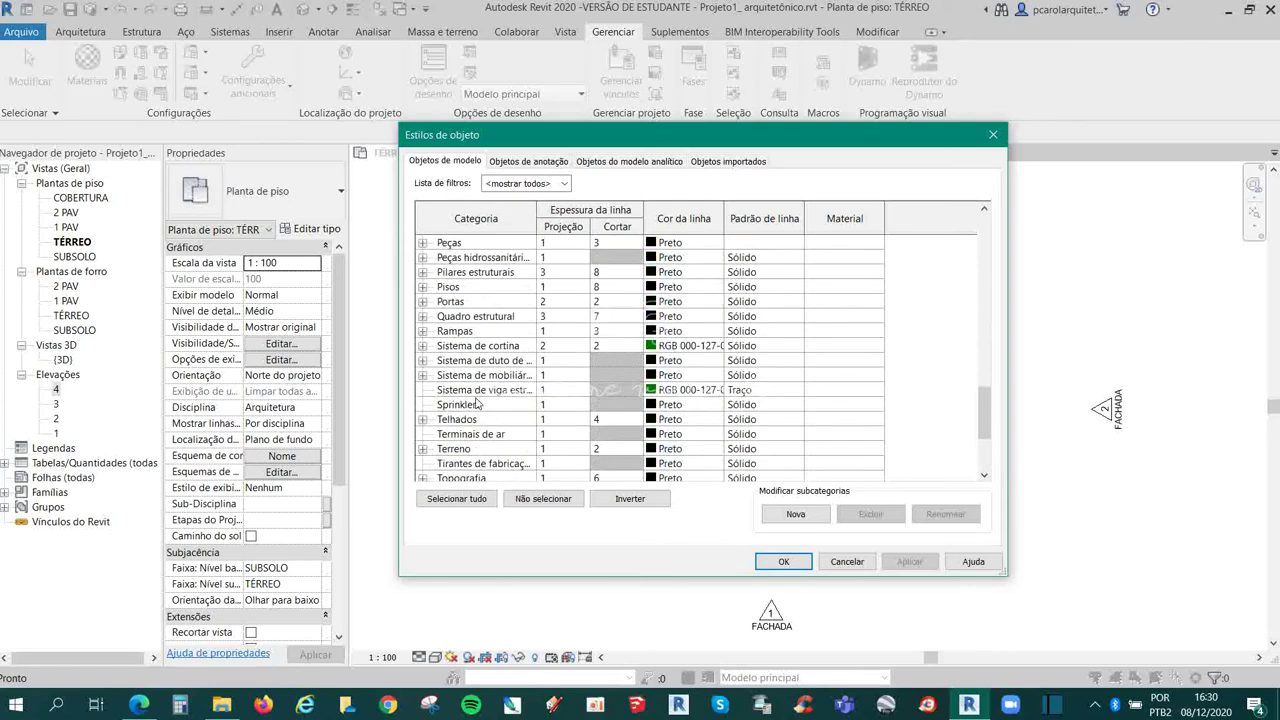
pyautogui.scroll(1, 478, 403)
pyautogui.scroll(1, 474, 367)
pyautogui.click(485, 287)
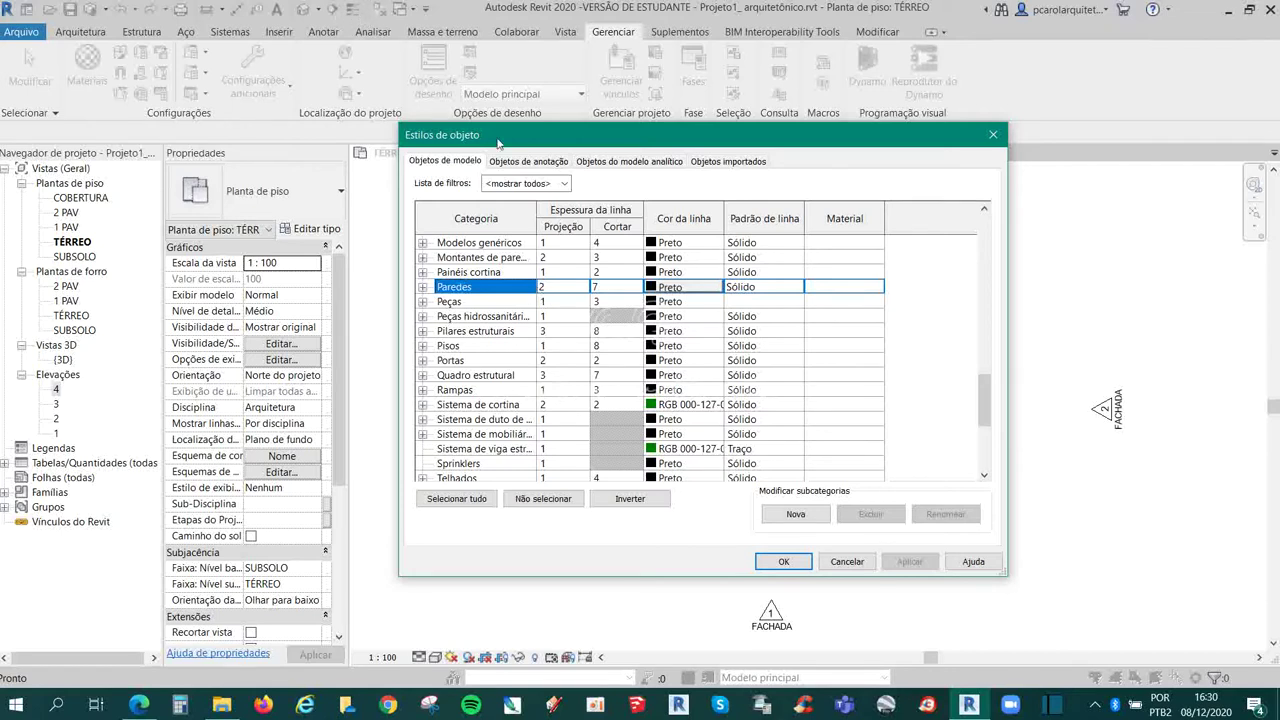
# - Set Paredes projection line weight to 2, keep cut weight 7, and expand its subcategories
pyautogui.write('2')
pyautogui.click(583, 287)
pyautogui.click(583, 287)
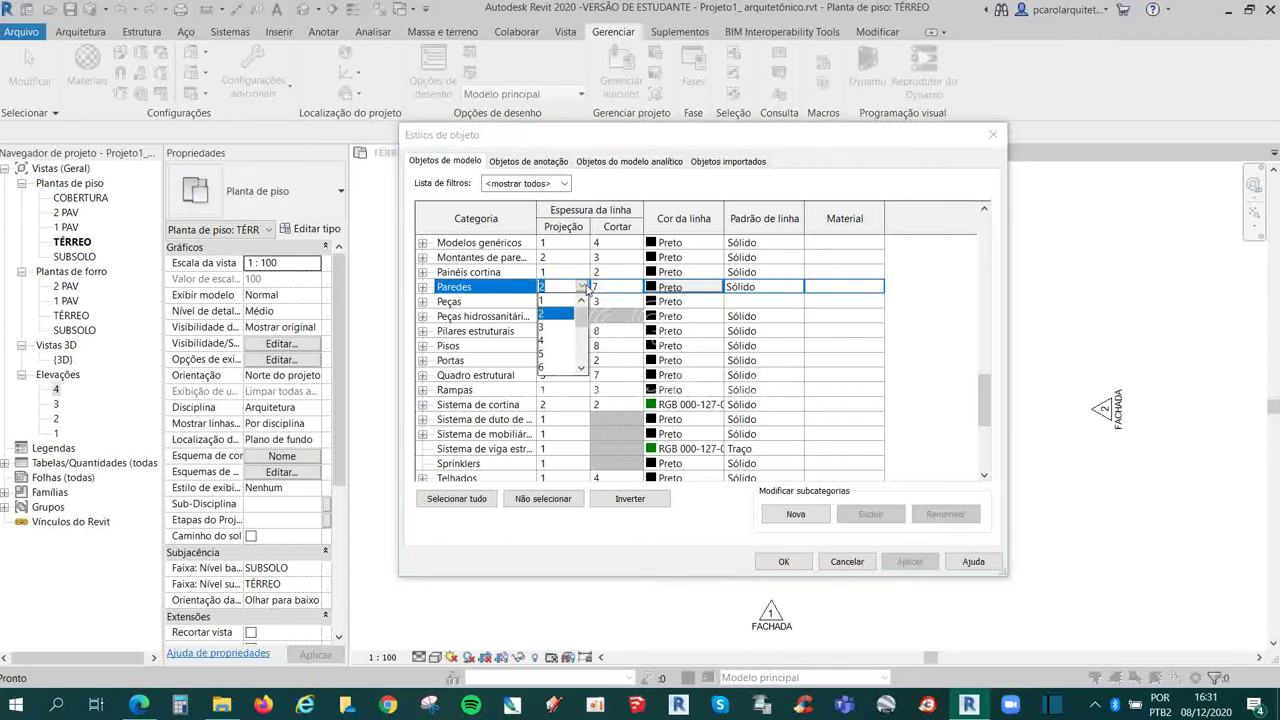
pyautogui.click(565, 301)
pyautogui.click(582, 287)
pyautogui.click(560, 316)
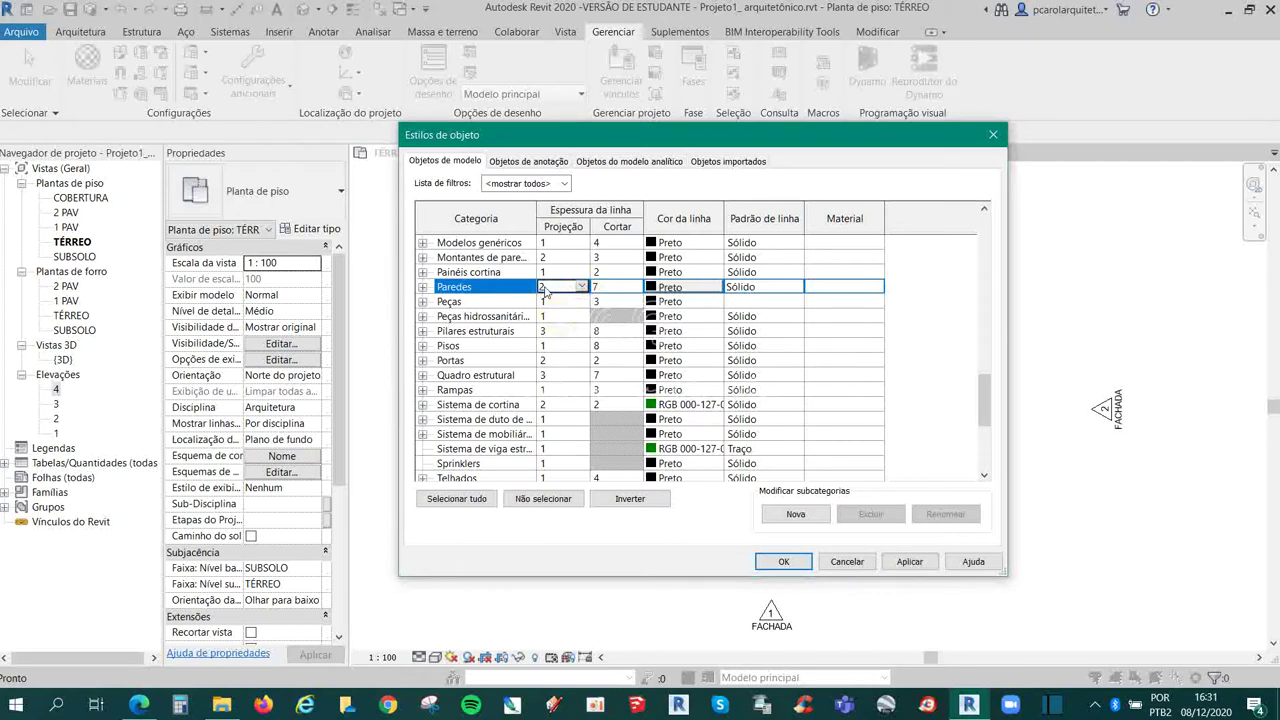
pyautogui.click(607, 285)
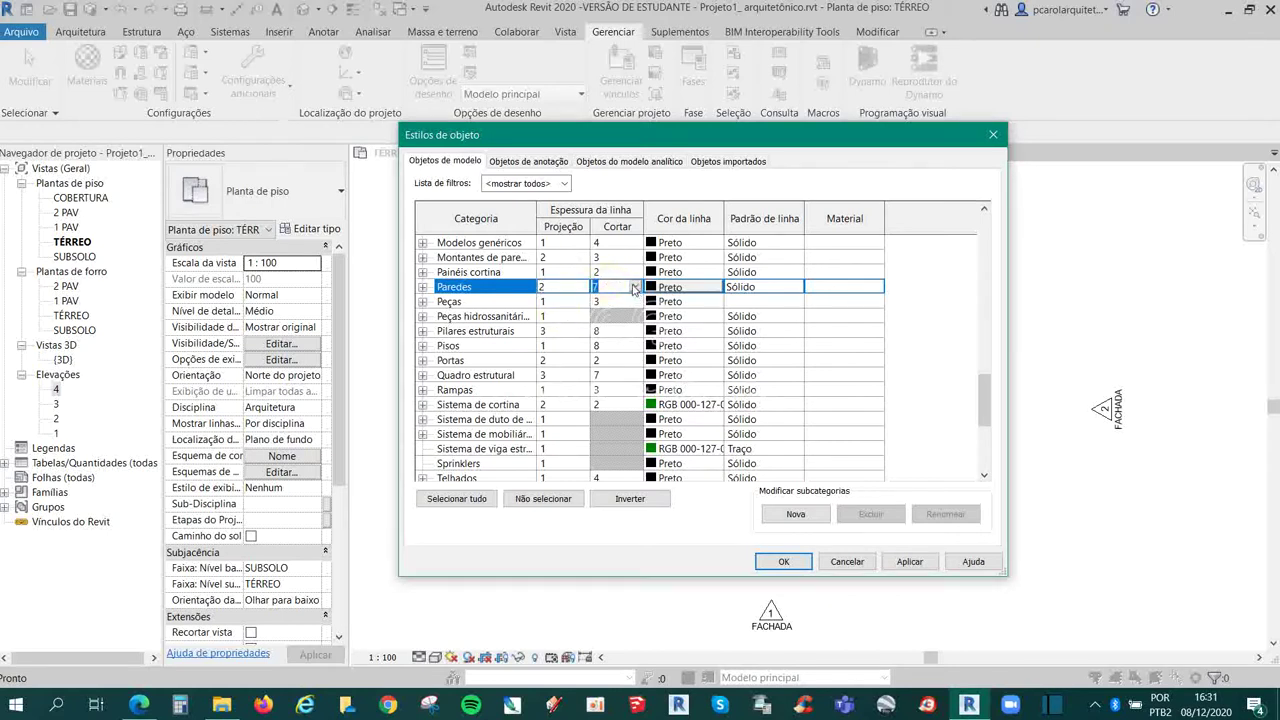
pyautogui.click(422, 287)
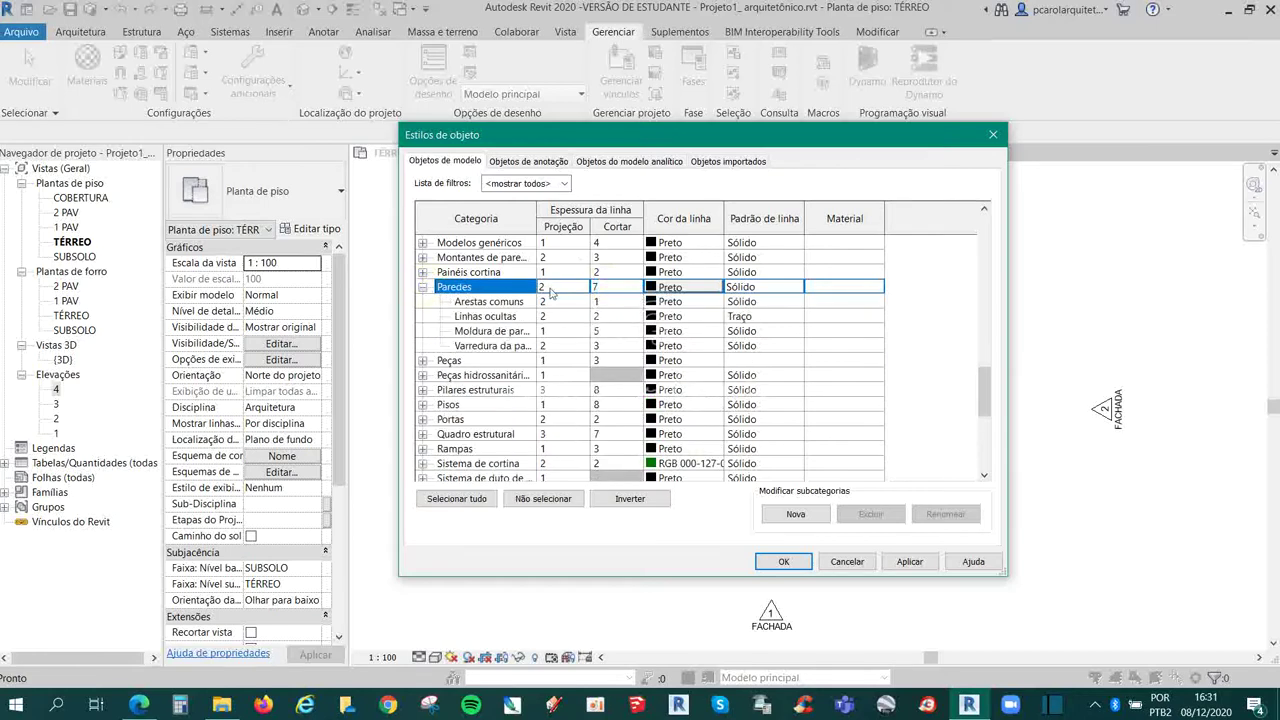
# - Set the Paredes line colour to dark blue RGB 000-000-153
pyautogui.click(669, 289)
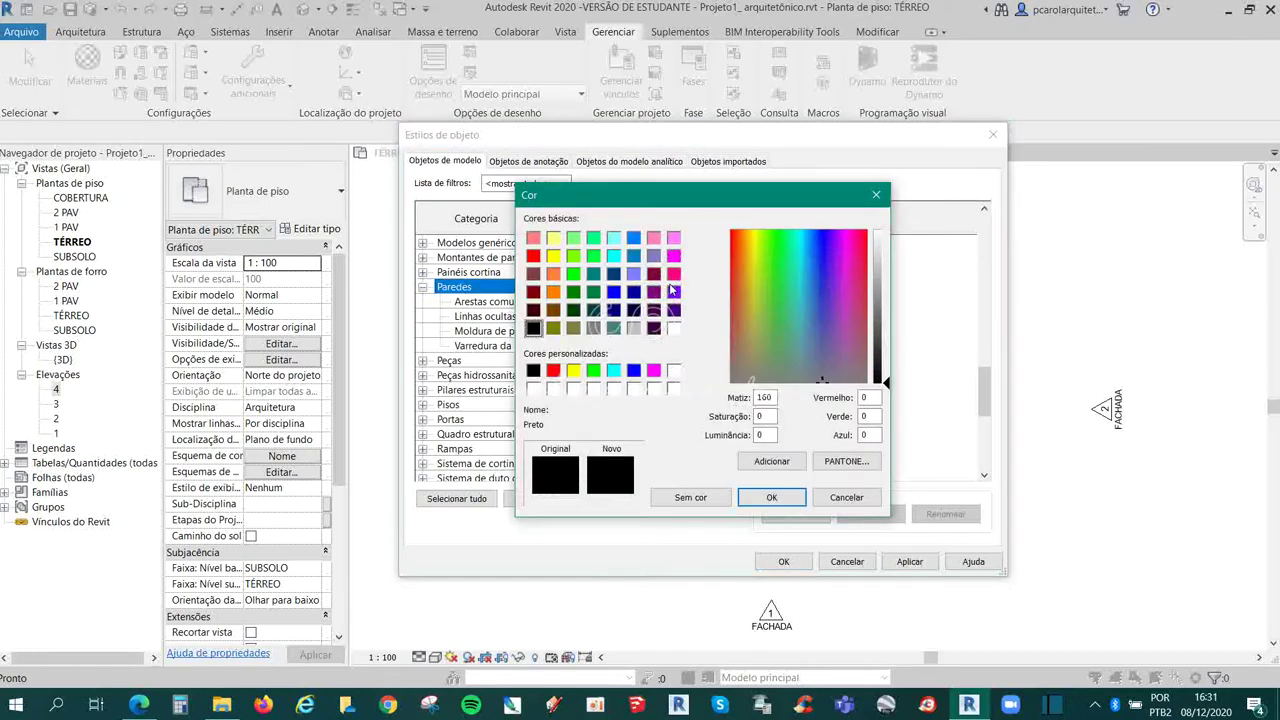
pyautogui.click(633, 291)
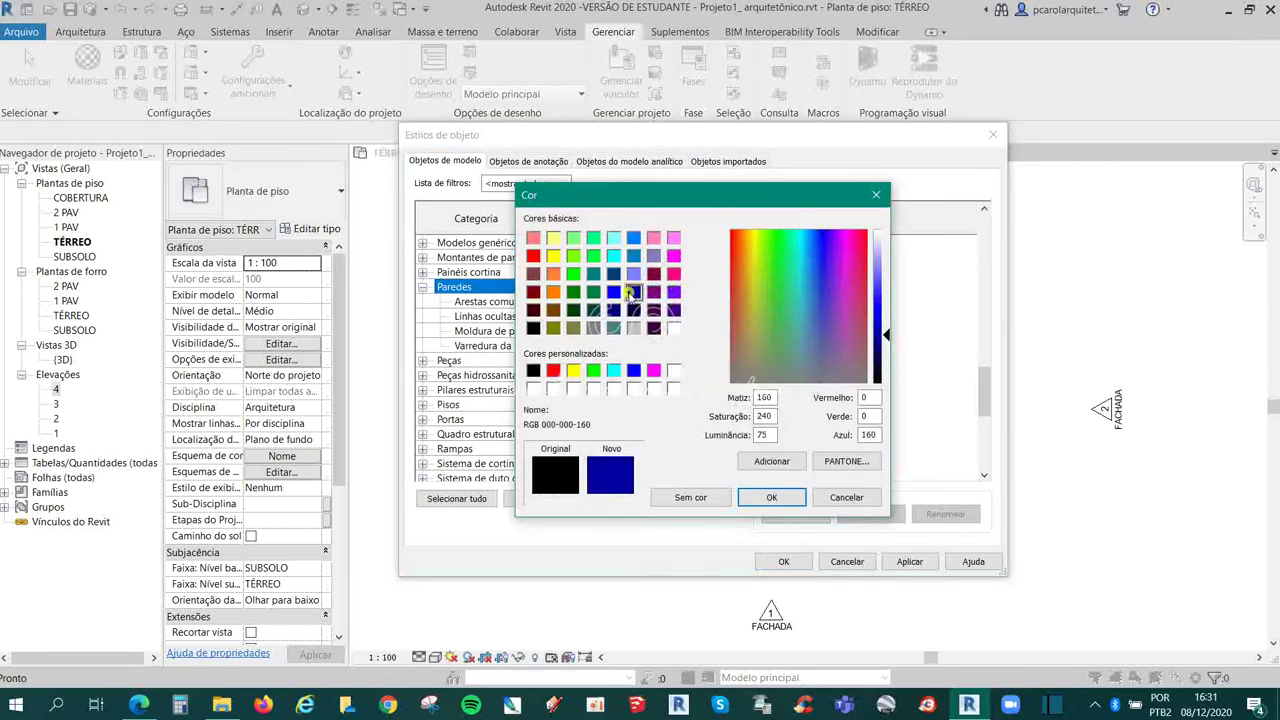
pyautogui.moveTo(881, 291); pyautogui.dragTo(879, 338)
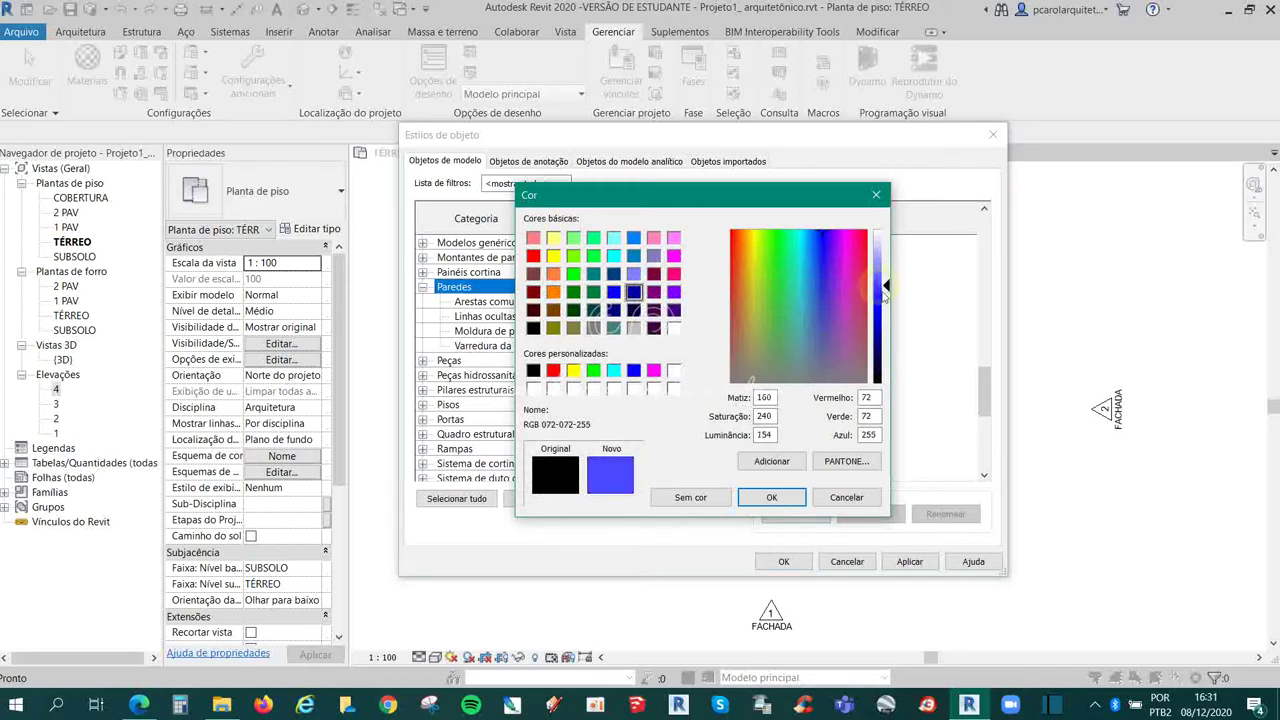
pyautogui.click(770, 499)
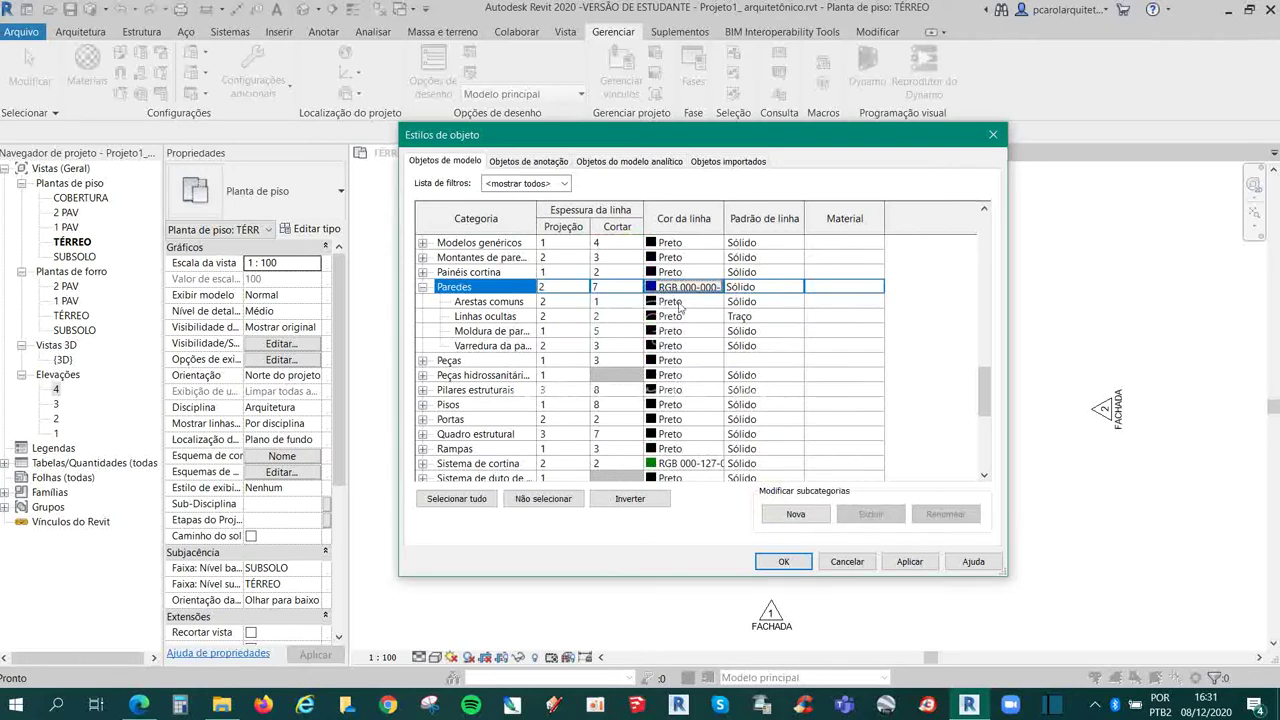
# - Keep the Solid line pattern for walls, check Material, and confirm with OK
pyautogui.click(770, 287)
pyautogui.click(797, 288)
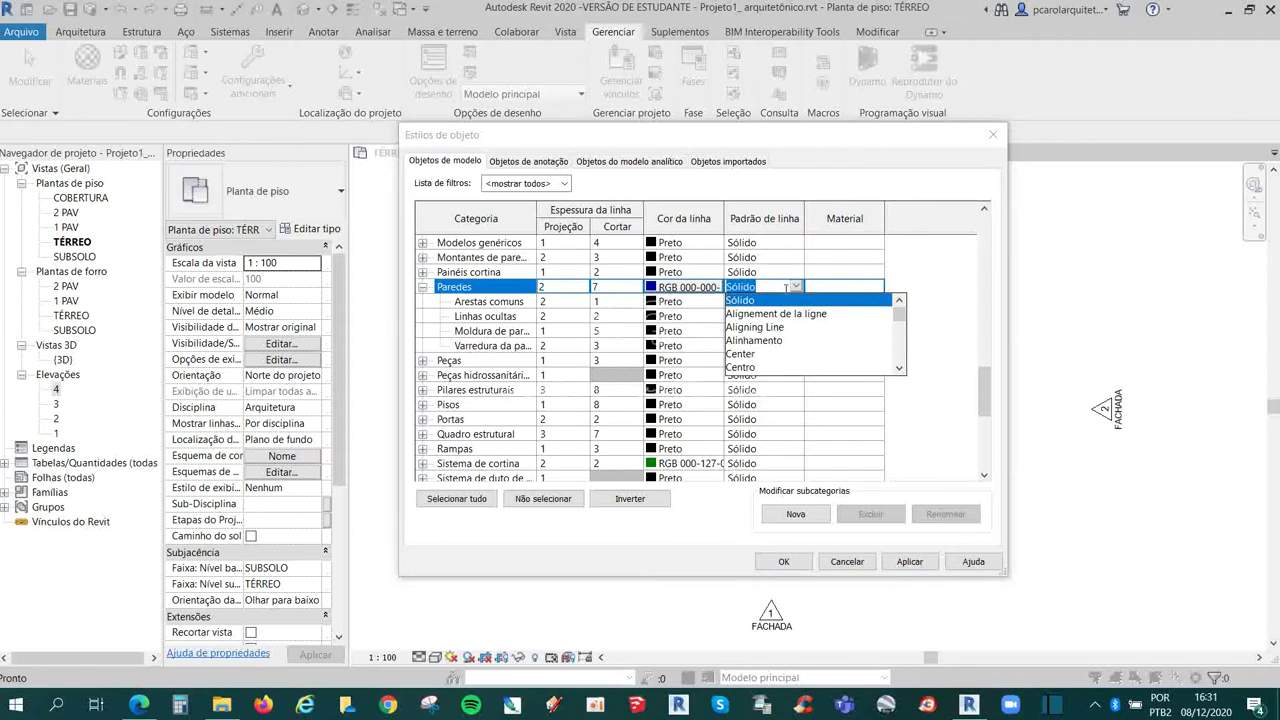
pyautogui.click(786, 287)
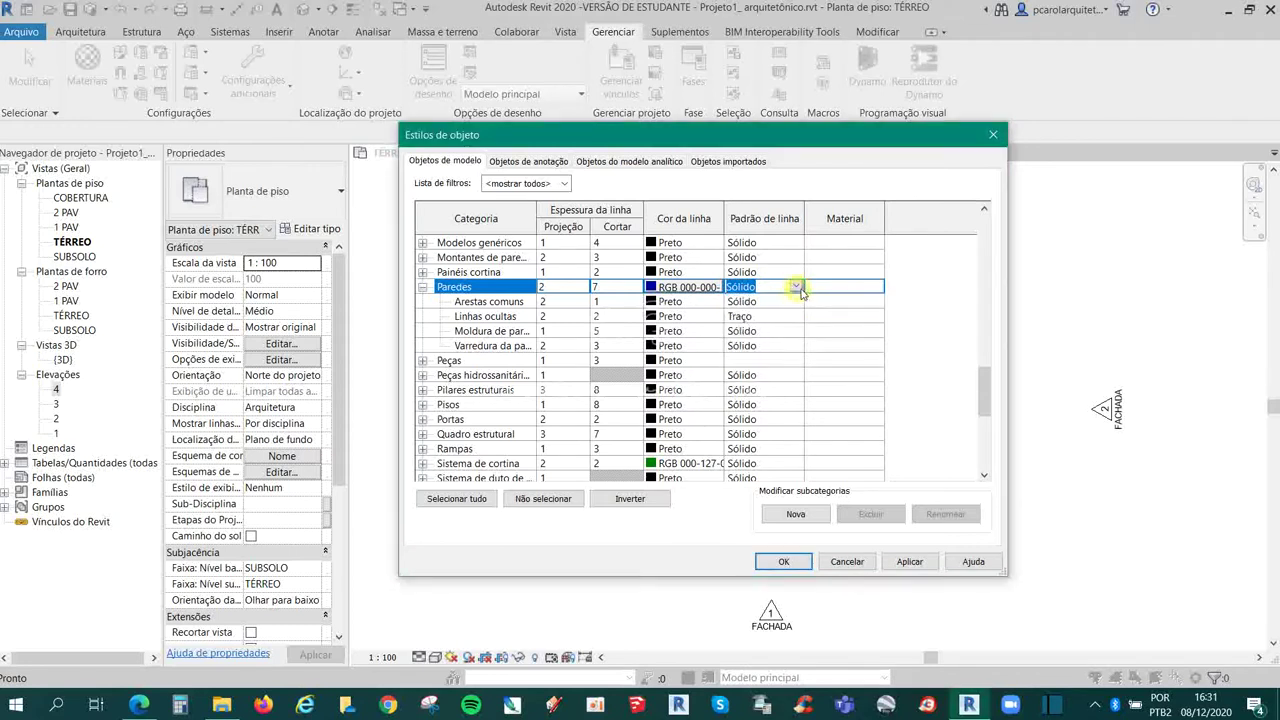
pyautogui.click(879, 286)
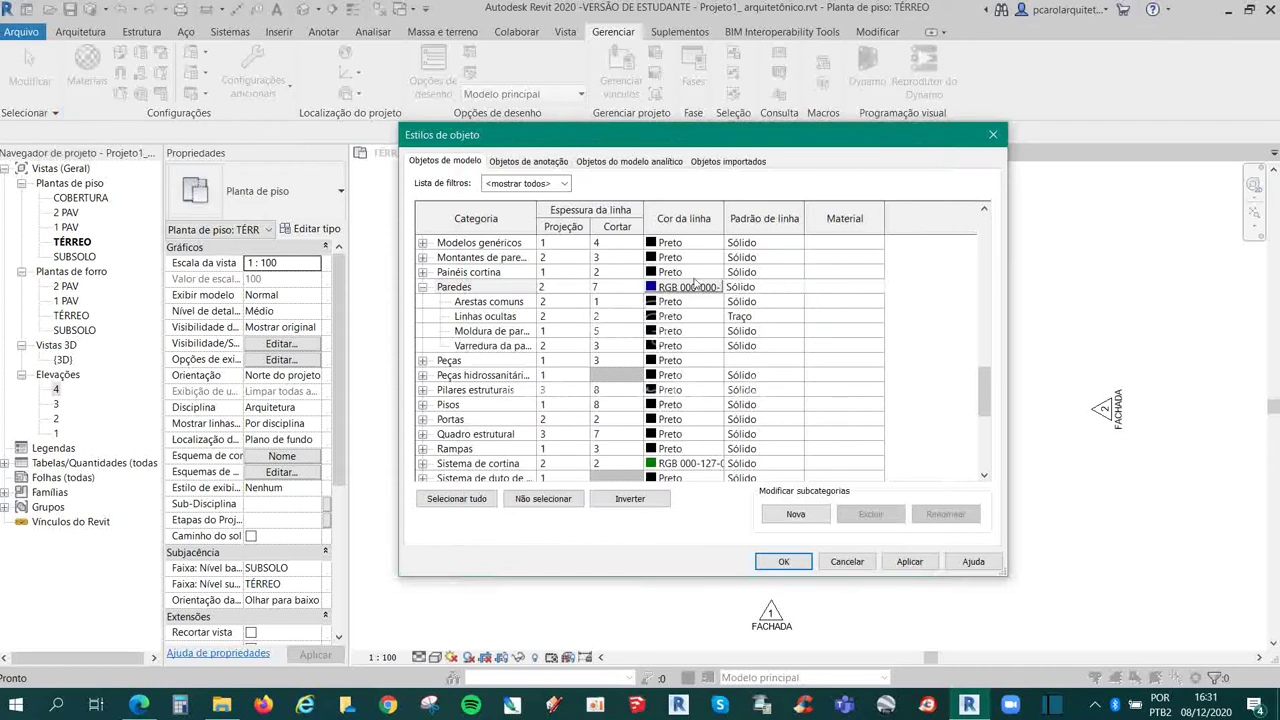
pyautogui.click(773, 566)
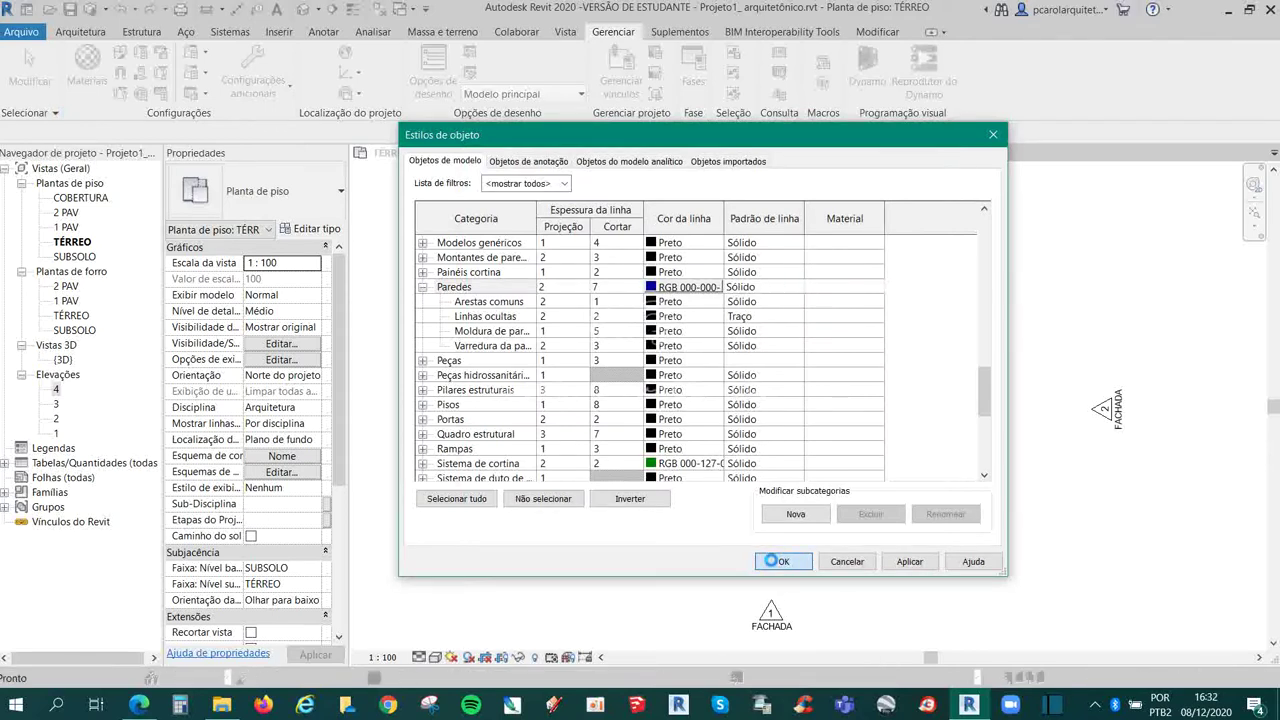
# - Zoom into the walls and toggle Thin Lines off and on to compare lineweights
pyautogui.scroll(2, 590, 398)
pyautogui.scroll(3, 560, 380)
pyautogui.scroll(3, 480, 362)
pyautogui.scroll(-3, 520, 380)
pyautogui.scroll(2, 650, 400)
pyautogui.scroll(1, 750, 420)
pyautogui.scroll(-2, 837, 443)
pyautogui.scroll(1, 1052, 362)
pyautogui.scroll(1, 1030, 445)
pyautogui.scroll(-2, 1027, 450)
pyautogui.scroll(-1, 900, 456)
pyautogui.scroll(1, 485, 408)
pyautogui.scroll(1, 355, 430)
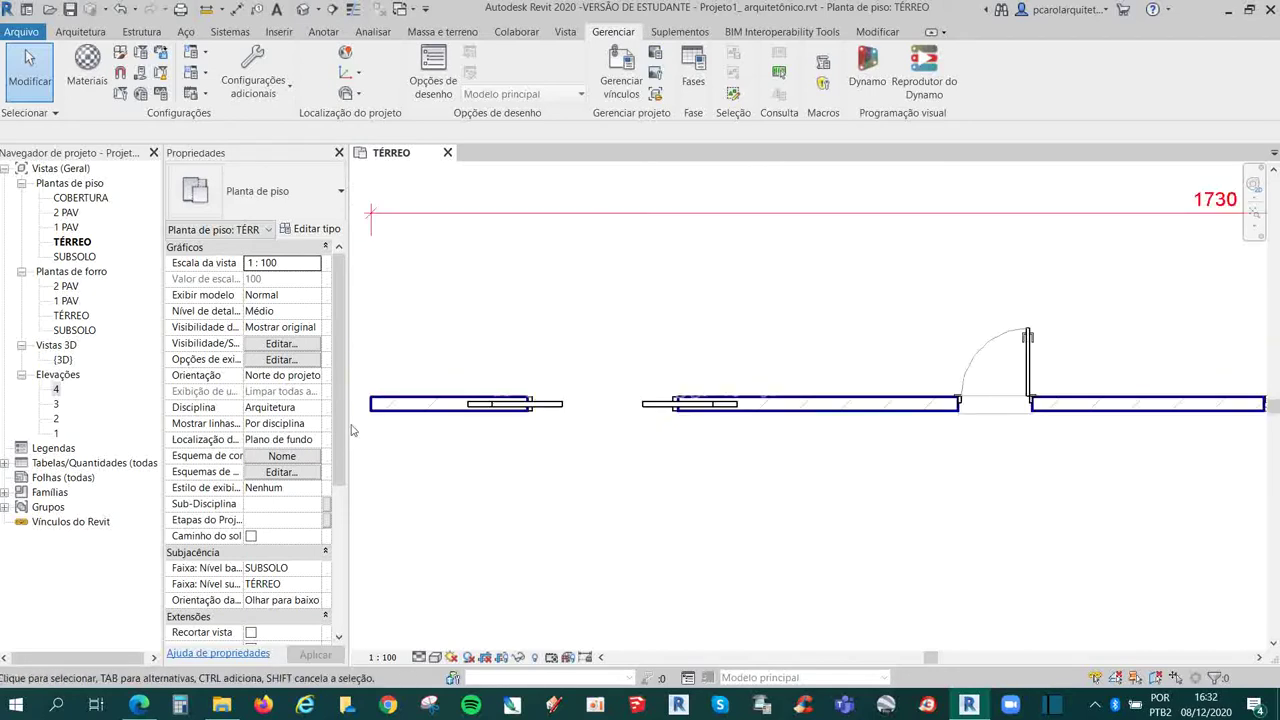
pyautogui.scroll(1, 363, 420)
pyautogui.scroll(1, 487, 443)
pyautogui.scroll(-1, 480, 430)
pyautogui.scroll(1, 460, 422)
pyautogui.scroll(1, 430, 395)
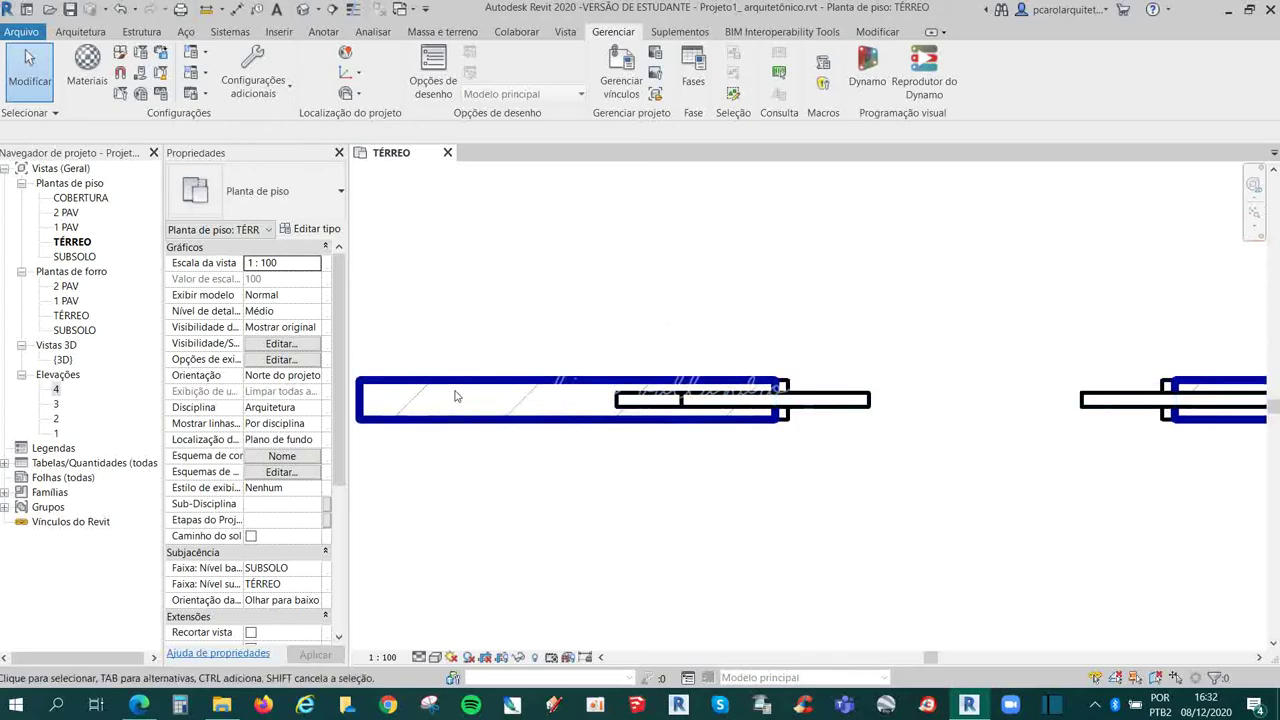
pyautogui.click(355, 10)
pyautogui.click(357, 11)
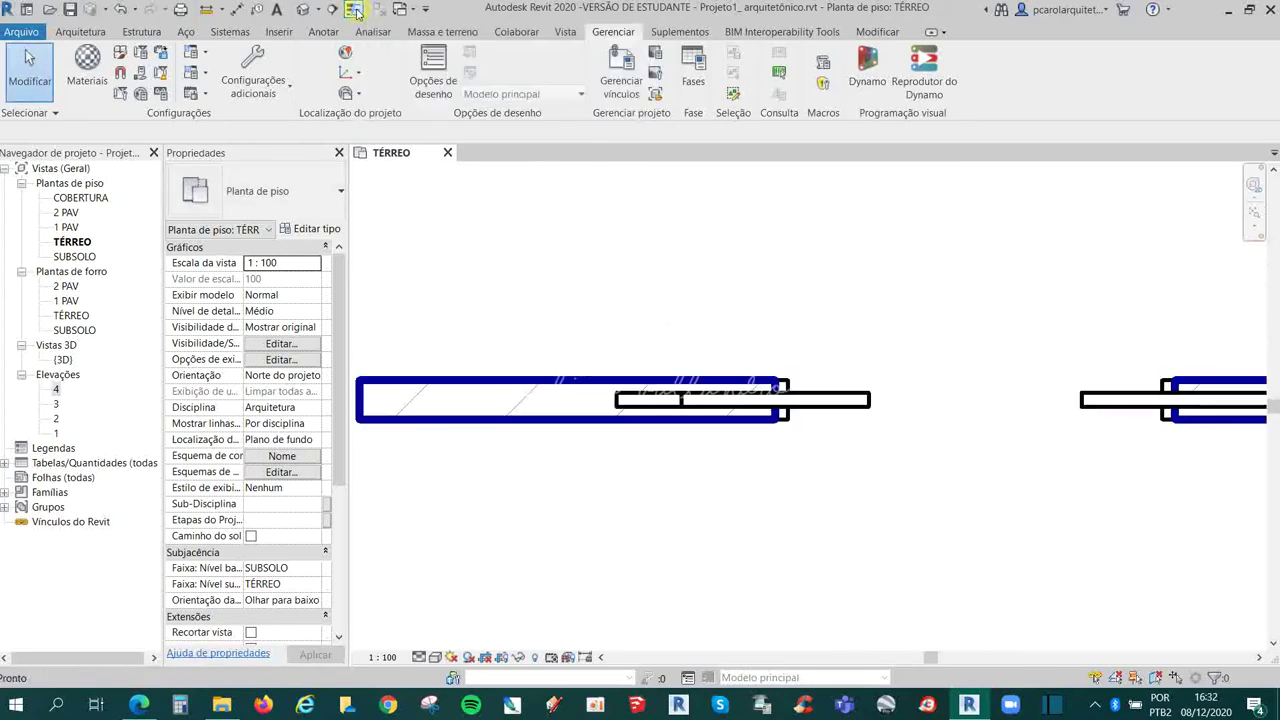
# - Frame the wall with the door and try view scales 1:20, 1:100 and 1:500
pyautogui.scroll(-2, 995, 480)
pyautogui.moveTo(995, 480)
pyautogui.mouseDown(button='middle')
pyautogui.moveTo(983, 427)
pyautogui.moveTo(960, 420)
pyautogui.mouseUp(button='middle')
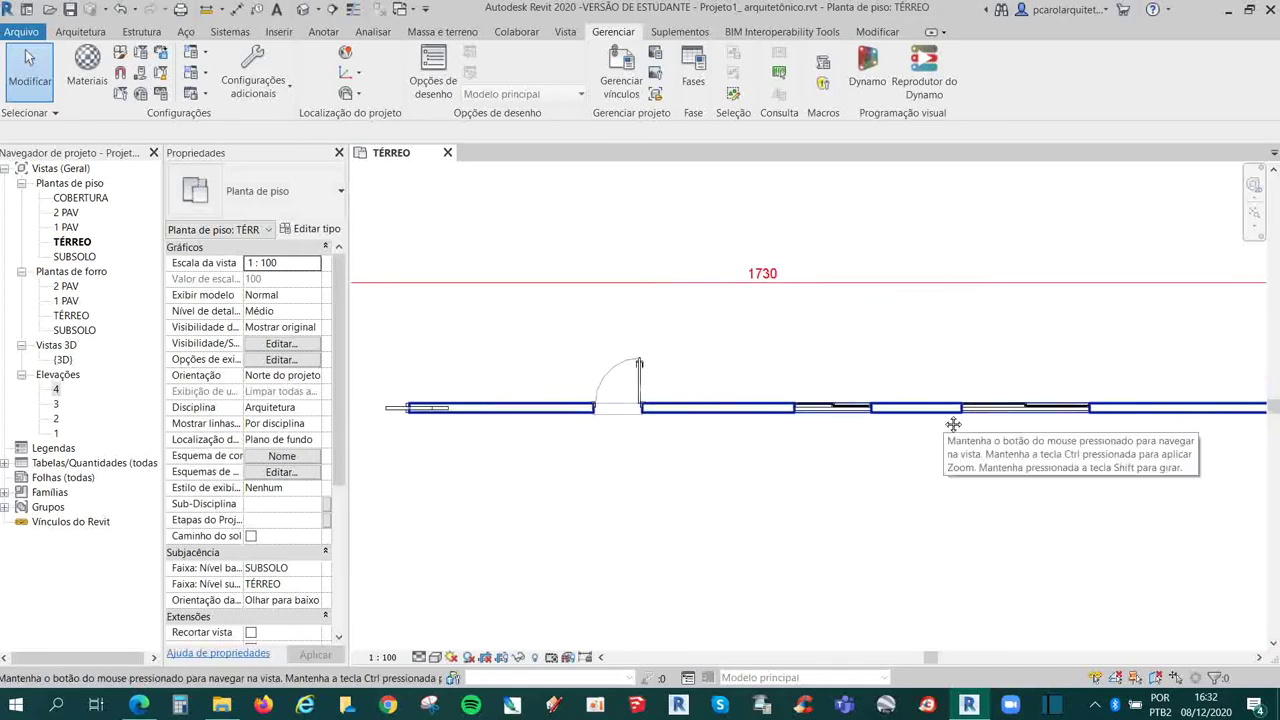
pyautogui.scroll(-1, 700, 440)
pyautogui.scroll(1, 685, 447)
pyautogui.scroll(2, 686, 447)
pyautogui.scroll(1, 700, 410)
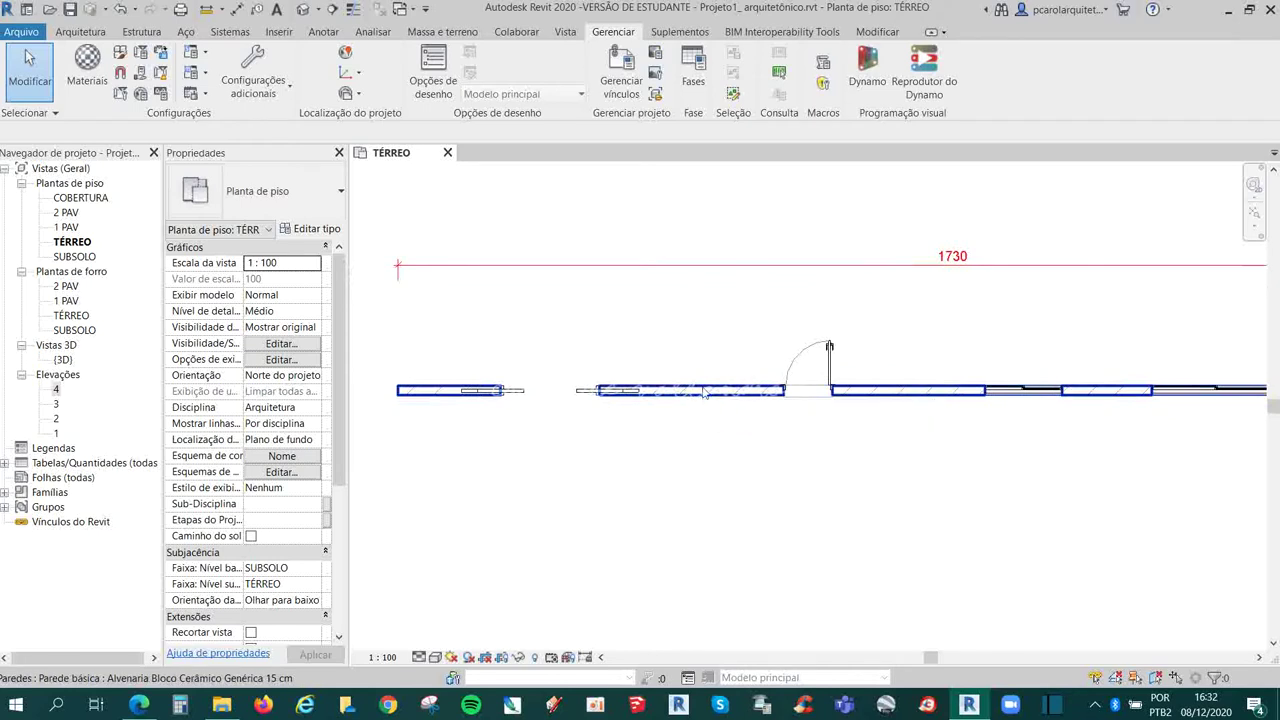
pyautogui.scroll(2, 676, 396)
pyautogui.scroll(-2, 673, 396)
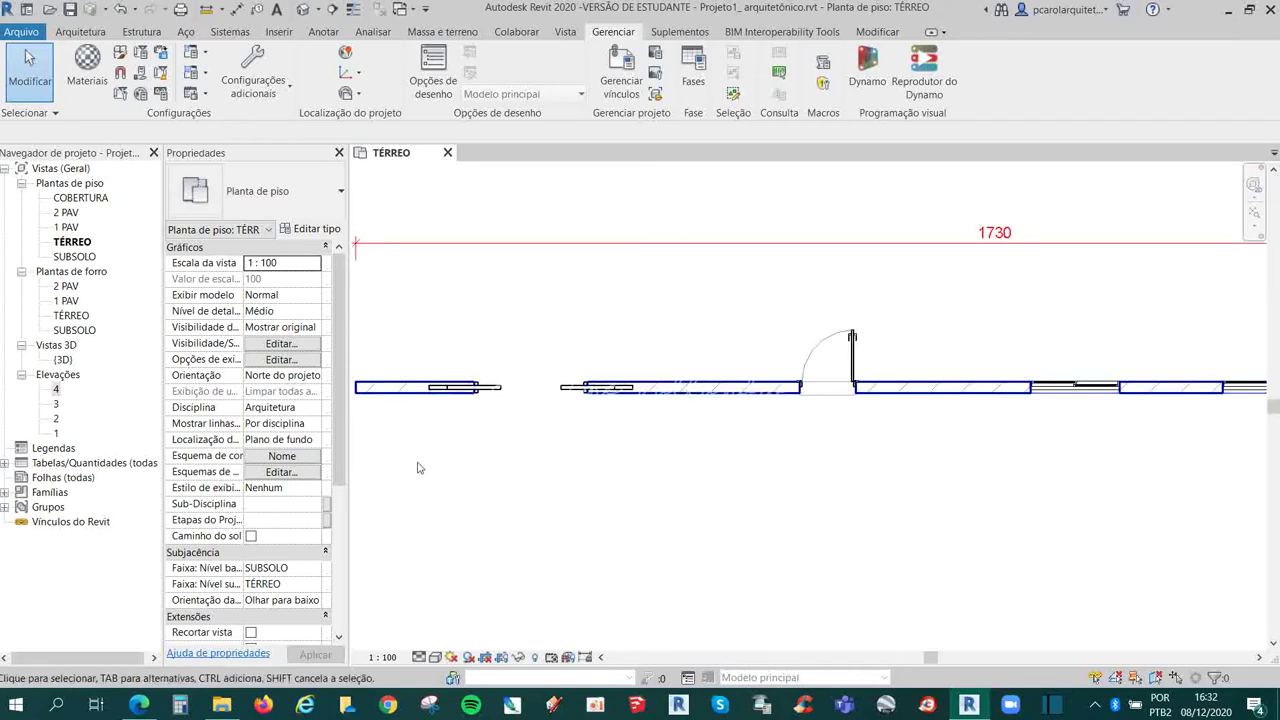
pyautogui.moveTo(600, 497); pyautogui.dragTo(660, 477, button='middle')
pyautogui.click(382, 657)
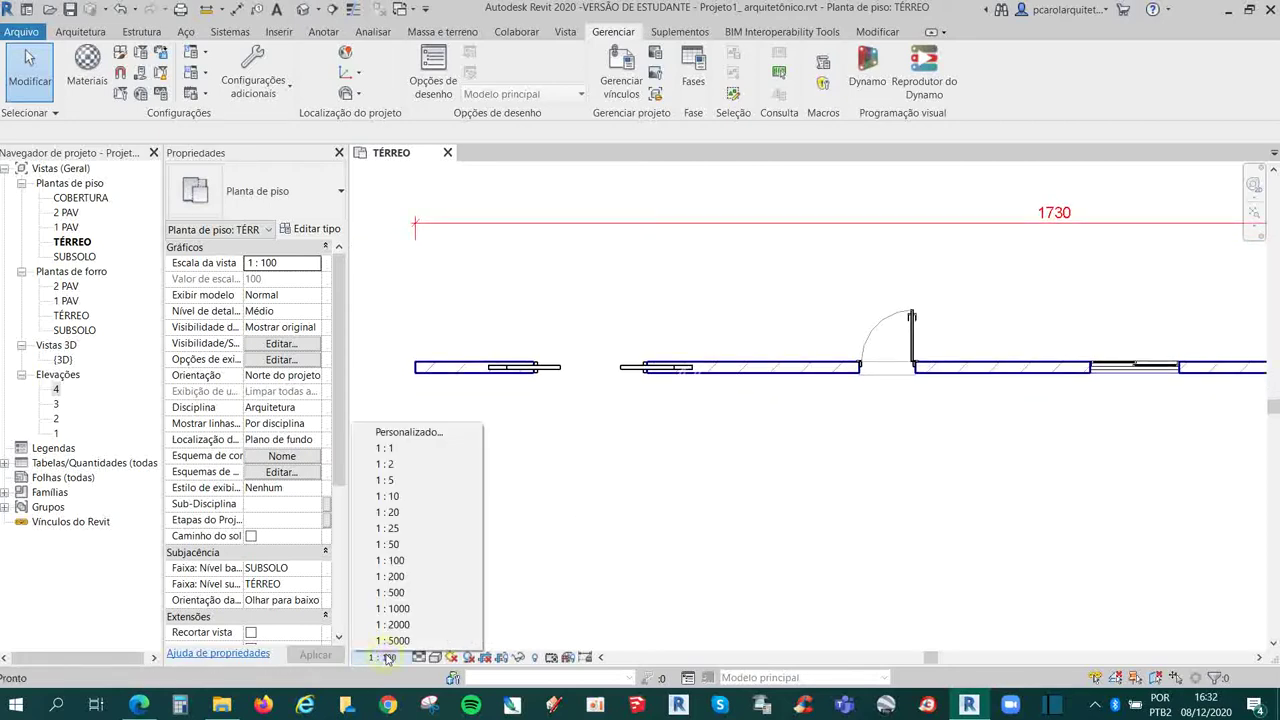
pyautogui.click(404, 514)
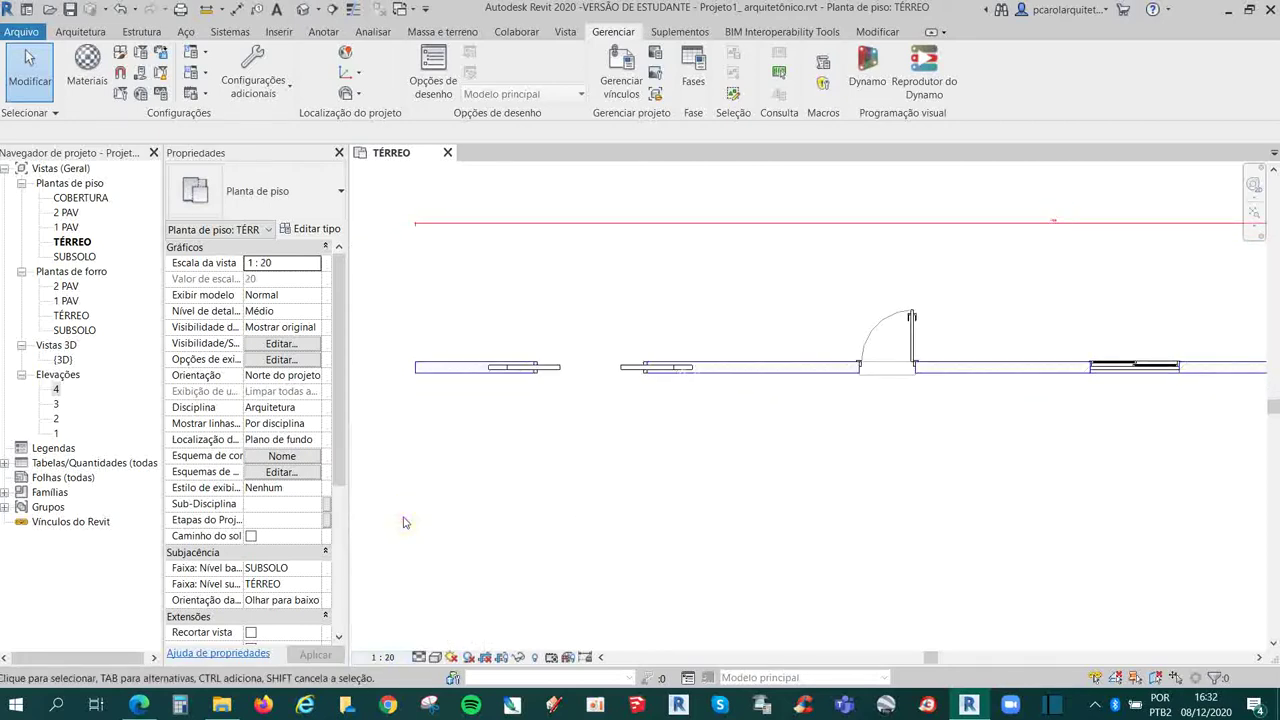
pyautogui.click(382, 657)
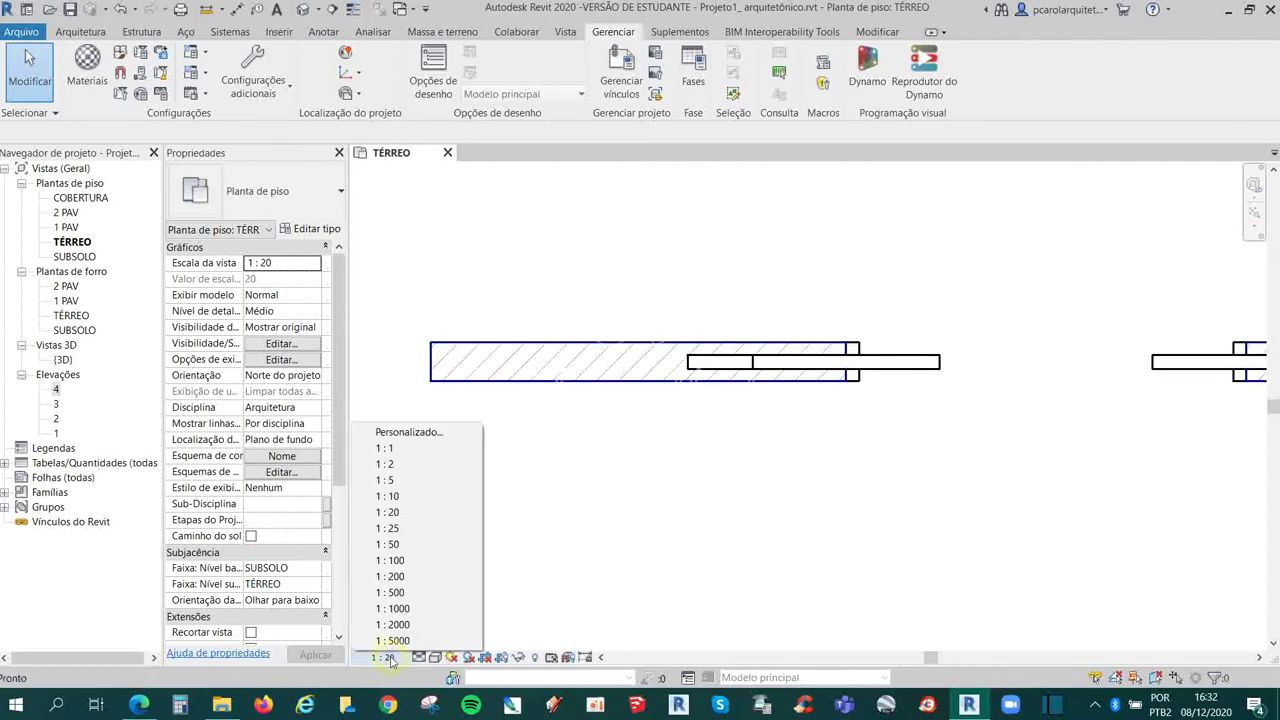
pyautogui.click(434, 563)
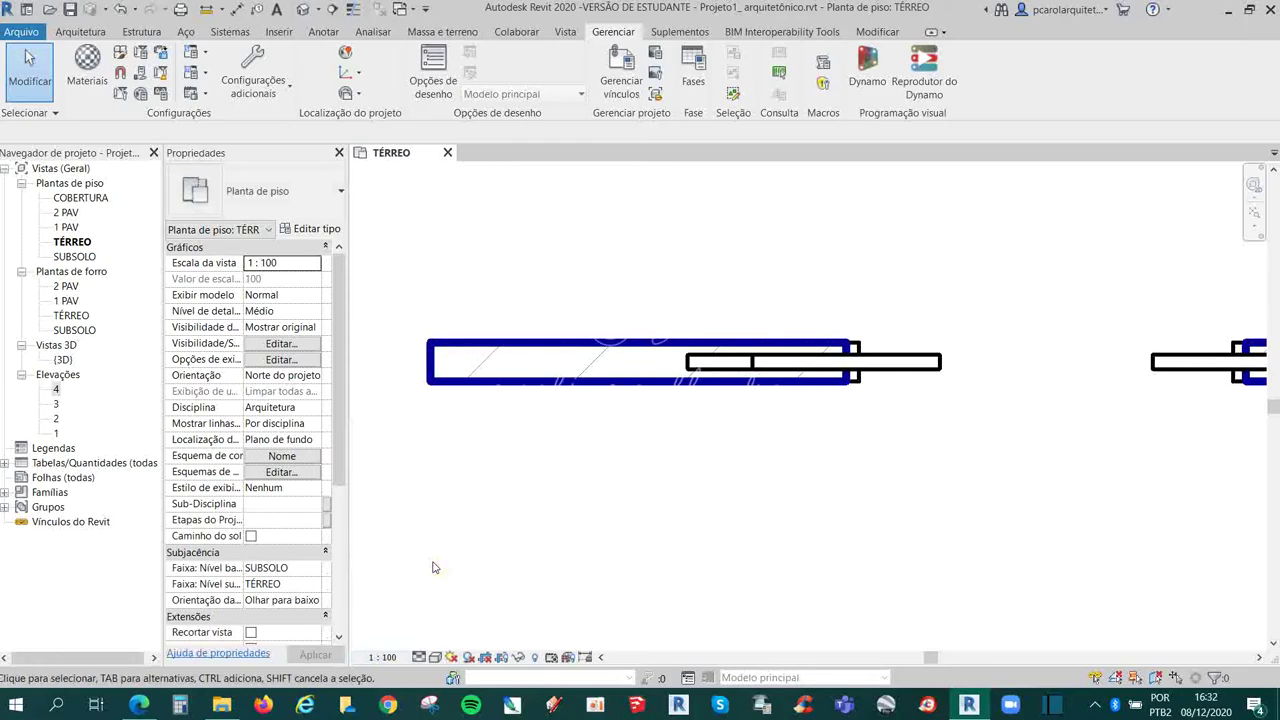
pyautogui.click(388, 657)
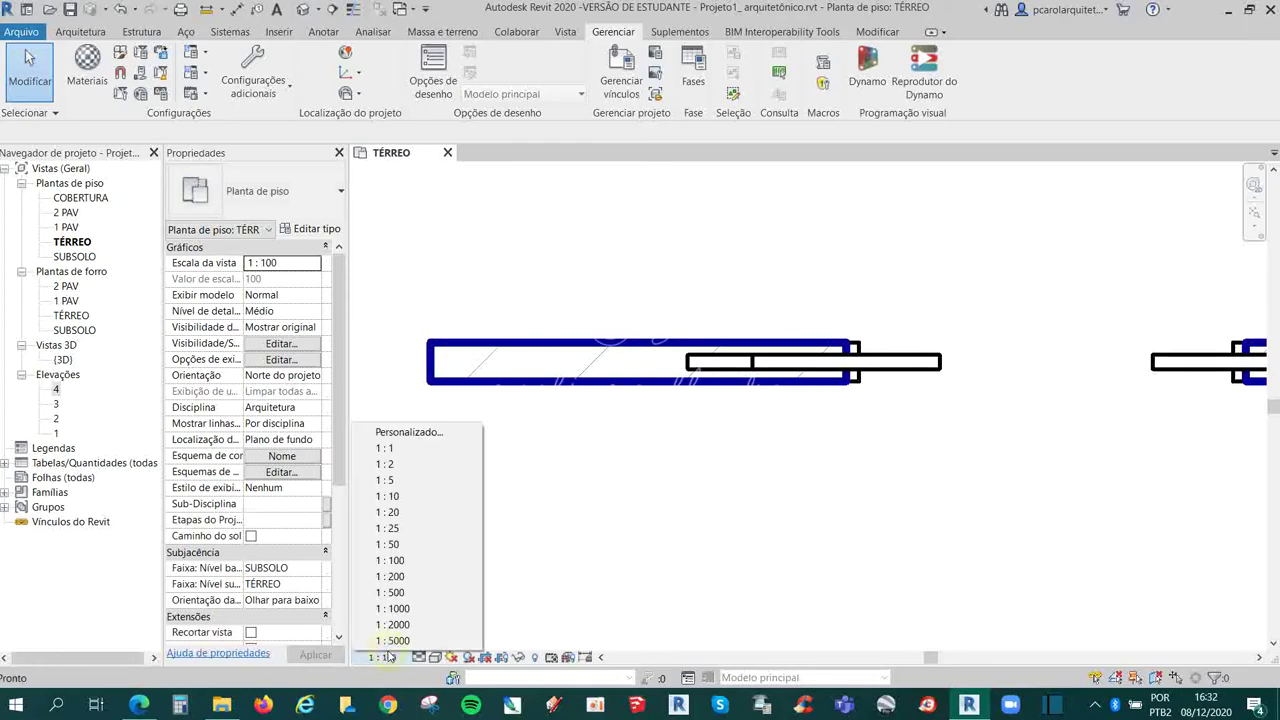
pyautogui.click(408, 595)
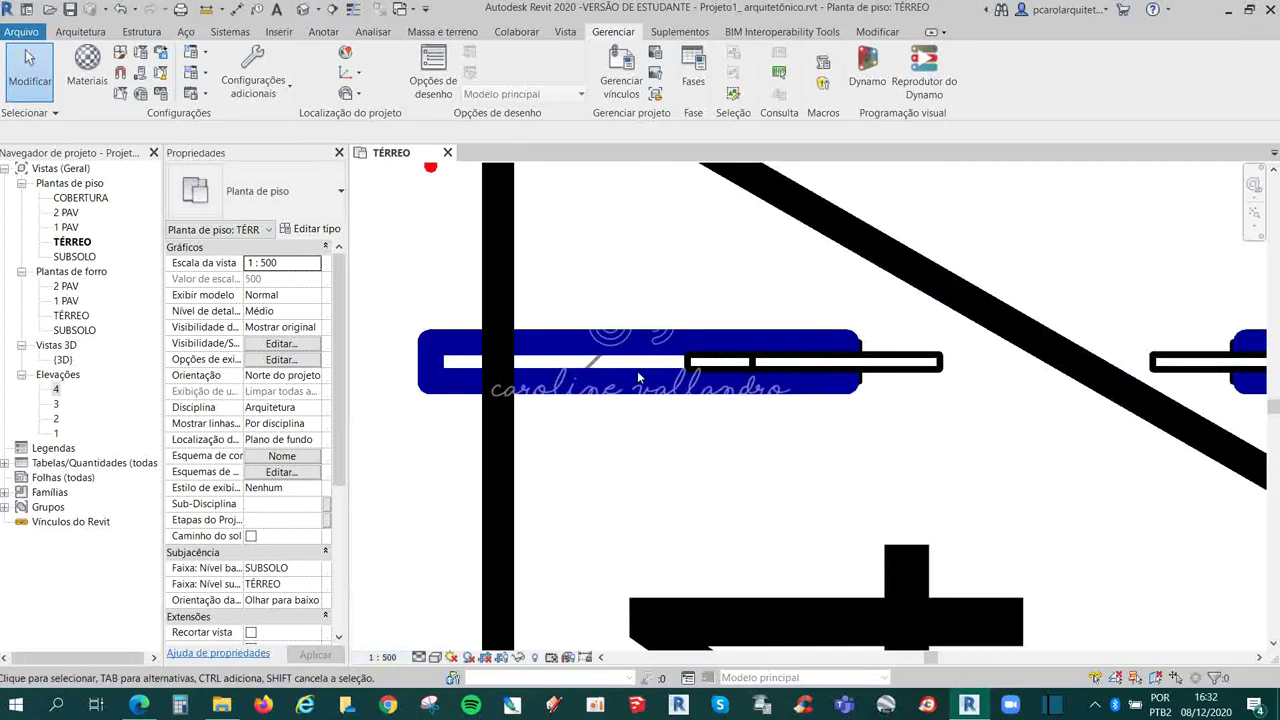
# - Set the TÉRREO plan's view scale to 1:50
pyautogui.scroll(-2, 551, 394)
pyautogui.scroll(-3, 551, 397)
pyautogui.scroll(-2, 551, 400)
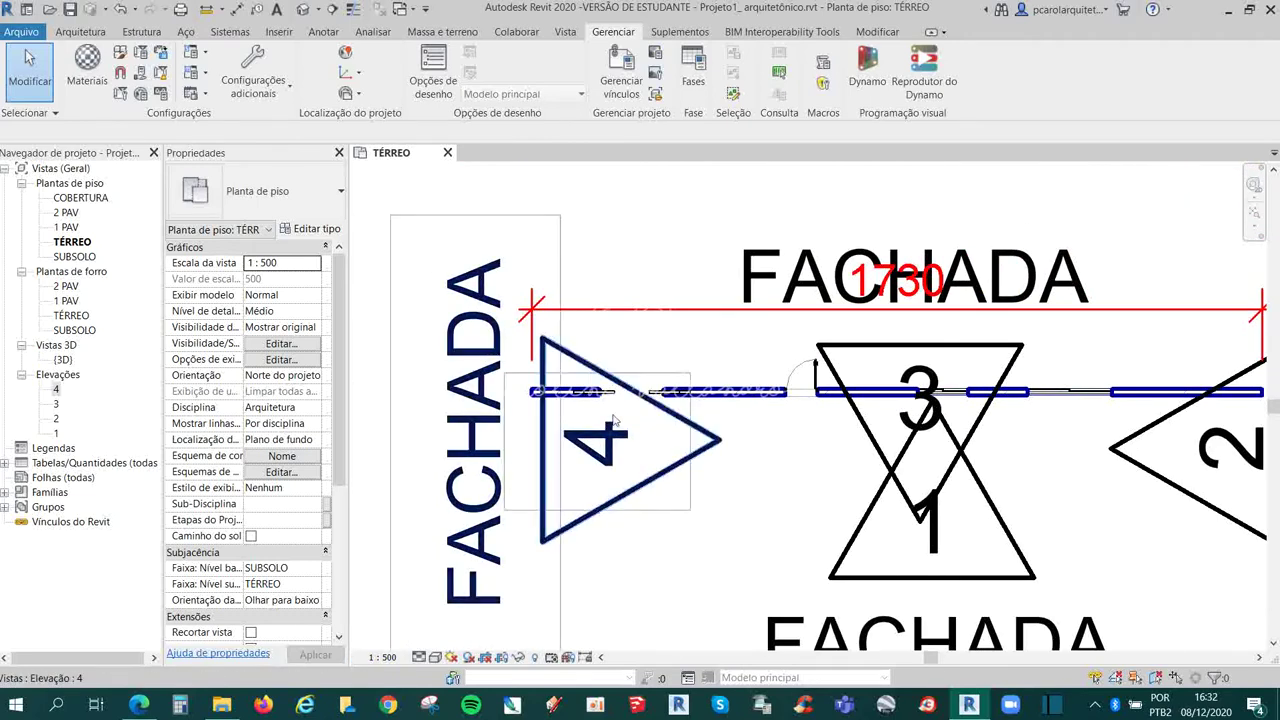
pyautogui.scroll(1, 620, 412)
pyautogui.scroll(2, 610, 406)
pyautogui.scroll(2, 593, 398)
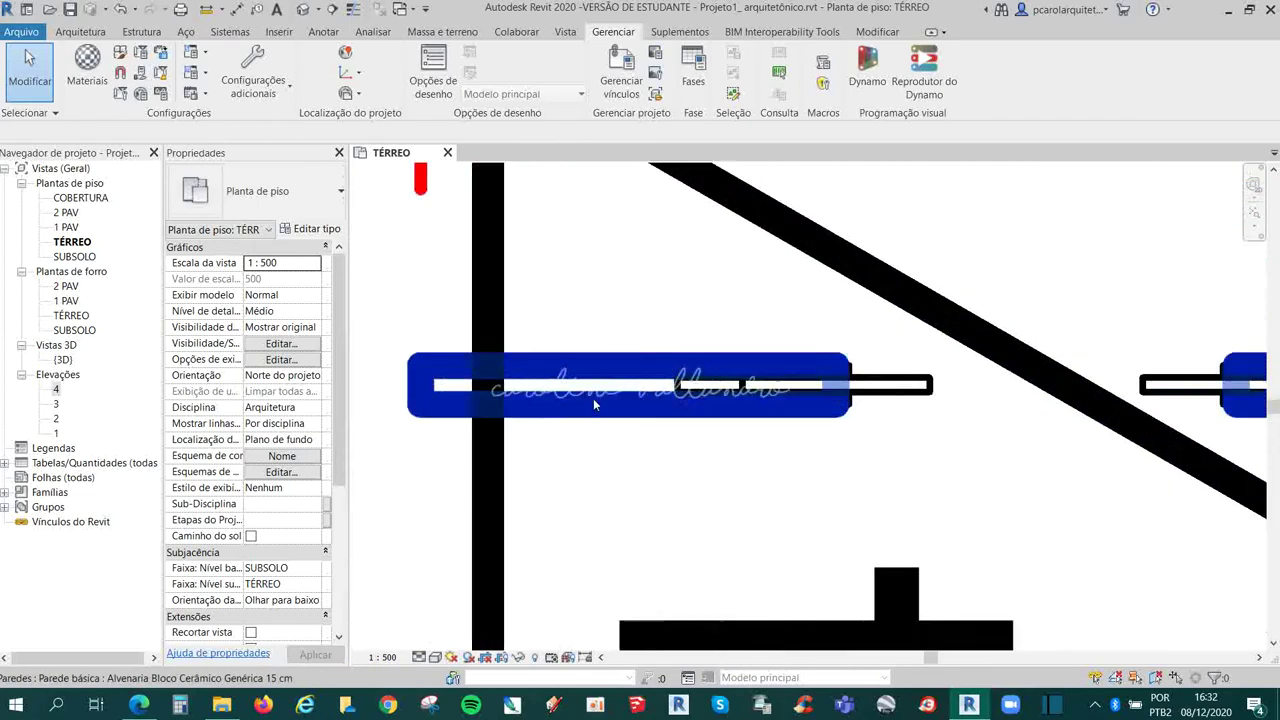
pyautogui.click(383, 657)
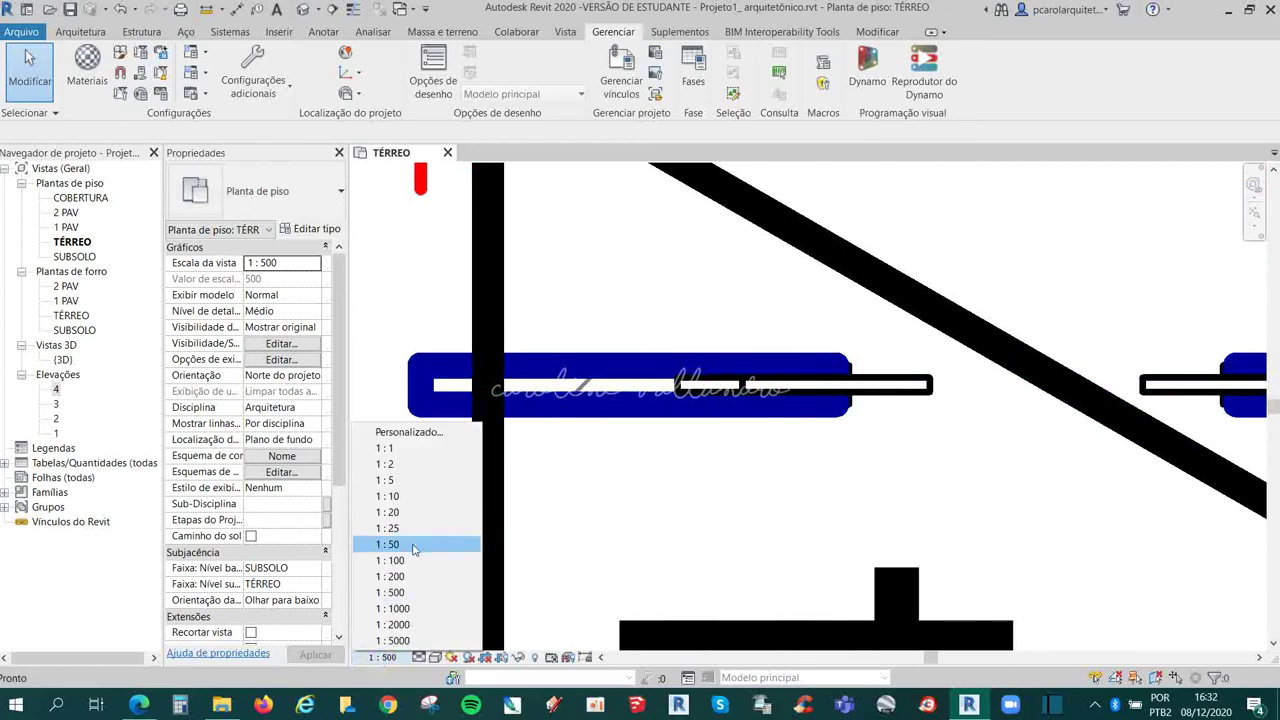
pyautogui.click(413, 545)
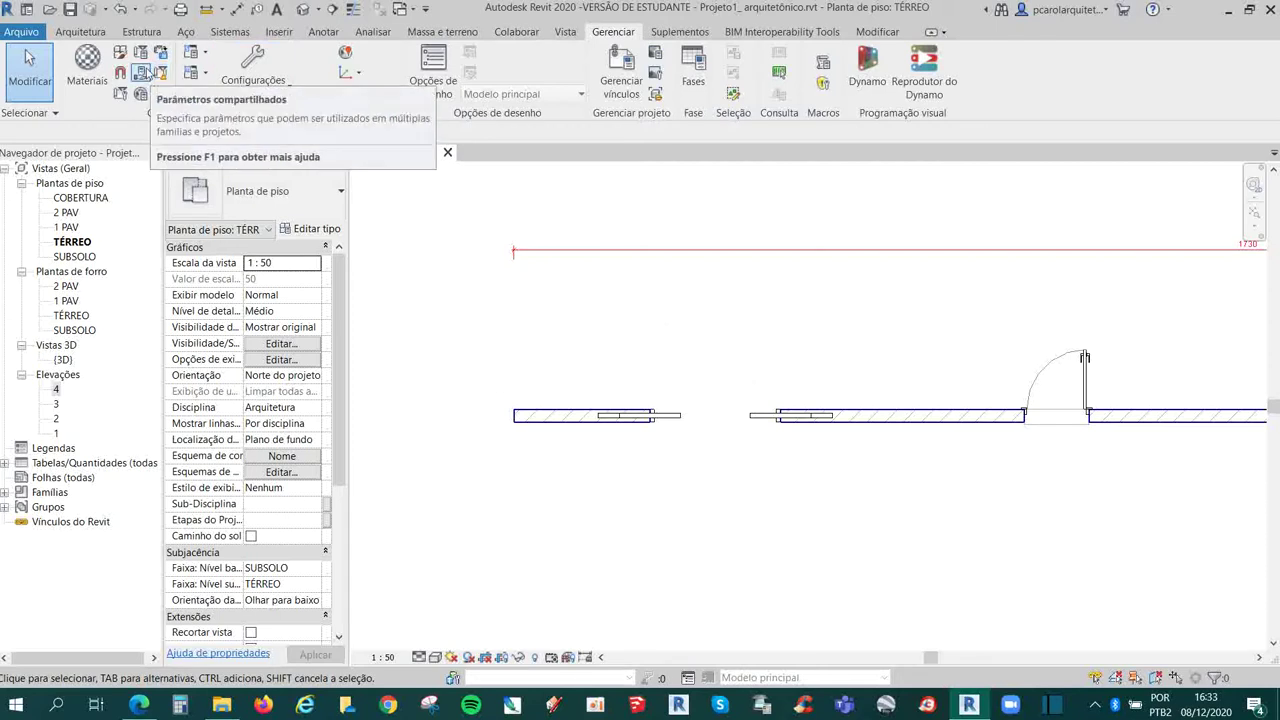
pyautogui.click(268, 88)
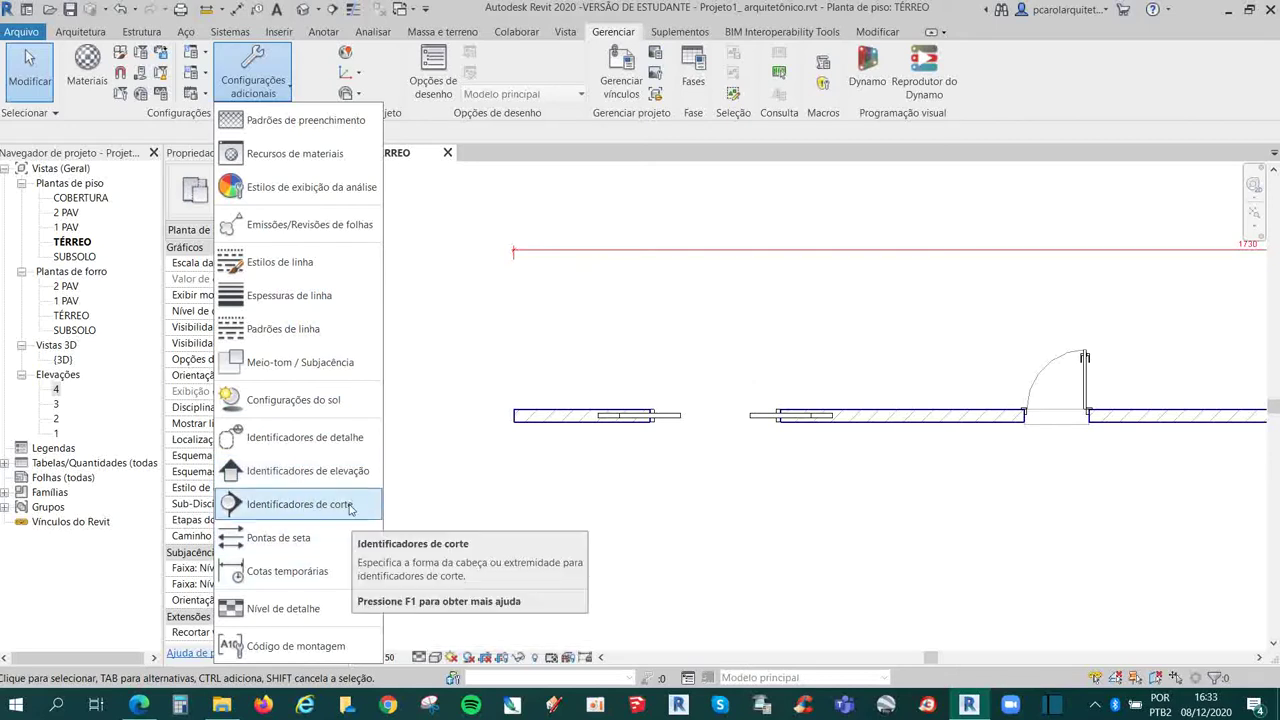
pyautogui.click(310, 300)
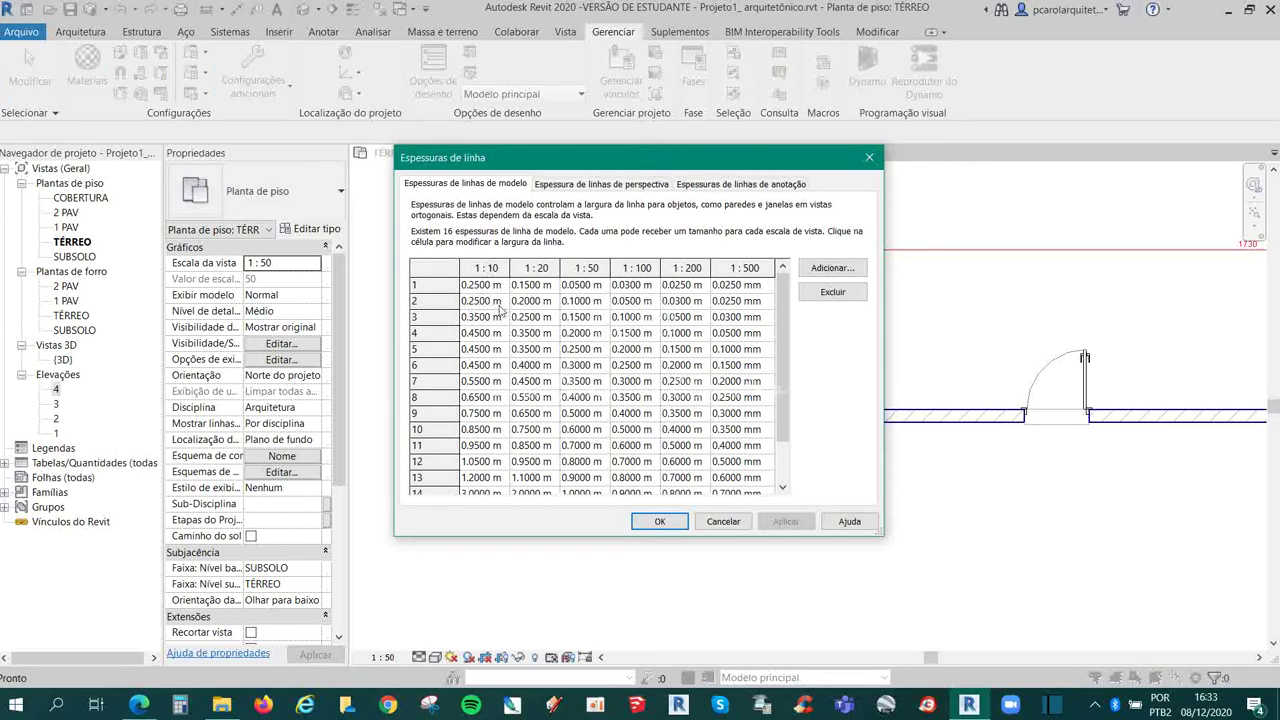
pyautogui.moveTo(508, 267); pyautogui.dragTo(611, 268)
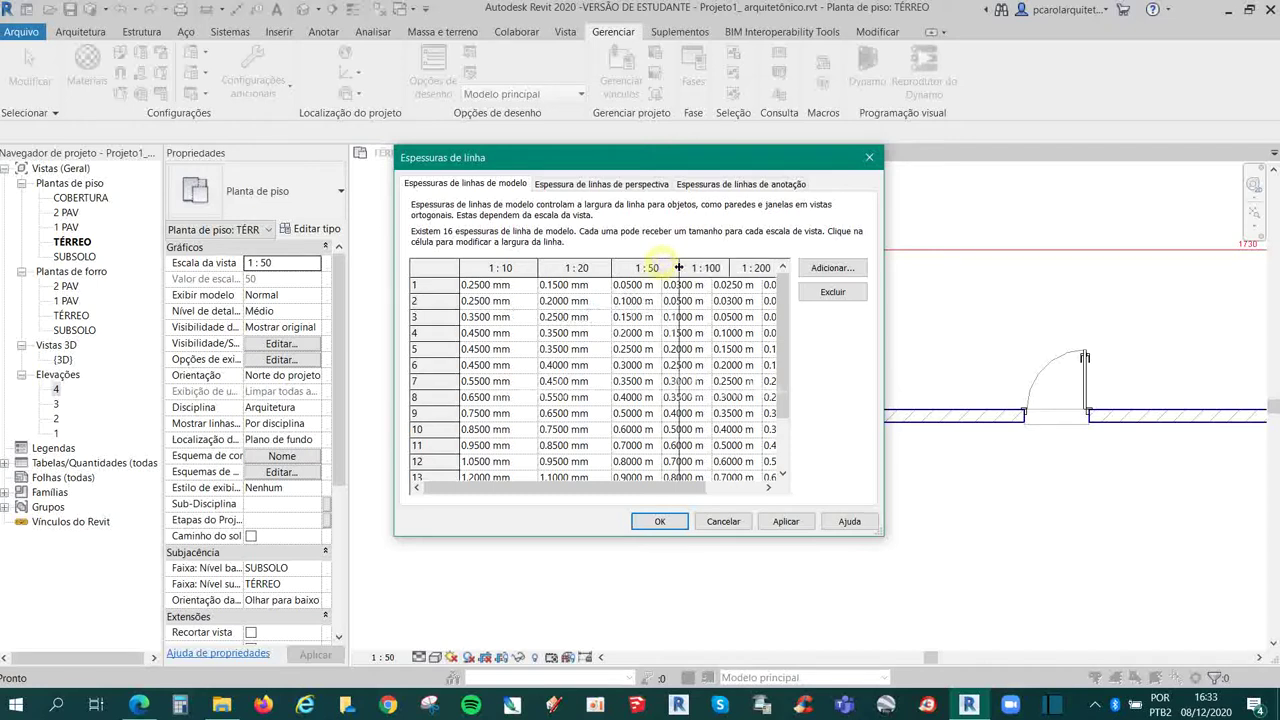
pyautogui.moveTo(662, 267); pyautogui.dragTo(680, 268)
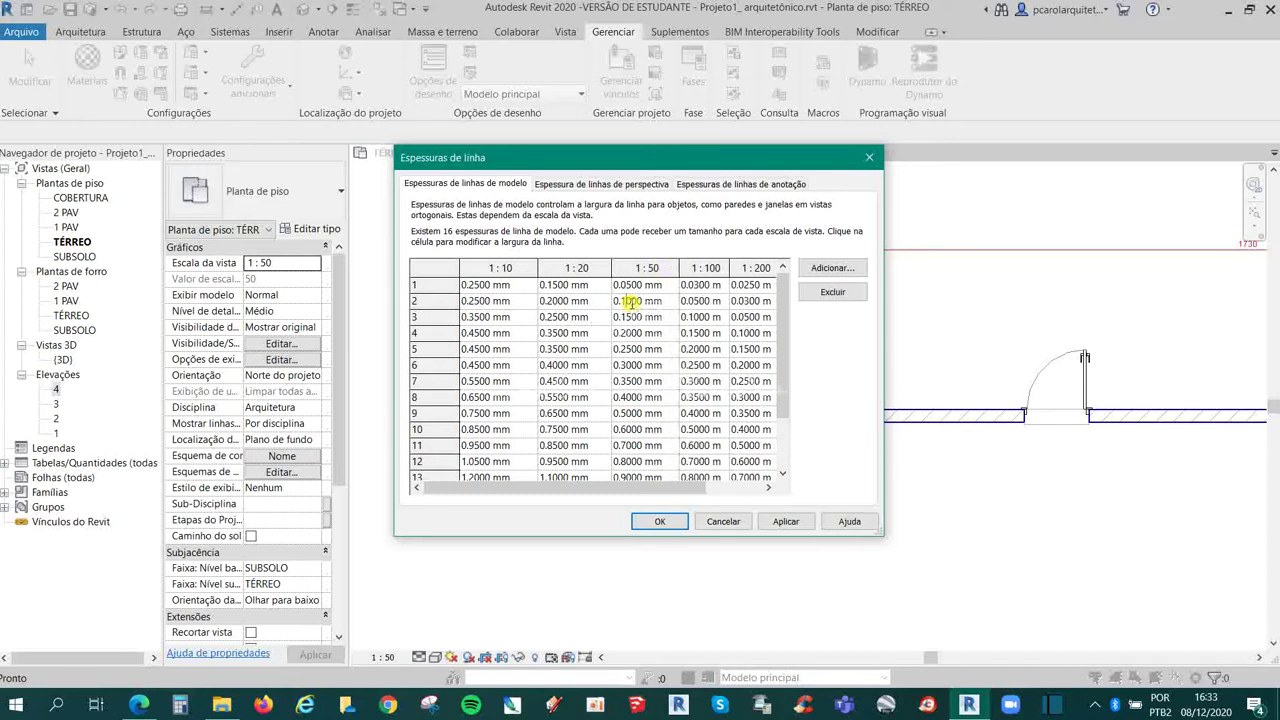
pyautogui.click(480, 462)
pyautogui.click(660, 521)
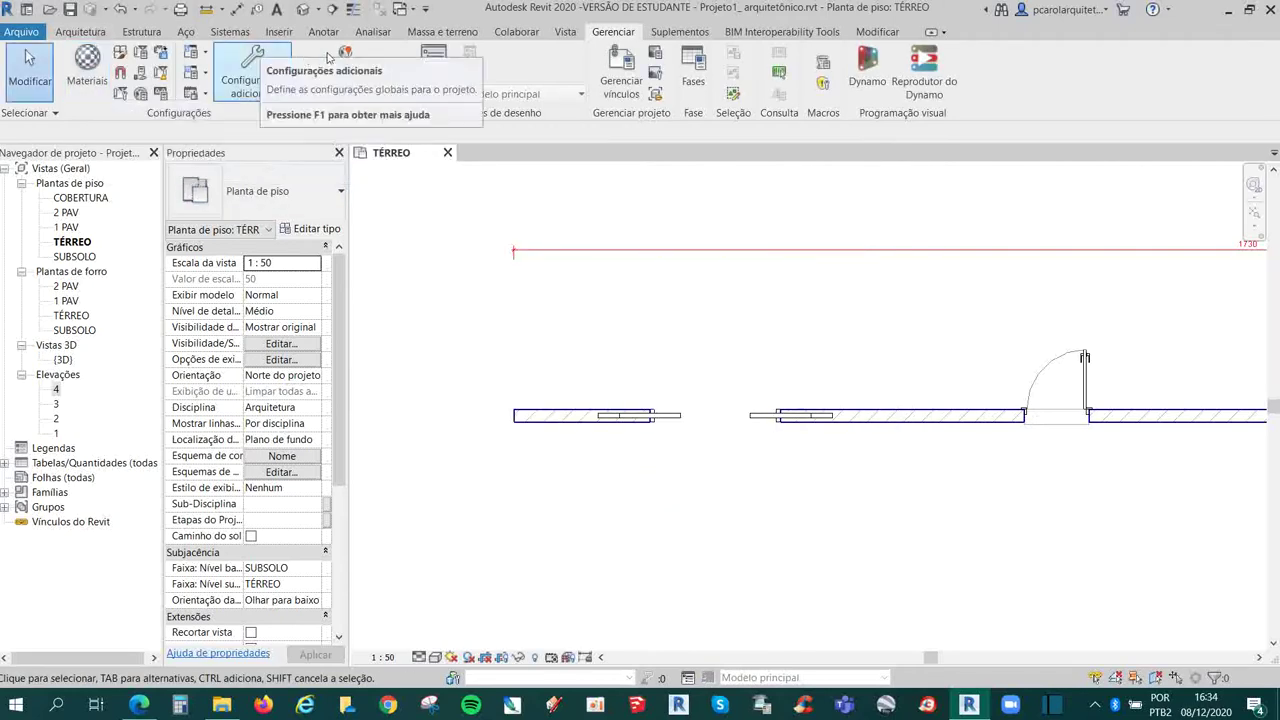
# - Open Estilos de objeto from the Manage tab
pyautogui.click(255, 85)
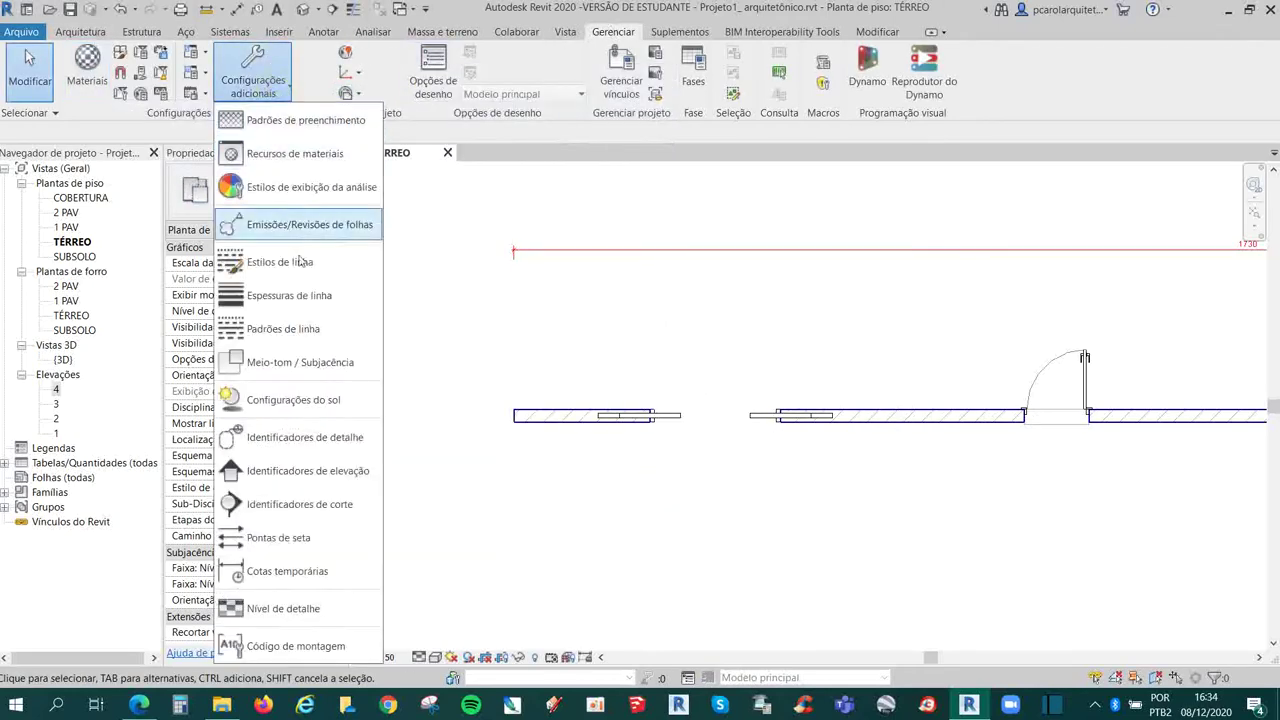
pyautogui.click(457, 263)
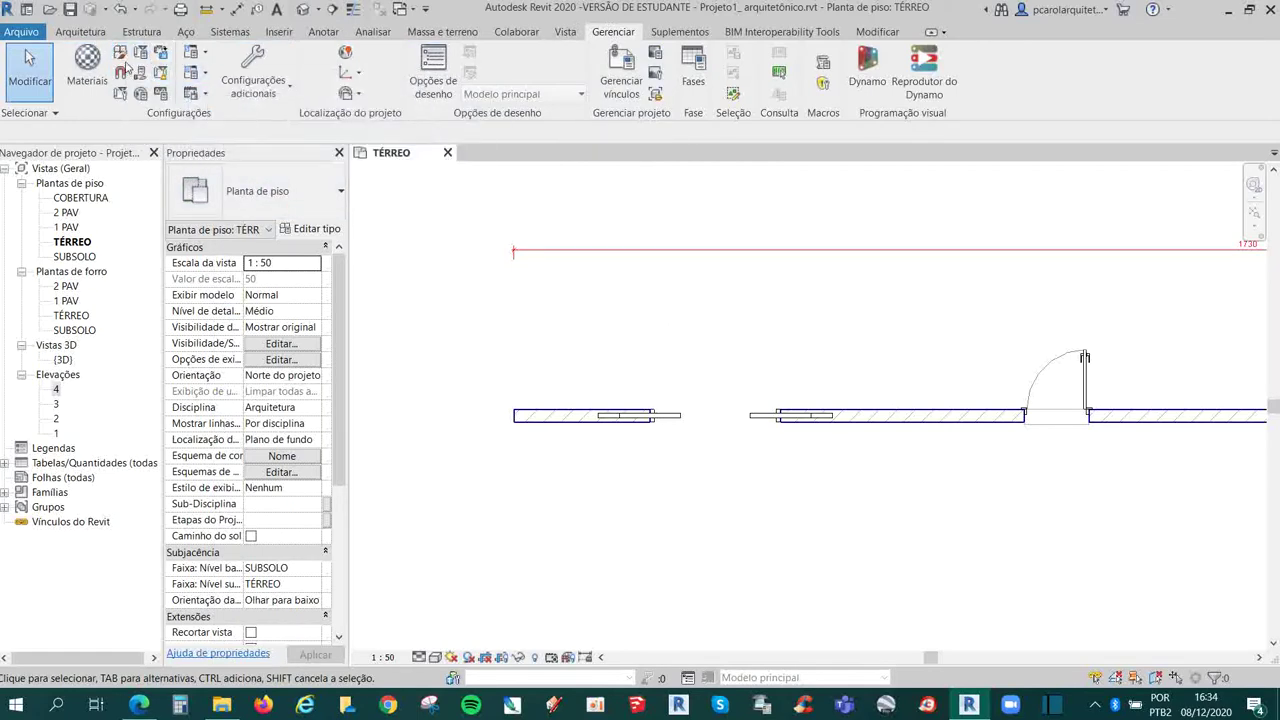
pyautogui.click(119, 52)
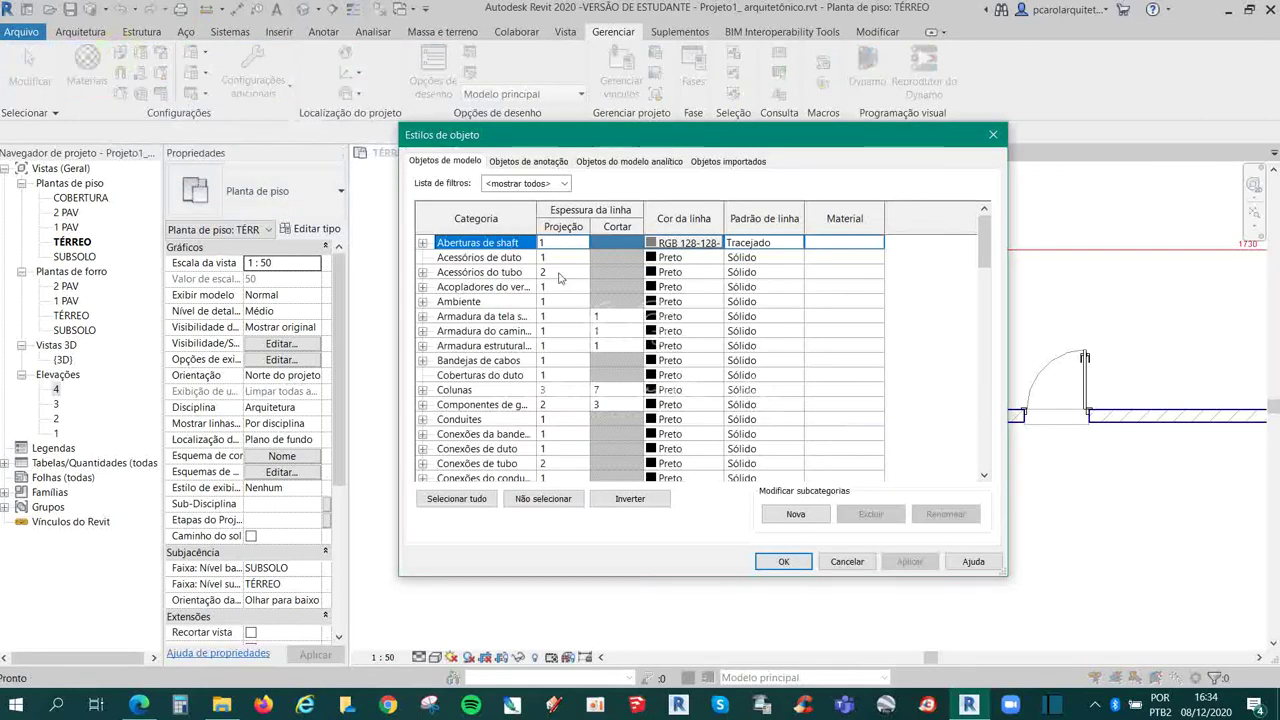
pyautogui.moveTo(985, 242); pyautogui.dragTo(985, 455)
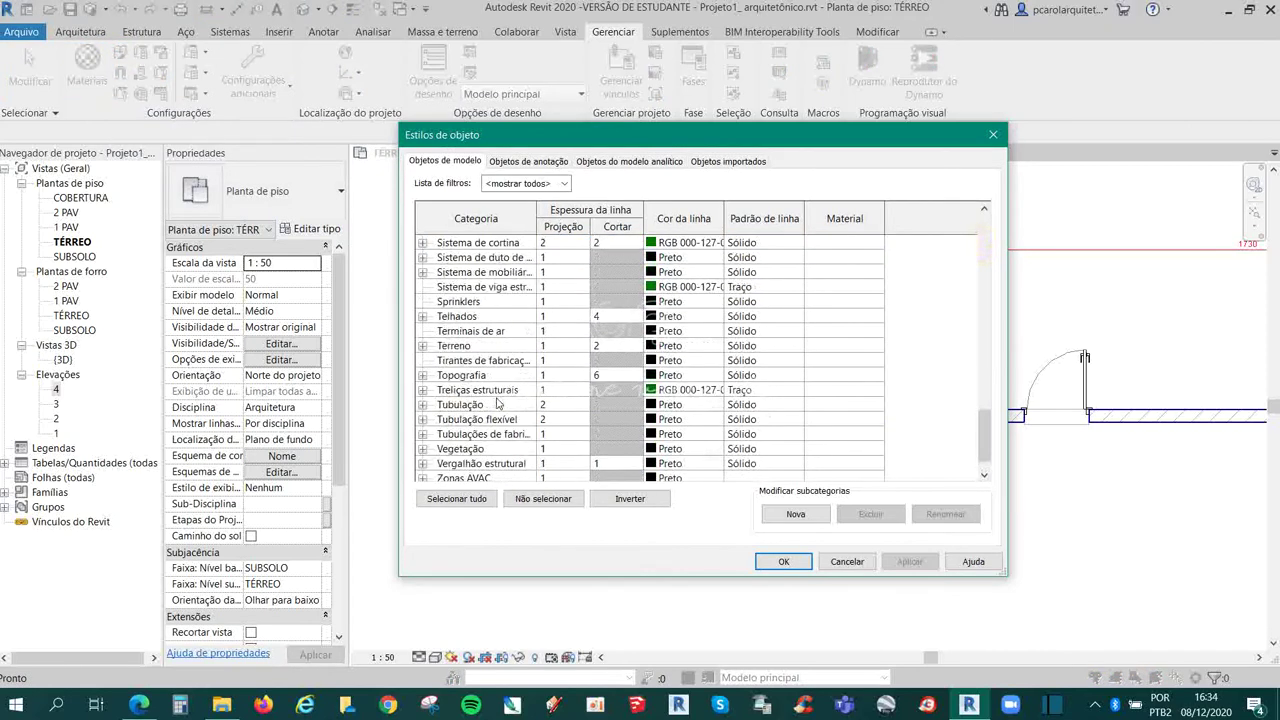
pyautogui.scroll(3, 496, 404)
pyautogui.scroll(2, 498, 401)
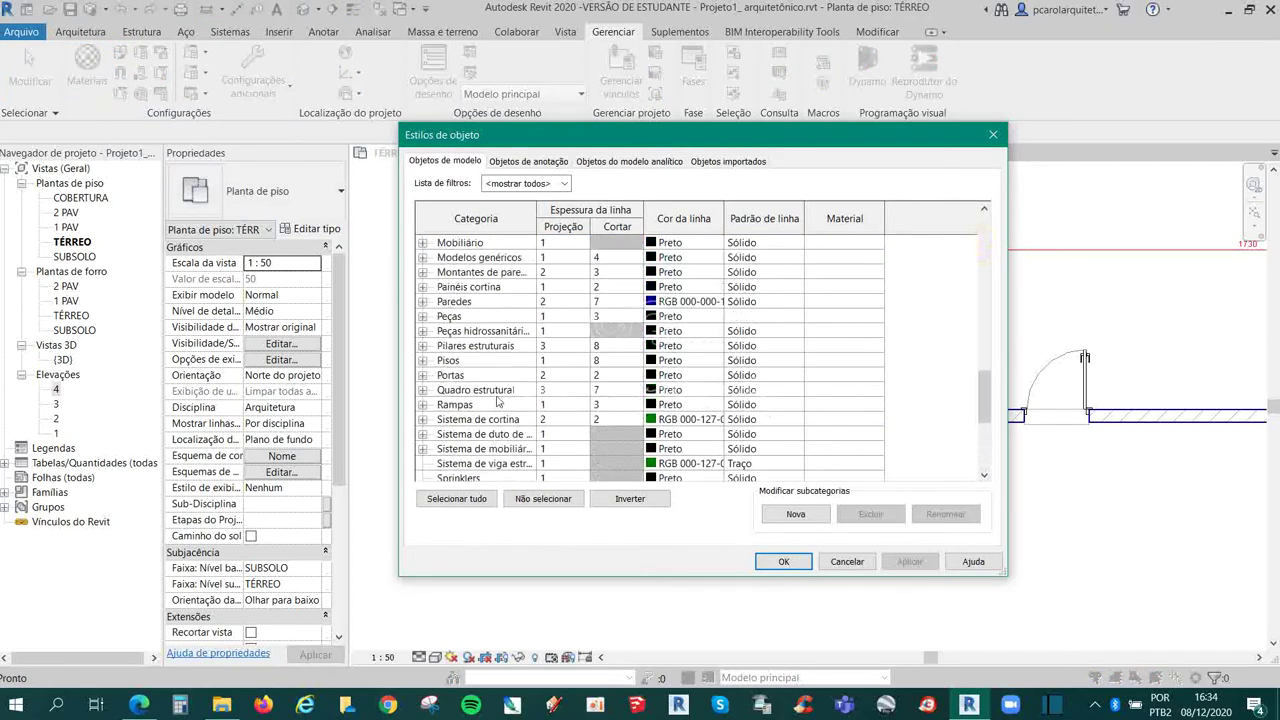
# - Change the Paredes line colour to Preto (black) and confirm with OK
pyautogui.click(491, 306)
pyautogui.click(662, 301)
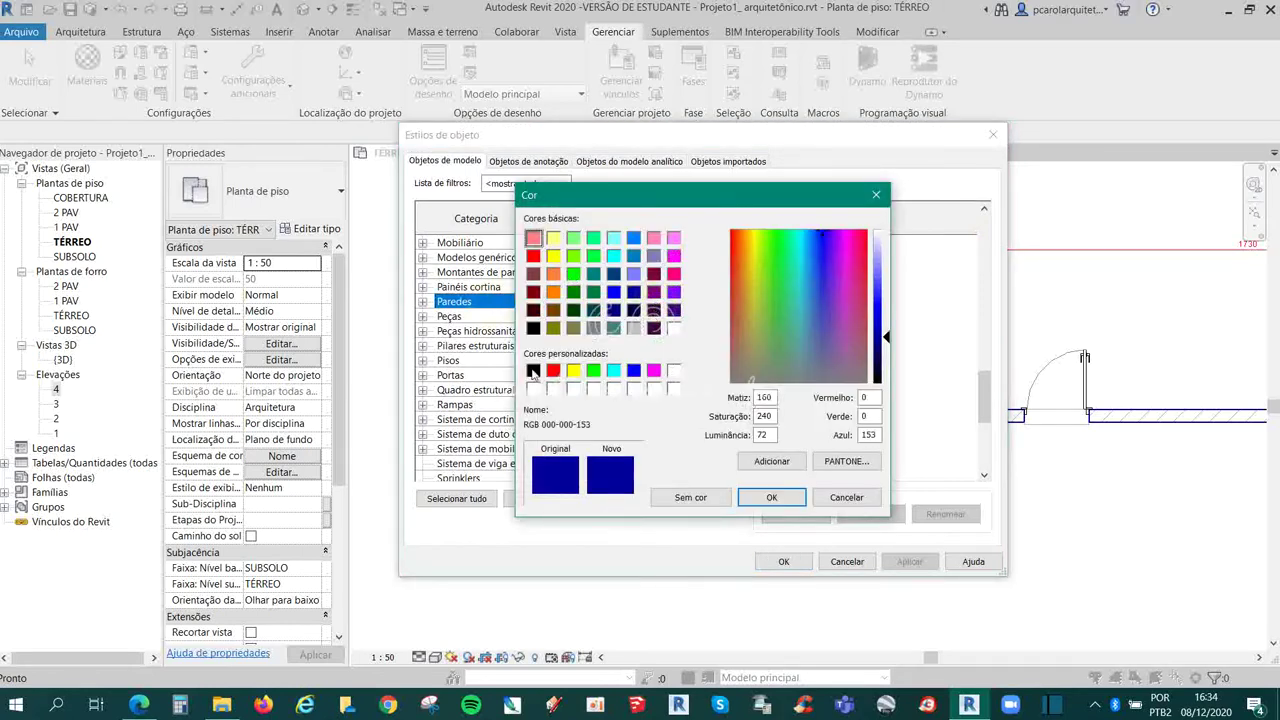
pyautogui.click(534, 371)
pyautogui.click(771, 497)
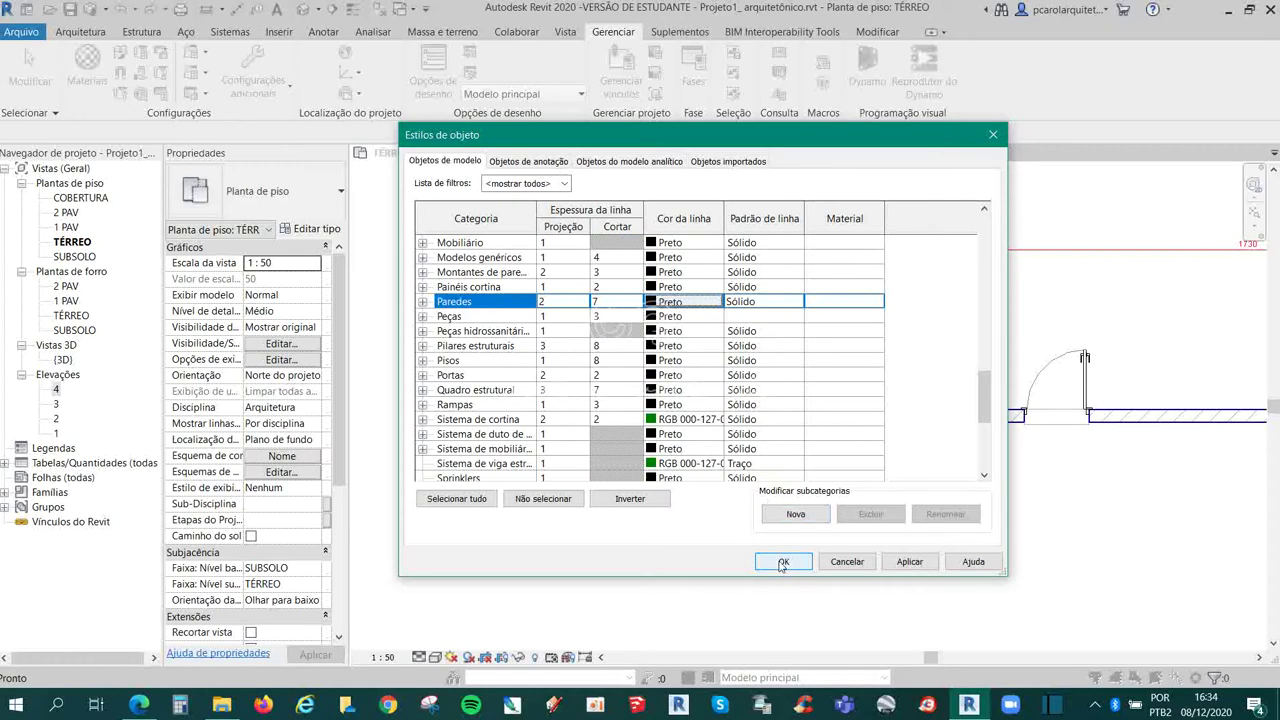
pyautogui.click(782, 562)
# - Zoom in and inspect the 1730 overall dimension above the wall
pyautogui.scroll(1, 710, 367)
pyautogui.scroll(1, 806, 354)
pyautogui.scroll(2, 814, 351)
pyautogui.scroll(2, 790, 300)
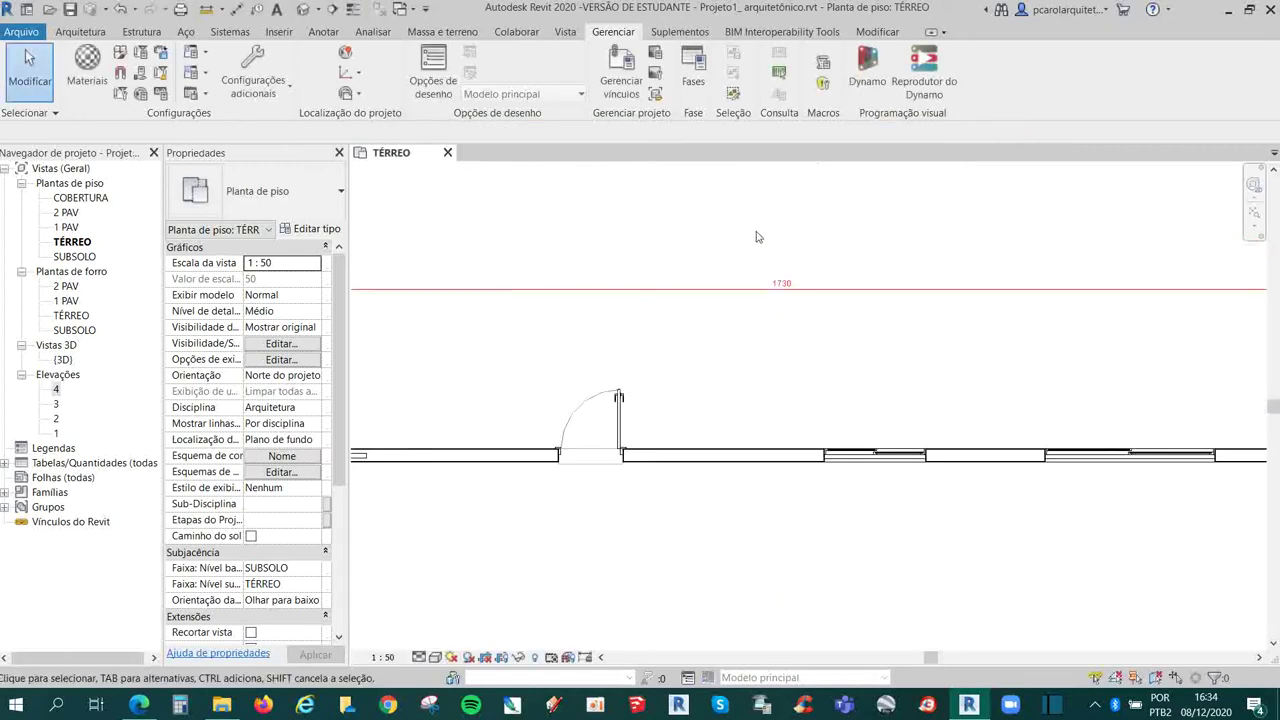
pyautogui.scroll(2, 777, 236)
pyautogui.click(795, 345)
pyautogui.click(826, 391)
pyautogui.scroll(-2, 798, 343)
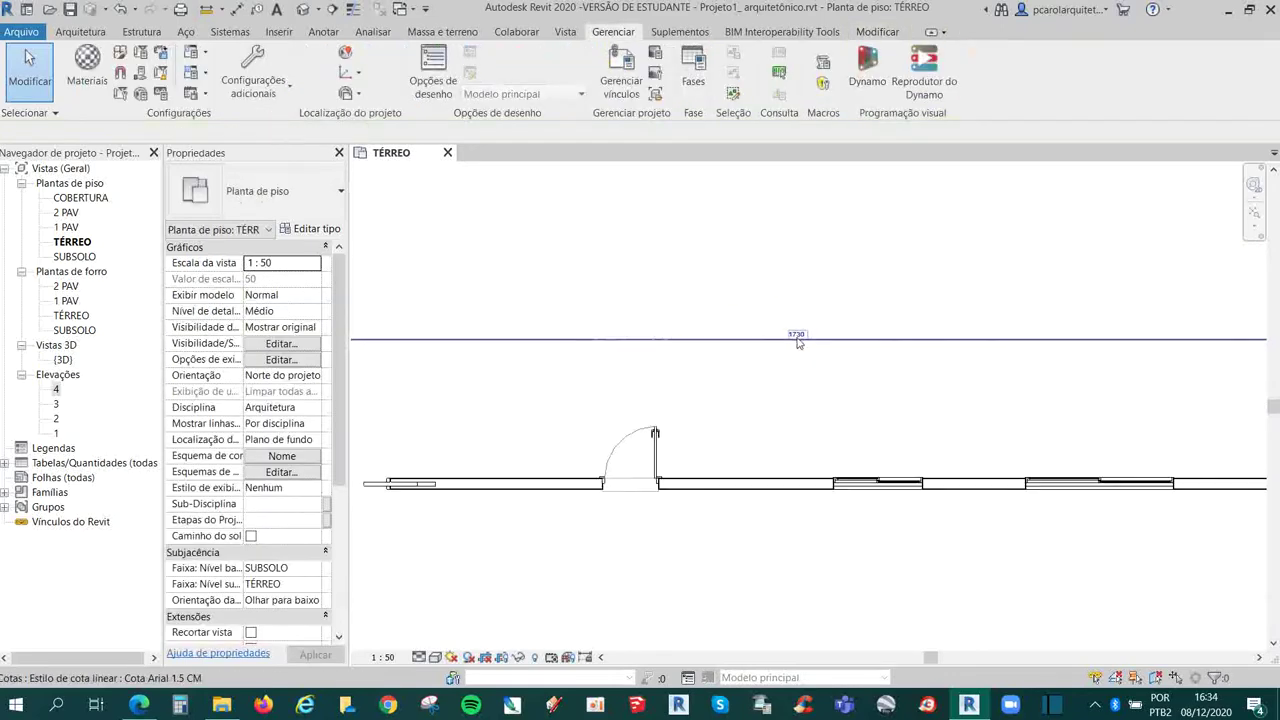
pyautogui.scroll(-3, 798, 345)
pyautogui.scroll(2, 755, 330)
pyautogui.scroll(1, 740, 345)
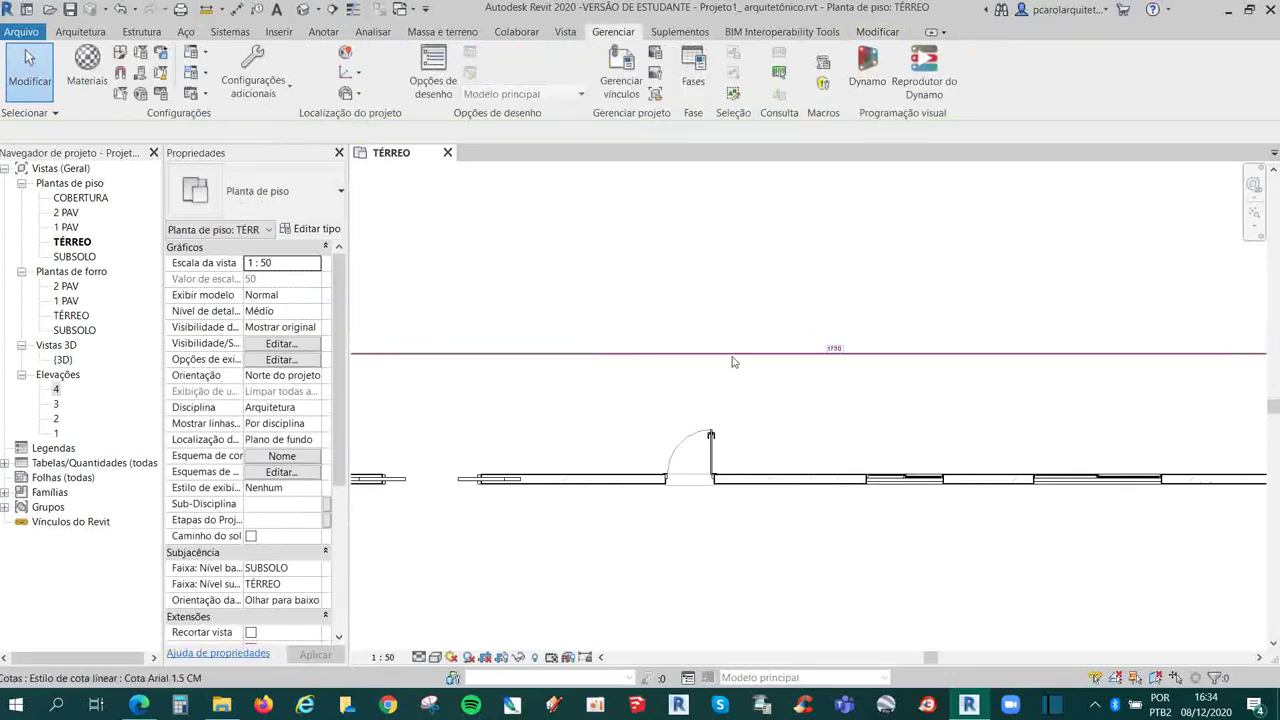
pyautogui.click(733, 361)
pyautogui.scroll(-2, 710, 300)
pyautogui.click(706, 274)
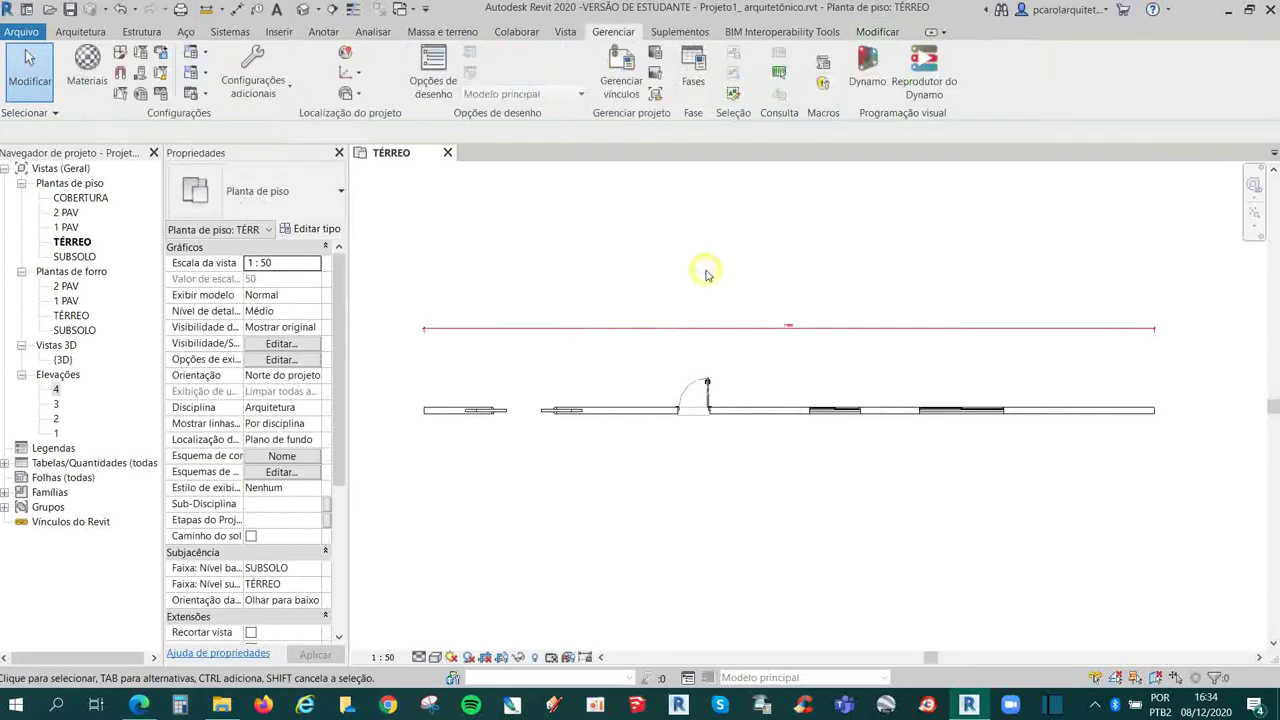
# - Reopen Object Styles with OS to review annotation categories, then close and select the 1730 dimension
pyautogui.press('o')
pyautogui.press('s')
pyautogui.click(535, 161)
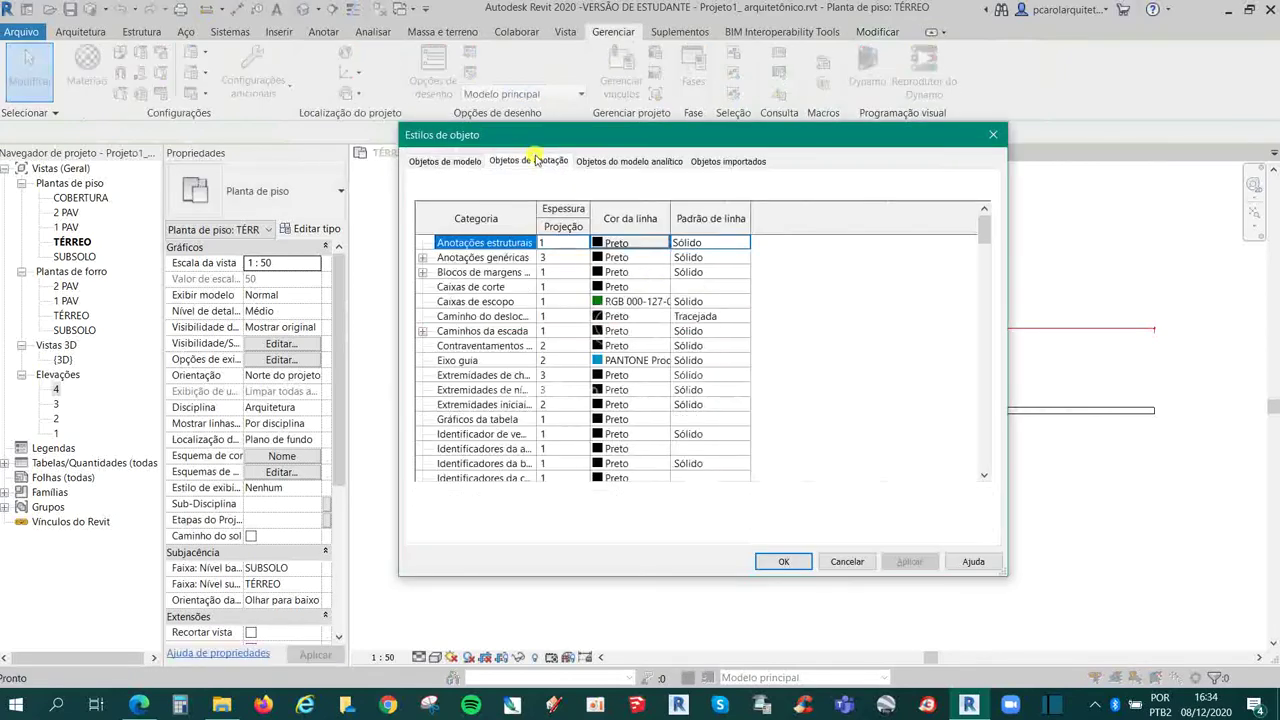
pyautogui.click(451, 162)
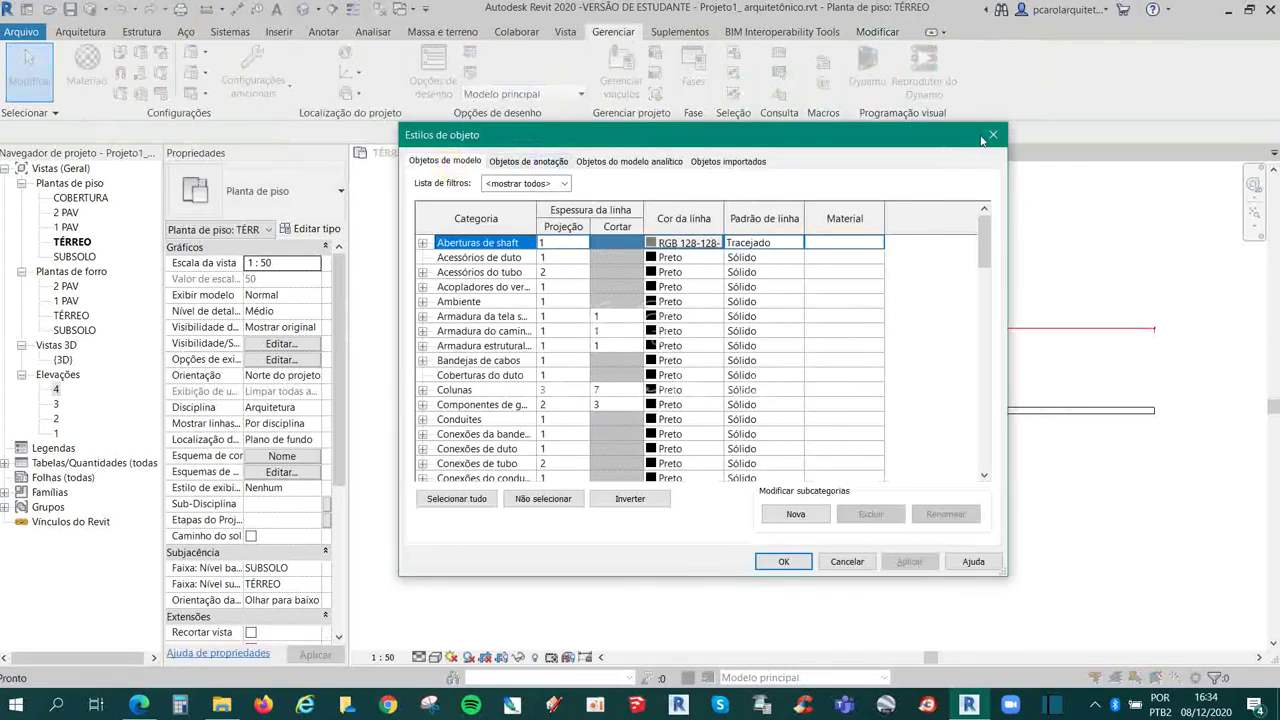
pyautogui.click(993, 134)
pyautogui.scroll(1, 785, 315)
pyautogui.scroll(1, 790, 318)
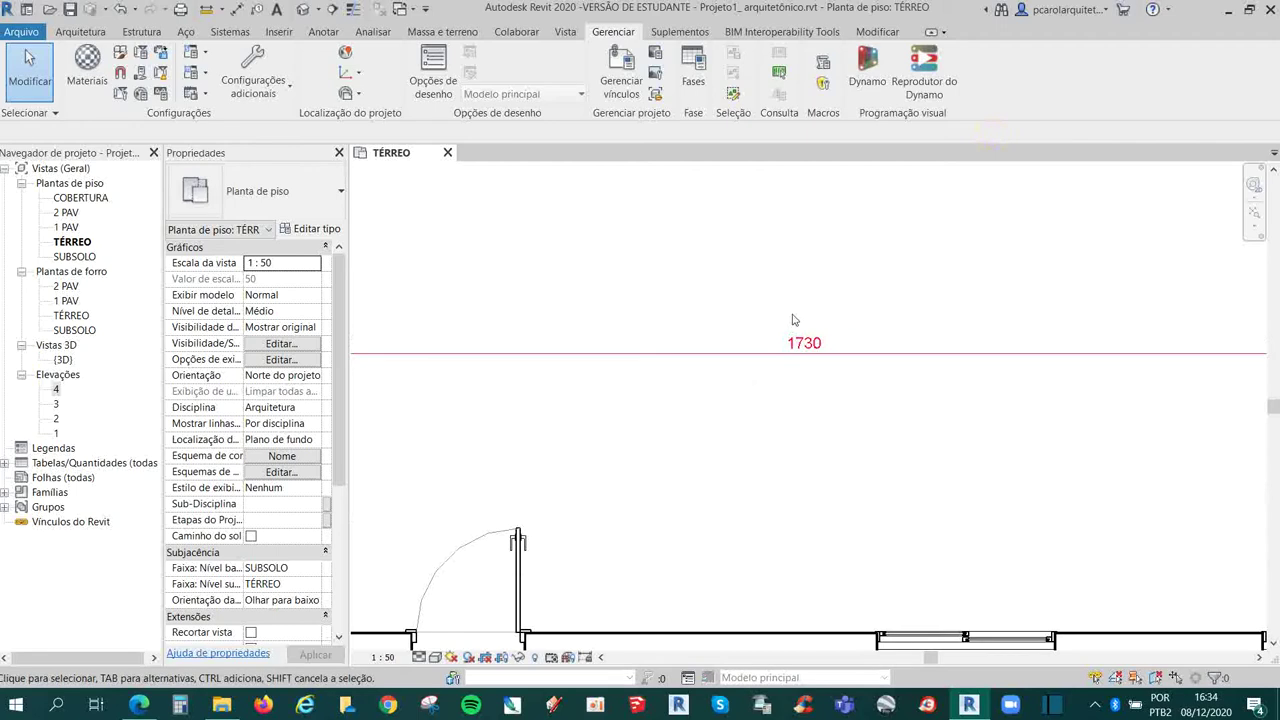
pyautogui.scroll(-2, 792, 322)
pyautogui.click(778, 328)
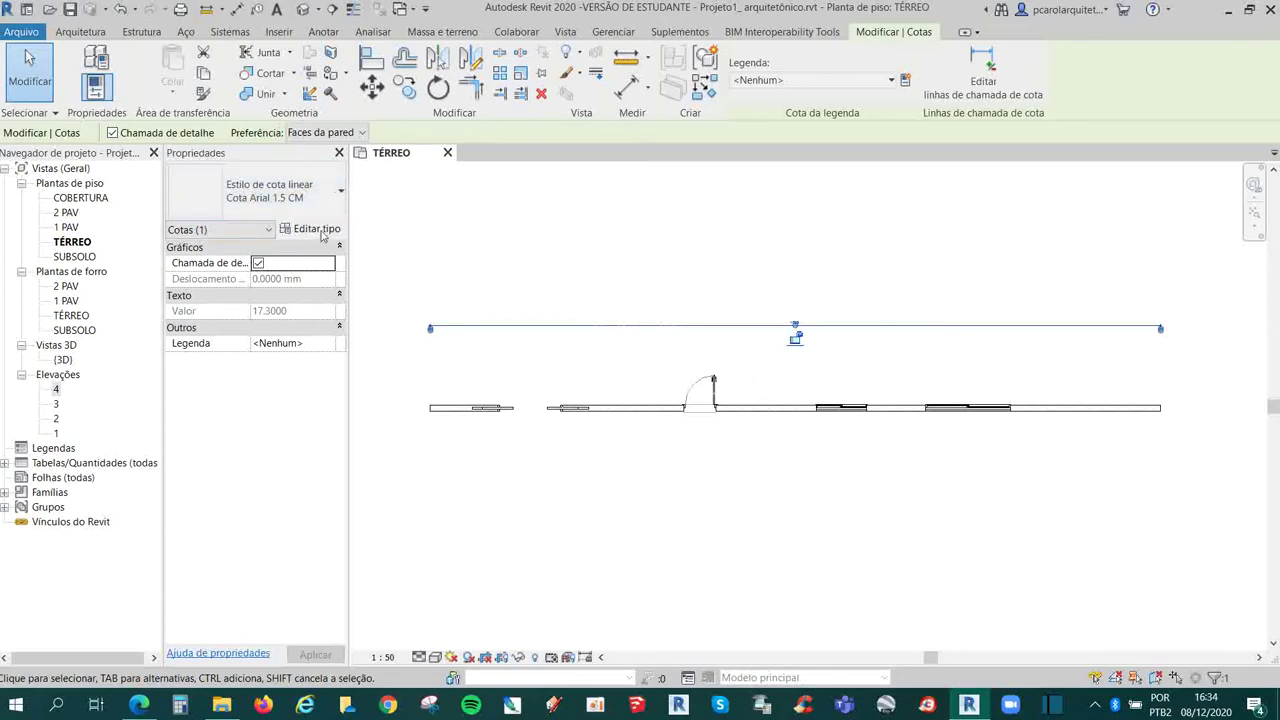
# - Change the Cota Arial 1.5 CM dimension type colour to blue (Azul) and deselect the dimension
pyautogui.click(322, 233)
pyautogui.scroll(-5, 988, 430)
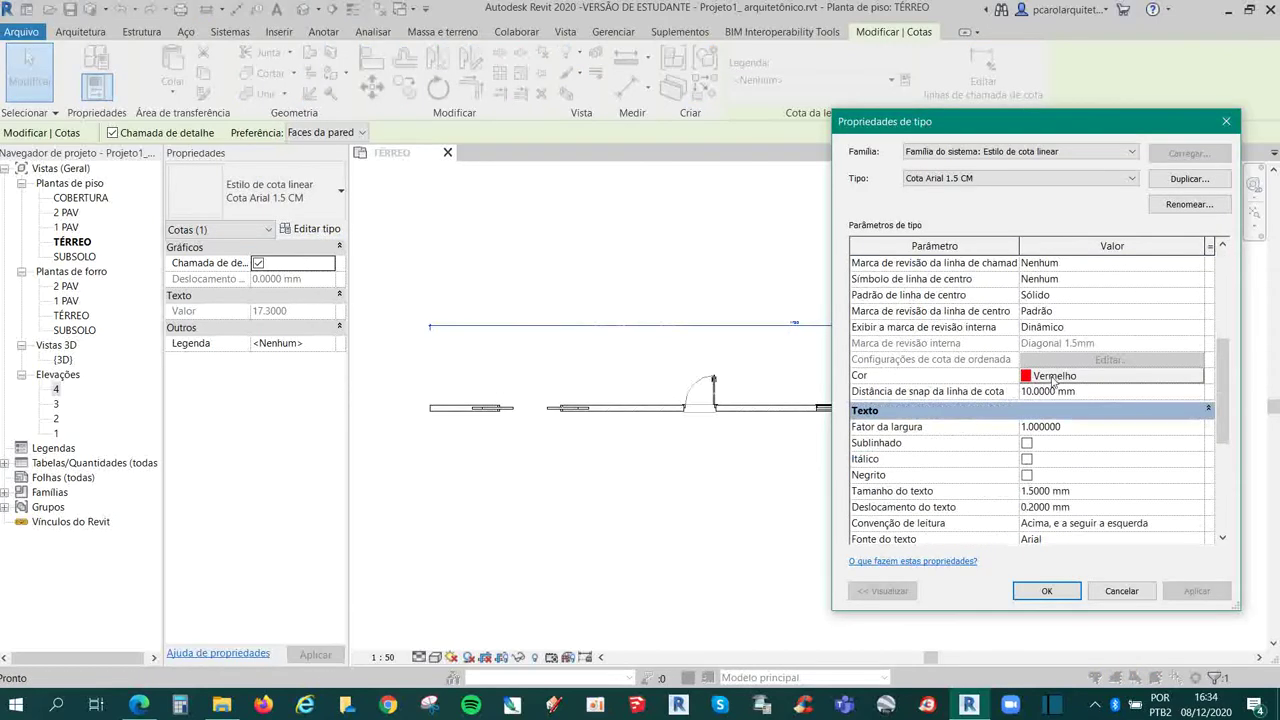
pyautogui.click(1090, 380)
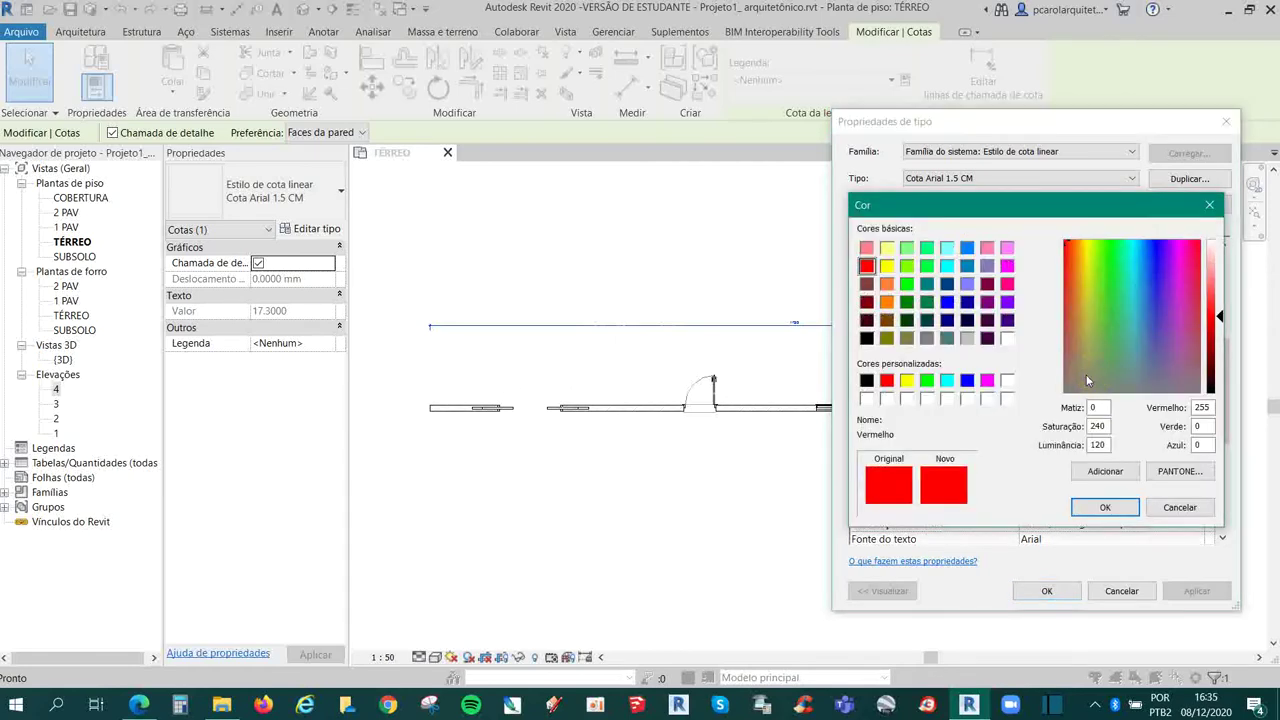
pyautogui.click(967, 380)
pyautogui.click(1105, 507)
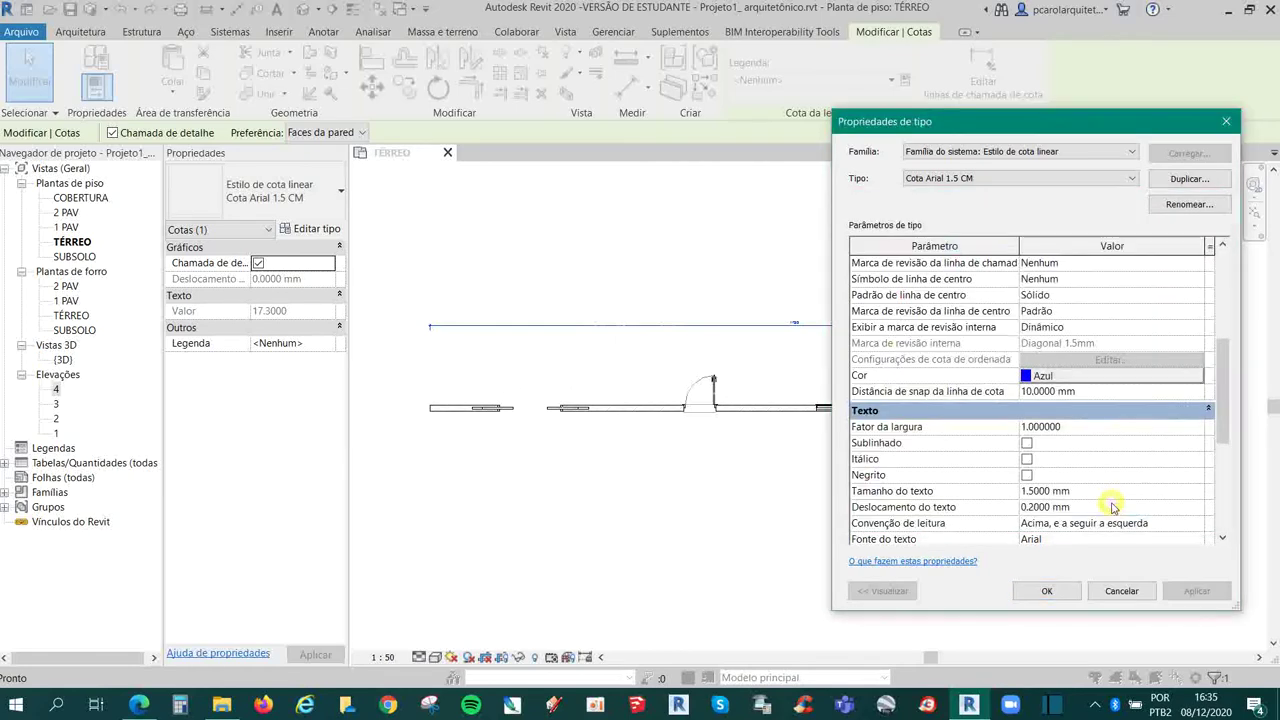
pyautogui.click(1047, 591)
pyautogui.scroll(2, 790, 337)
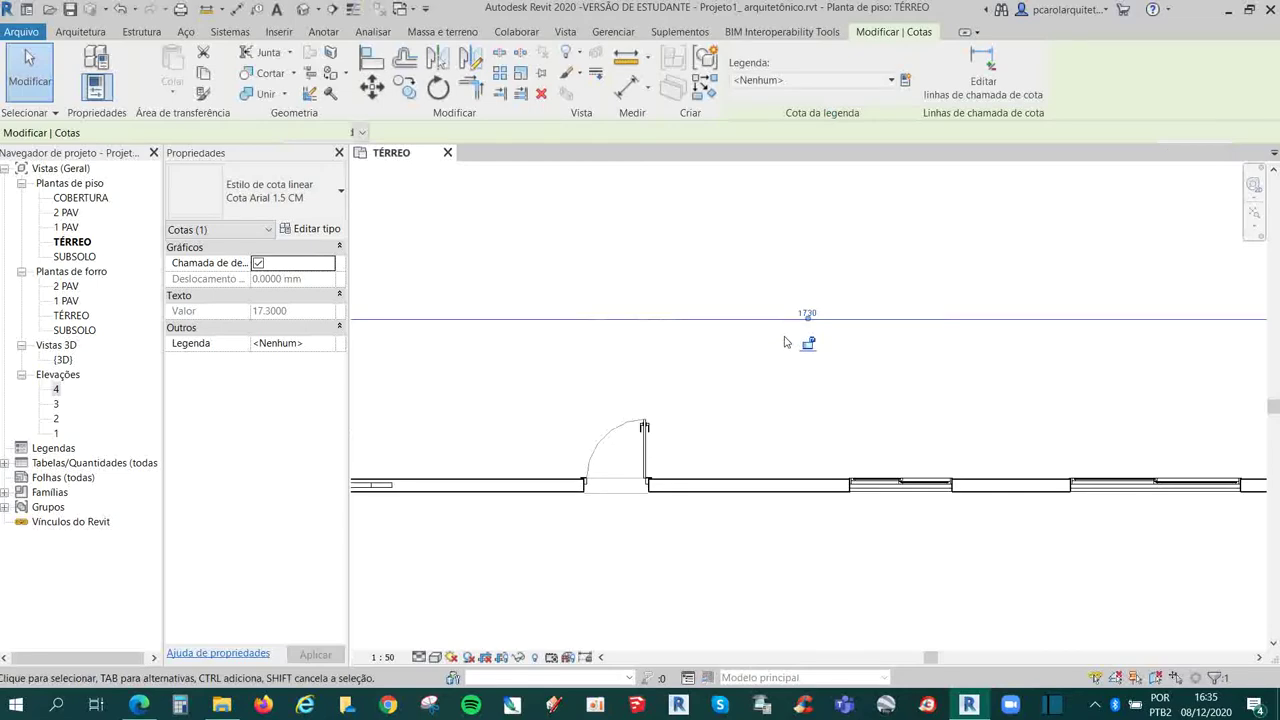
pyautogui.scroll(3, 790, 337)
pyautogui.click(975, 423)
# - Reselect the 1730 dimension and review its type parameters, closing without changes
pyautogui.scroll(-2, 829, 323)
pyautogui.scroll(-2, 895, 390)
pyautogui.scroll(2, 786, 357)
pyautogui.scroll(3, 763, 347)
pyautogui.scroll(-3, 765, 347)
pyautogui.scroll(-2, 765, 347)
pyautogui.scroll(-1, 764, 345)
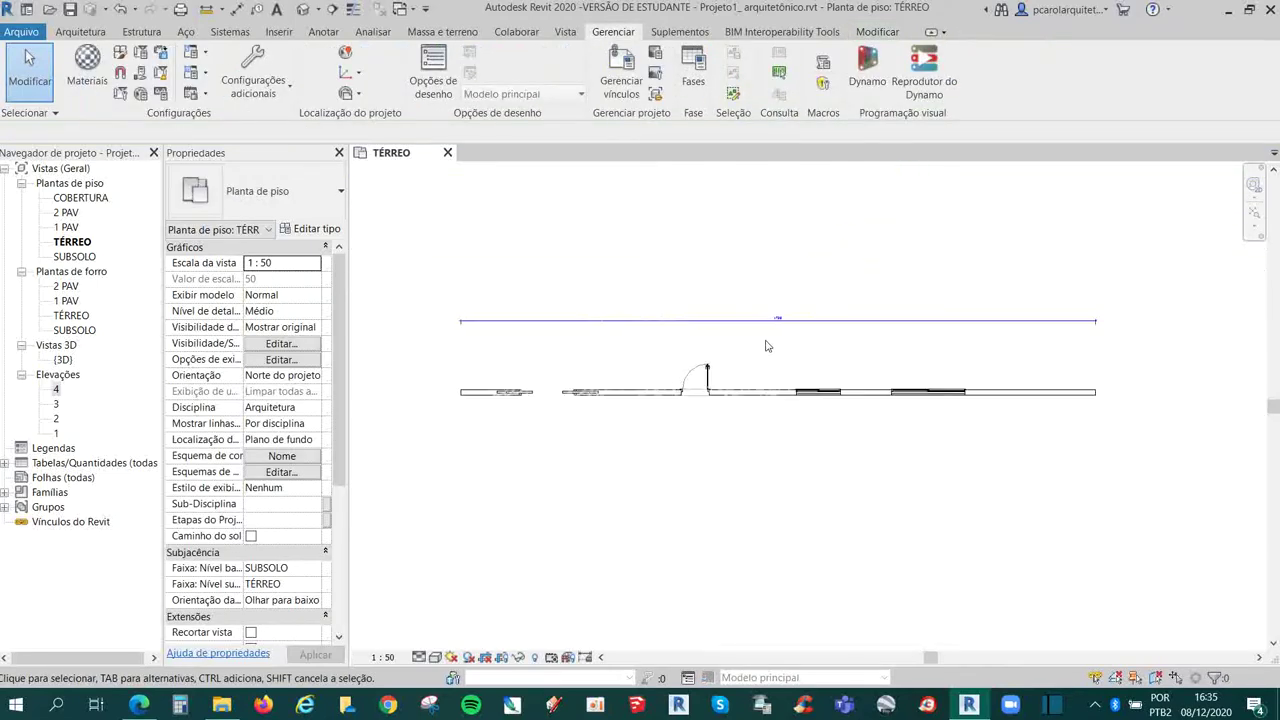
pyautogui.click(728, 320)
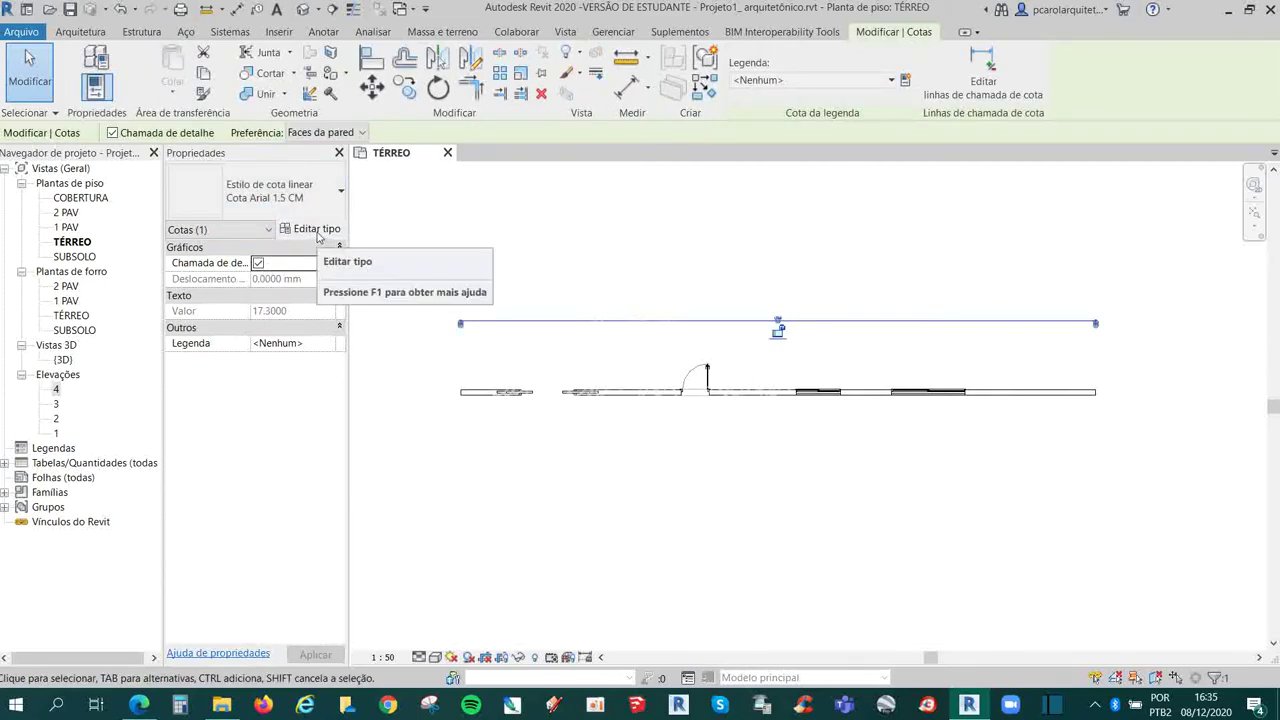
pyautogui.click(318, 233)
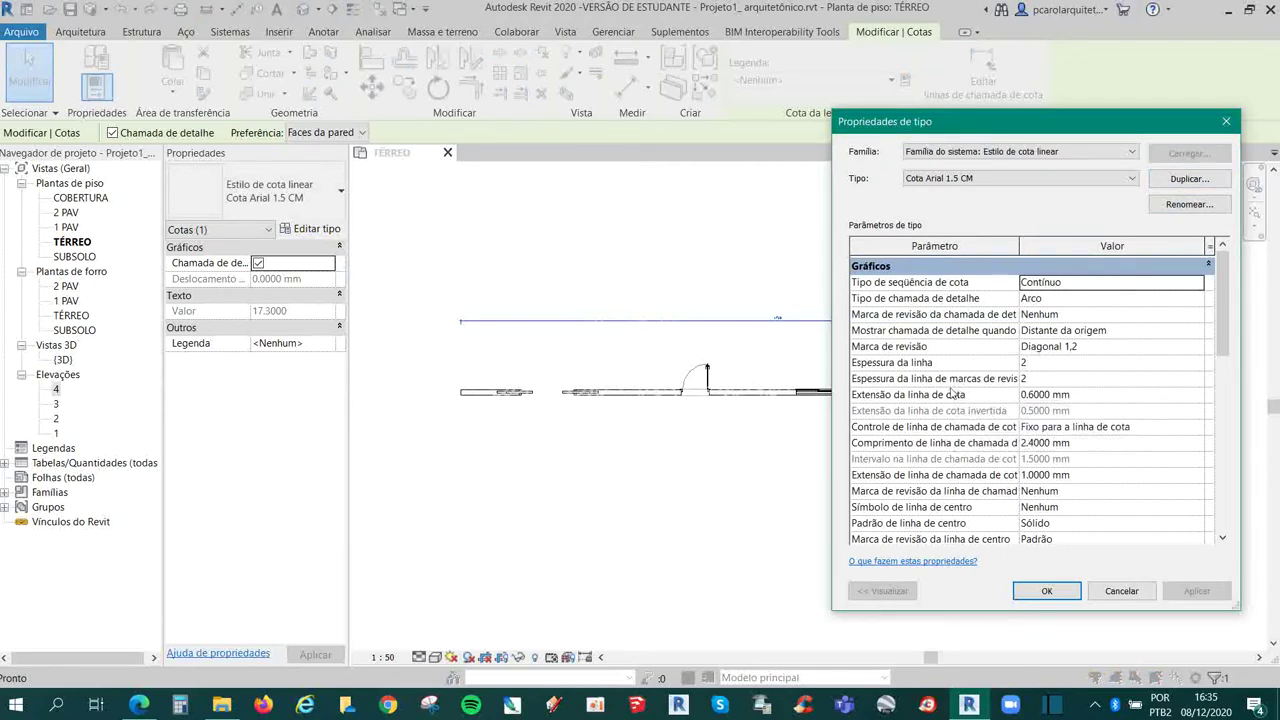
pyautogui.scroll(-2, 1006, 388)
pyautogui.scroll(-2, 1007, 375)
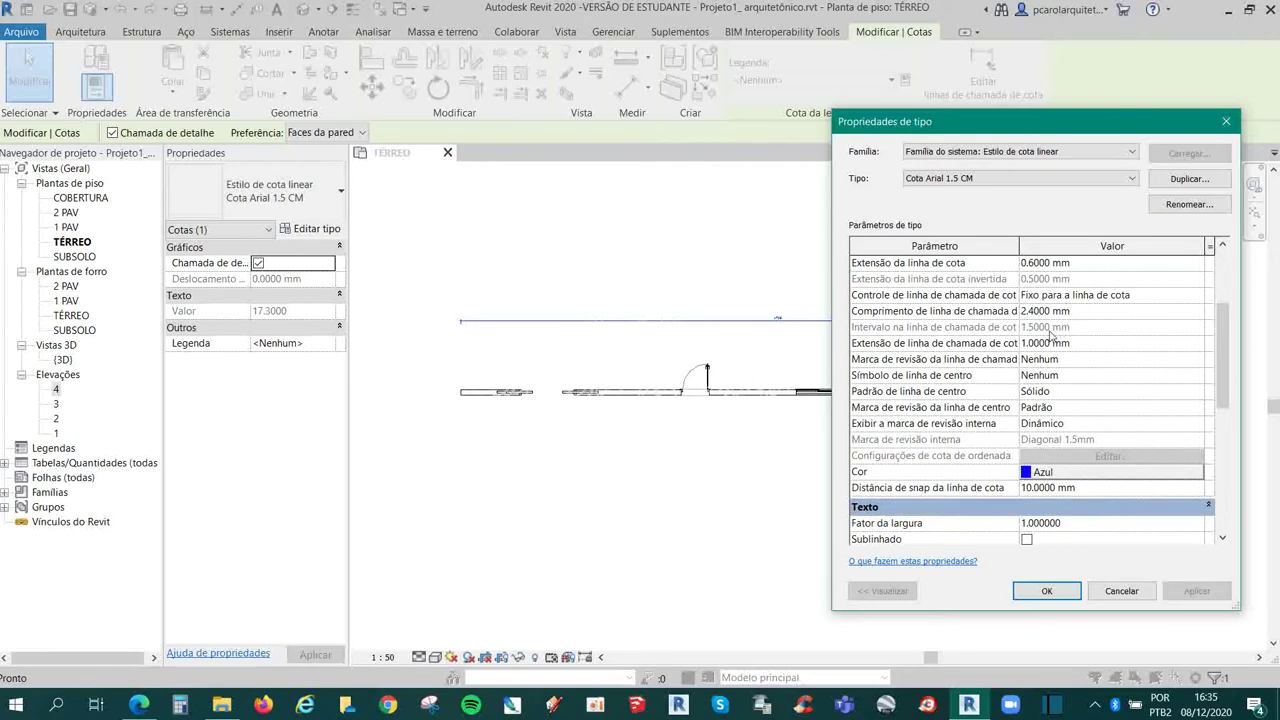
pyautogui.scroll(-2, 1003, 369)
pyautogui.scroll(-1, 1002, 378)
pyautogui.scroll(-1, 1002, 382)
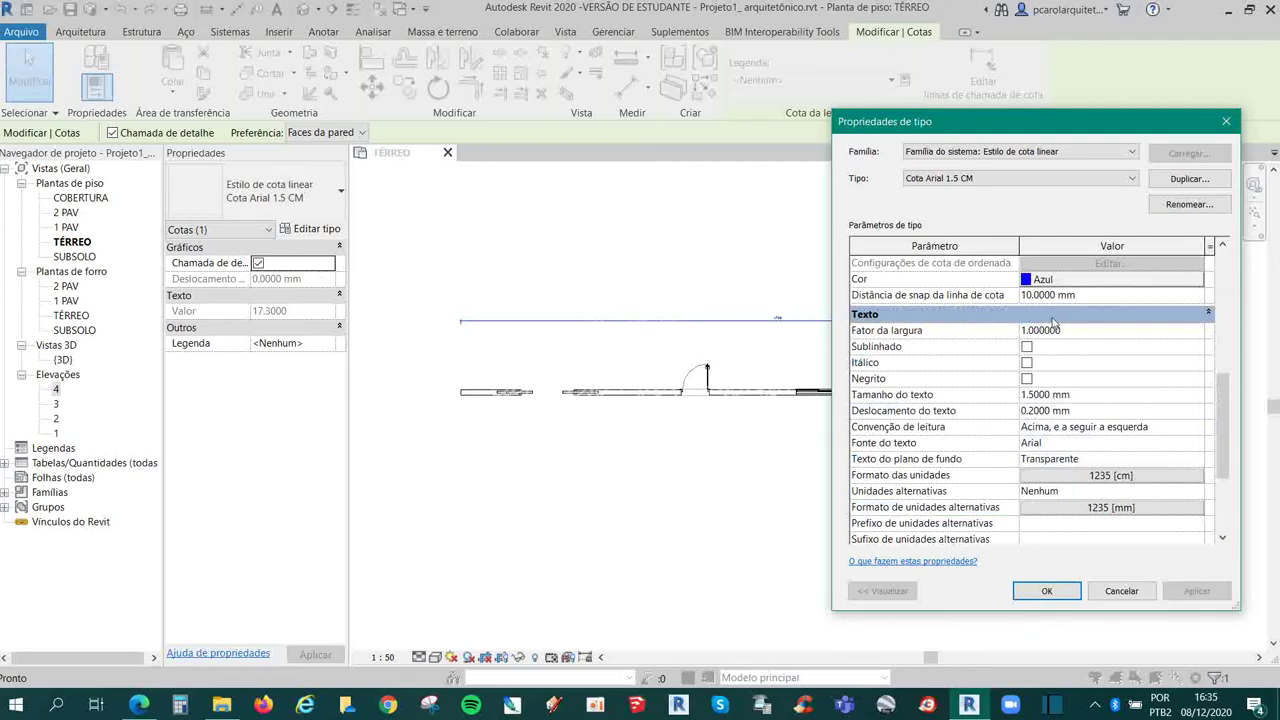
pyautogui.scroll(-3, 1053, 321)
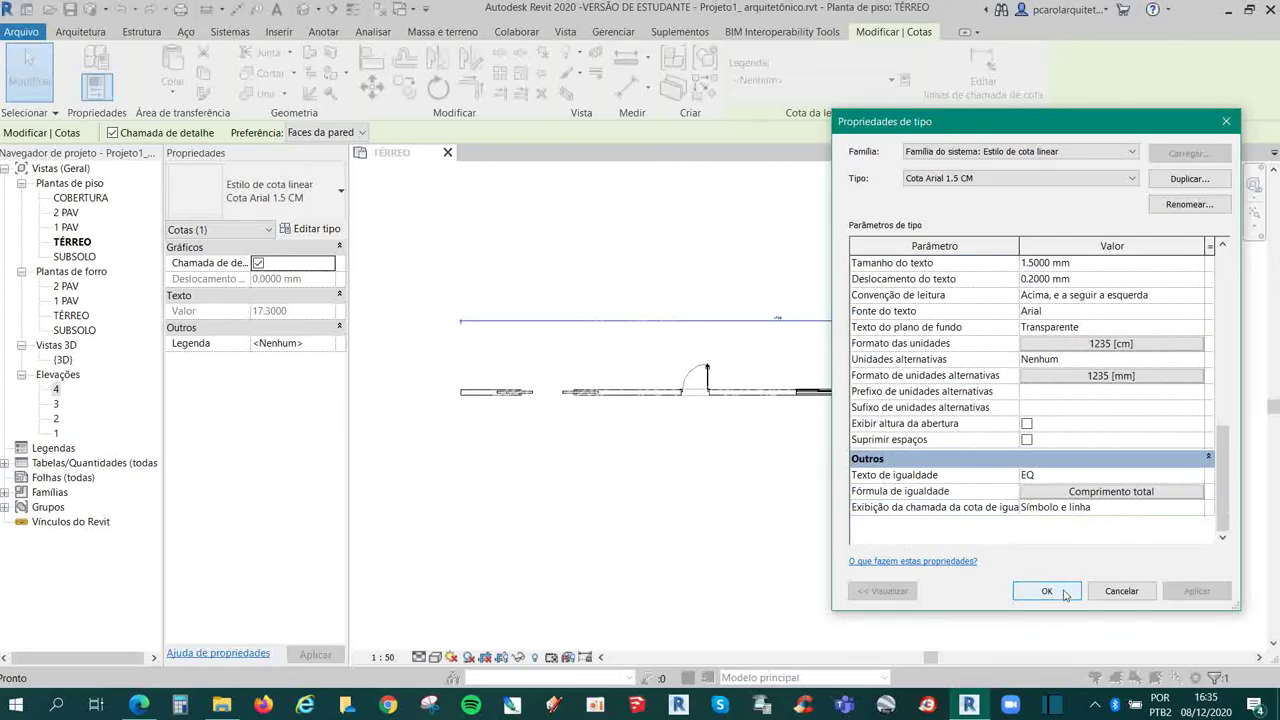
pyautogui.click(1046, 591)
# - Deselect the dimension, re-centre the plan, and open Object Styles with OS
pyautogui.click(403, 214)
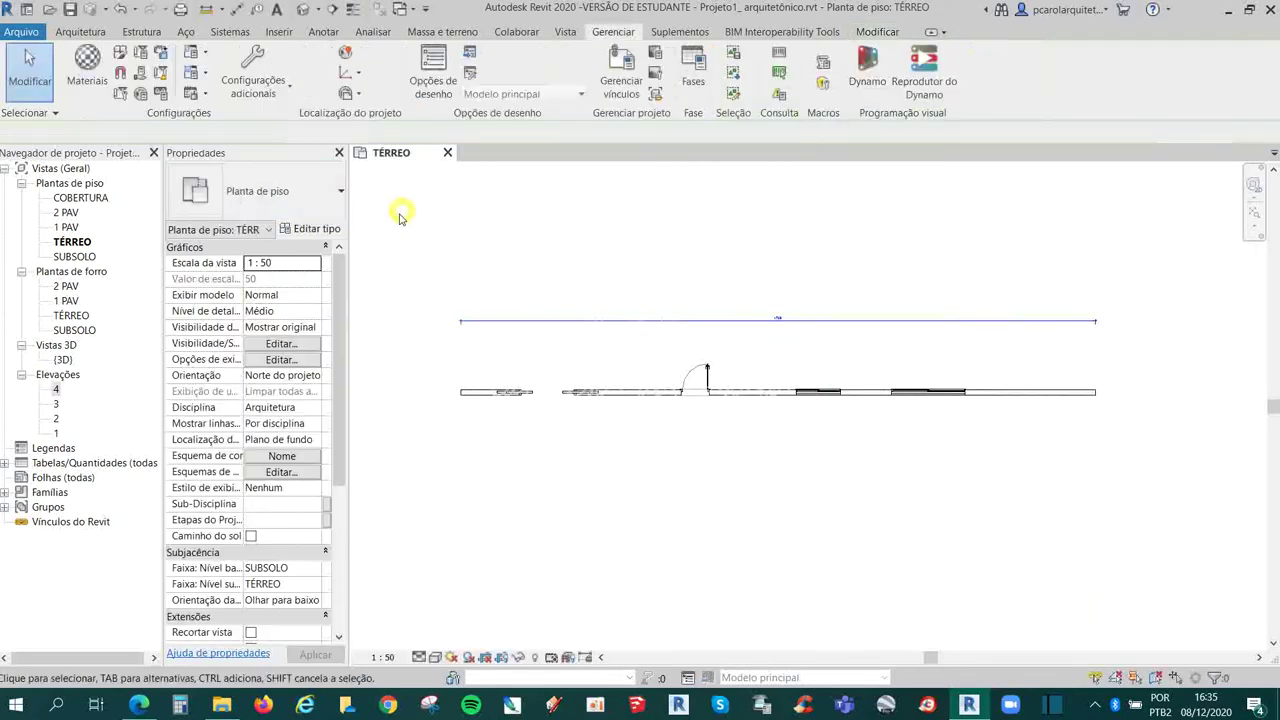
pyautogui.scroll(2, 745, 380)
pyautogui.scroll(-3, 795, 335)
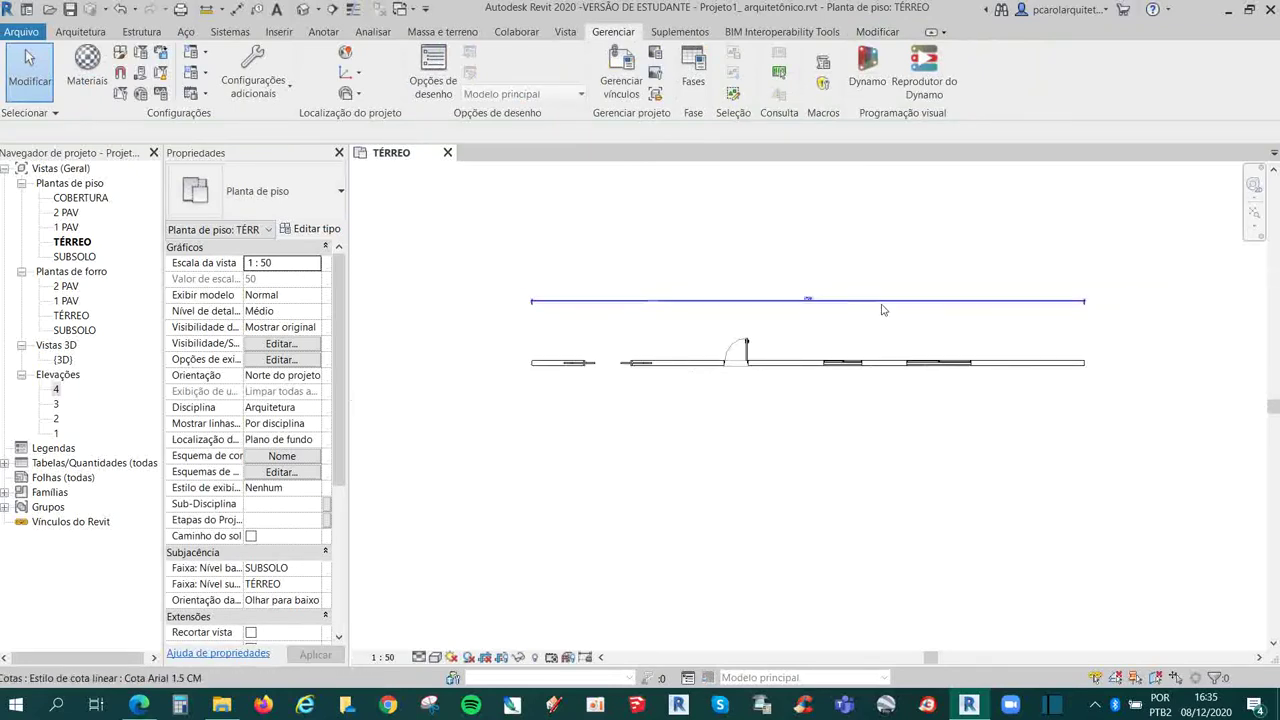
pyautogui.moveTo(904, 313); pyautogui.dragTo(885, 342, button='middle')
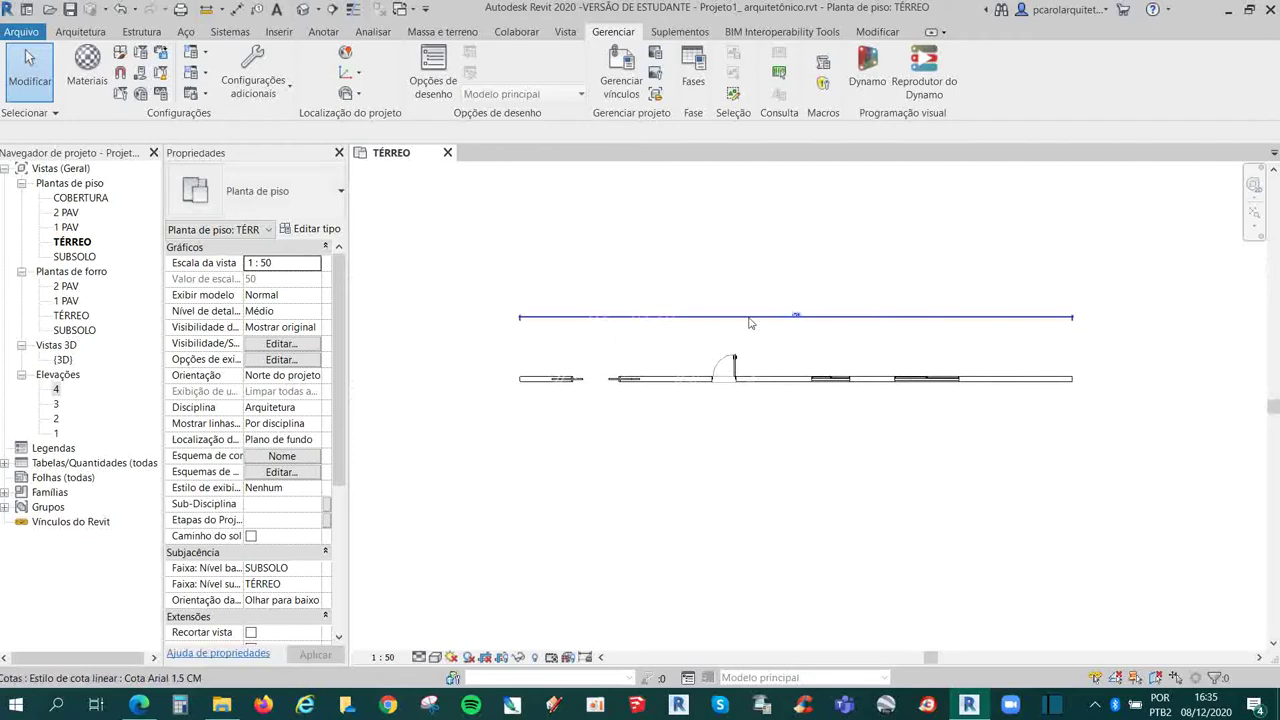
pyautogui.press('o')
pyautogui.press('s')
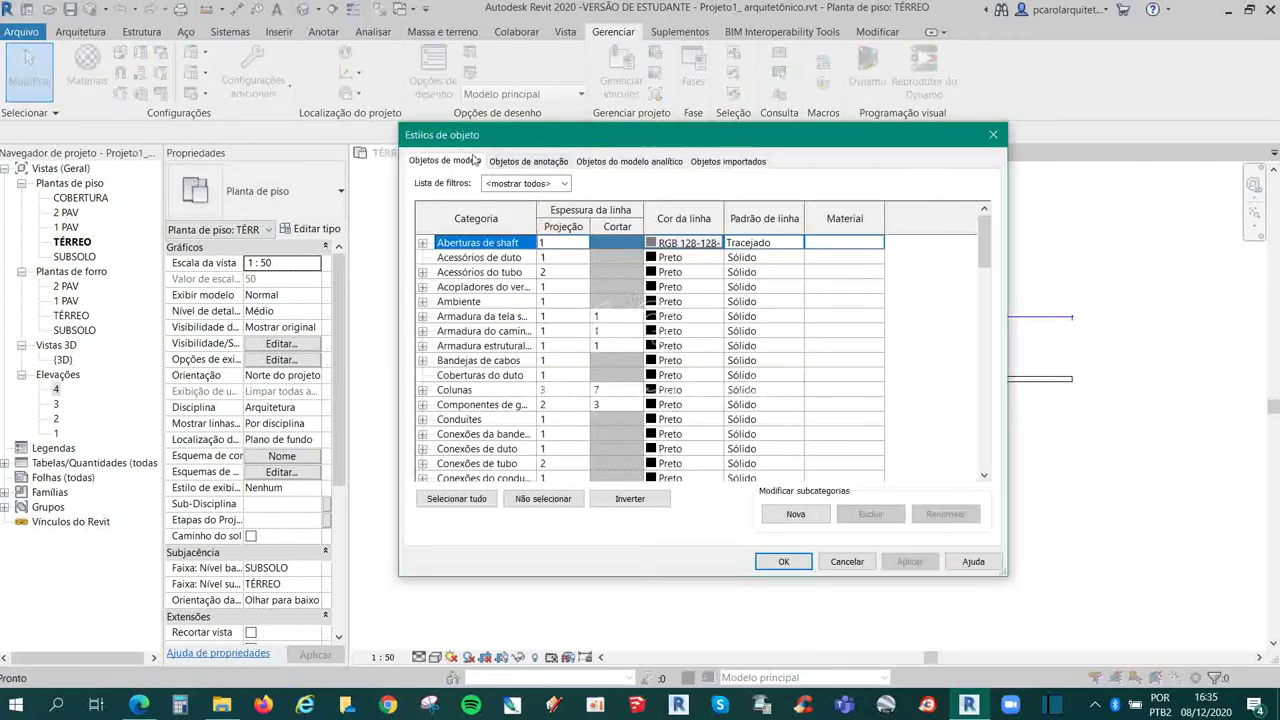
# - Browse the Annotation Objects categories to review the door and window tag colours
pyautogui.click(530, 163)
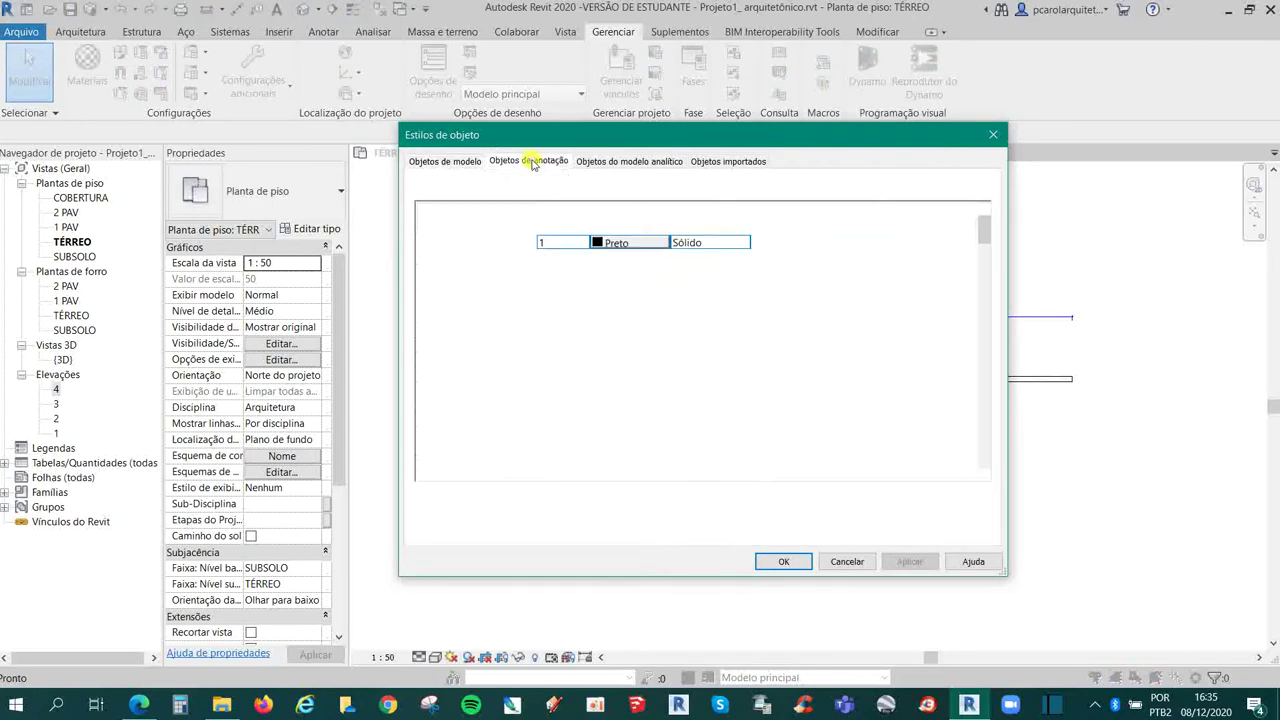
pyautogui.scroll(-1, 515, 320)
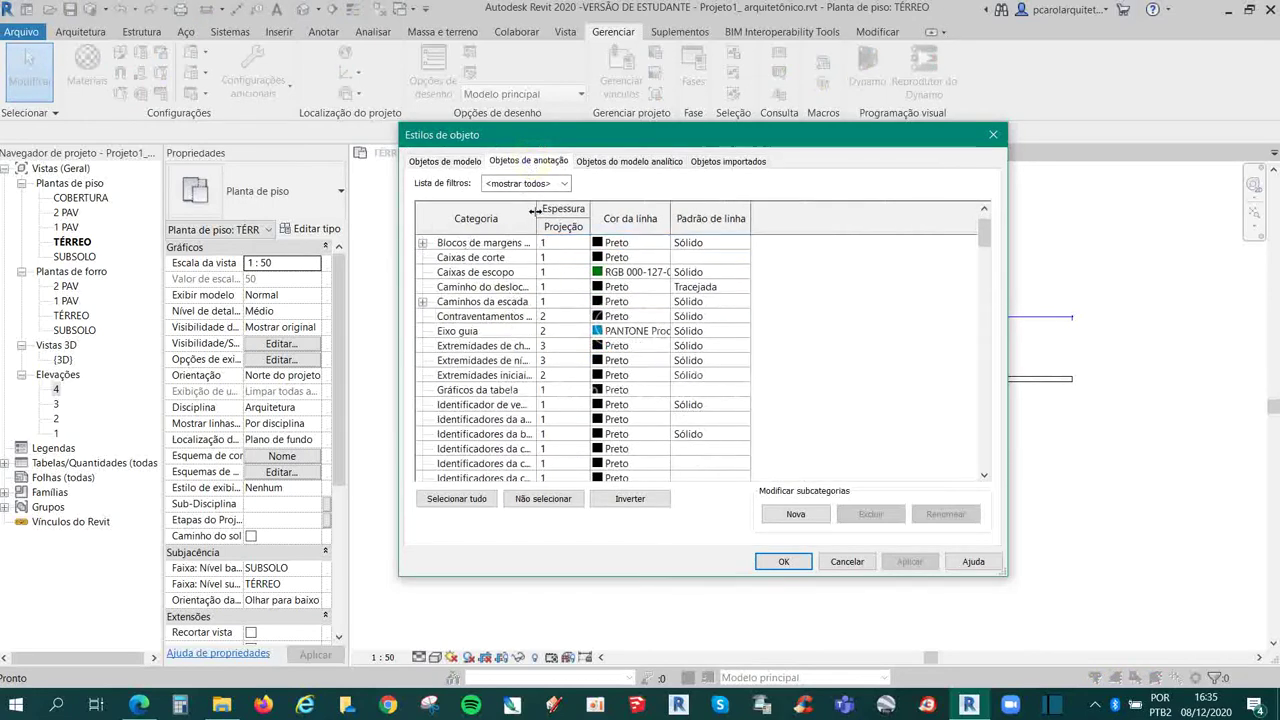
pyautogui.moveTo(537, 212); pyautogui.dragTo(590, 215)
pyautogui.scroll(-1, 585, 270)
pyautogui.scroll(-2, 590, 316)
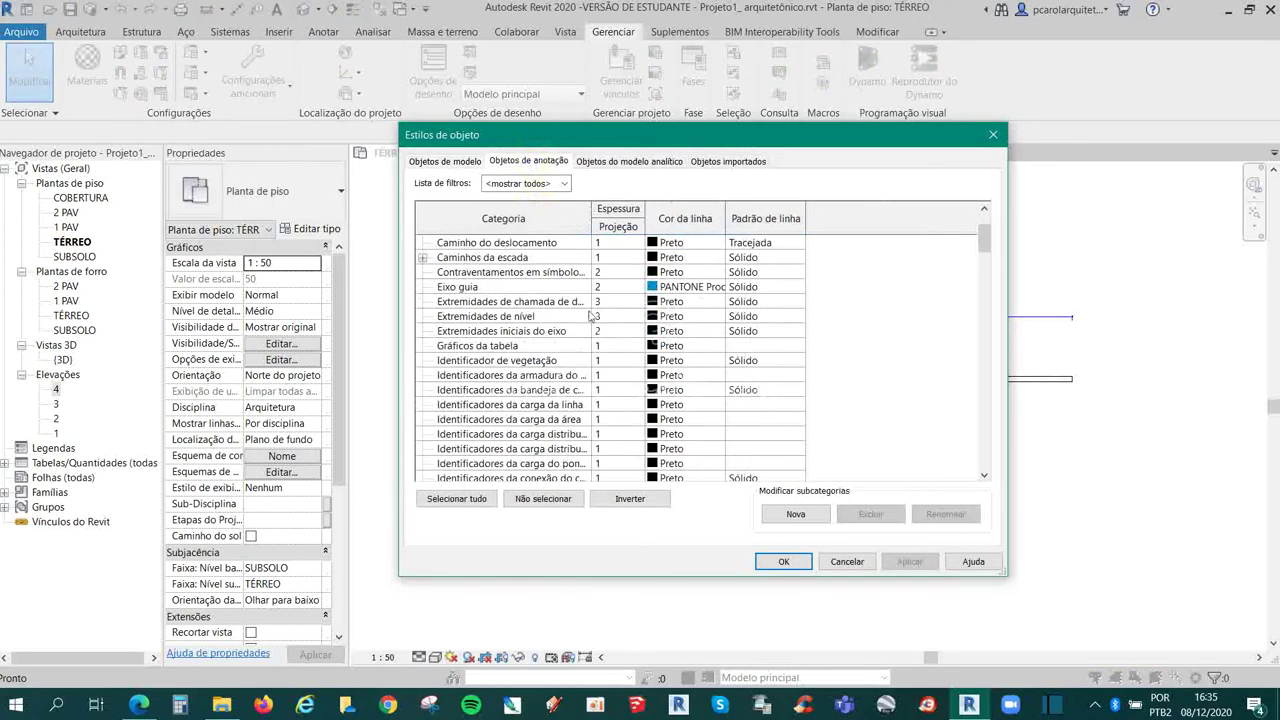
pyautogui.moveTo(985, 240)
pyautogui.mouseDown()
pyautogui.moveTo(985, 468)
pyautogui.moveTo(985, 432)
pyautogui.mouseUp()
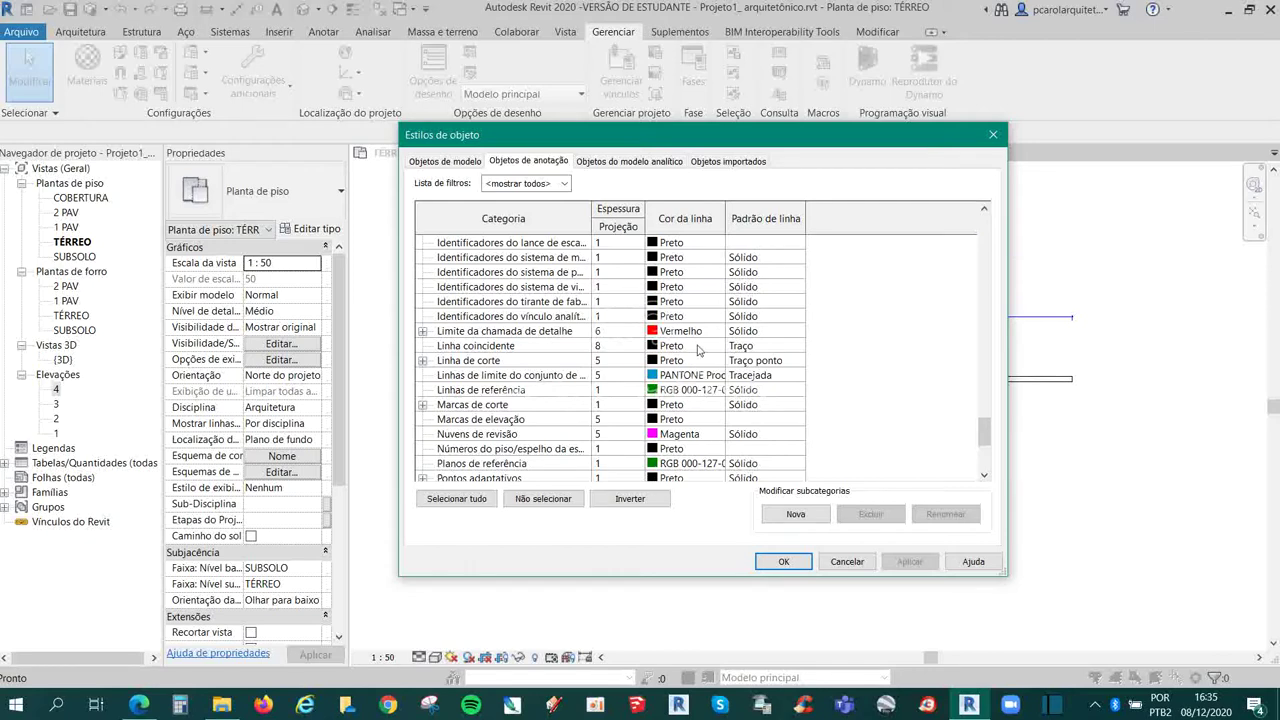
pyautogui.scroll(1, 698, 348)
pyautogui.scroll(1, 686, 380)
pyautogui.scroll(1, 759, 385)
pyautogui.scroll(2, 748, 397)
pyautogui.scroll(-2, 748, 397)
pyautogui.scroll(-2, 780, 410)
pyautogui.scroll(-2, 820, 425)
pyautogui.scroll(-2, 860, 440)
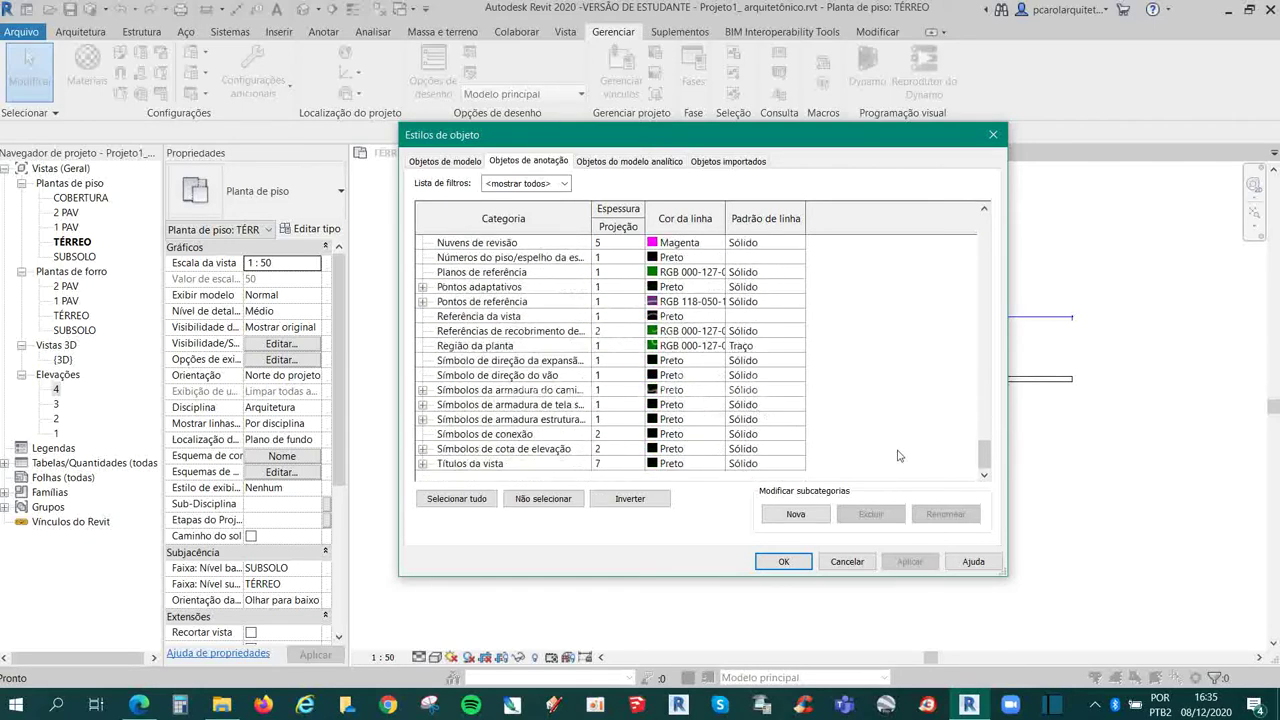
pyautogui.moveTo(985, 455); pyautogui.dragTo(990, 383)
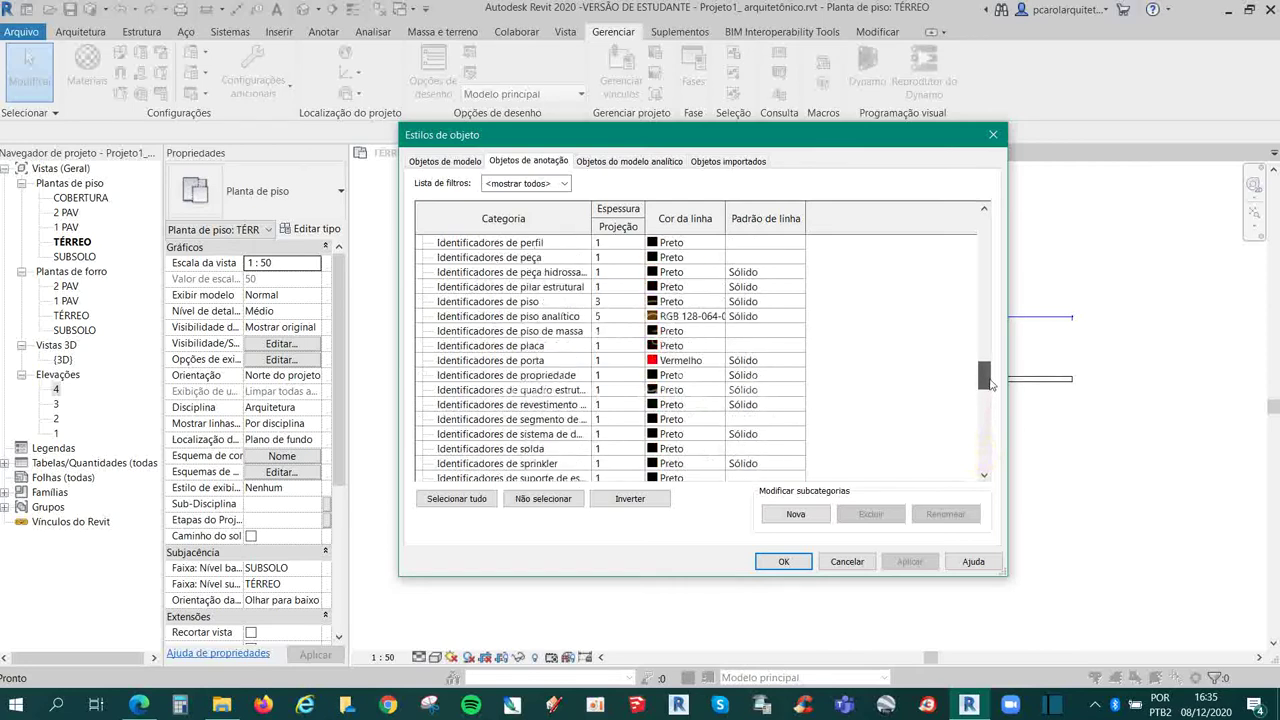
# - Check the door tag line colour and accept Object Styles to return to the plan
pyautogui.click(503, 363)
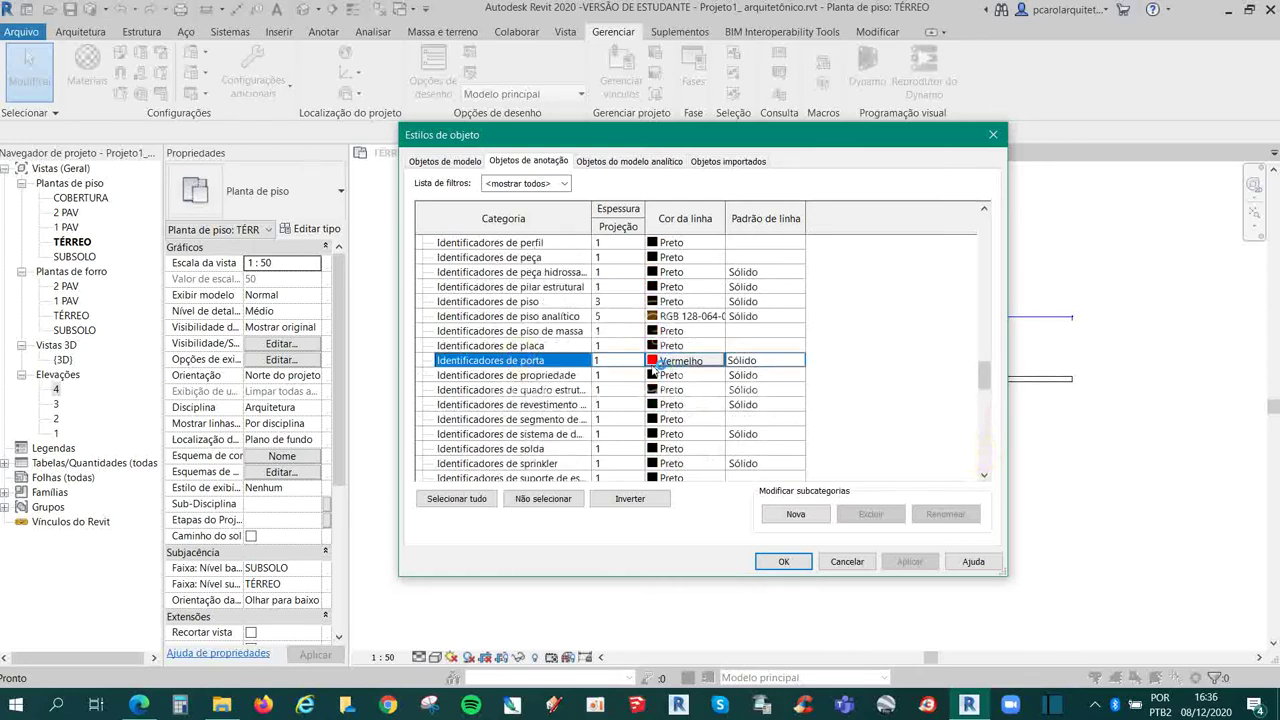
pyautogui.scroll(1, 650, 369)
pyautogui.scroll(2, 645, 370)
pyautogui.scroll(3, 638, 371)
pyautogui.scroll(3, 630, 372)
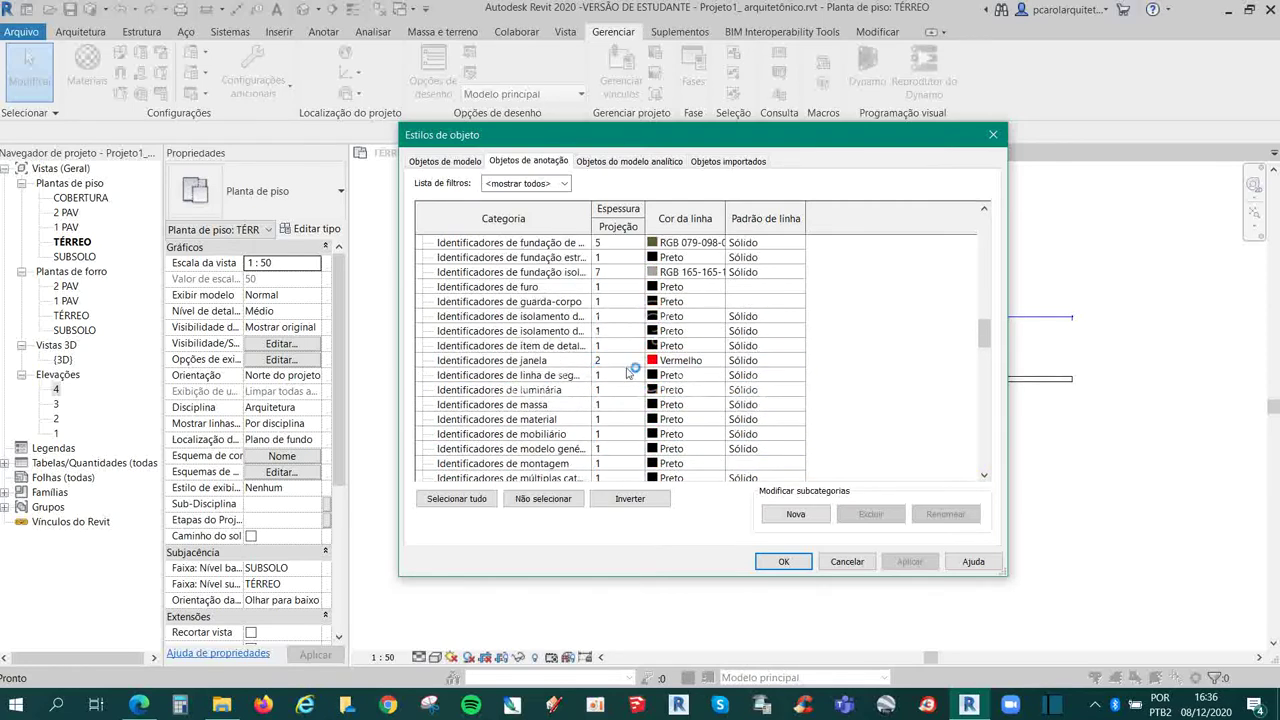
pyautogui.click(784, 563)
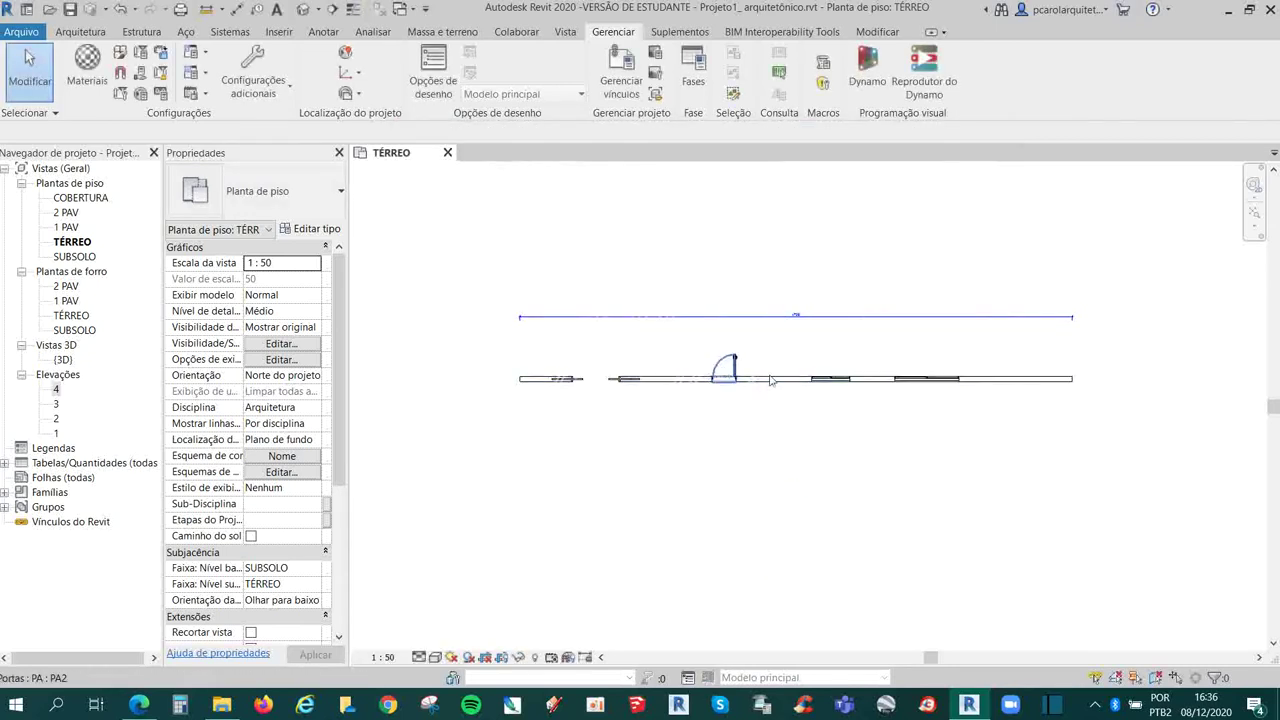
# - Tag all doors and windows in the TÉRREO view with Tag All, including window tags
pyautogui.scroll(2, 770, 379)
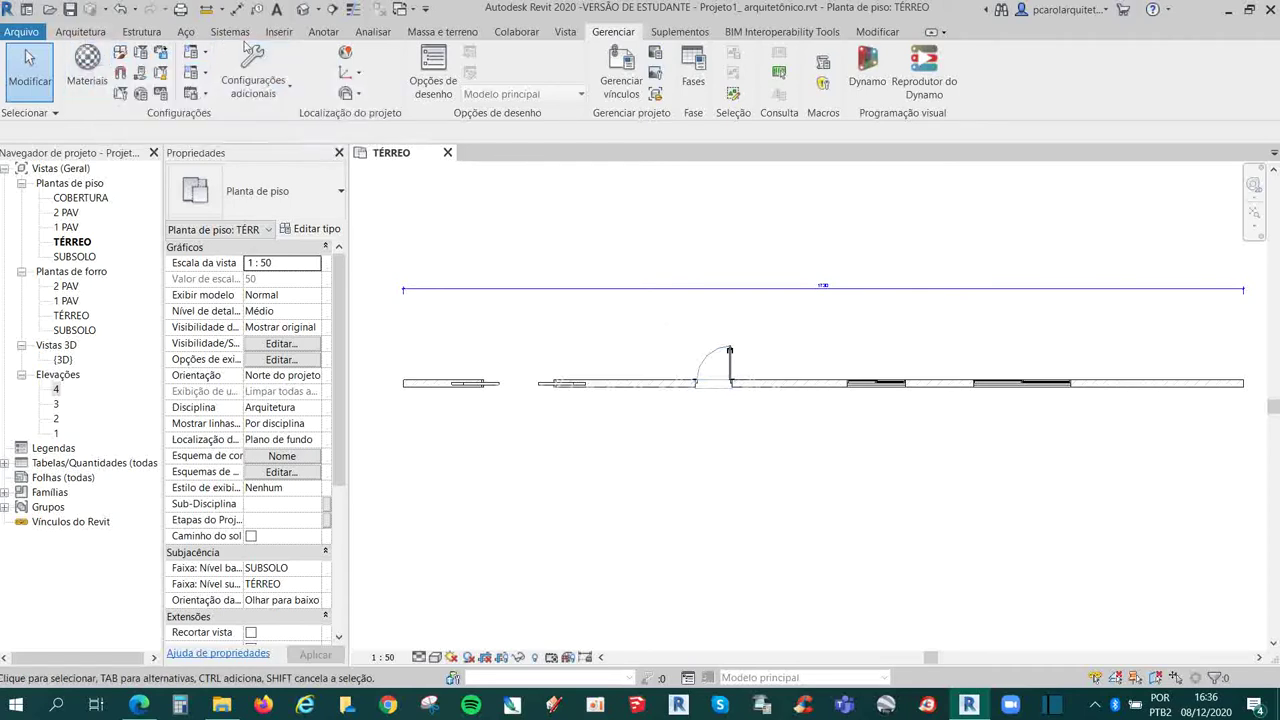
pyautogui.click(324, 32)
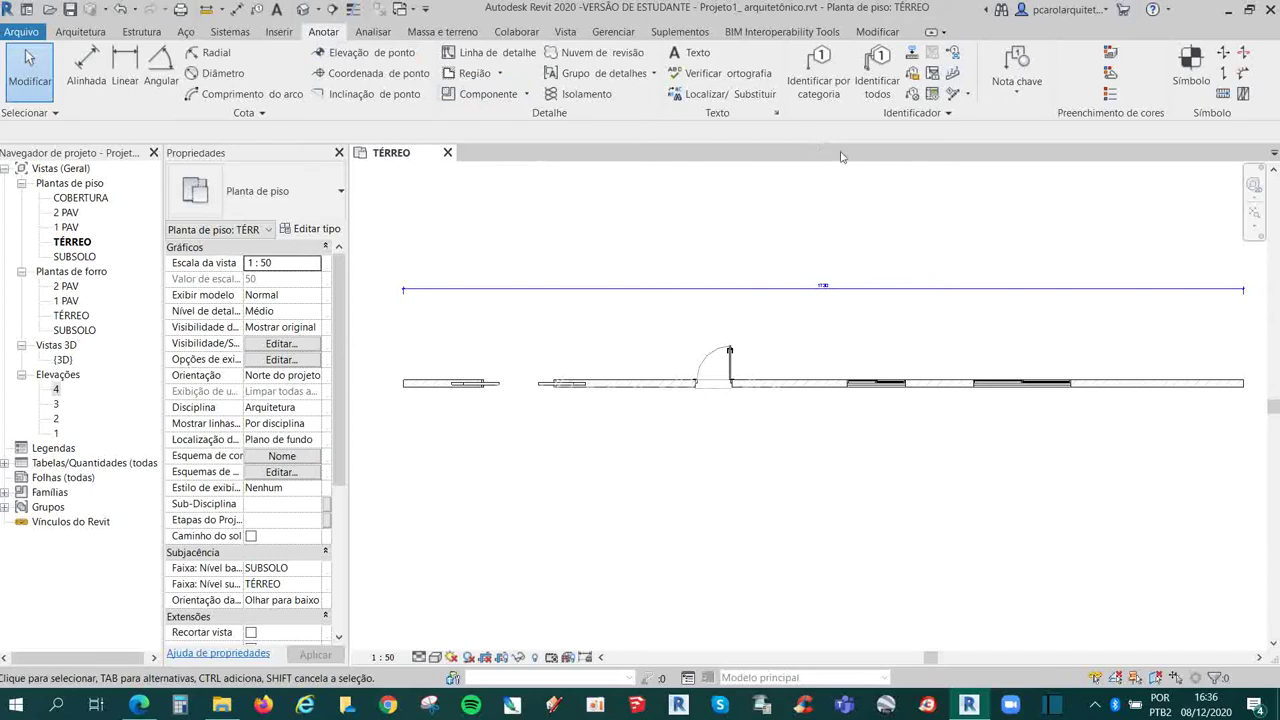
pyautogui.click(878, 75)
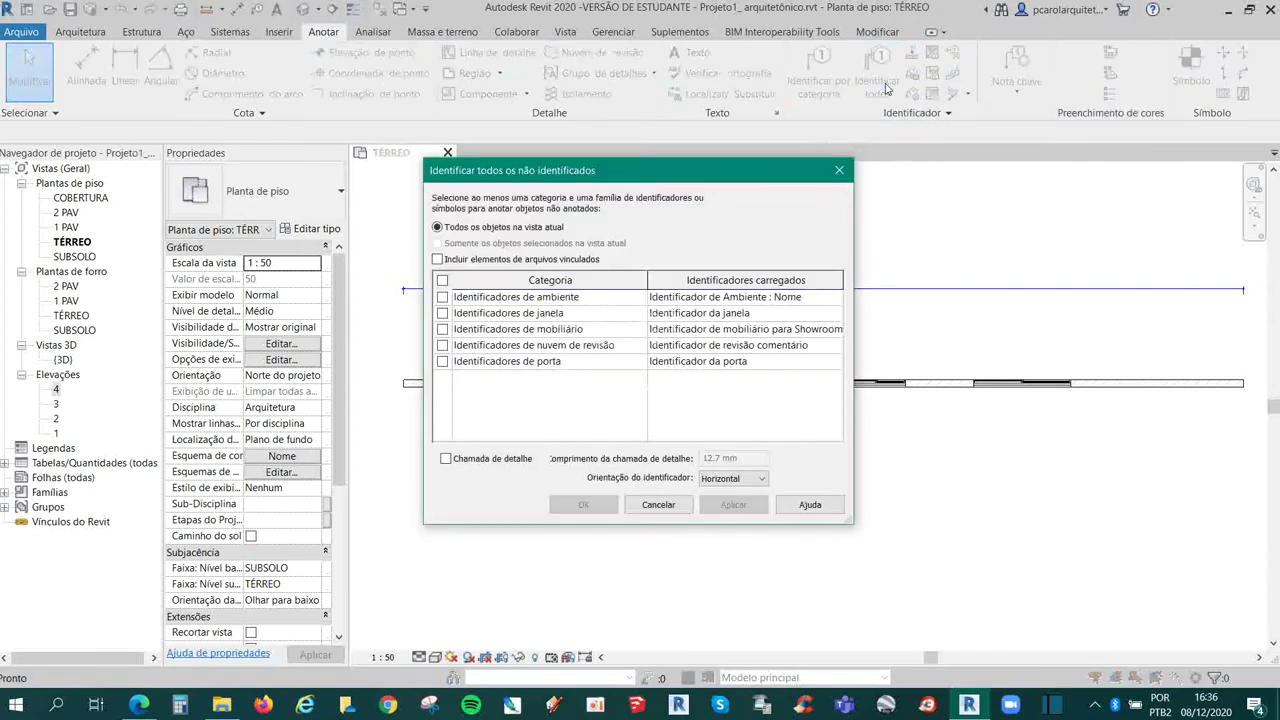
pyautogui.click(443, 313)
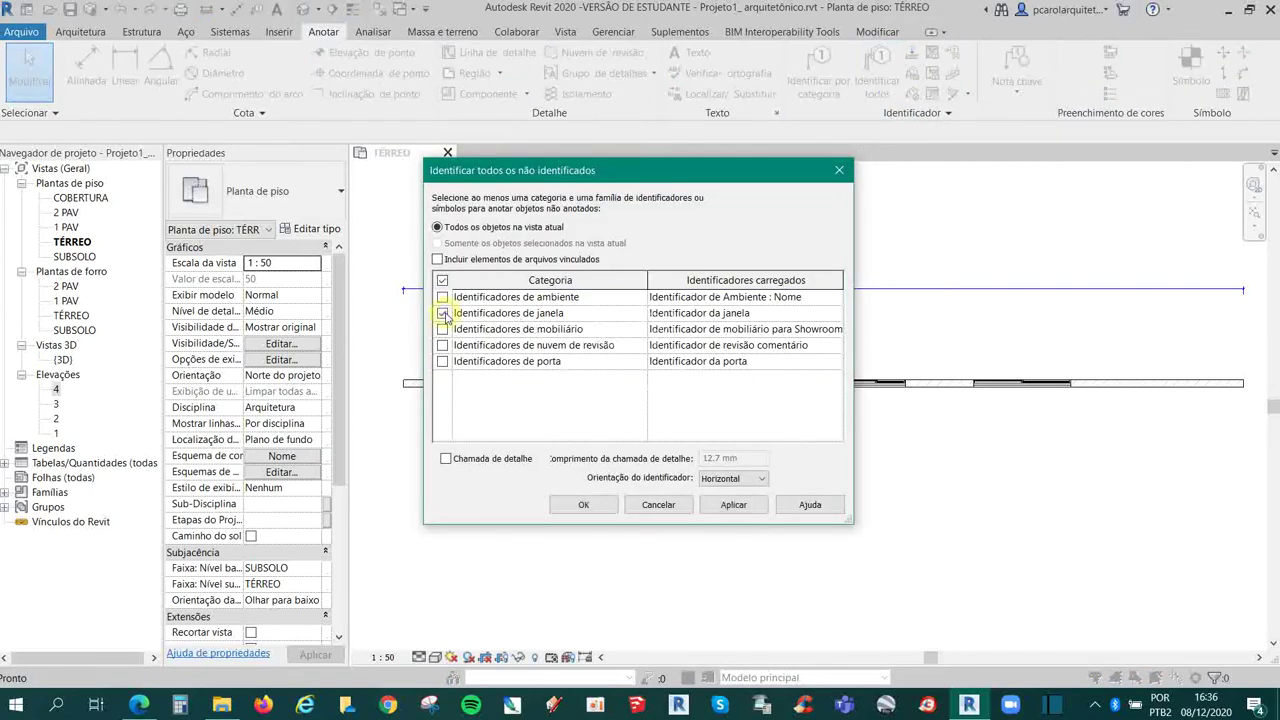
pyautogui.click(583, 504)
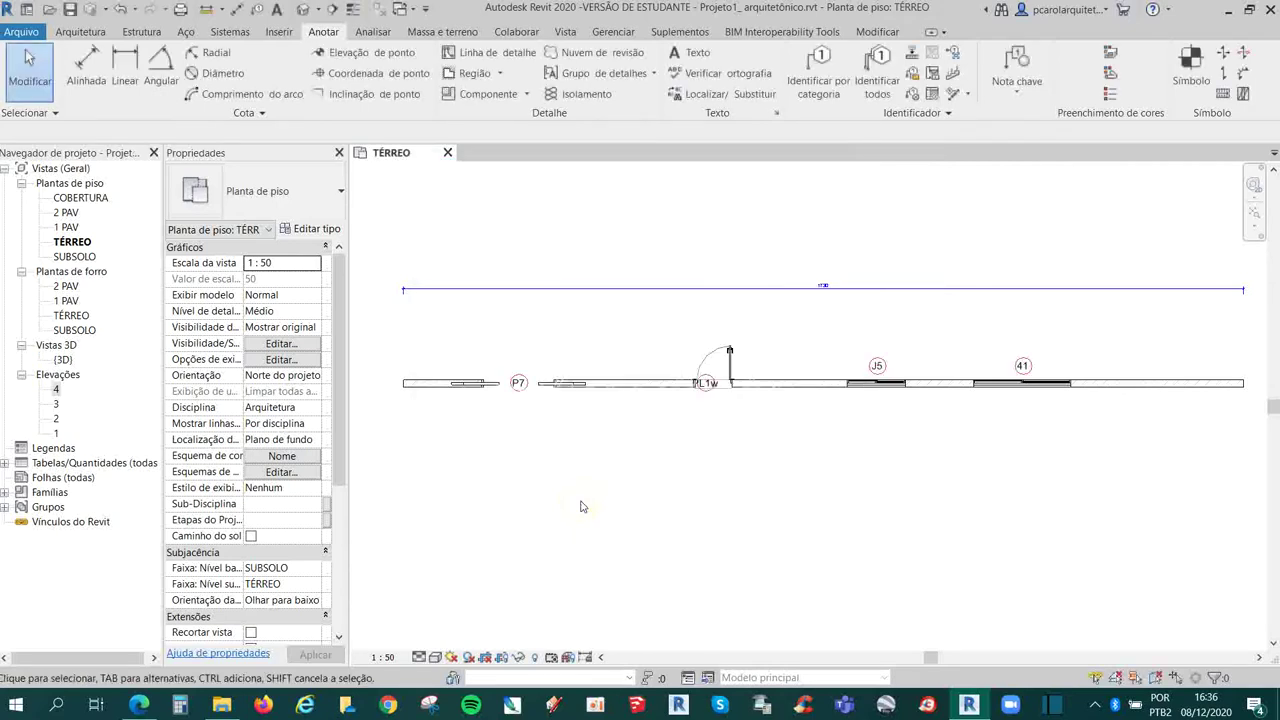
# - Move the P7 and PL1w door tags above the wall, then open Object Styles with OS
pyautogui.click(524, 394)
pyautogui.moveTo(520, 389); pyautogui.dragTo(520, 371)
pyautogui.click(688, 441)
pyautogui.scroll(3, 700, 418)
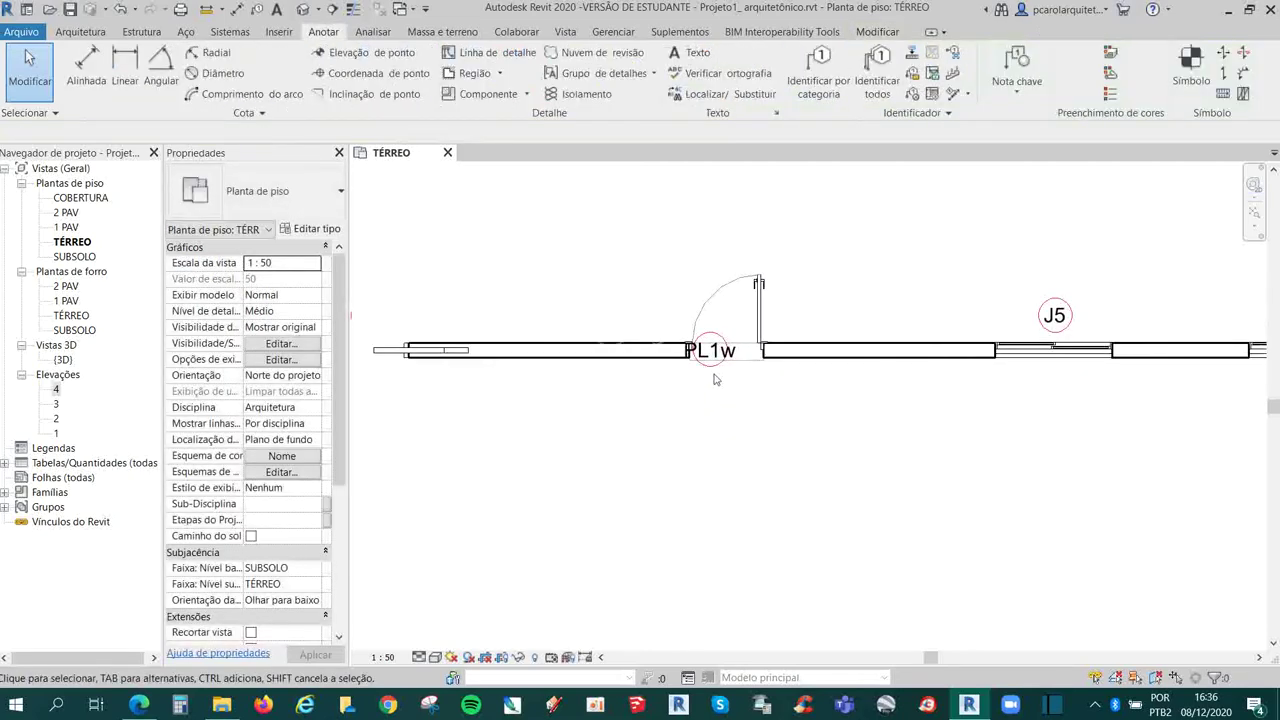
pyautogui.click(708, 368)
pyautogui.moveTo(708, 368); pyautogui.dragTo(718, 336)
pyautogui.click(714, 443)
pyautogui.scroll(-3, 700, 447)
pyautogui.scroll(3, 780, 455)
pyautogui.scroll(-1, 778, 466)
pyautogui.scroll(1, 775, 468)
pyautogui.press('o')
pyautogui.press('s')
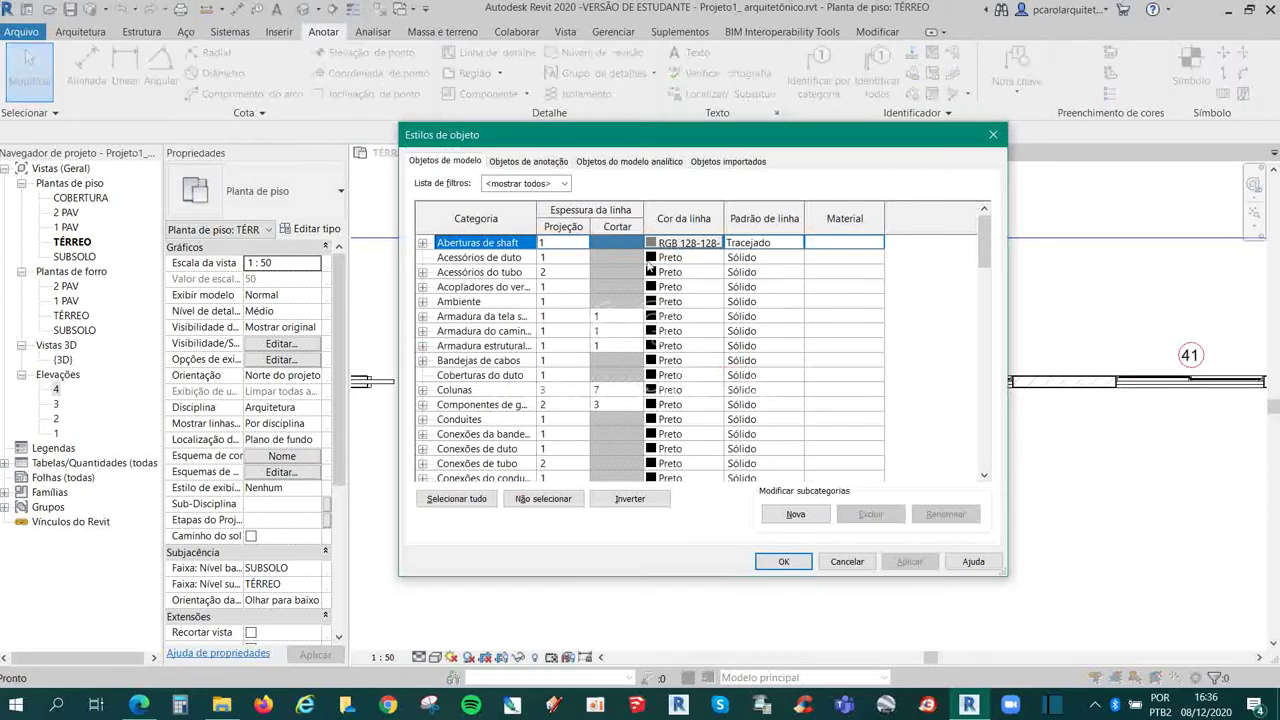
# - Set the Window Tags line colour to dark blue RGB 000-000-160 and apply
pyautogui.click(522, 161)
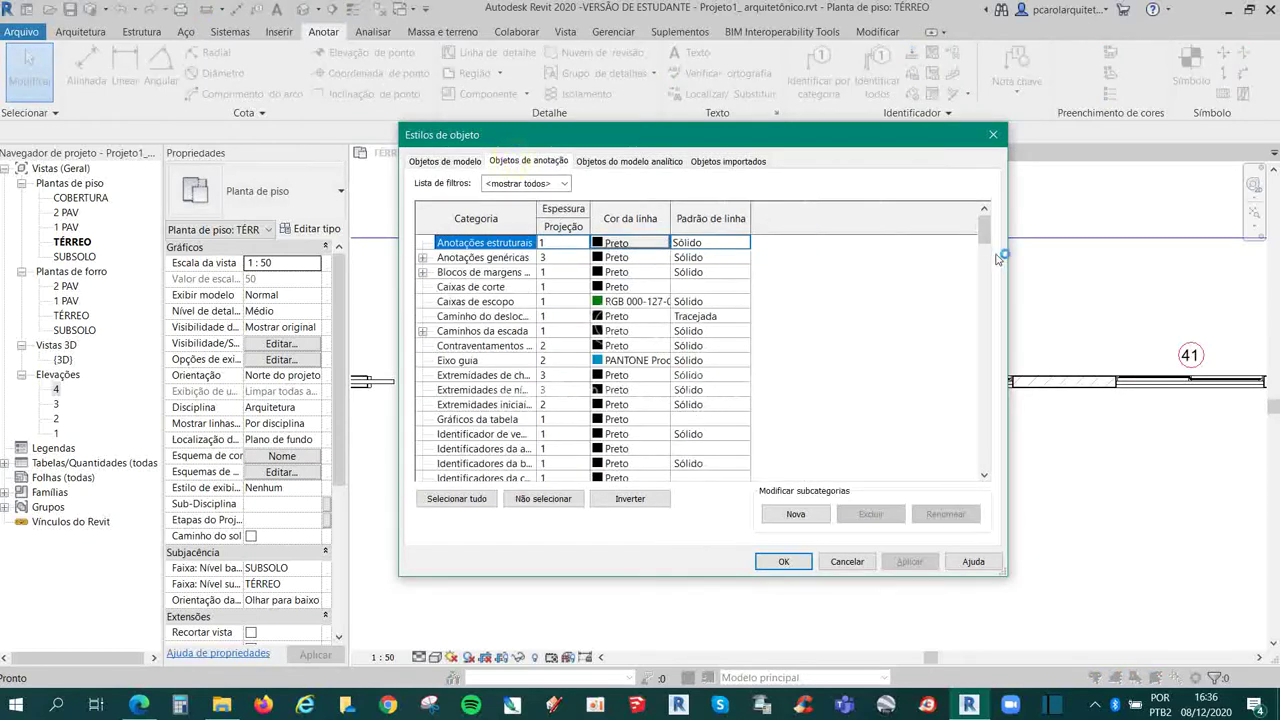
pyautogui.moveTo(986, 232); pyautogui.dragTo(986, 340)
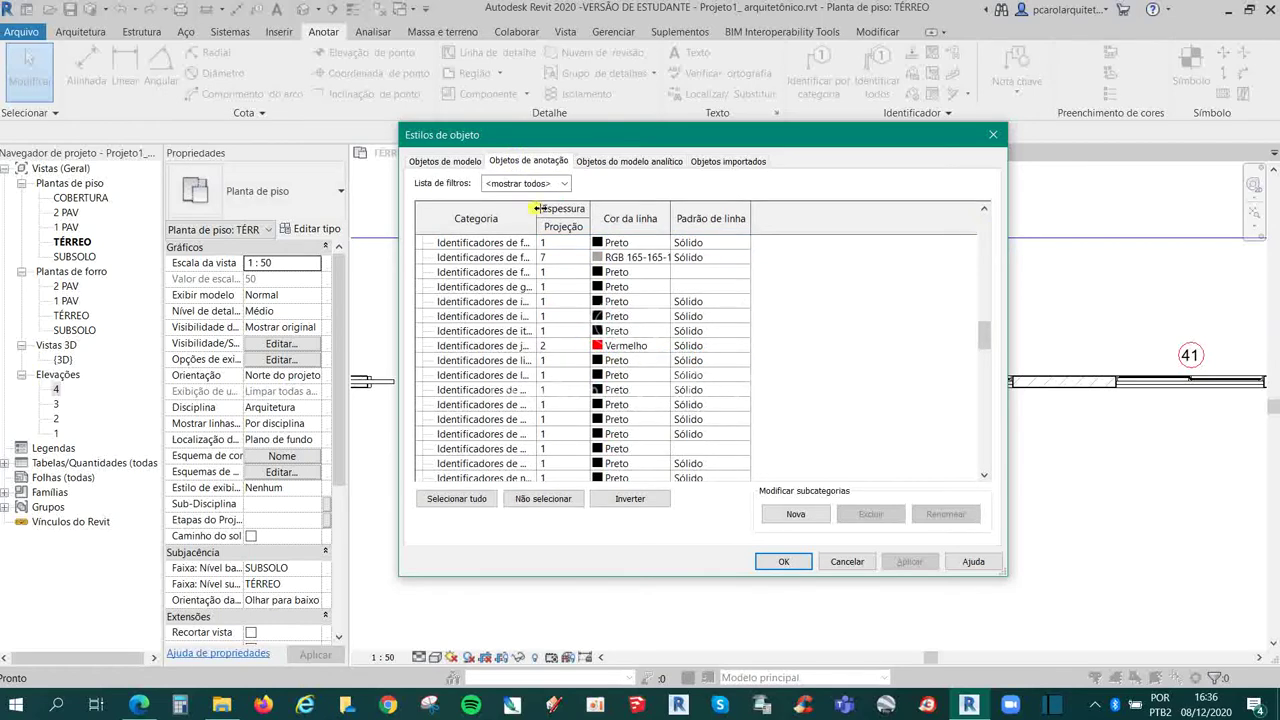
pyautogui.moveTo(536, 208); pyautogui.dragTo(556, 208)
pyautogui.click(648, 343)
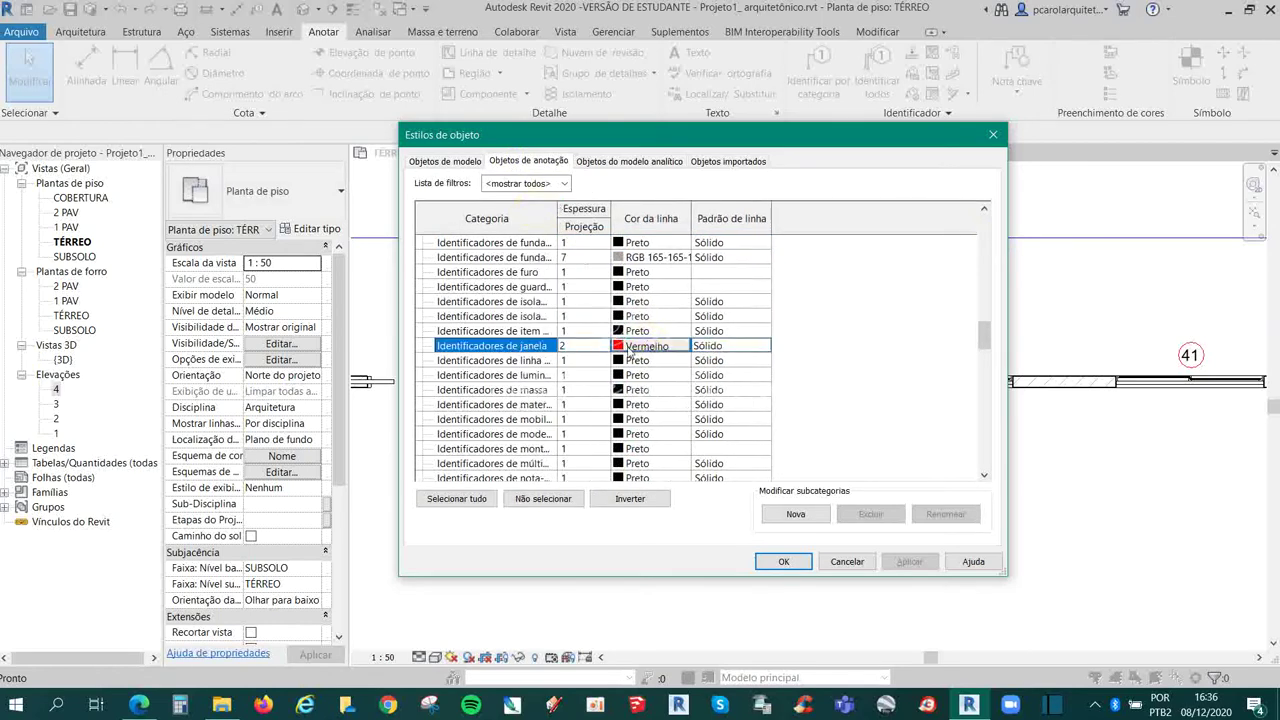
pyautogui.click(632, 345)
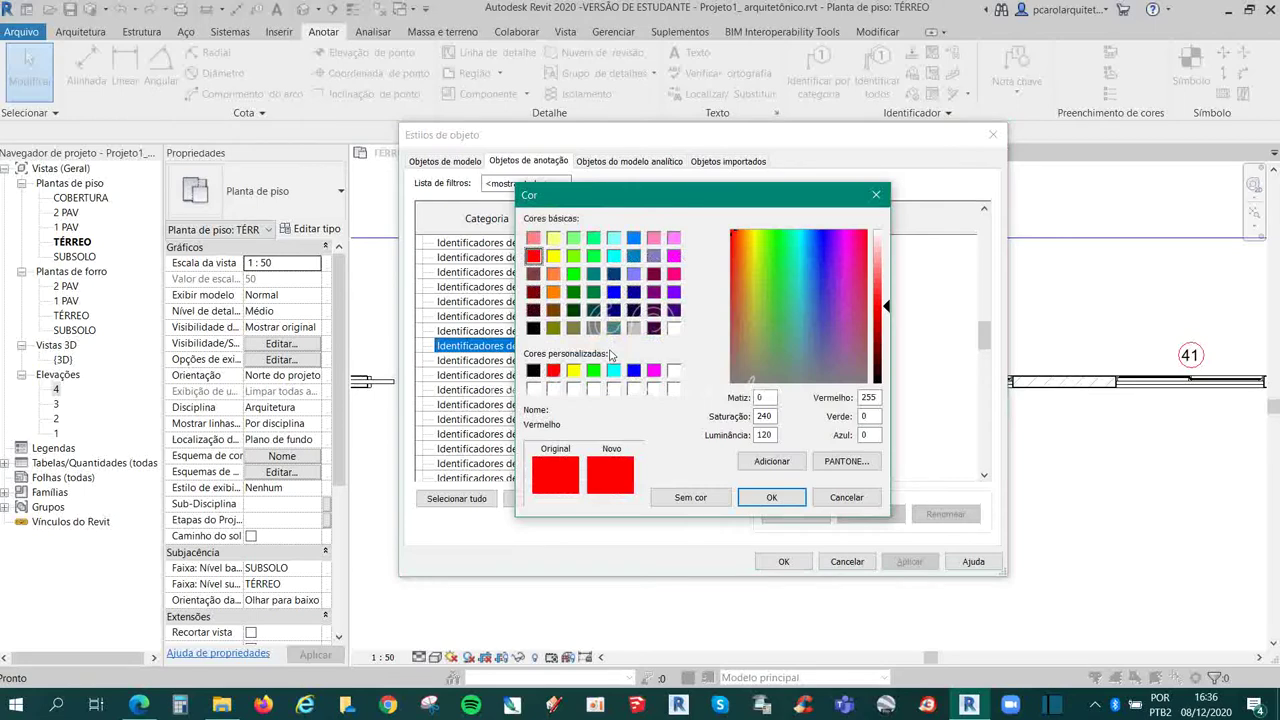
pyautogui.click(633, 292)
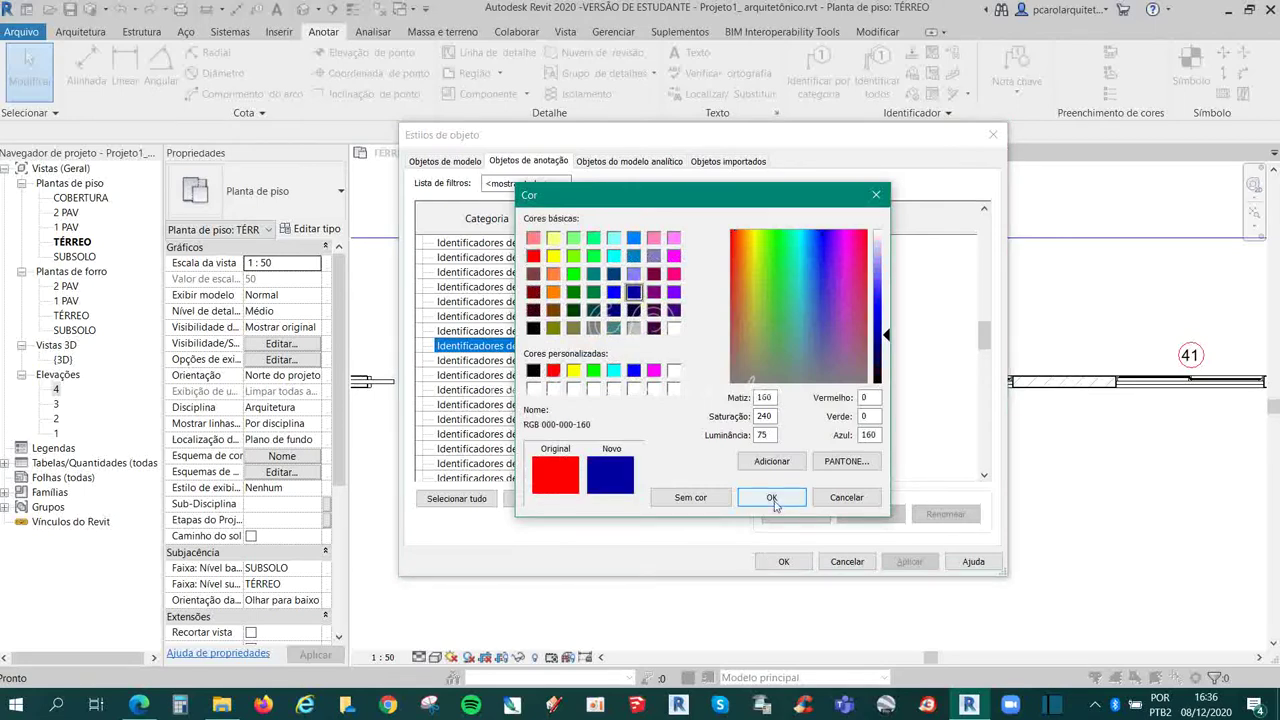
pyautogui.click(771, 497)
pyautogui.click(783, 561)
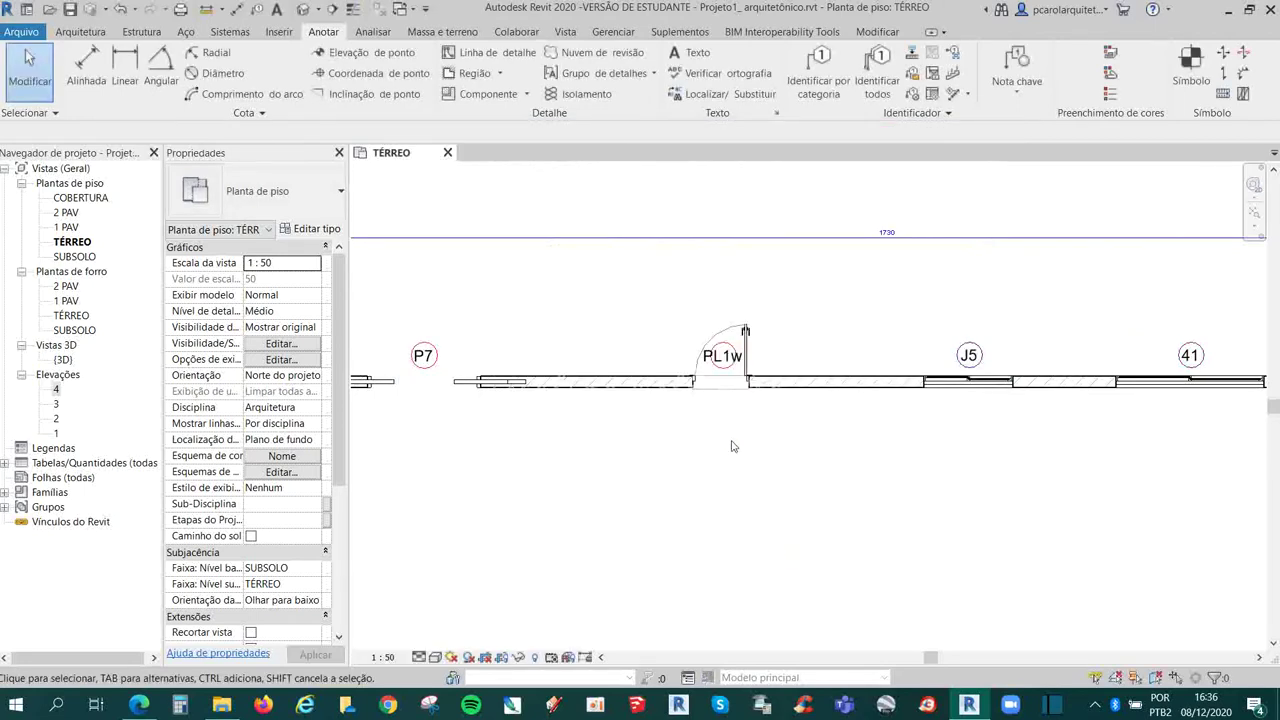
# - Navigate the plan back to the 1730 dimension and select it
pyautogui.moveTo(1043, 466); pyautogui.dragTo(866, 460, button='middle')
pyautogui.scroll(3, 1100, 380)
pyautogui.scroll(3, 967, 270)
pyautogui.scroll(-2, 967, 275)
pyautogui.scroll(-2, 960, 320)
pyautogui.scroll(-2, 850, 340)
pyautogui.scroll(5, 737, 360)
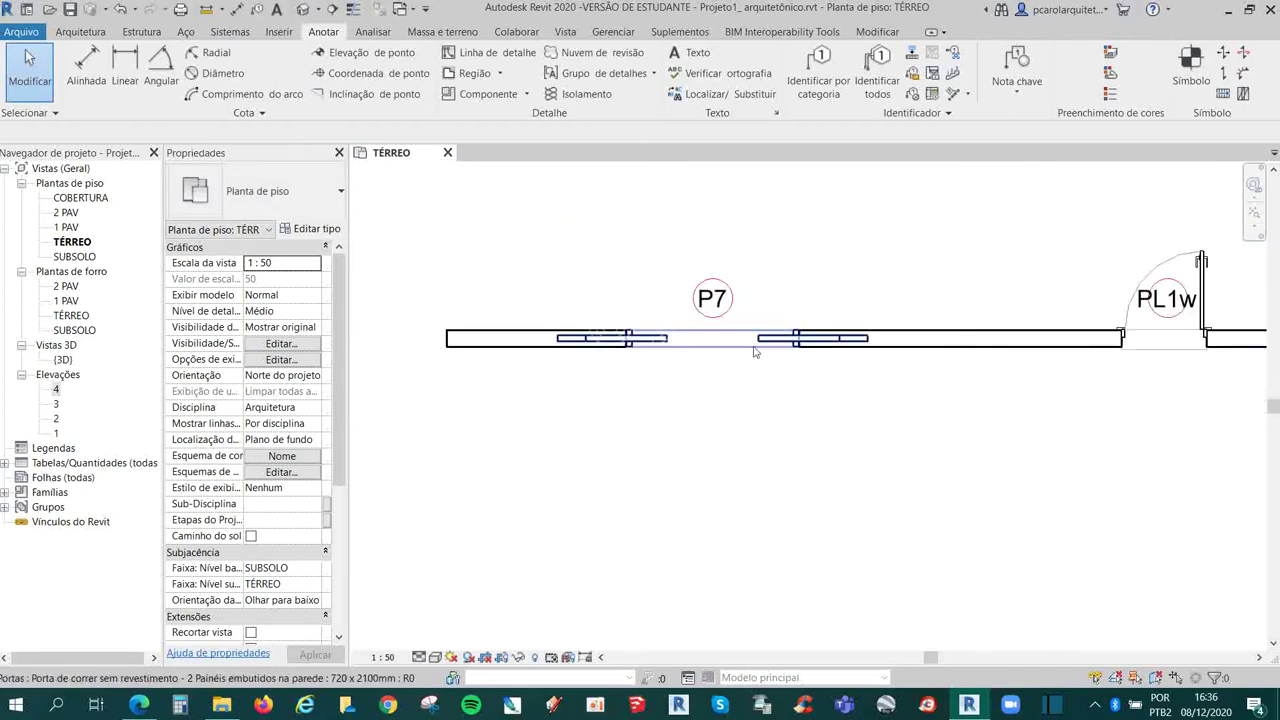
pyautogui.scroll(-3, 634, 337)
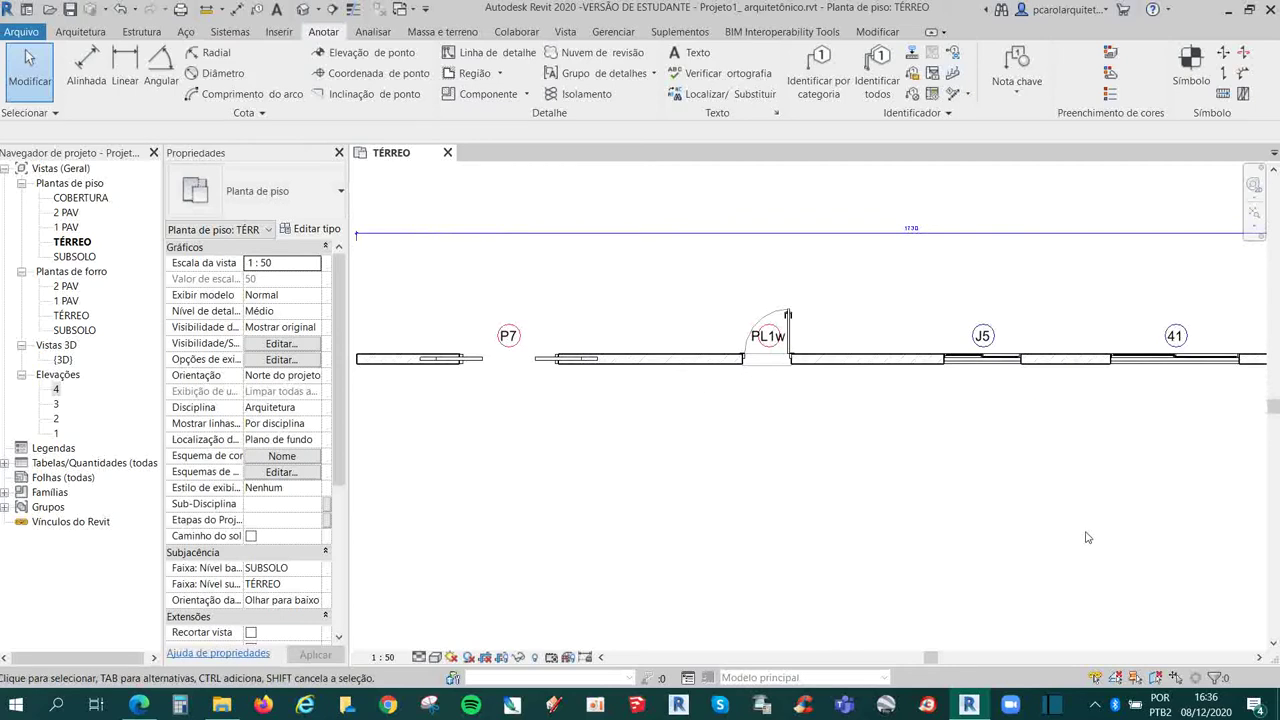
pyautogui.scroll(-2, 777, 465)
pyautogui.scroll(3, 880, 470)
pyautogui.scroll(3, 925, 490)
pyautogui.scroll(-3, 890, 430)
pyautogui.scroll(-2, 896, 428)
pyautogui.scroll(-2, 896, 428)
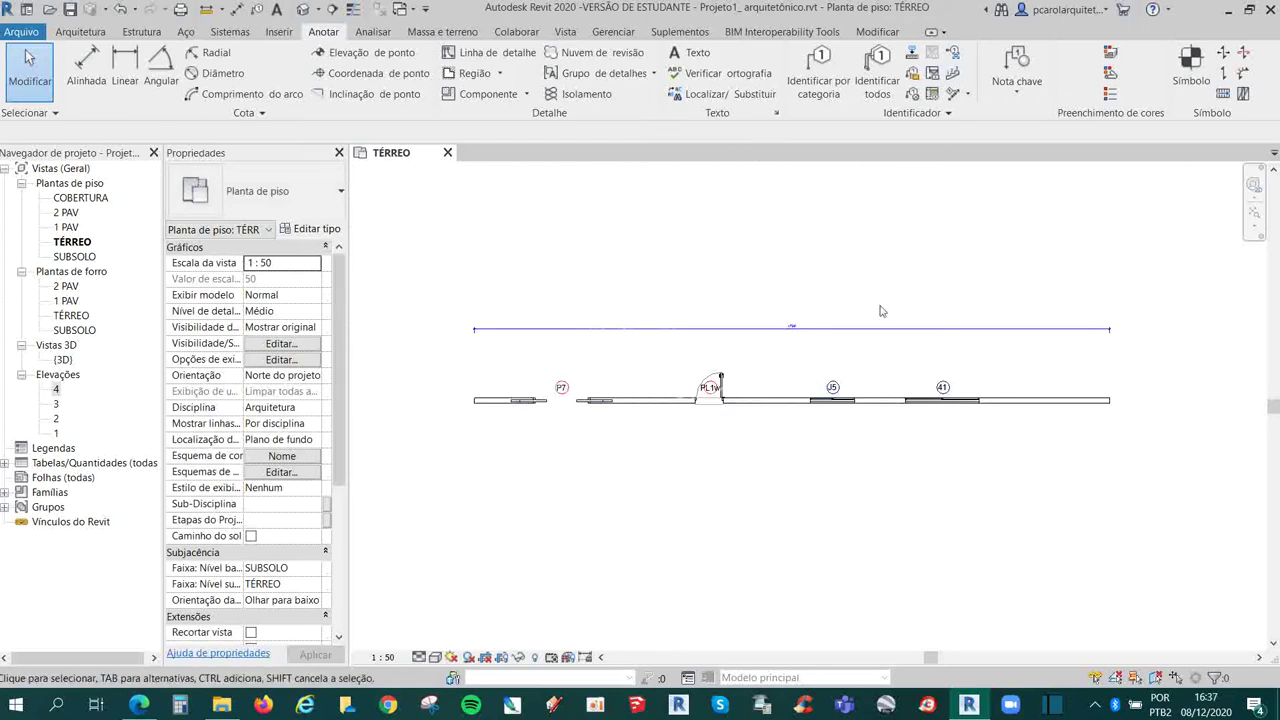
pyautogui.scroll(2, 770, 359)
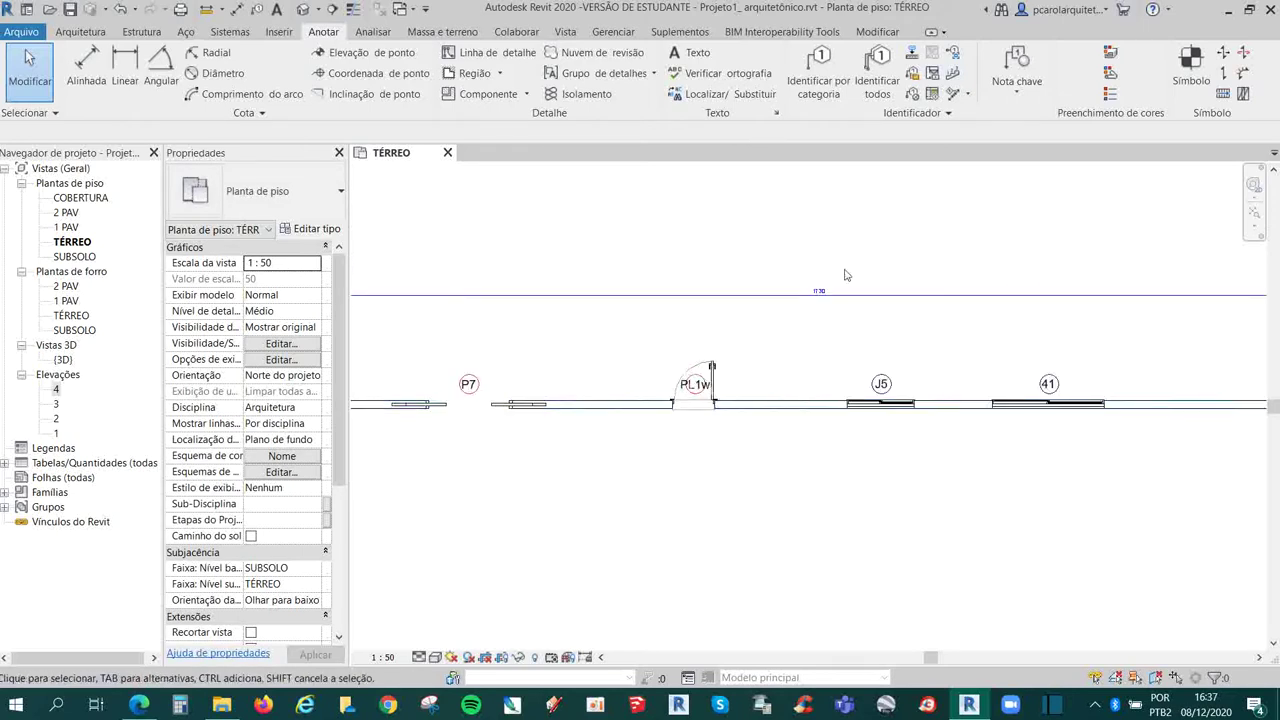
pyautogui.scroll(3, 805, 307)
pyautogui.scroll(-2, 880, 346)
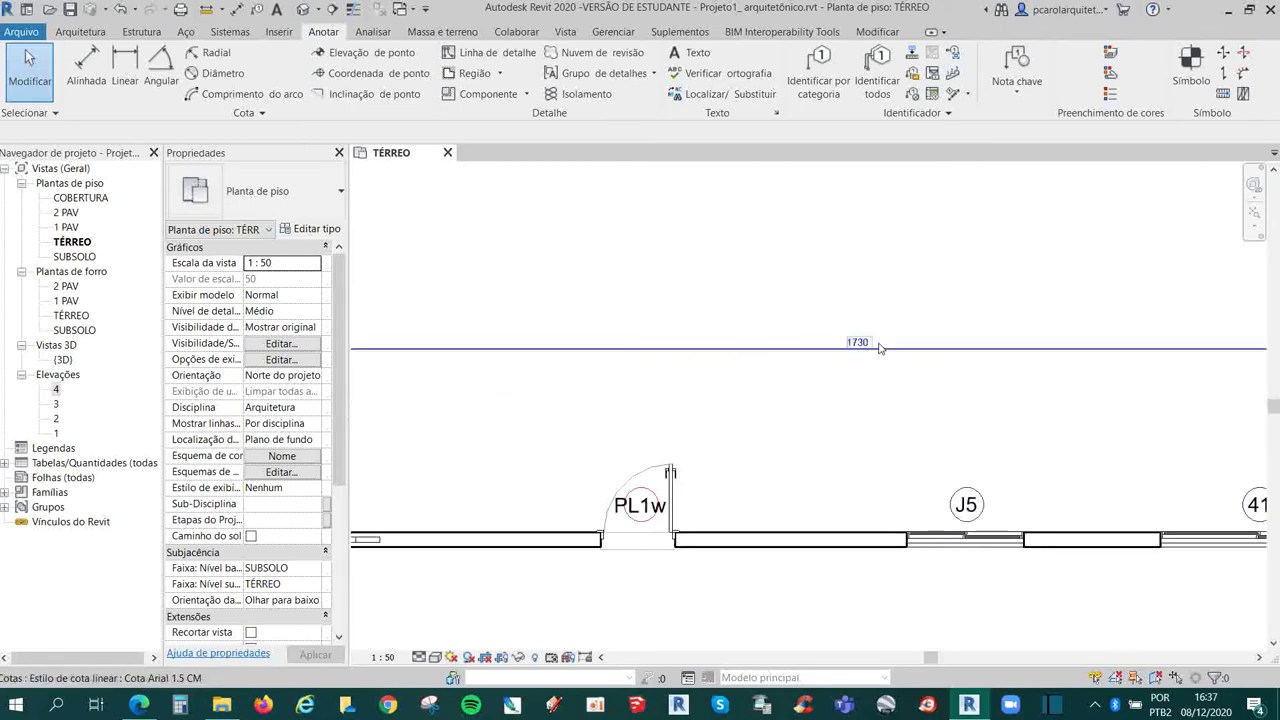
pyautogui.scroll(-2, 886, 346)
pyautogui.click(885, 348)
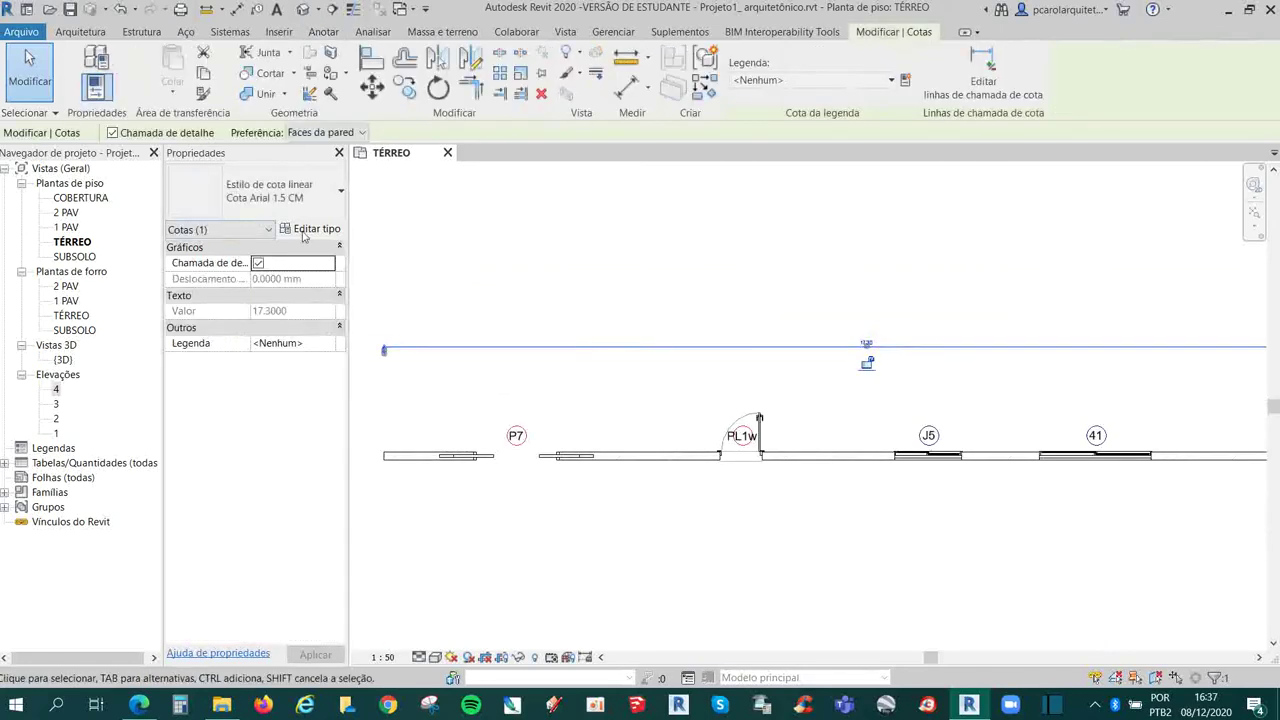
# - Set the Cota Arial 1.5 CM dimension type colour to black (Preto), then select window tag 41
pyautogui.click(305, 231)
pyautogui.scroll(-3, 1100, 420)
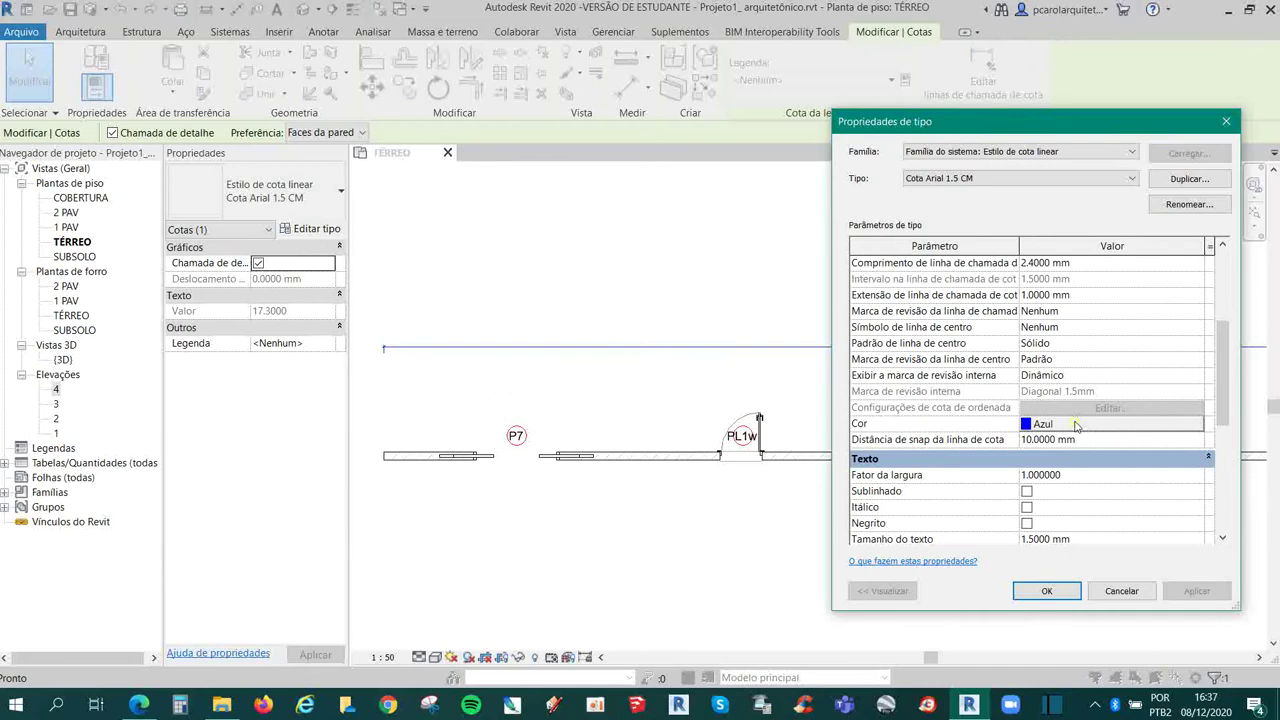
pyautogui.click(1076, 423)
pyautogui.click(866, 339)
pyautogui.click(1105, 507)
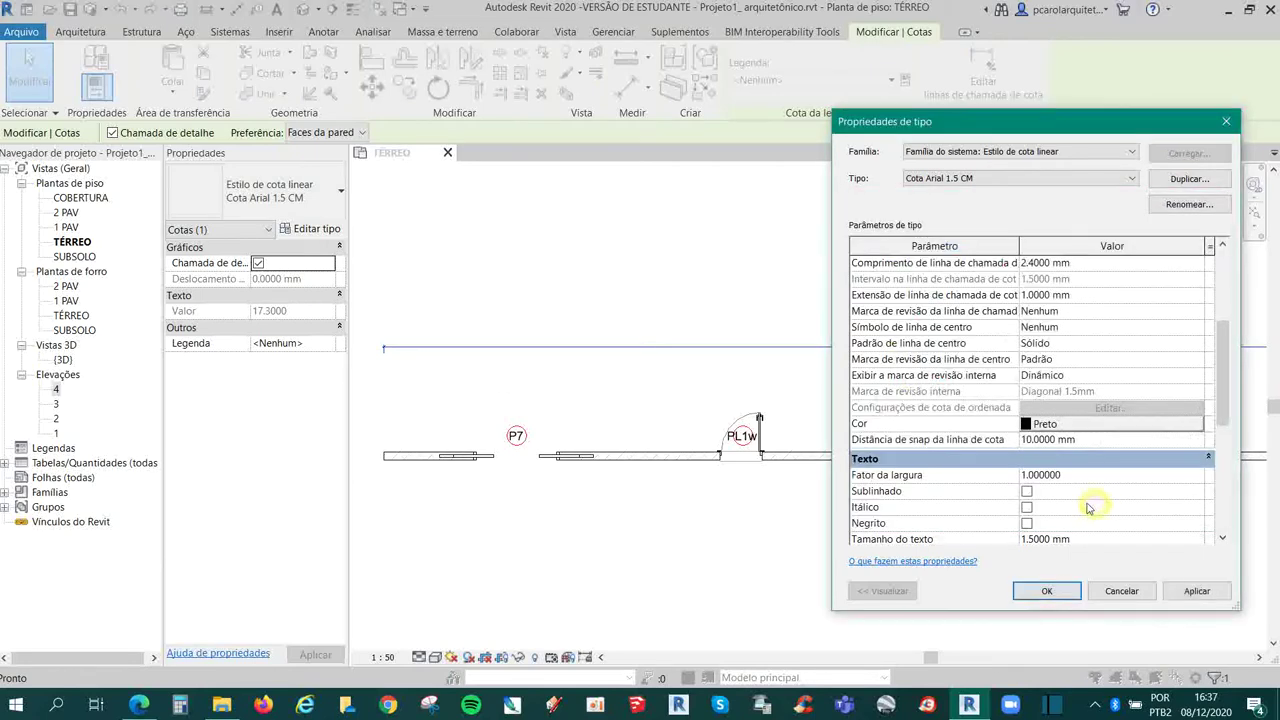
pyautogui.click(1046, 591)
pyautogui.click(1043, 593)
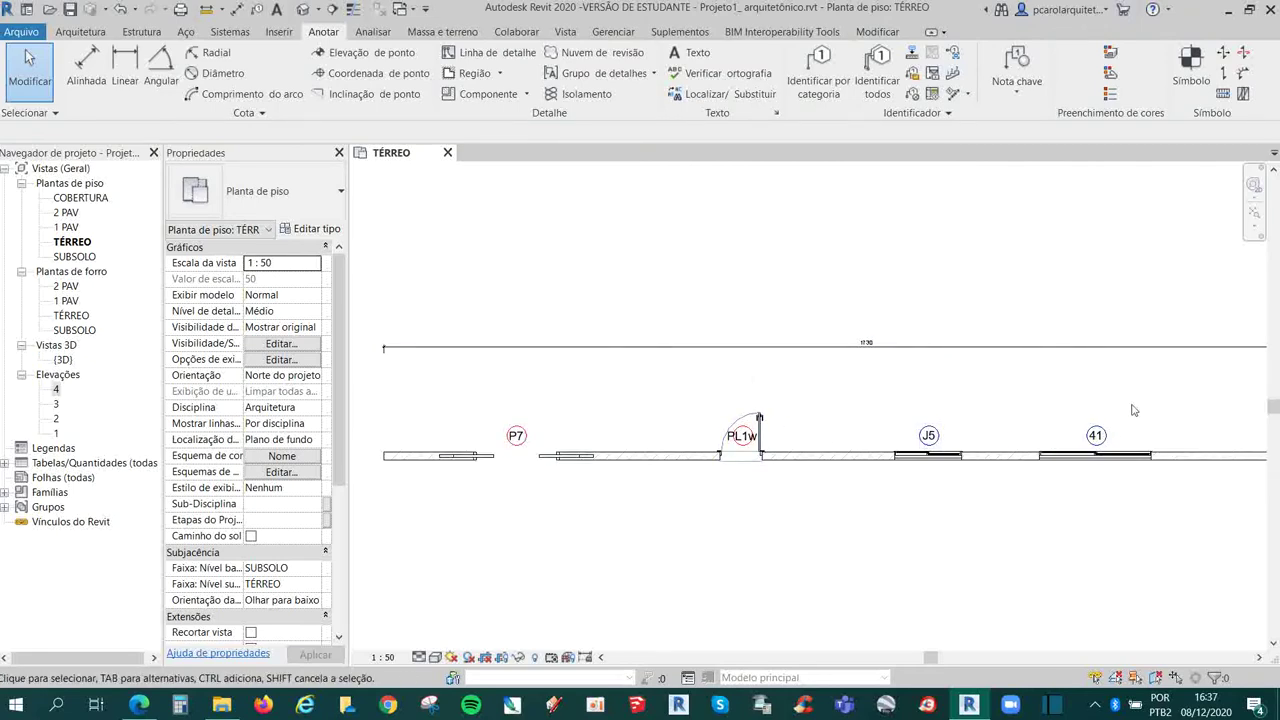
pyautogui.click(1096, 438)
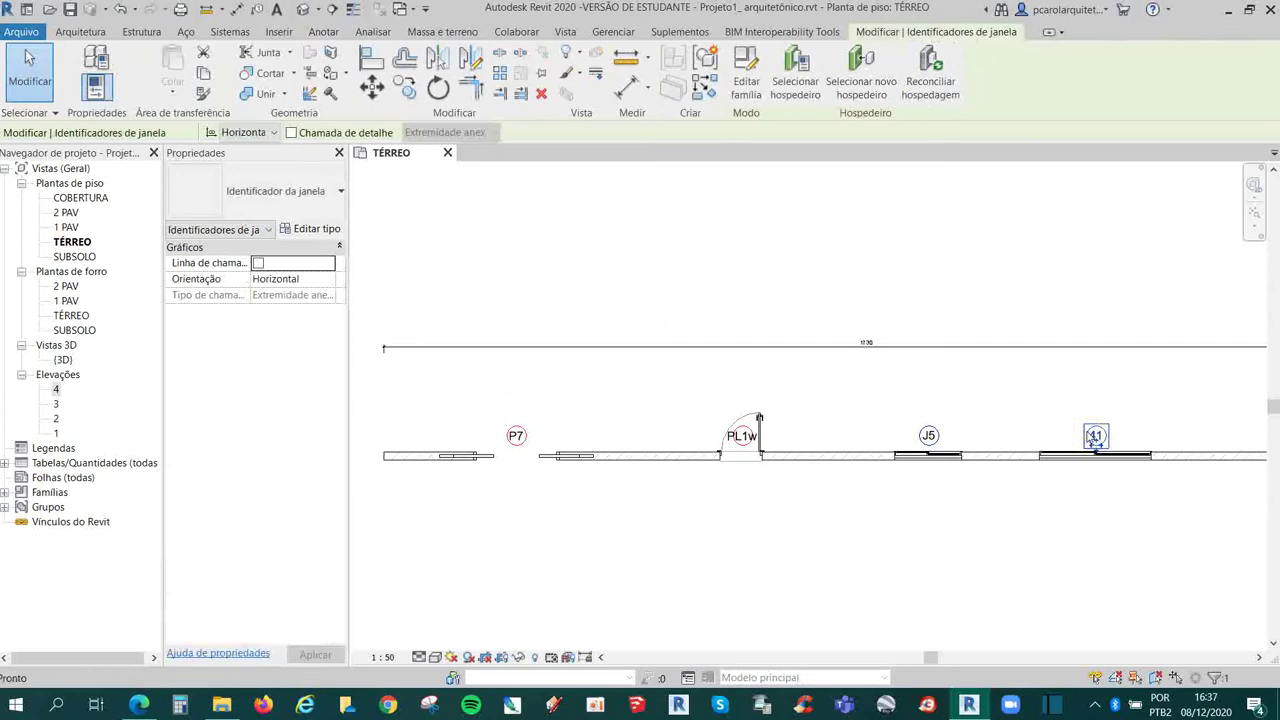
# - Remove window tags J5 and 41 and door tags P7 and PL1w from the TÉRREO plan
pyautogui.press('v')
pyautogui.press('g')
pyautogui.press('Escape')
pyautogui.press('Escape')
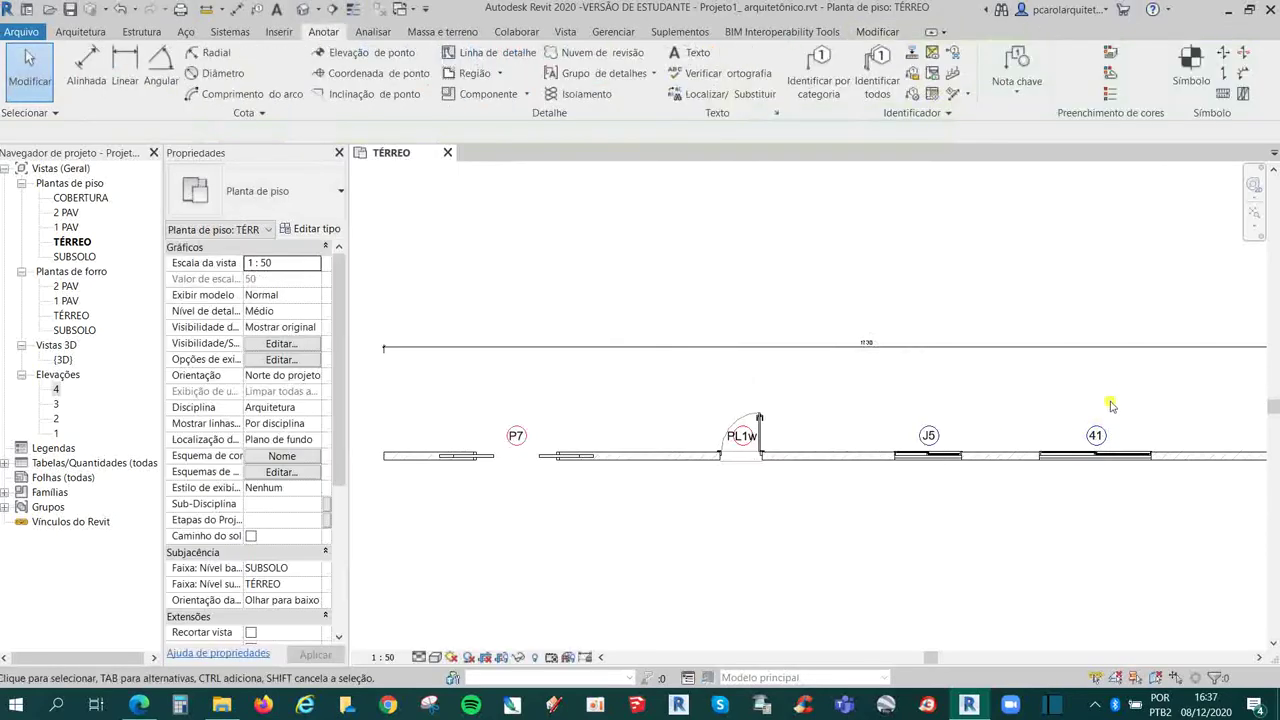
pyautogui.click(928, 435)
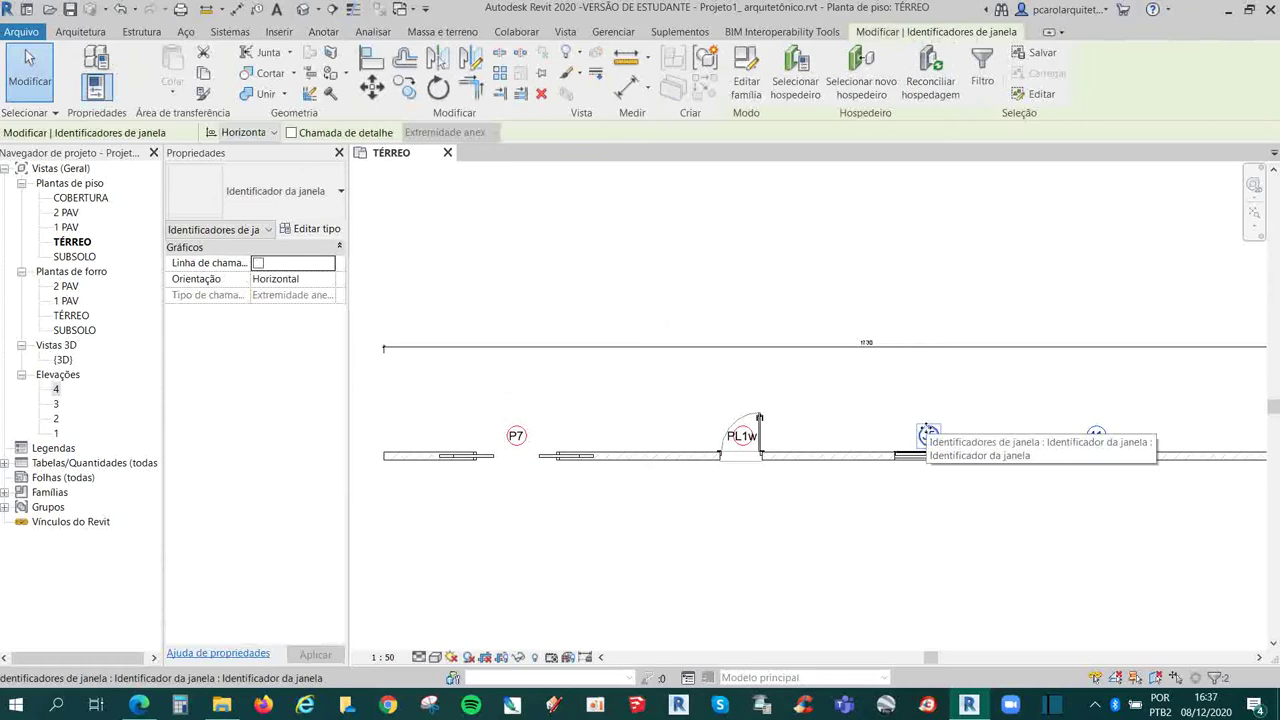
pyautogui.press('v')
pyautogui.press('h')
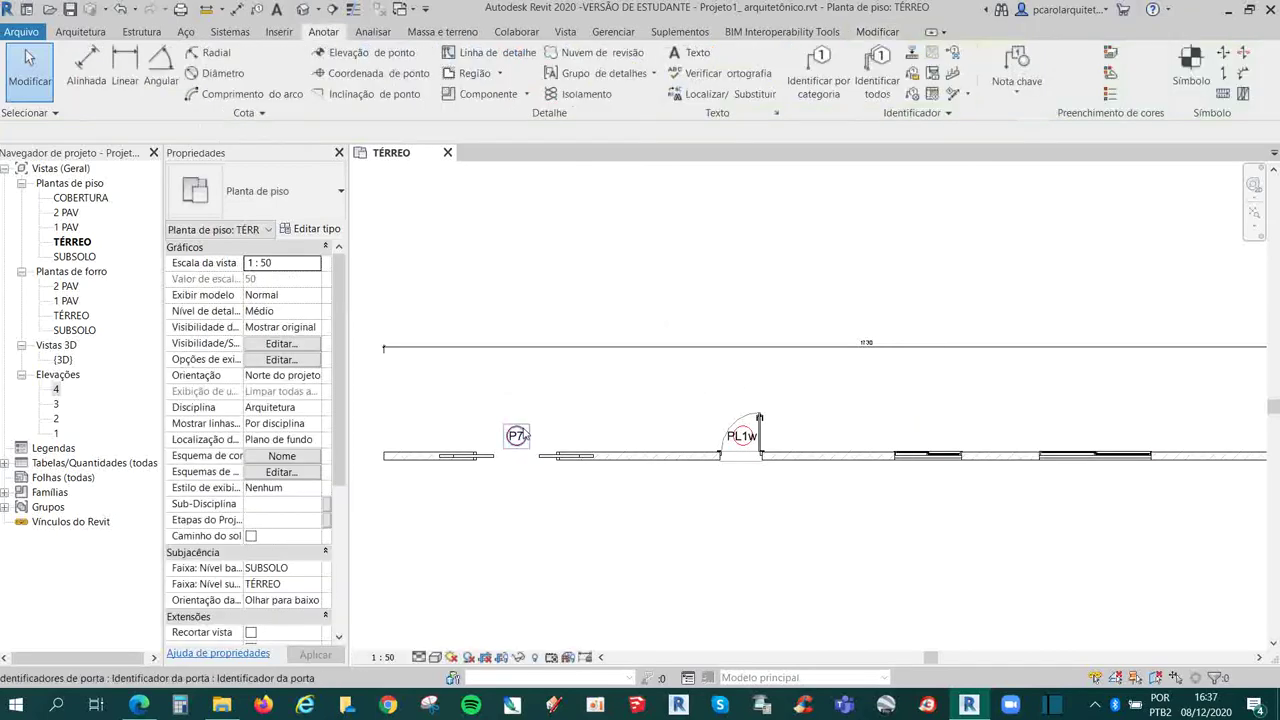
pyautogui.click(528, 433)
pyautogui.press('v')
pyautogui.press('h')
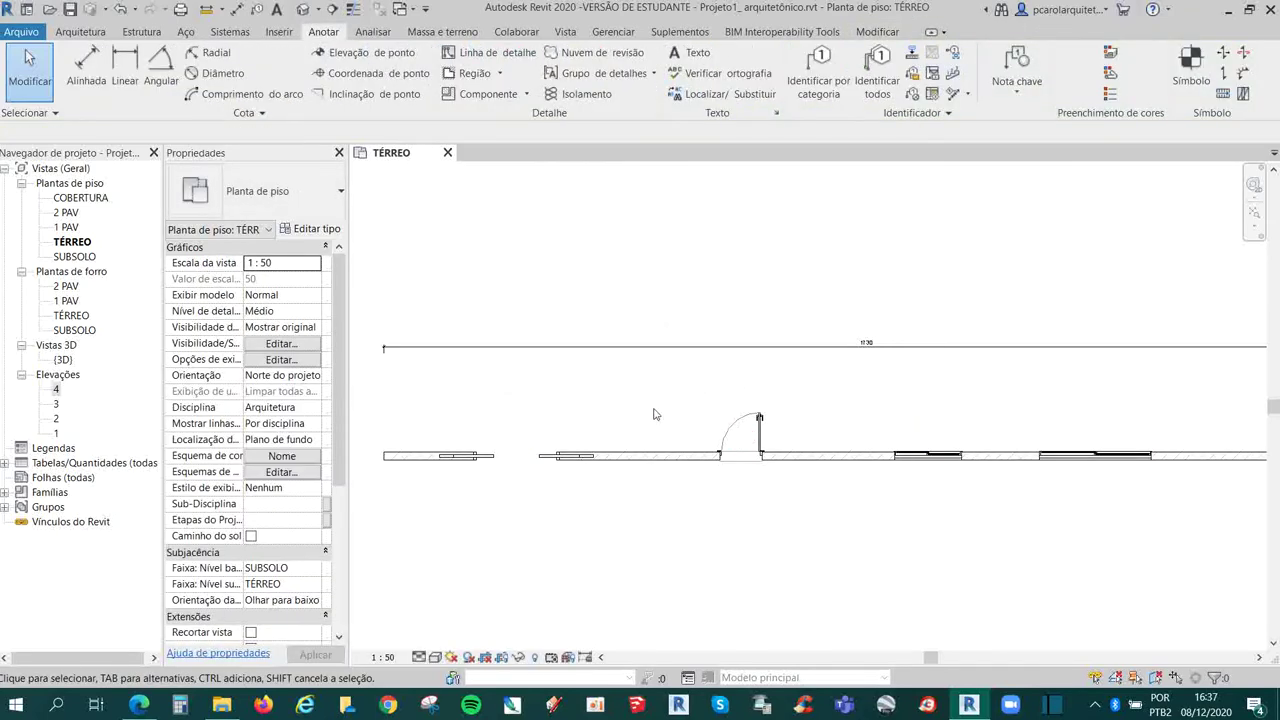
pyautogui.scroll(-1, 710, 400)
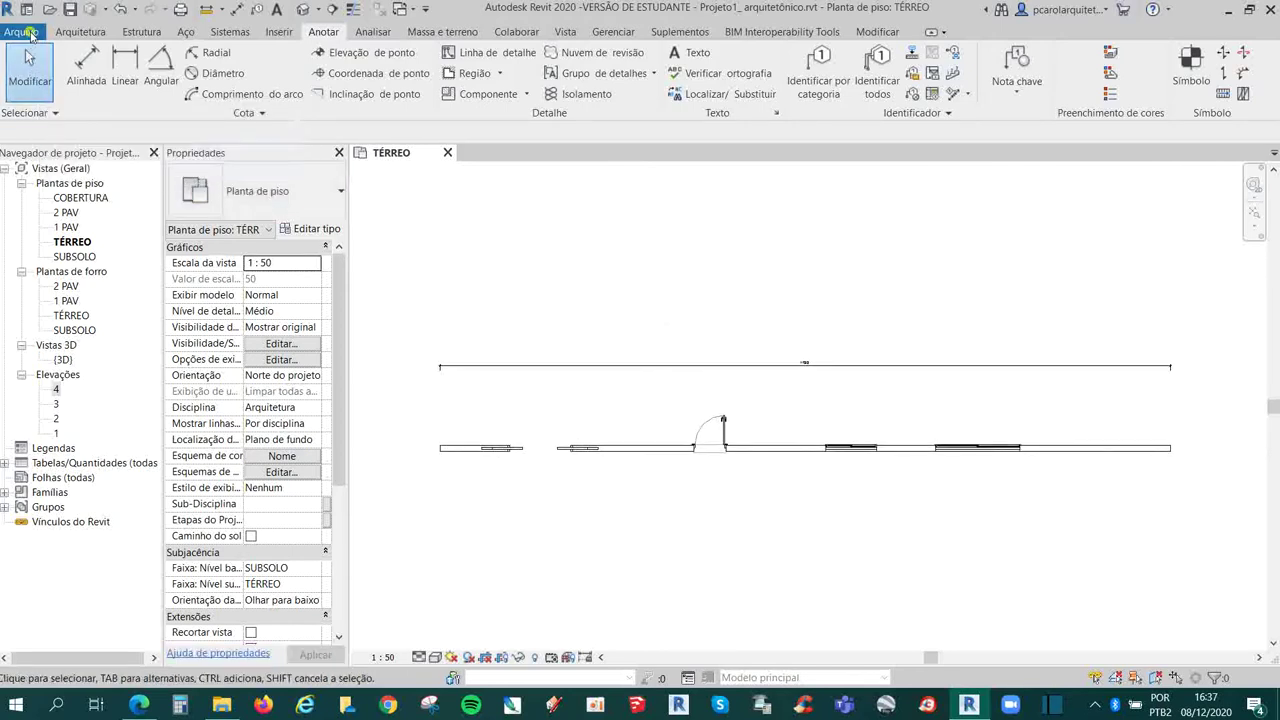
pyautogui.click(32, 35)
pyautogui.moveTo(56, 255)
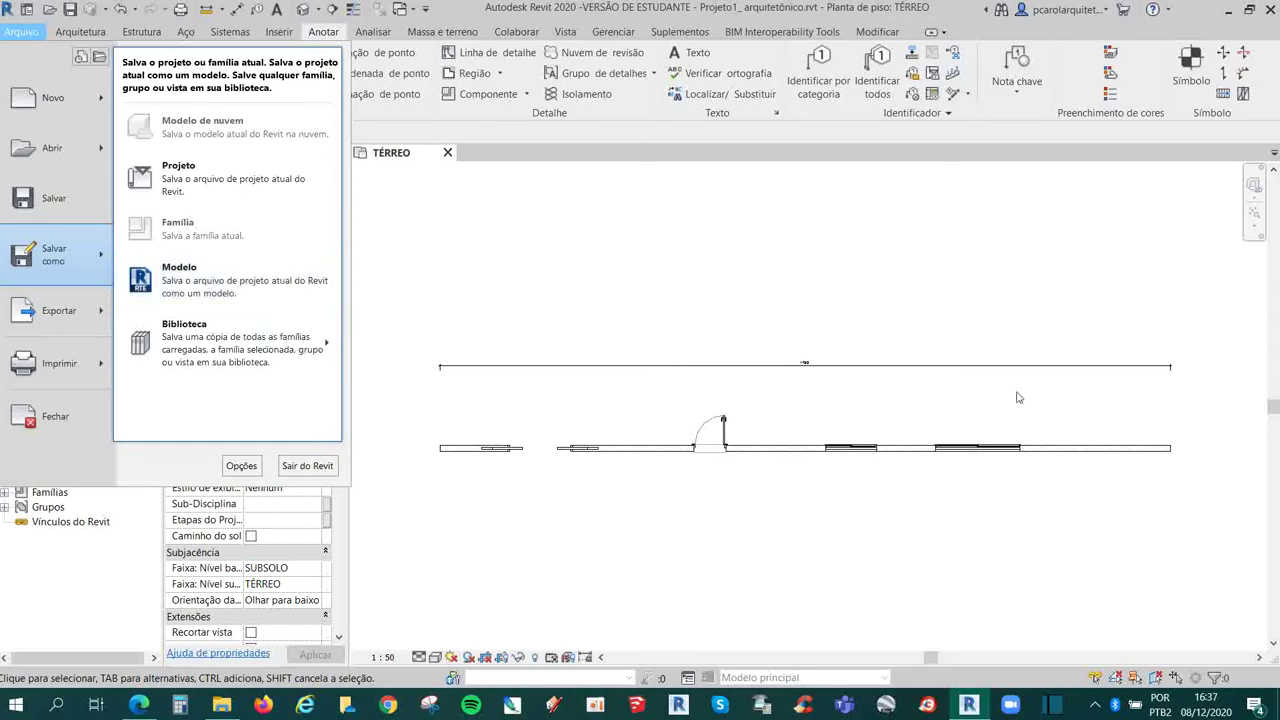
pyautogui.click(703, 323)
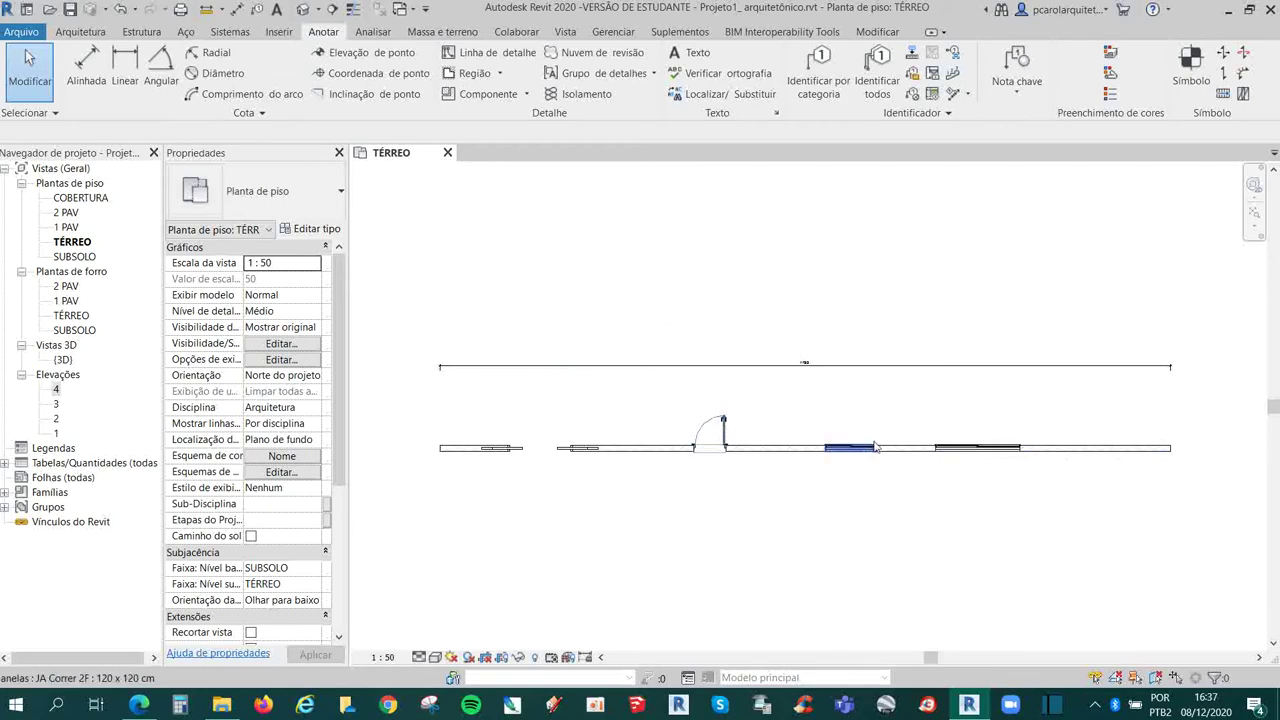
pyautogui.scroll(2, 723, 455)
pyautogui.scroll(2, 843, 325)
pyautogui.scroll(3, 843, 315)
pyautogui.click(786, 305)
pyautogui.scroll(-2, 803, 380)
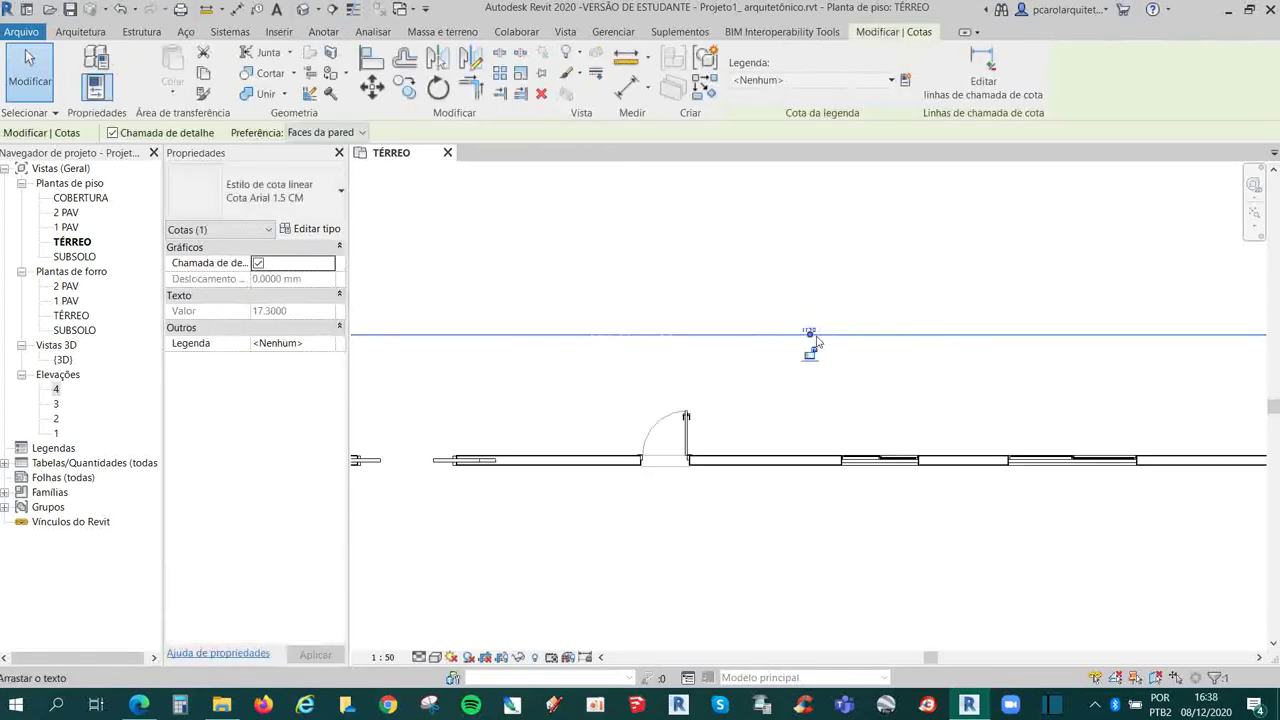
pyautogui.scroll(-2, 810, 345)
pyautogui.scroll(-1, 869, 362)
pyautogui.click(876, 365)
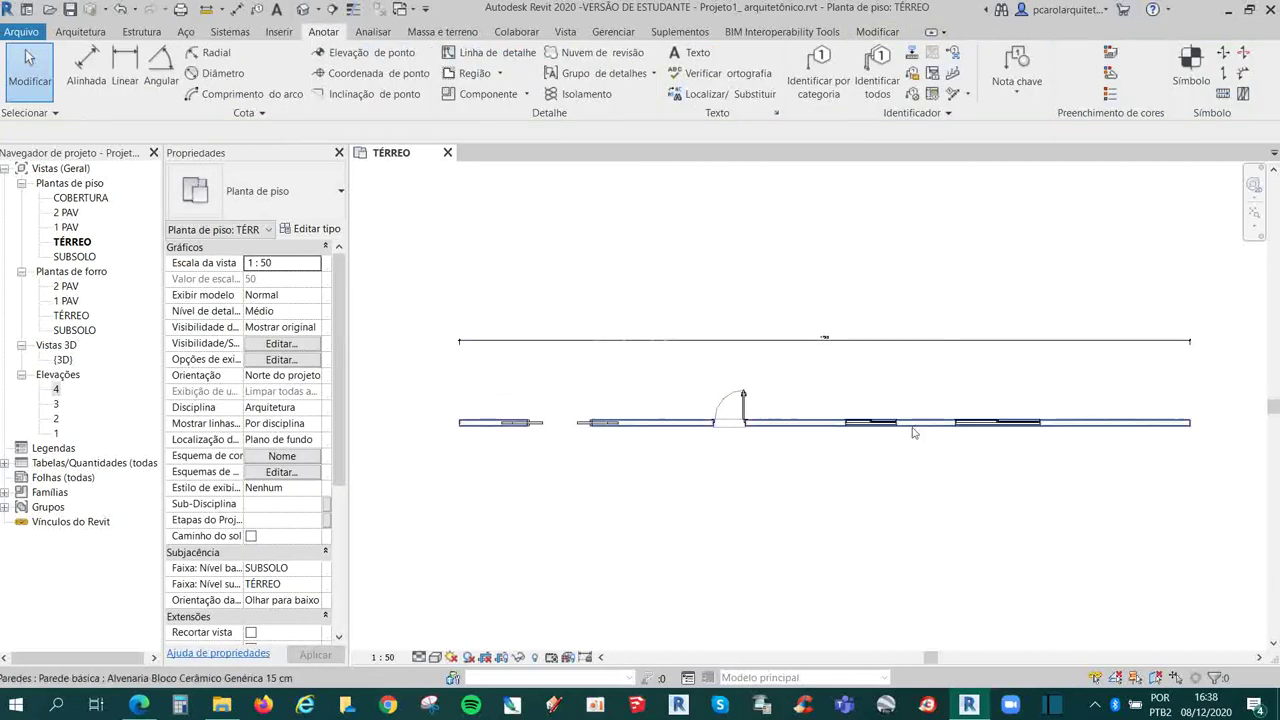
pyautogui.scroll(1, 852, 460)
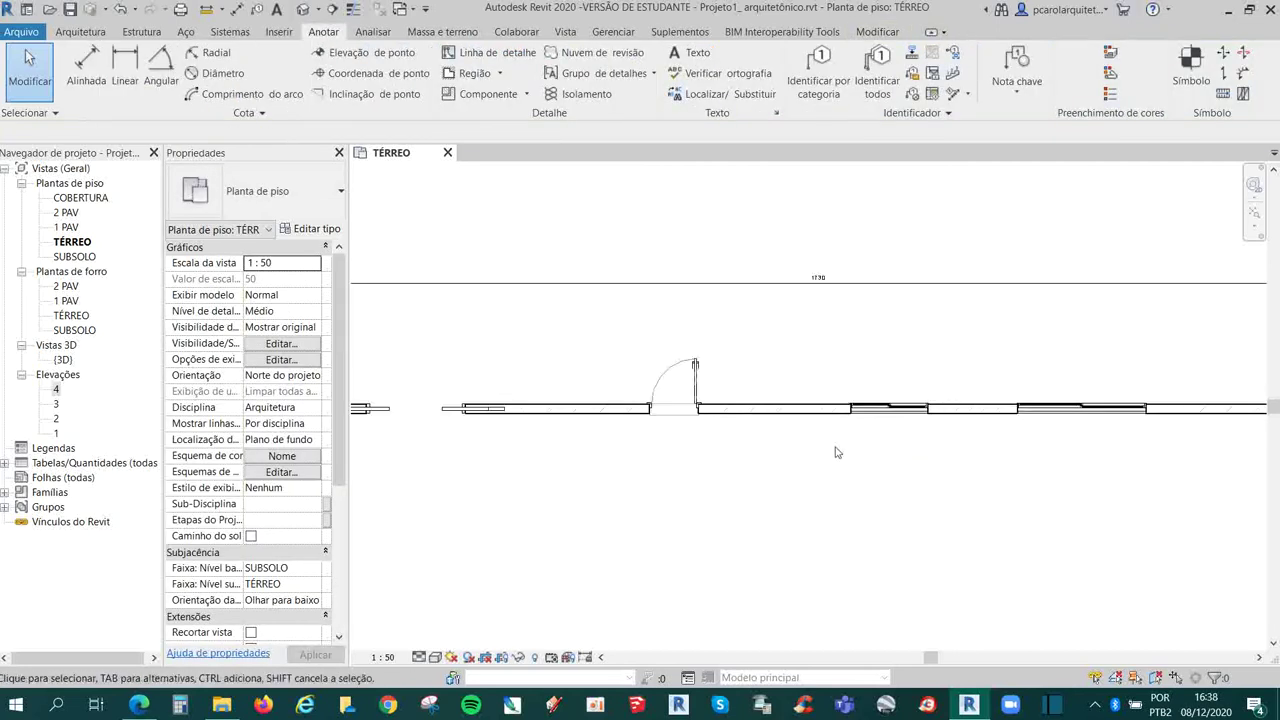
# - Open the Project Units settings from the Gerenciar tab
pyautogui.scroll(-2, 837, 452)
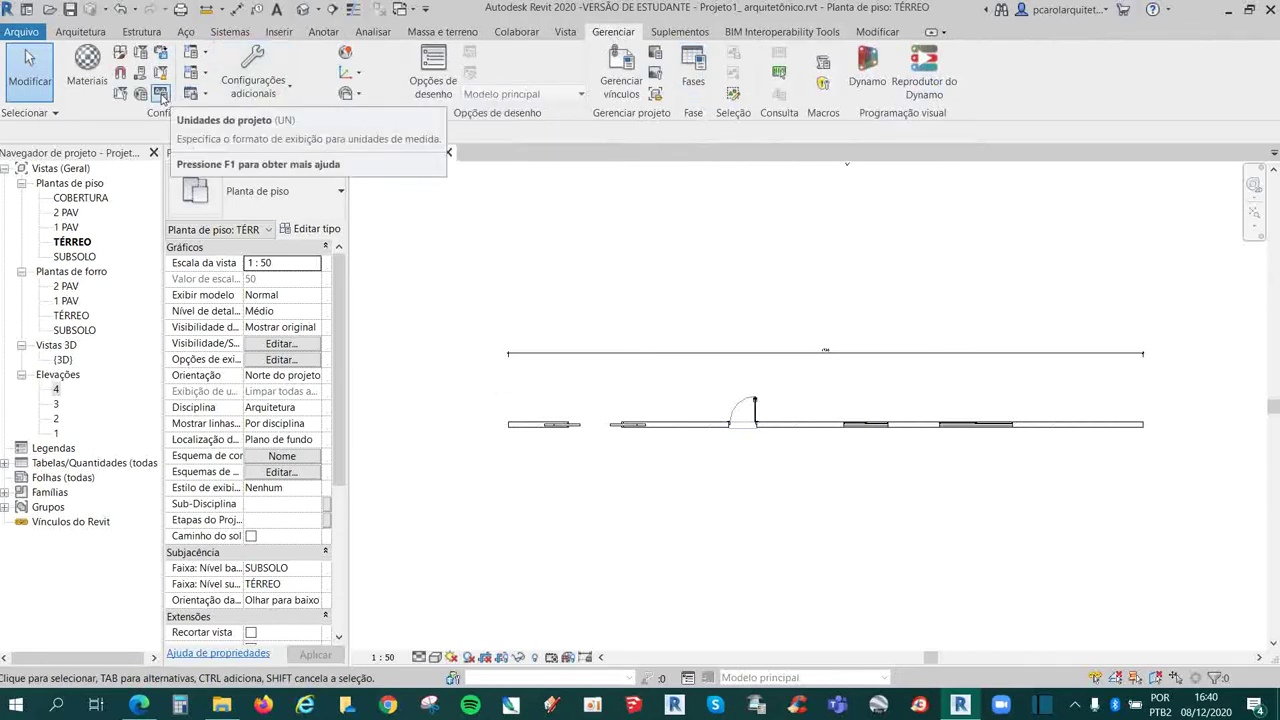
pyautogui.click(161, 96)
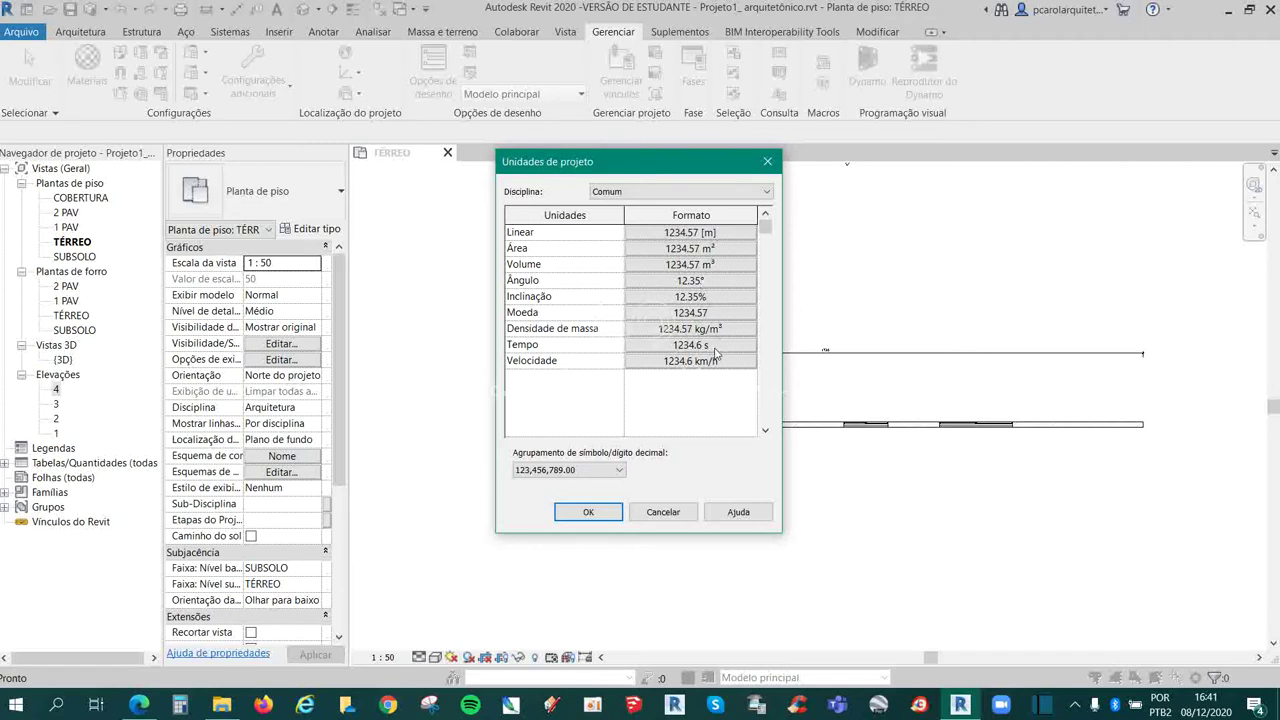
# - Keep Linear units as metres with 2 decimal places and no symbol, then close Project Units
pyautogui.click(703, 240)
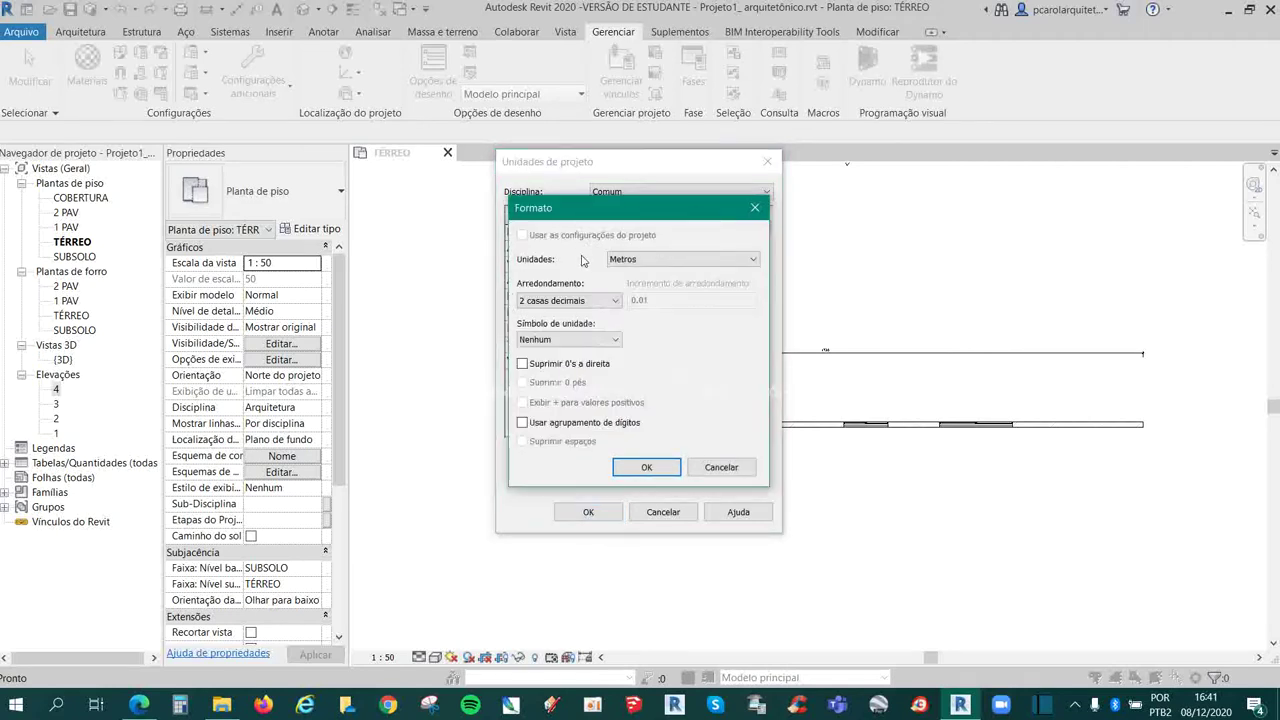
pyautogui.click(596, 303)
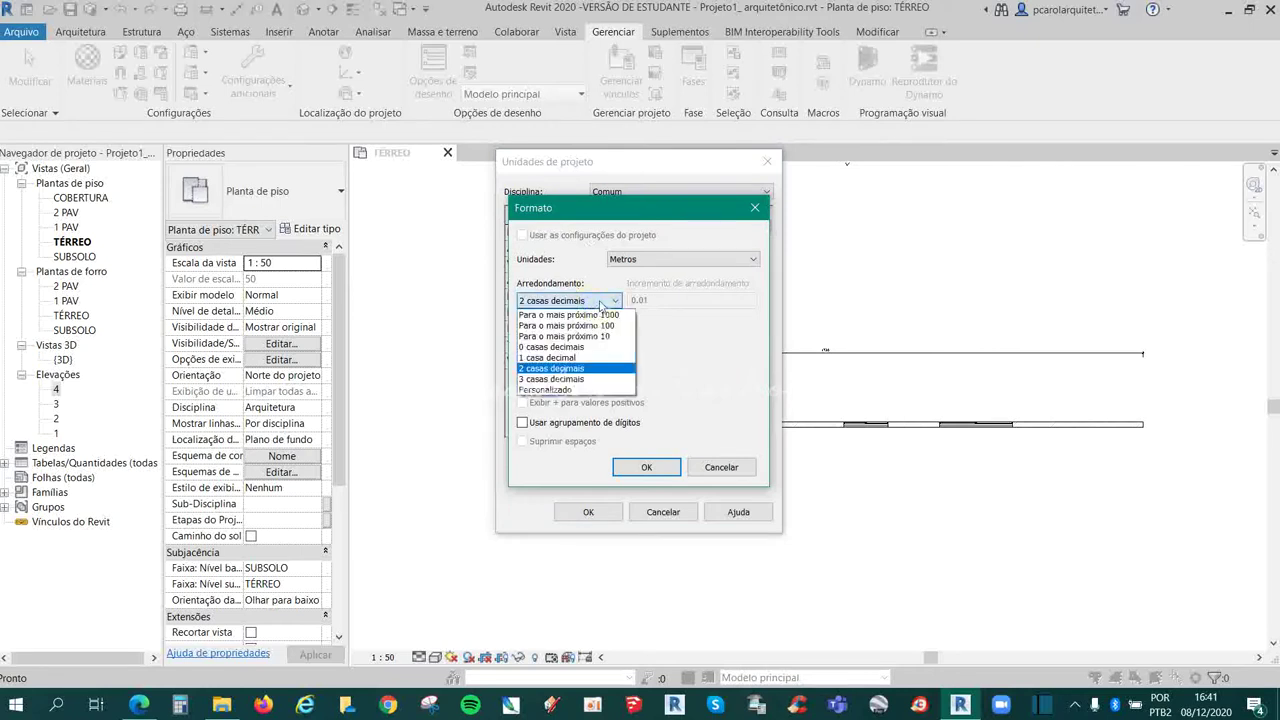
pyautogui.click(601, 303)
pyautogui.click(604, 340)
pyautogui.click(604, 340)
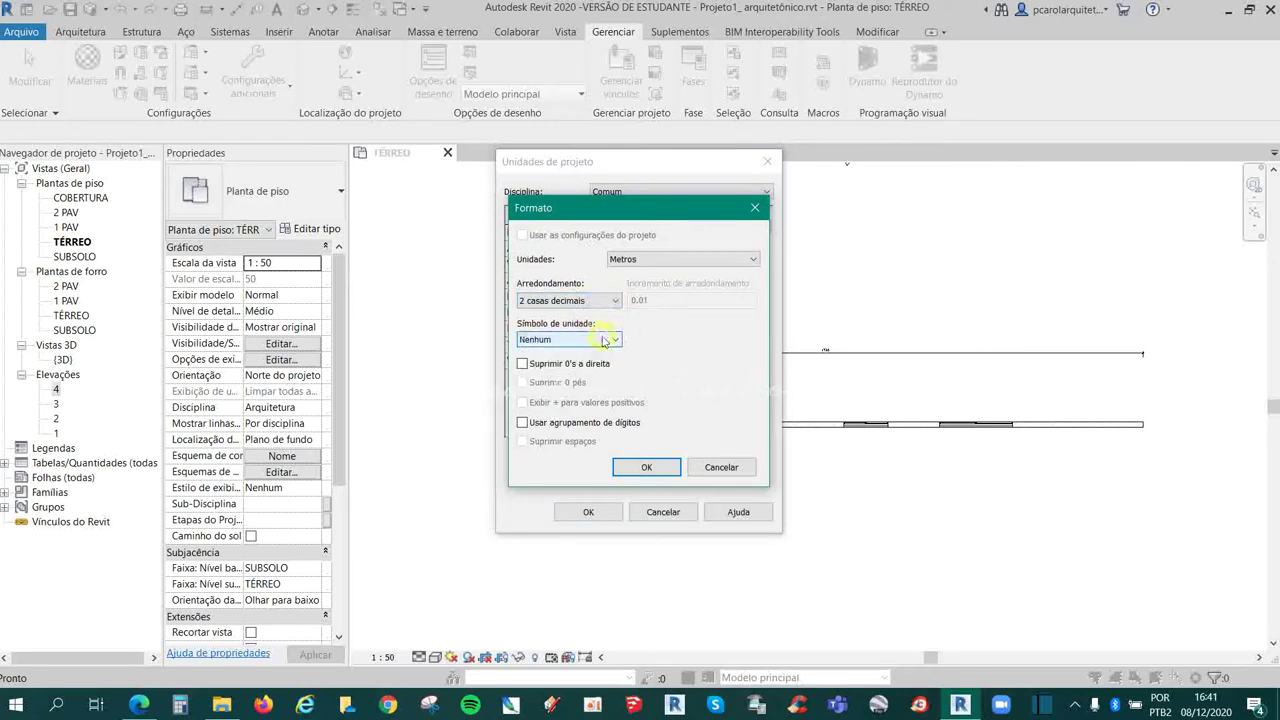
pyautogui.click(655, 260)
pyautogui.click(655, 260)
pyautogui.click(657, 258)
pyautogui.click(687, 258)
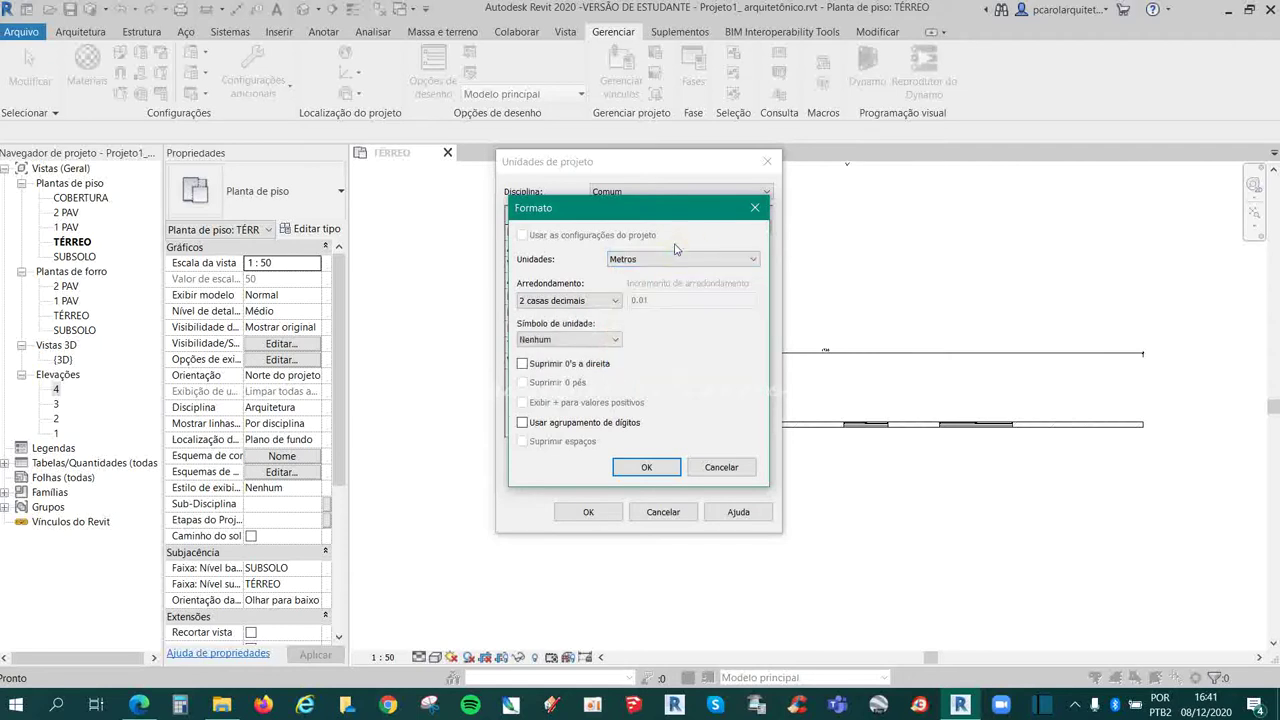
pyautogui.click(652, 467)
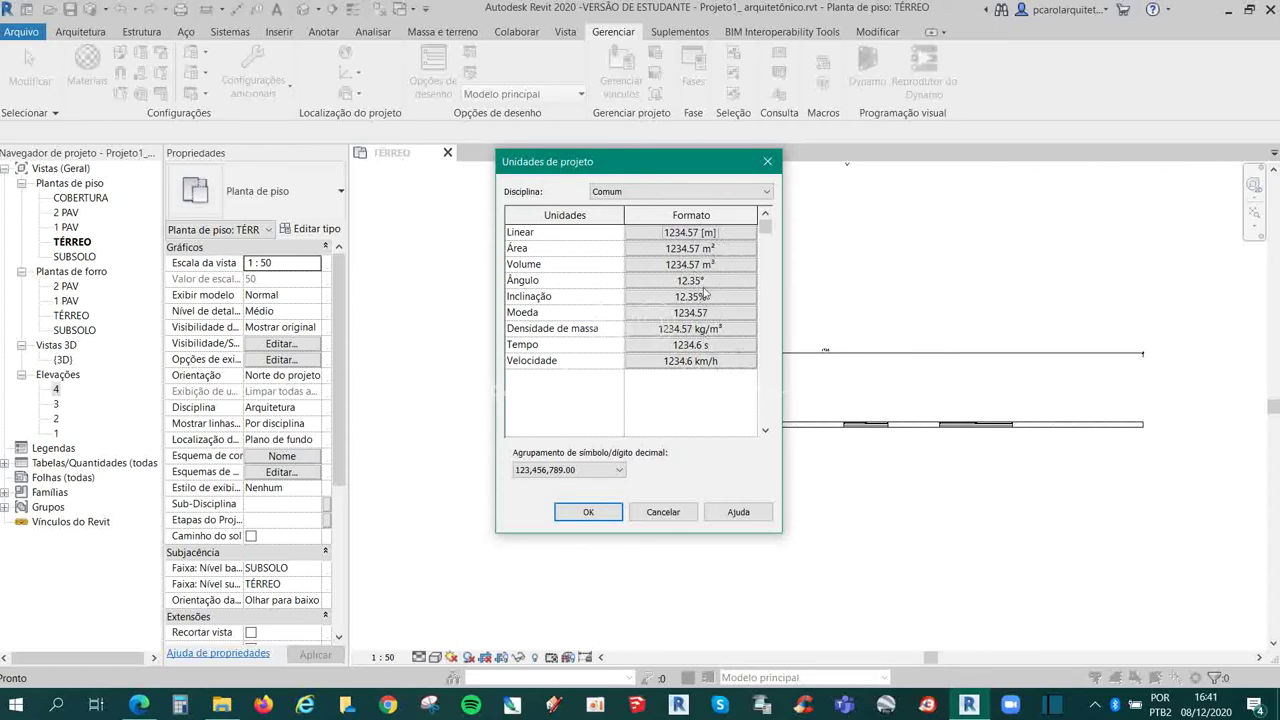
pyautogui.click(767, 163)
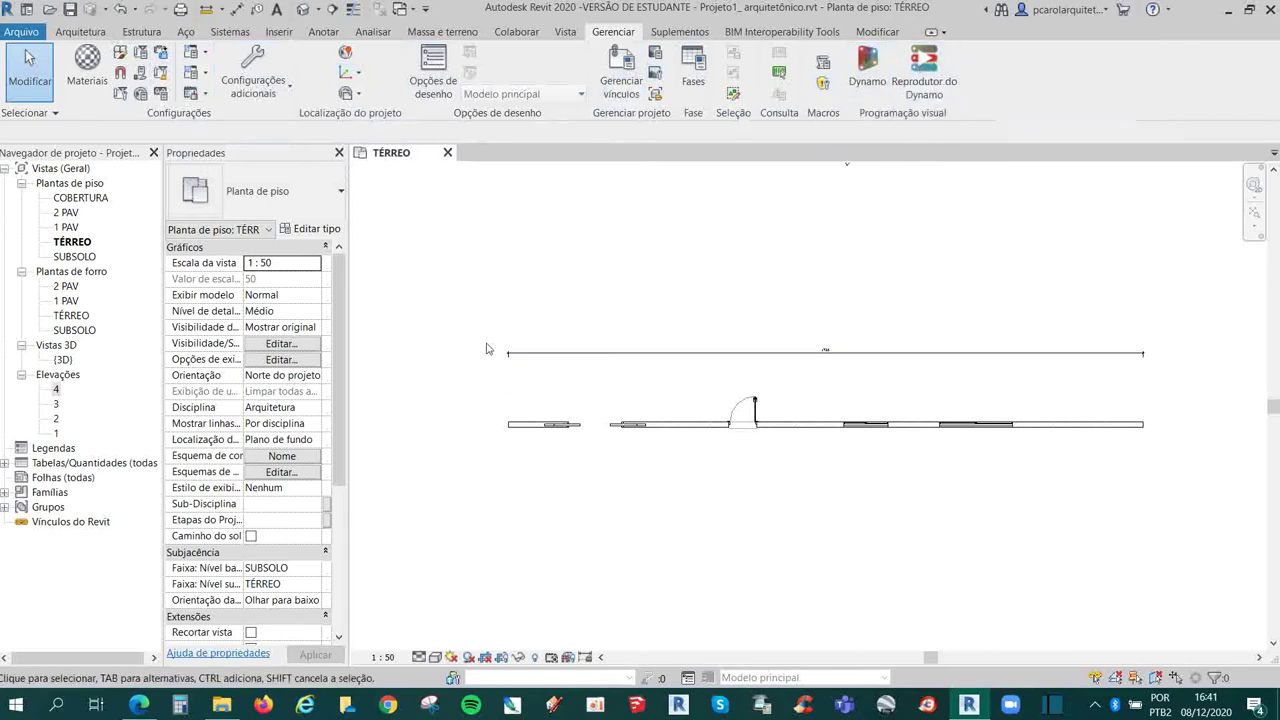
pyautogui.scroll(-3, 507, 416)
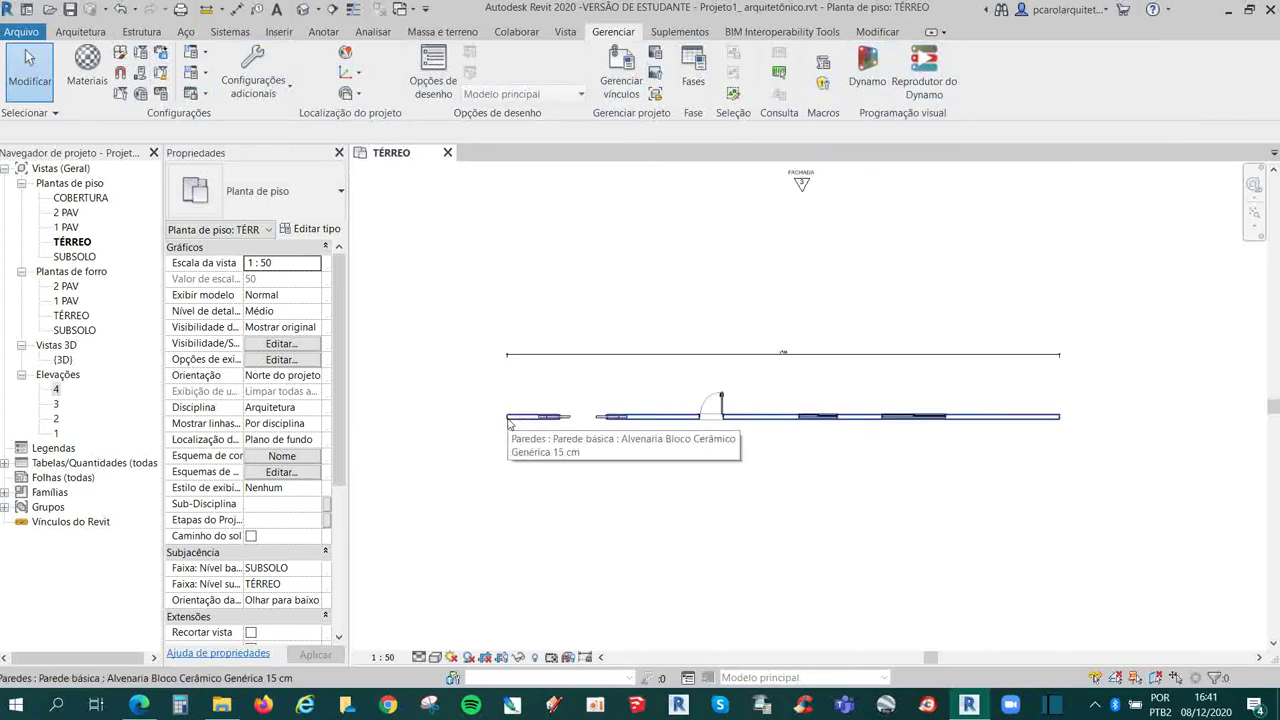
# - Open Visibility/Graphics Overrides for TÉRREO with VV, then reposition the dialog and widen its name column
pyautogui.scroll(-2, 700, 380)
pyautogui.scroll(2, 700, 400)
pyautogui.scroll(1, 610, 419)
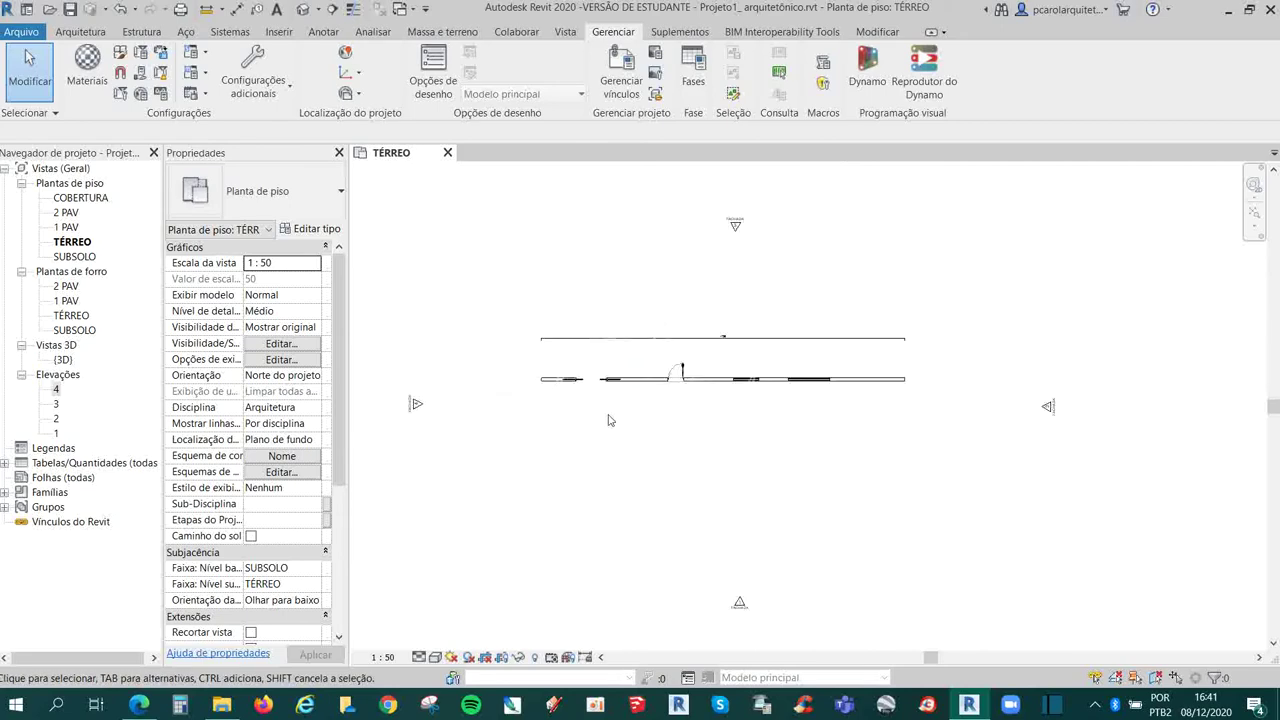
pyautogui.press('v')
pyautogui.press('v')
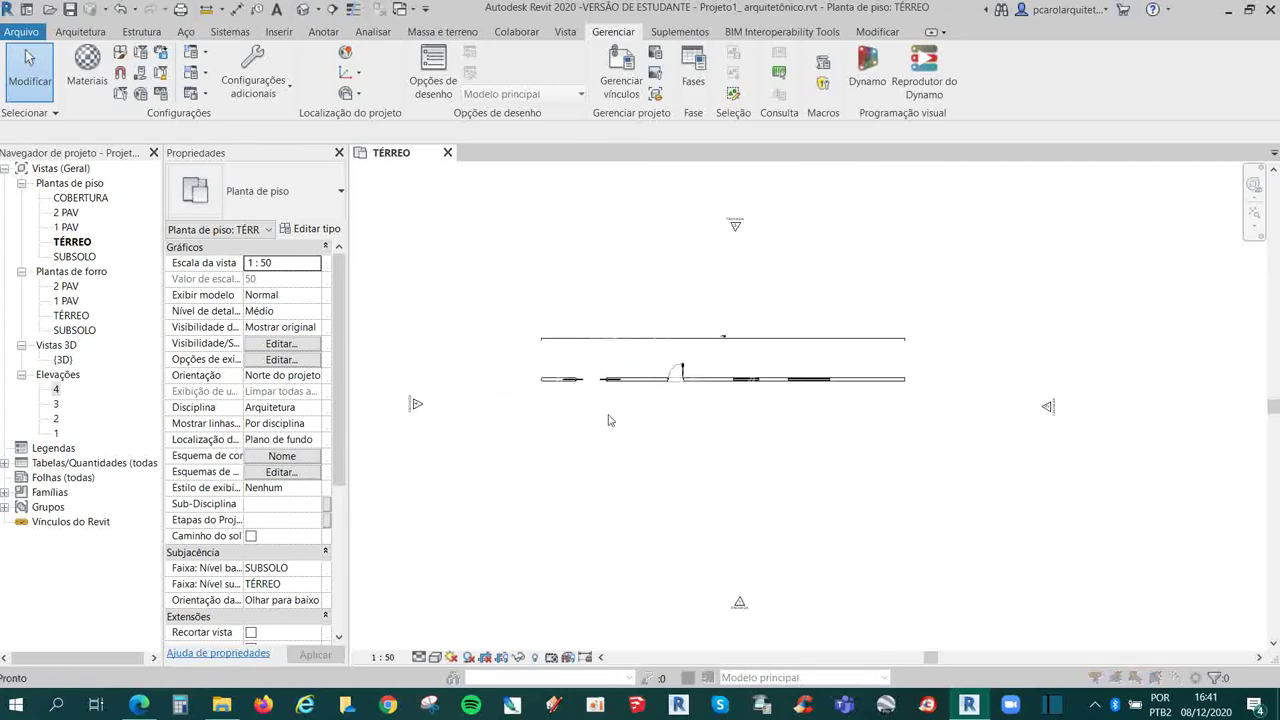
pyautogui.moveTo(677, 113); pyautogui.dragTo(783, 131)
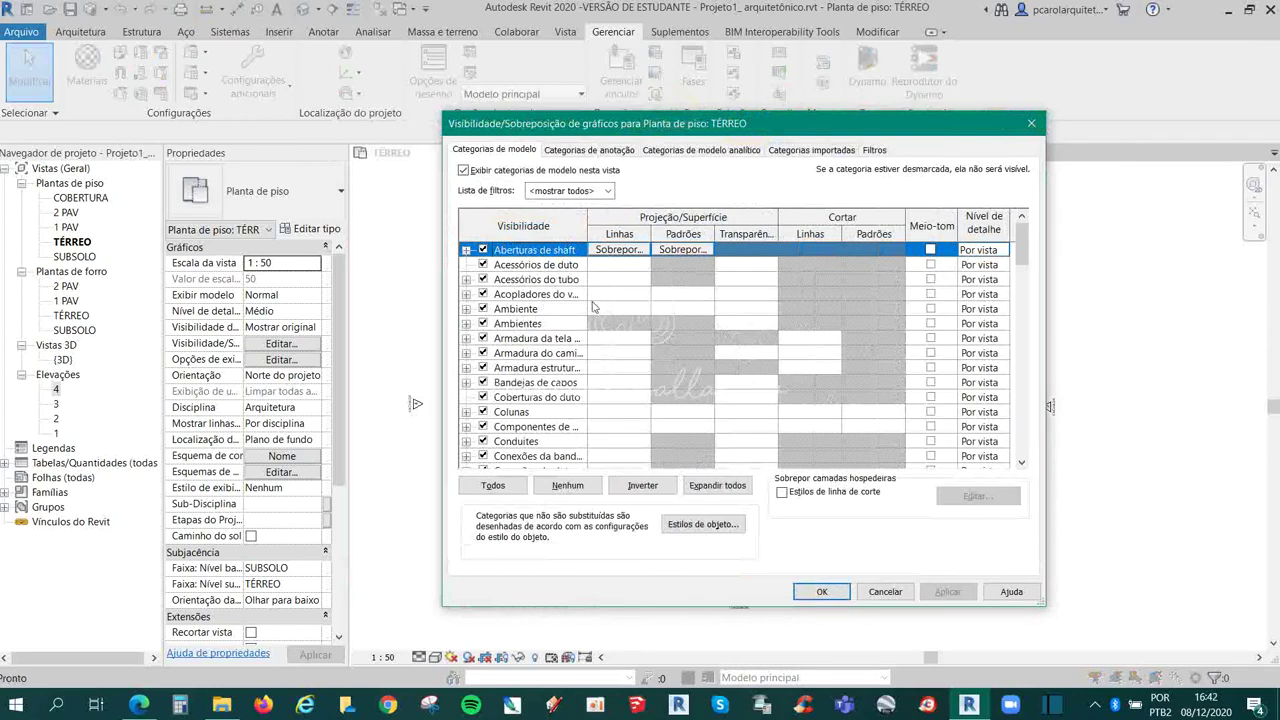
pyautogui.scroll(-2, 593, 307)
pyautogui.scroll(-2, 598, 312)
pyautogui.scroll(2, 602, 316)
pyautogui.scroll(2, 606, 319)
pyautogui.moveTo(662, 233); pyautogui.dragTo(605, 219)
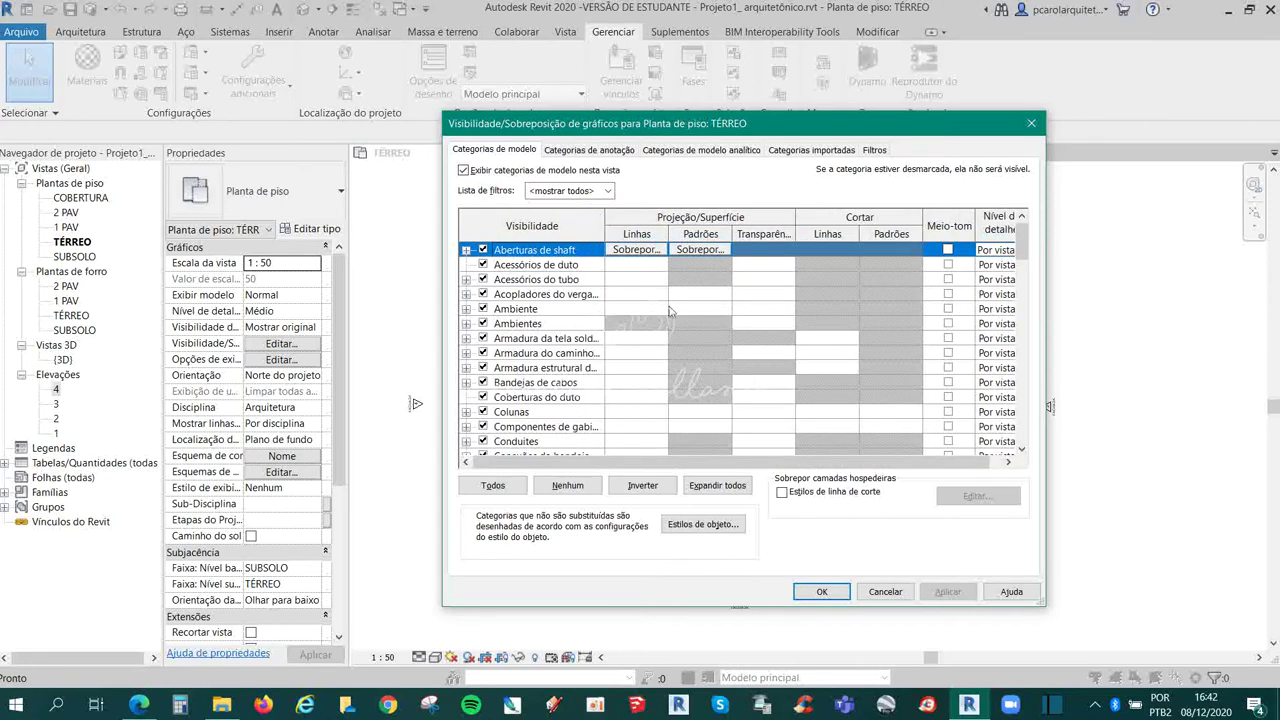
# - Uncheck the Eixos annotation category so grids are hidden, and confirm with OK
pyautogui.click(578, 150)
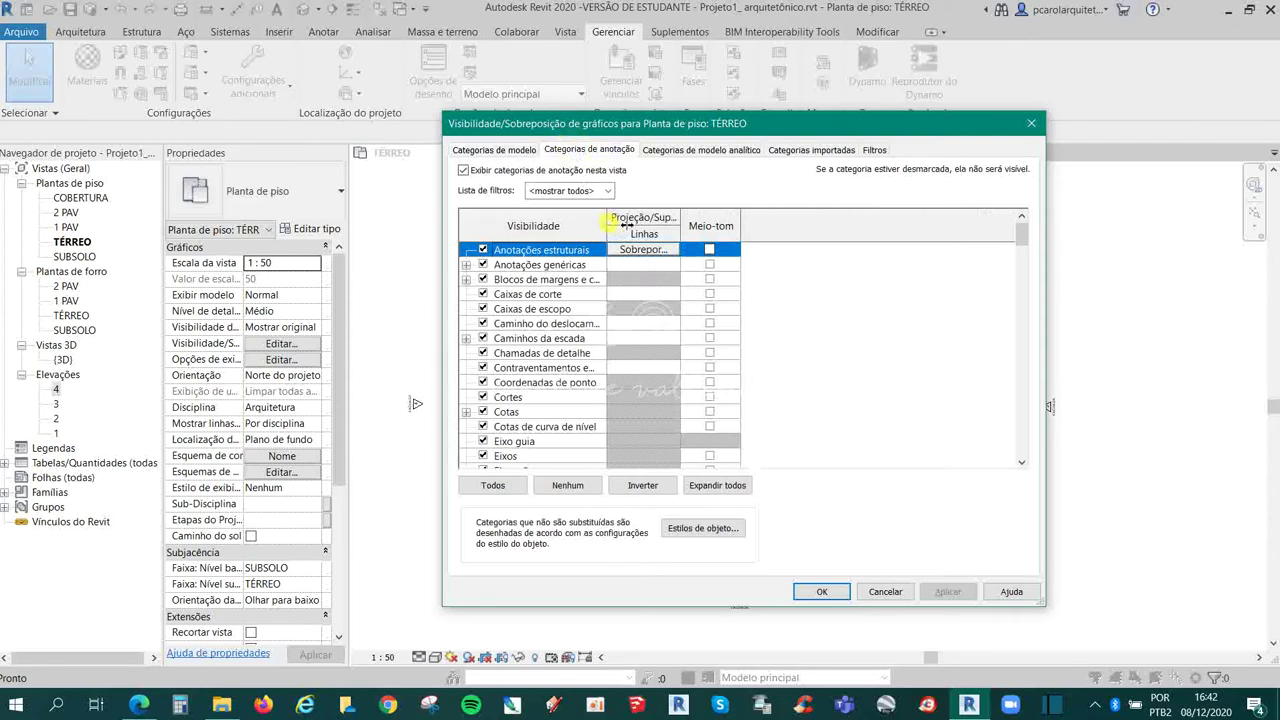
pyautogui.moveTo(626, 225); pyautogui.dragTo(632, 225)
pyautogui.scroll(-2, 610, 287)
pyautogui.scroll(-3, 519, 430)
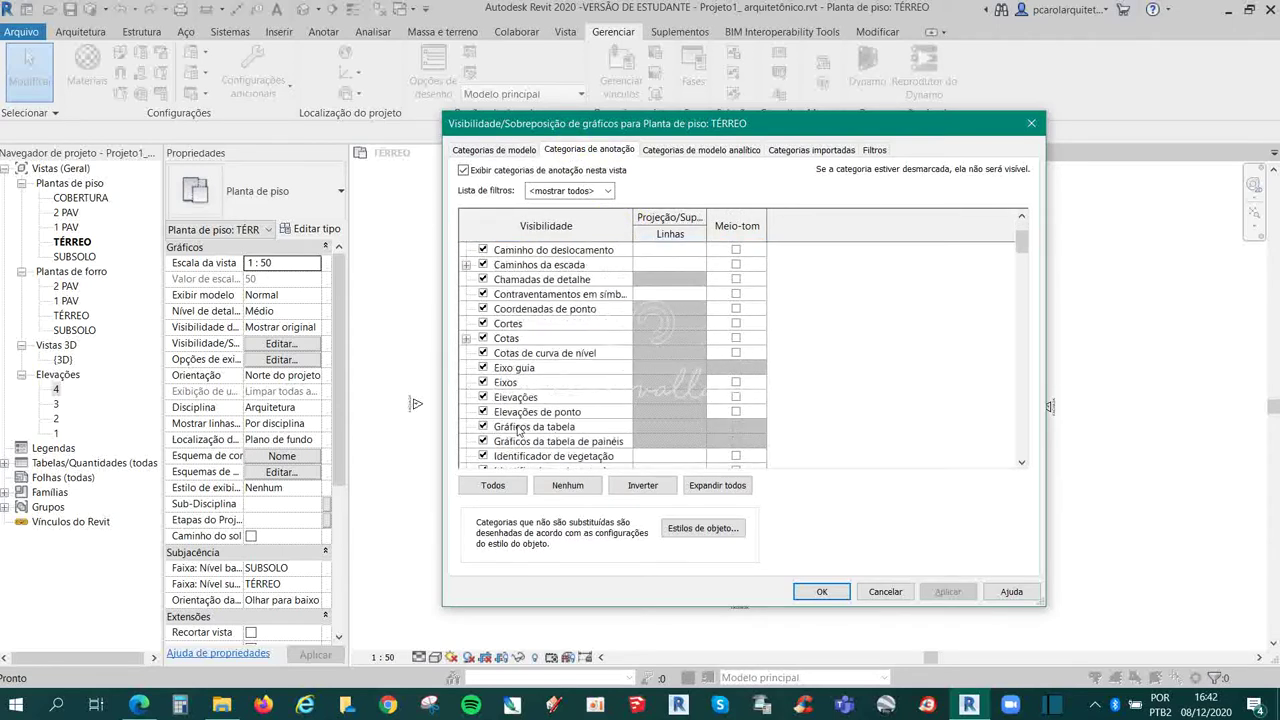
pyautogui.click(553, 370)
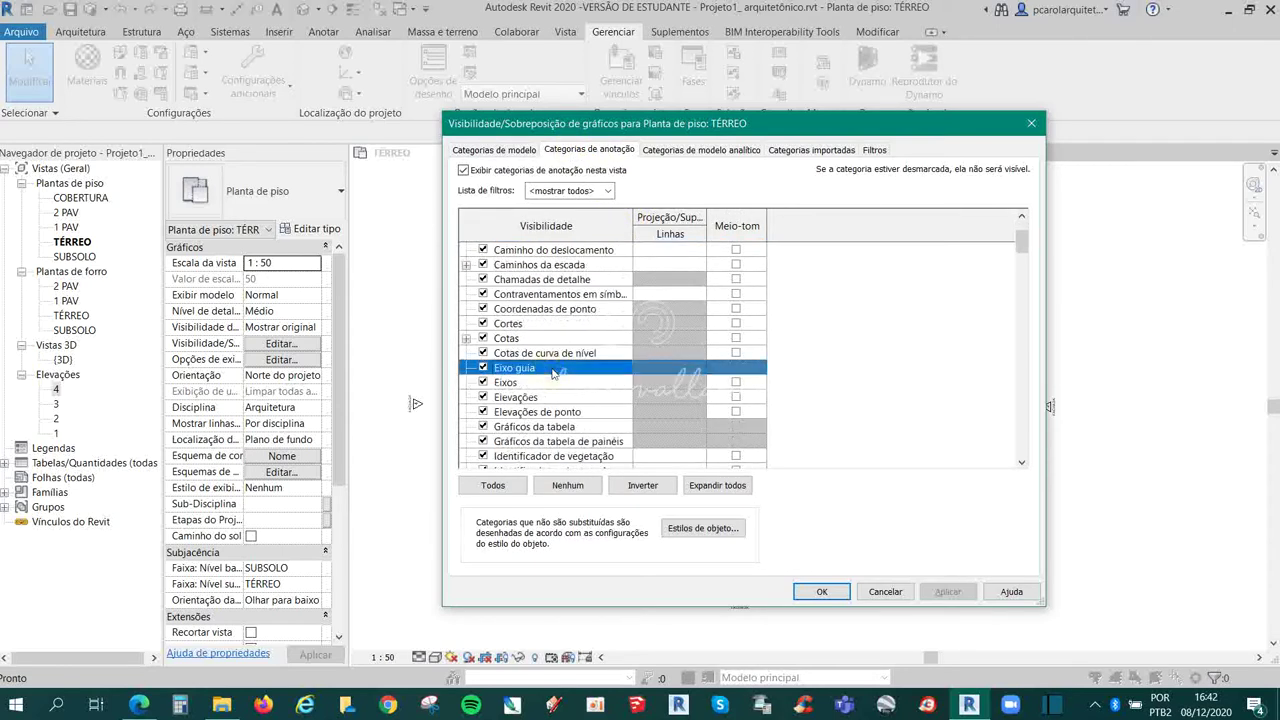
pyautogui.scroll(-1, 553, 373)
pyautogui.click(553, 369)
pyautogui.scroll(-1, 553, 372)
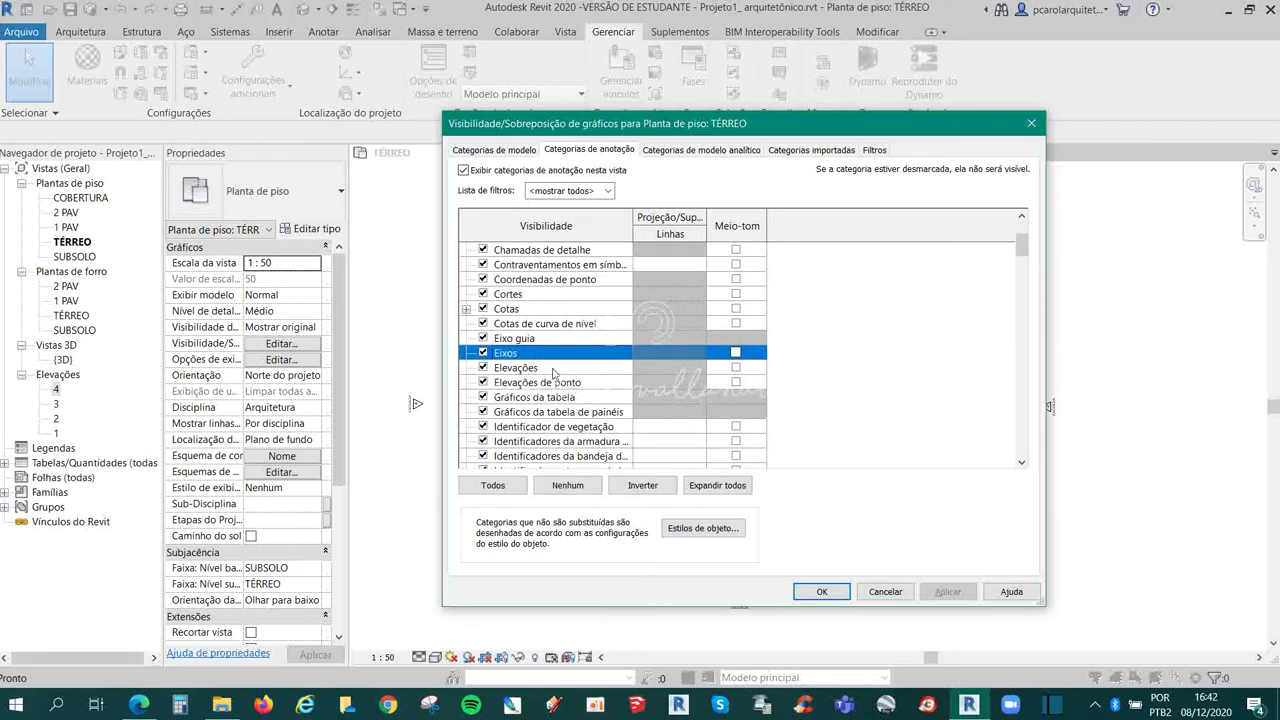
pyautogui.scroll(-2, 577, 362)
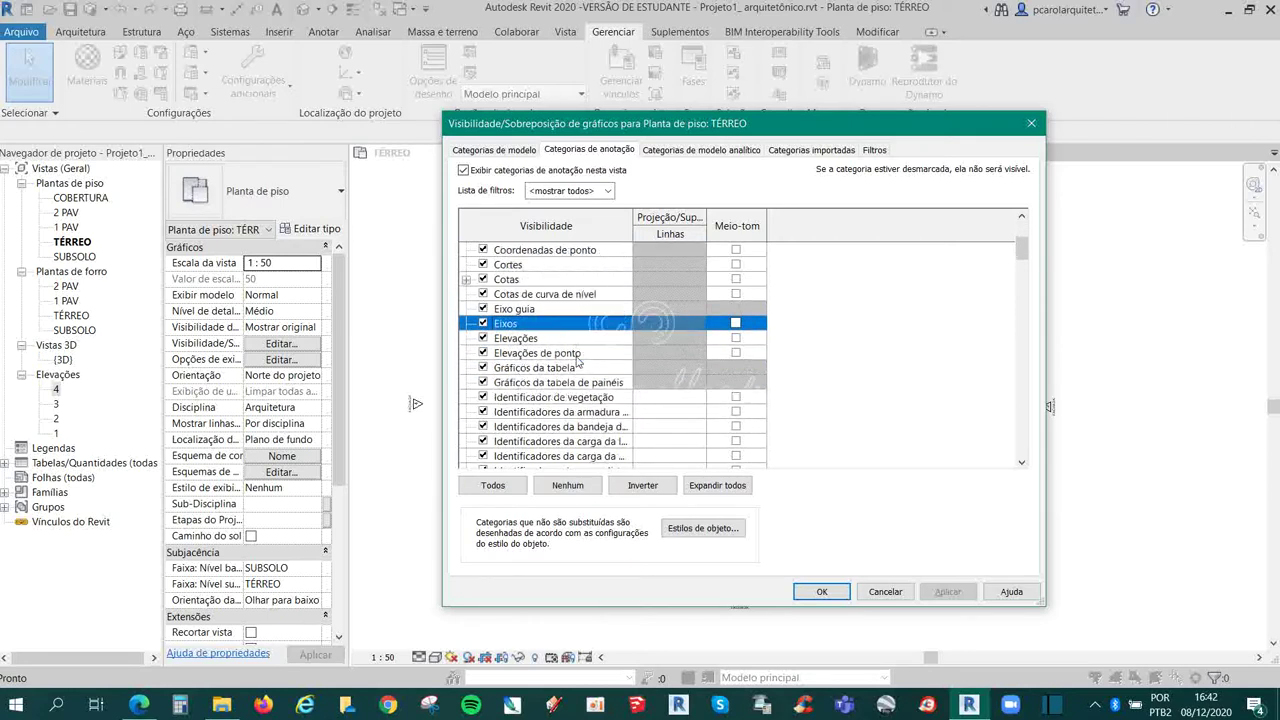
pyautogui.click(484, 324)
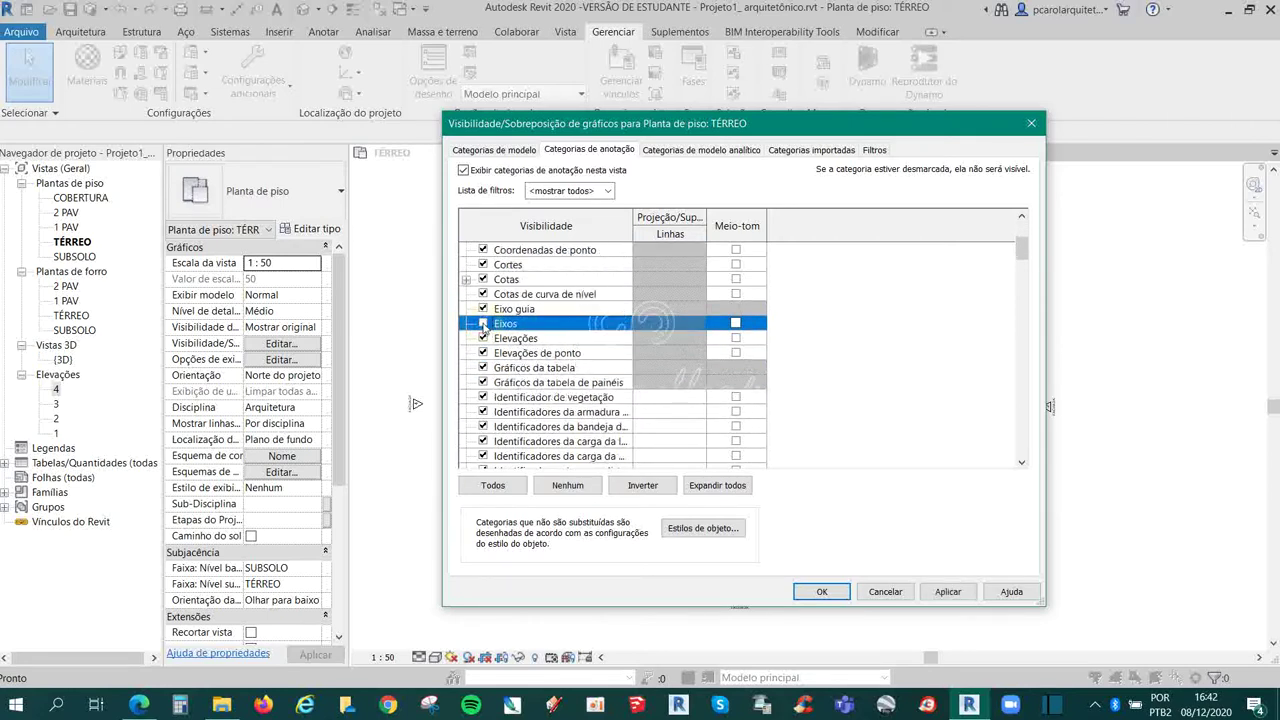
pyautogui.scroll(-2, 506, 343)
pyautogui.scroll(-2, 506, 345)
pyautogui.scroll(-1, 506, 348)
pyautogui.scroll(-1, 506, 352)
pyautogui.scroll(1, 506, 352)
pyautogui.scroll(3, 506, 352)
pyautogui.scroll(3, 506, 352)
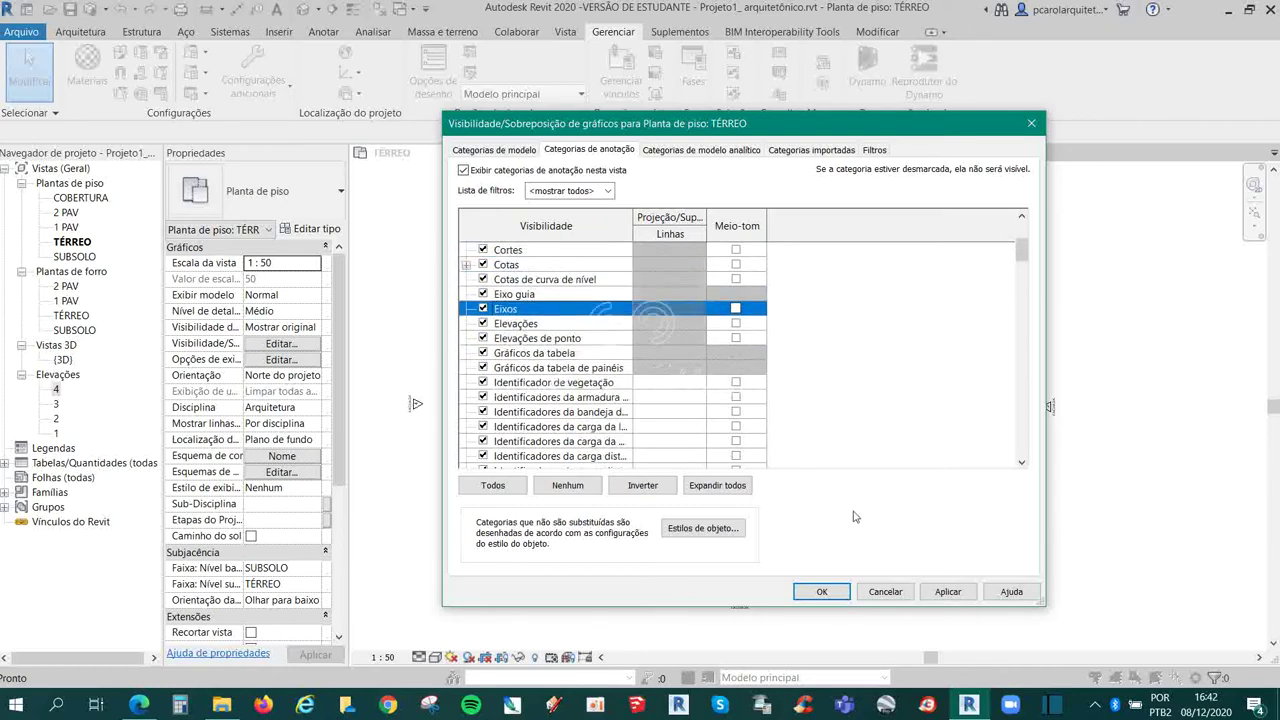
pyautogui.click(819, 591)
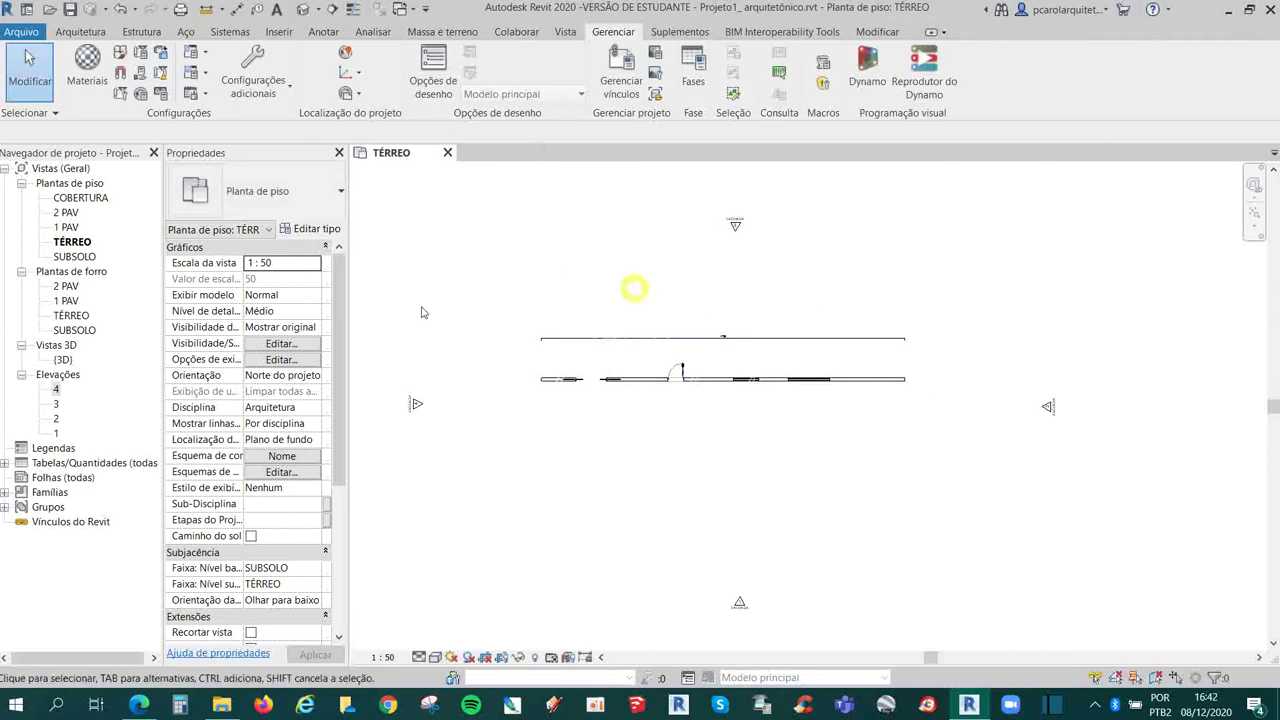
# - Draw vertical grid C from above to below the left end of the walls
pyautogui.click(81, 31)
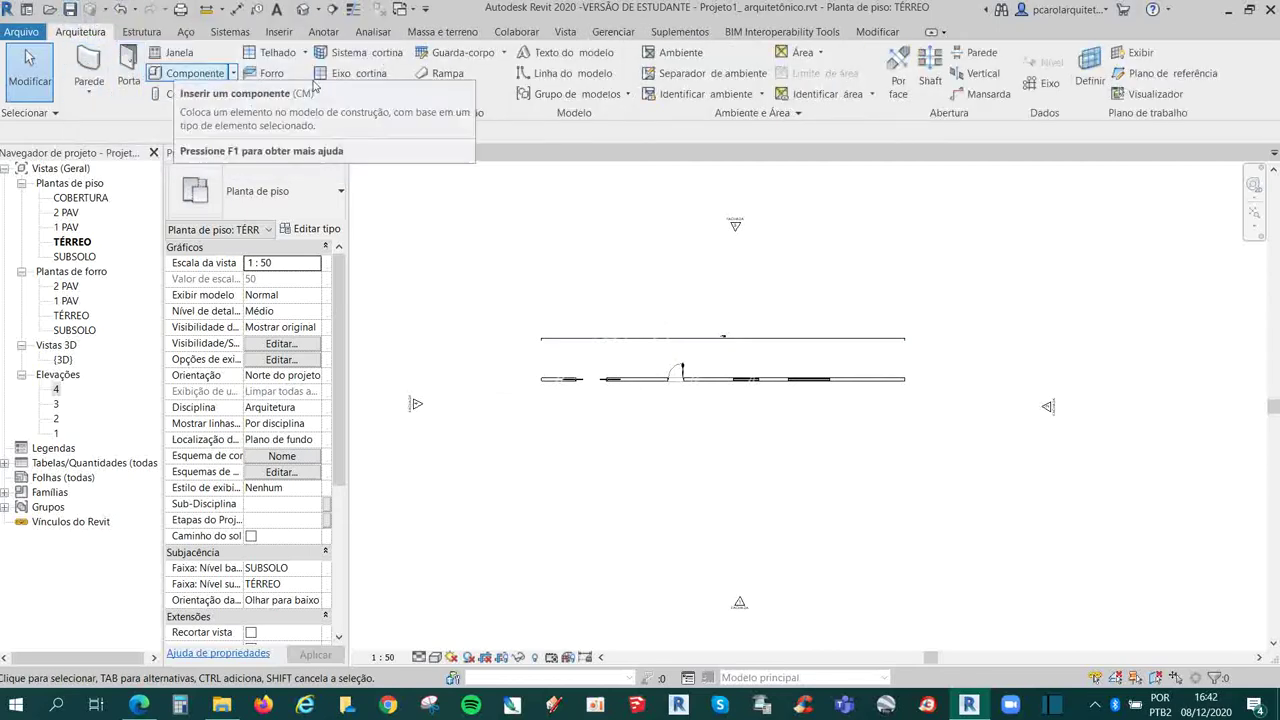
pyautogui.click(1040, 84)
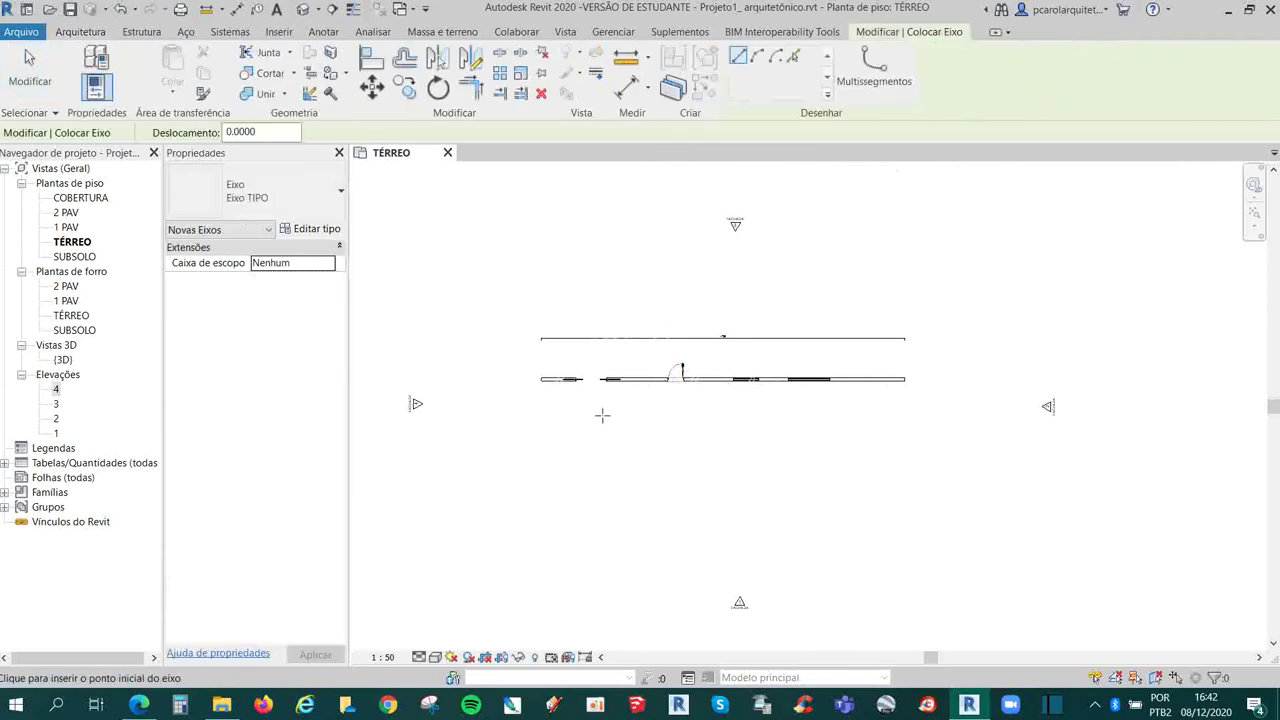
pyautogui.click(541, 225)
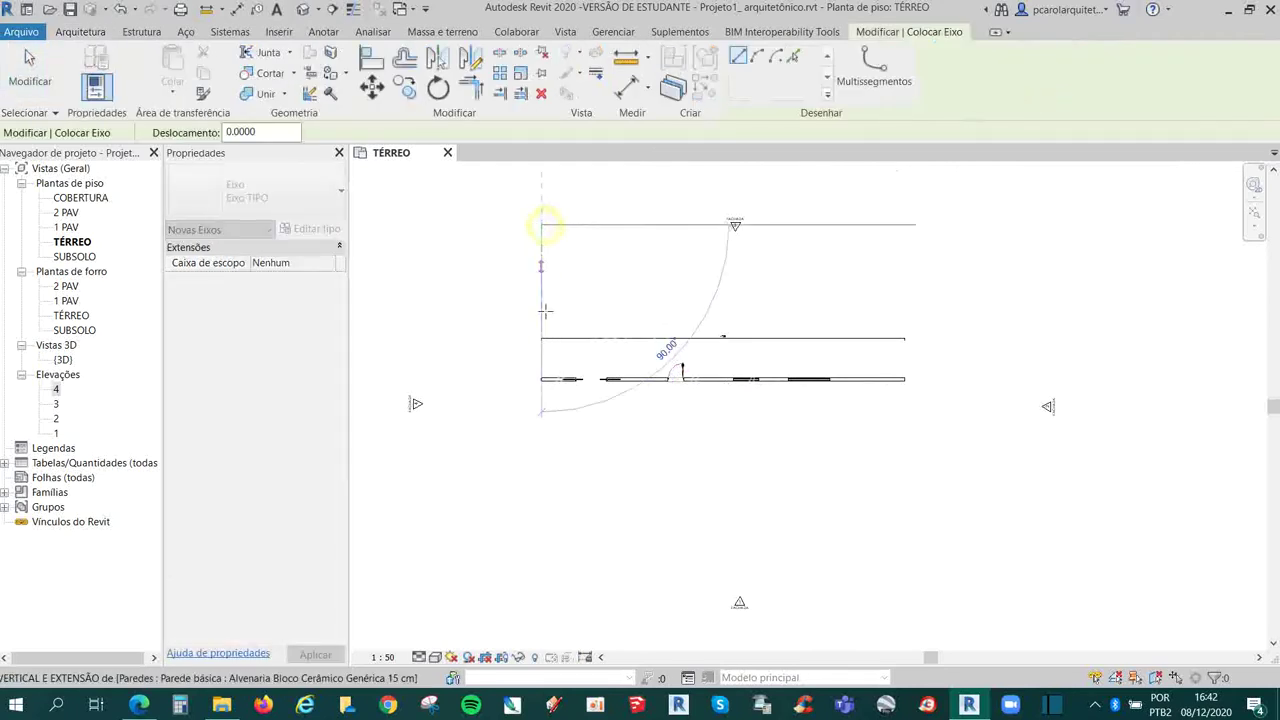
pyautogui.click(542, 560)
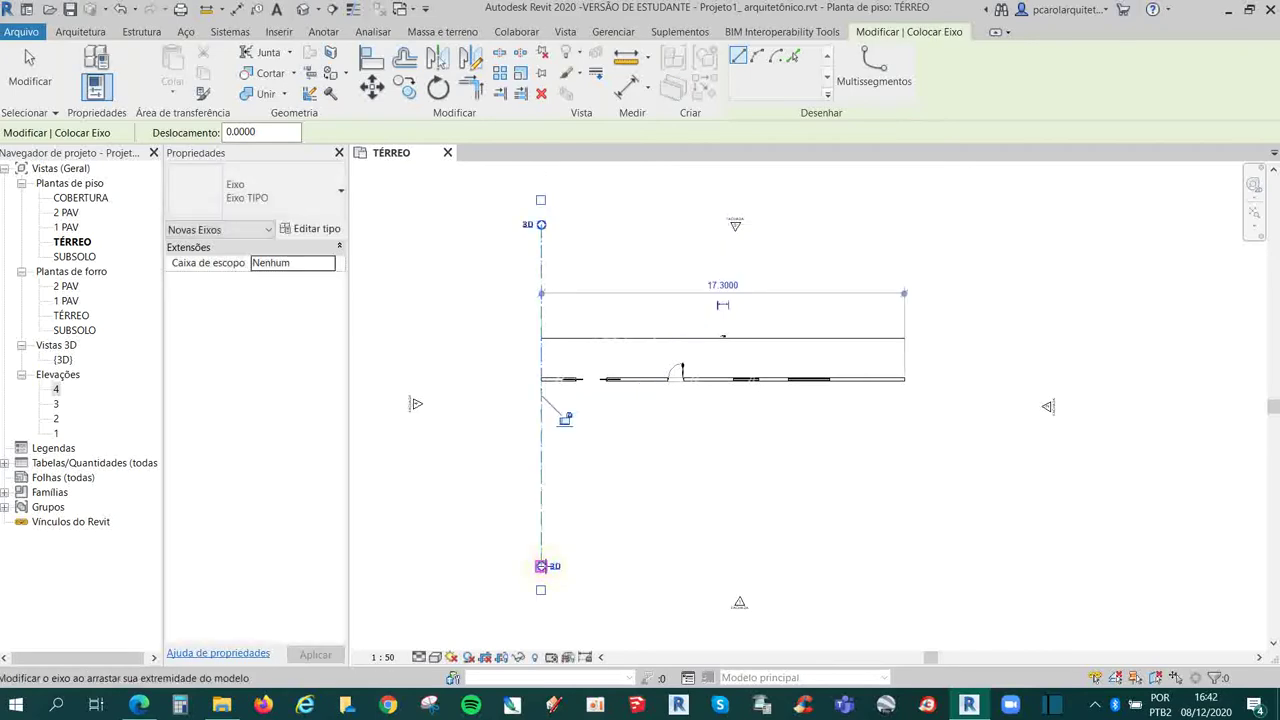
pyautogui.scroll(2, 530, 220)
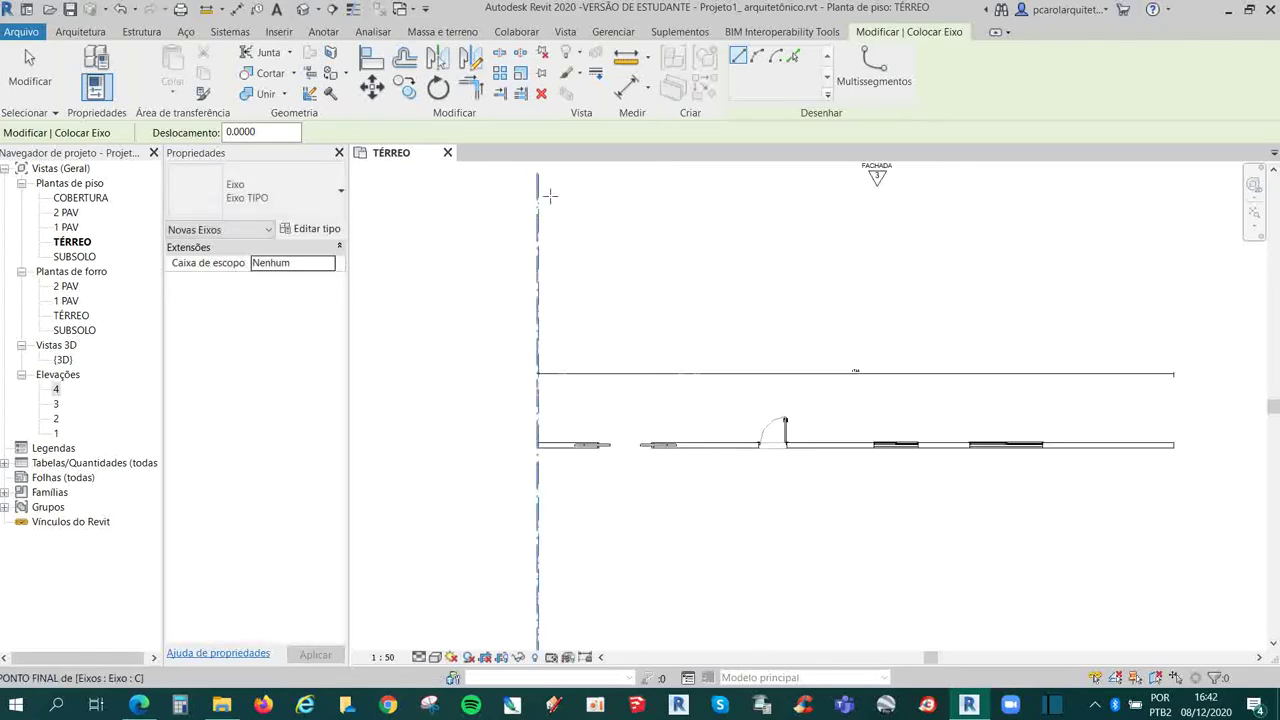
pyautogui.press('Escape')
pyautogui.press('Escape')
# - Select grid C, clear the selection, then select grid C again
pyautogui.scroll(-3, 575, 250)
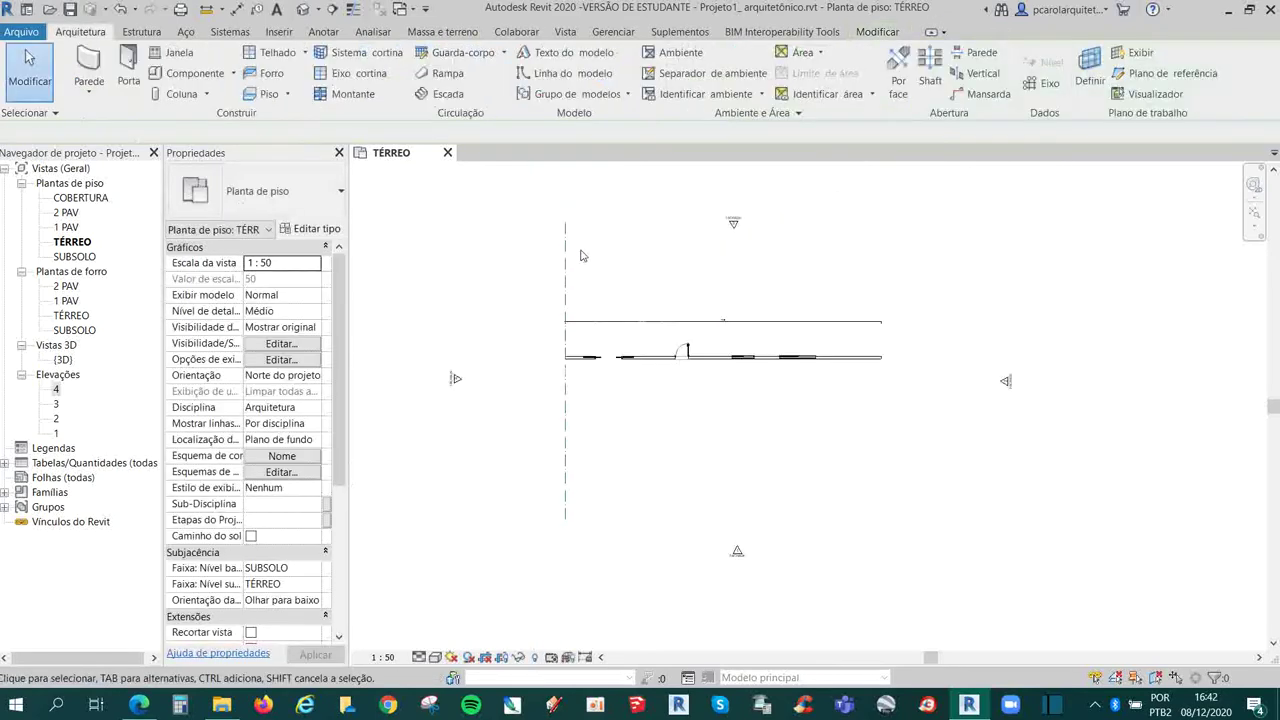
pyautogui.click(567, 428)
pyautogui.scroll(-2, 705, 432)
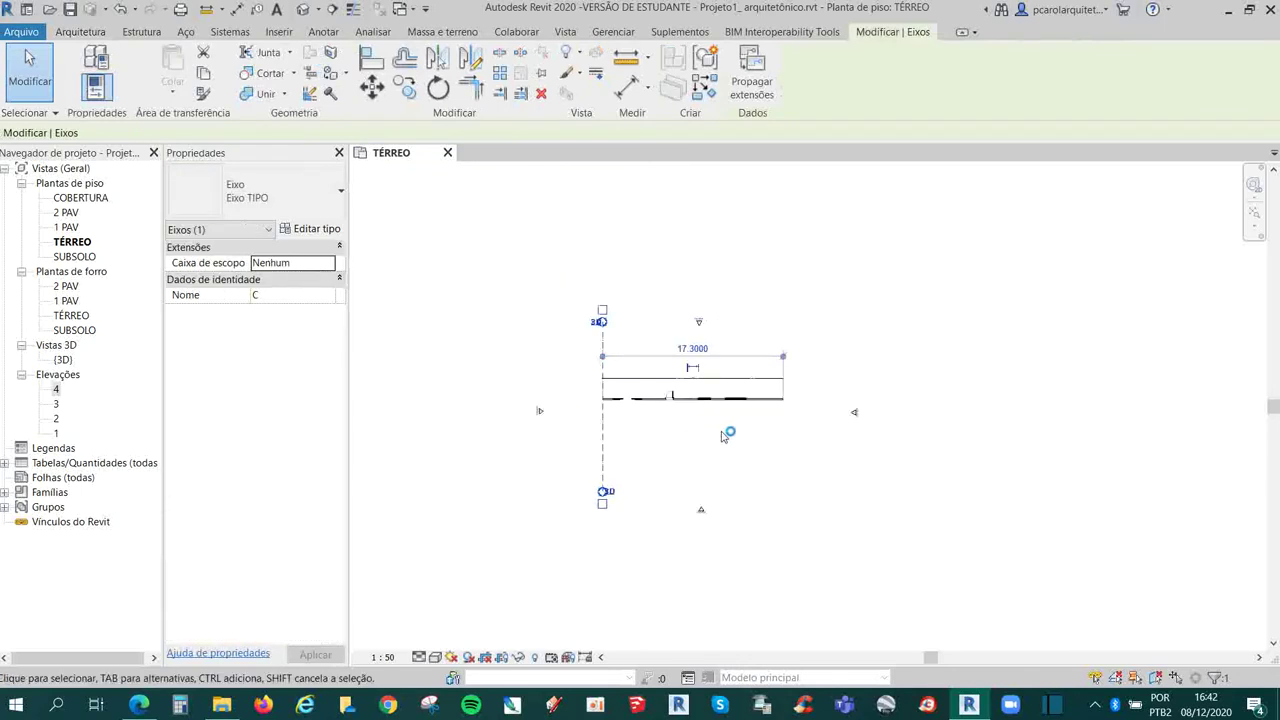
pyautogui.scroll(2, 720, 436)
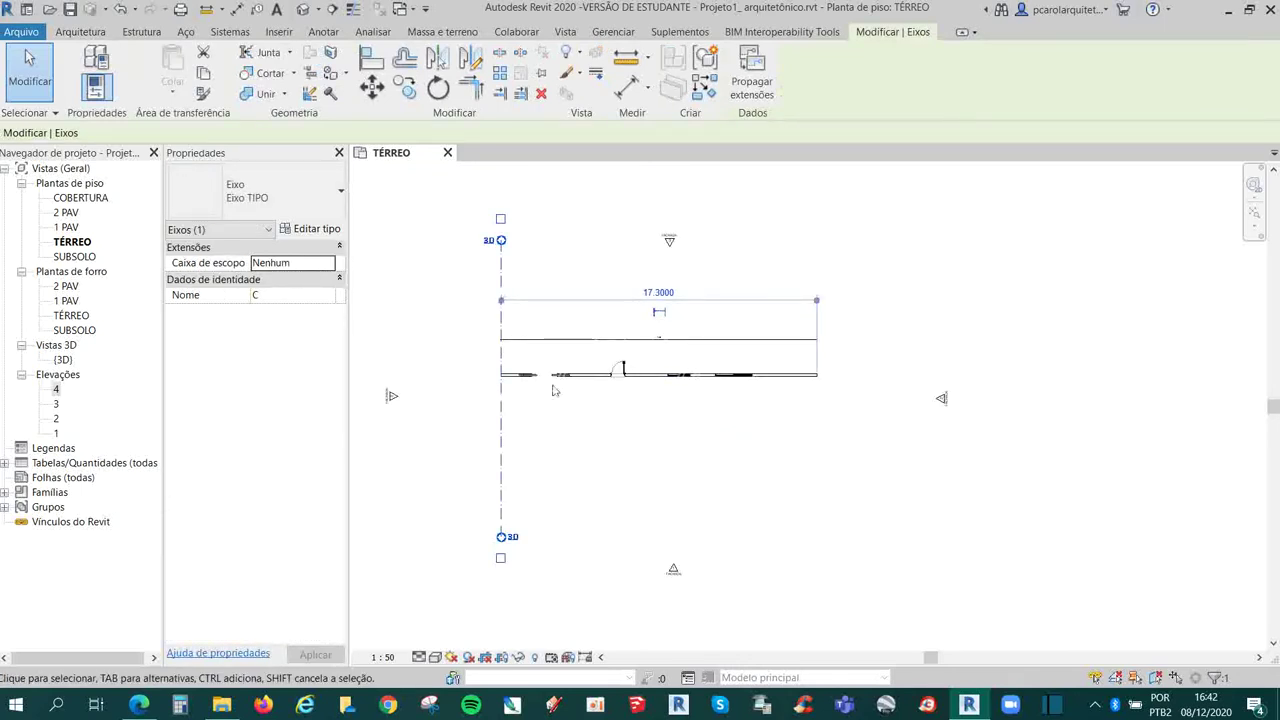
pyautogui.scroll(2, 505, 372)
pyautogui.scroll(-3, 664, 384)
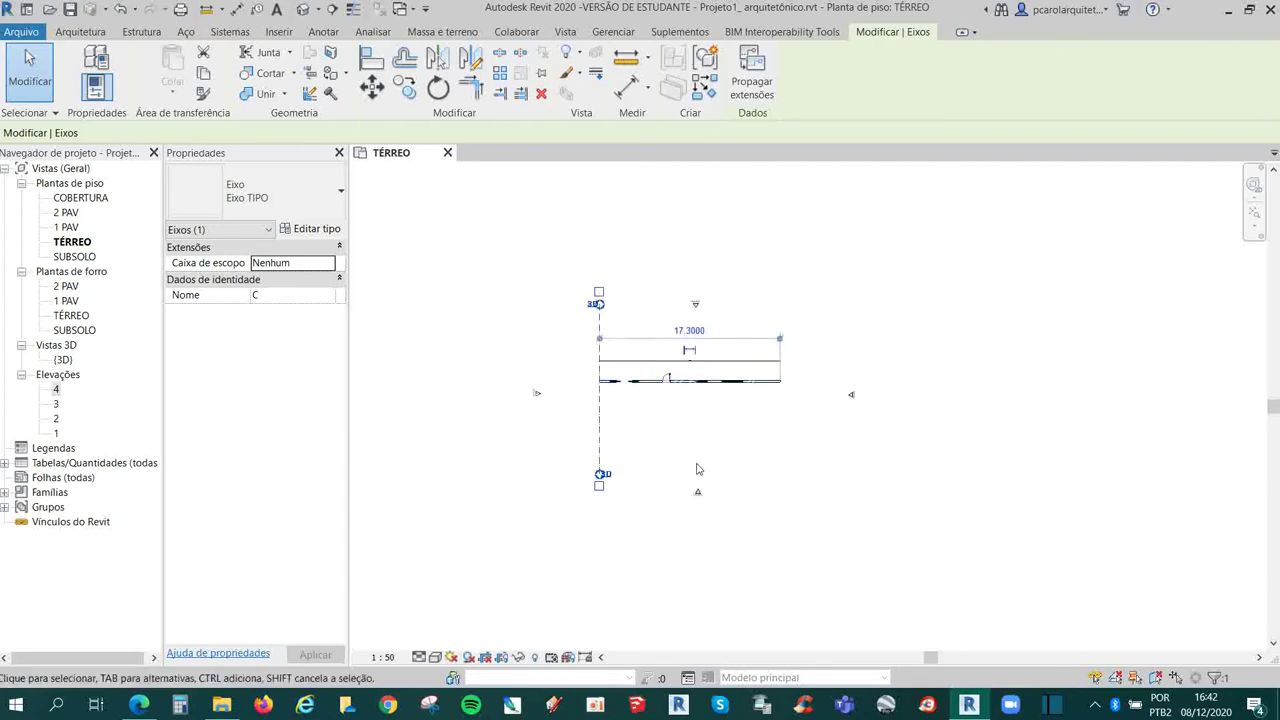
pyautogui.click(718, 458)
pyautogui.scroll(1, 700, 430)
pyautogui.scroll(1, 650, 370)
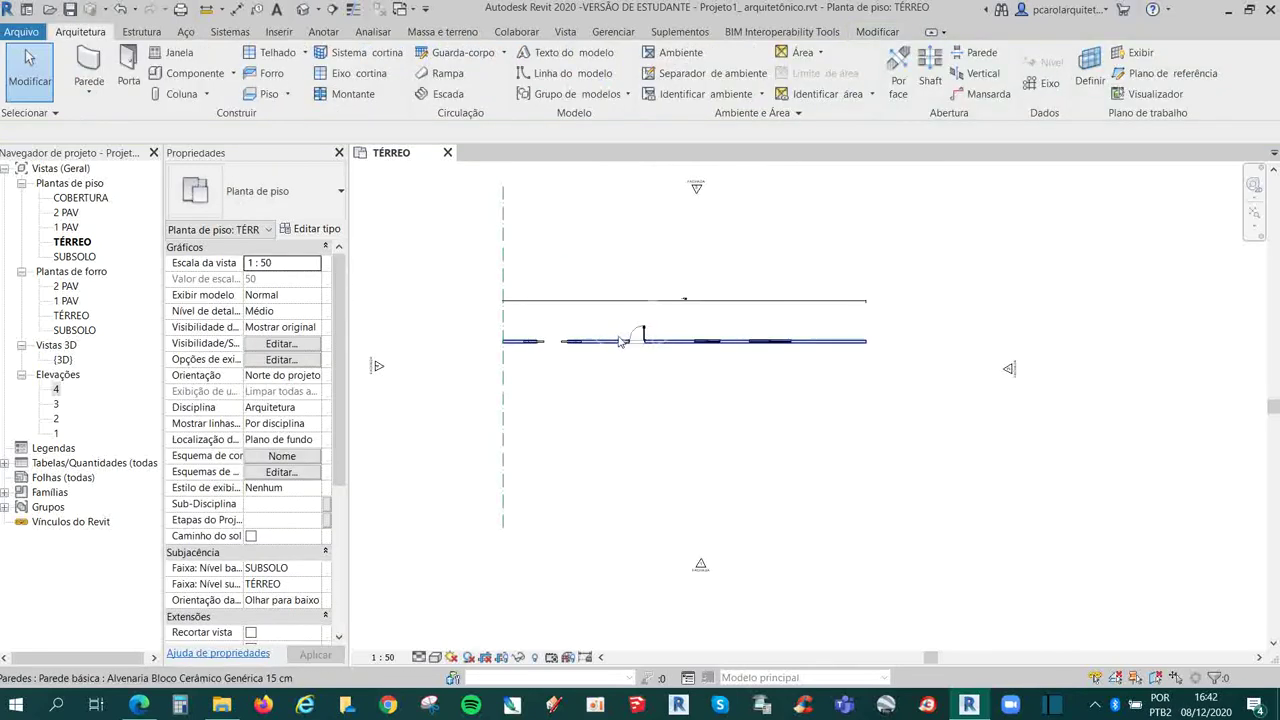
pyautogui.scroll(-2, 564, 400)
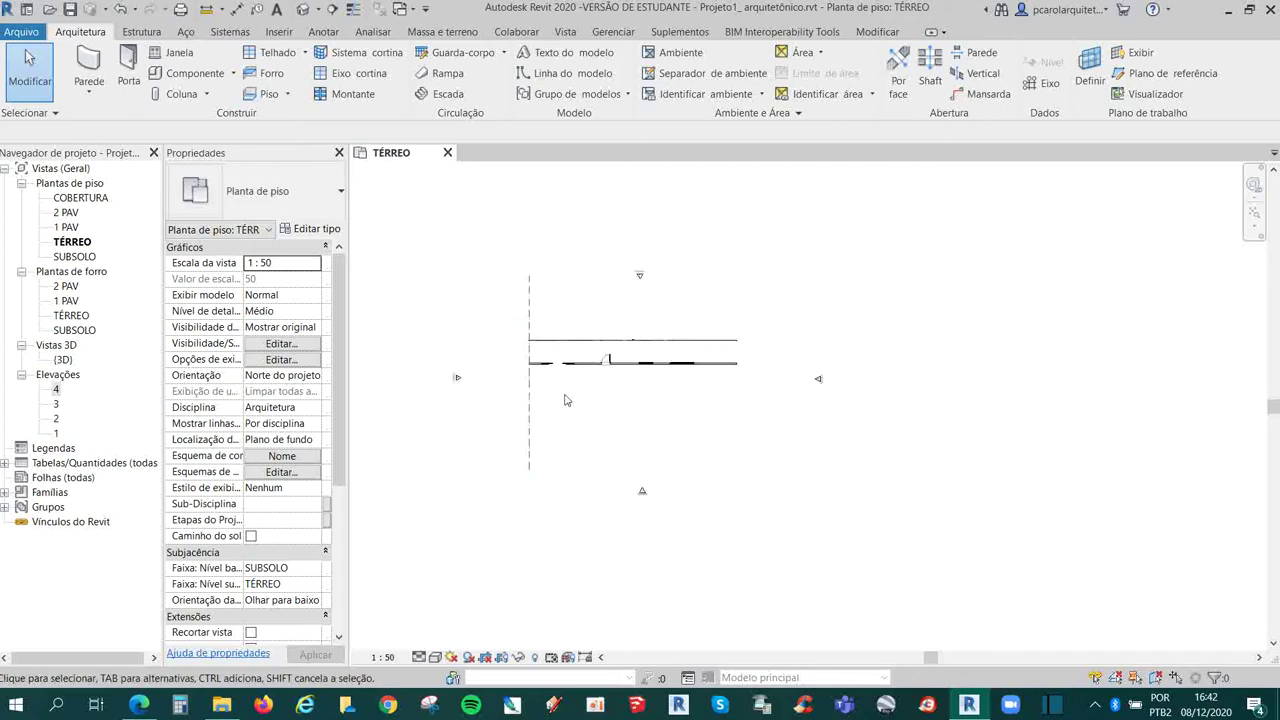
pyautogui.scroll(1, 540, 400)
pyautogui.scroll(1, 520, 385)
pyautogui.scroll(-2, 518, 380)
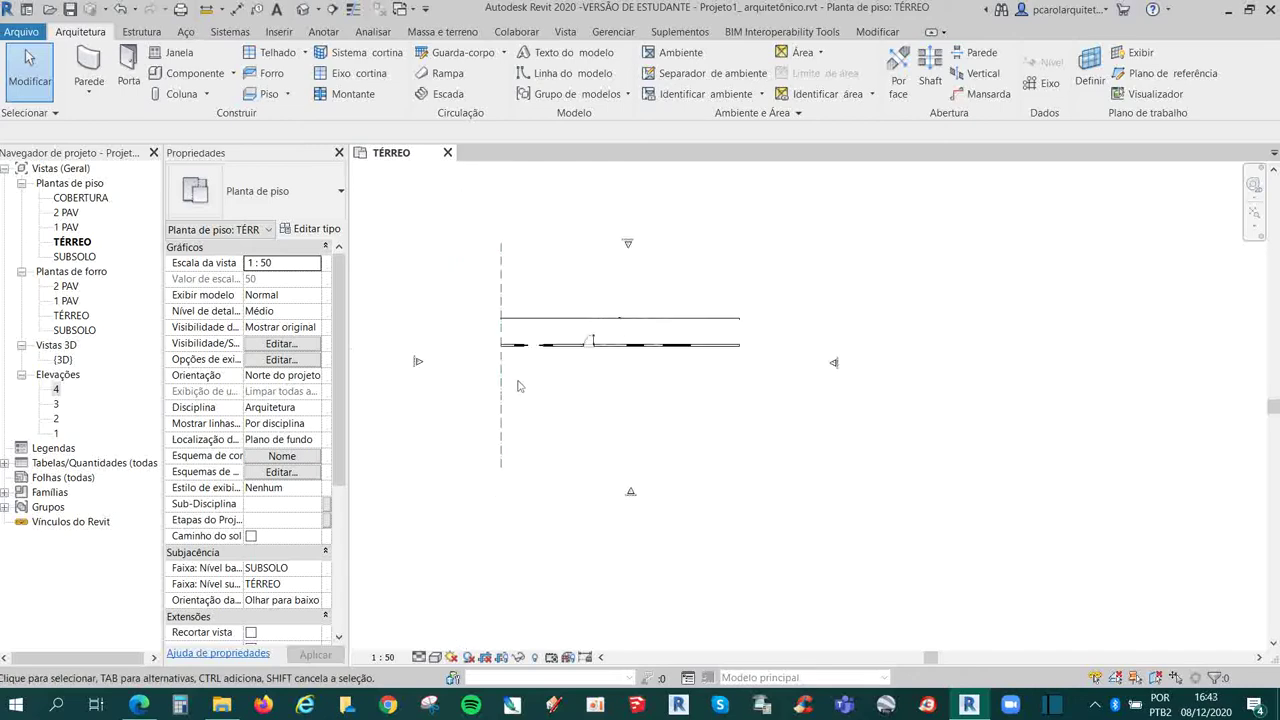
pyautogui.click(505, 391)
# - Draw horizontal grid D above the walls and pull its left end slightly inward
pyautogui.click(800, 222)
pyautogui.click(1045, 83)
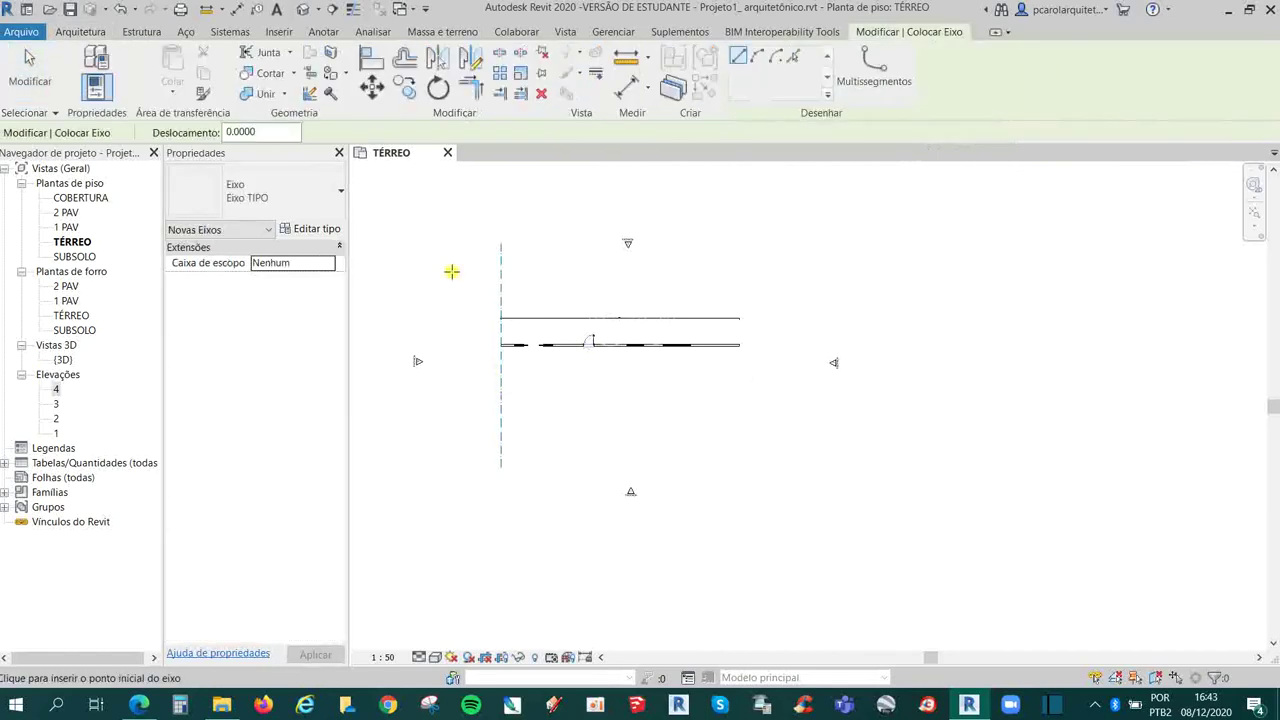
pyautogui.click(734, 277)
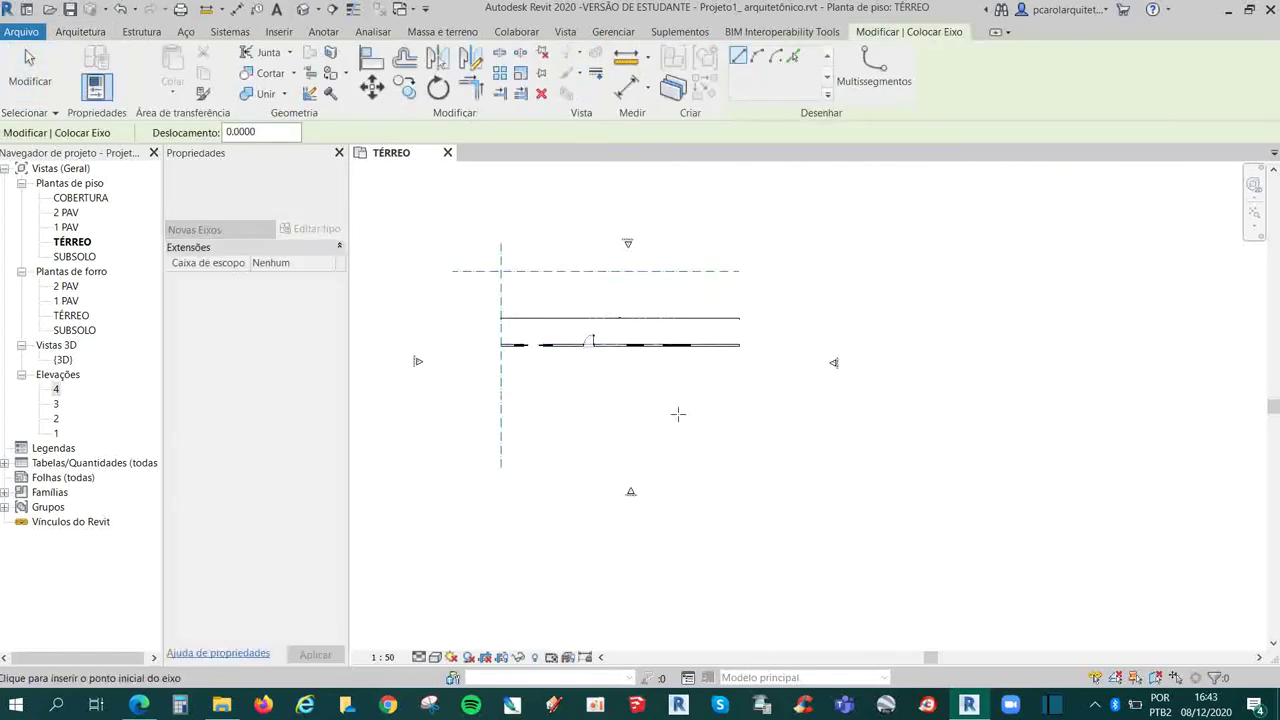
pyautogui.scroll(2, 450, 345)
pyautogui.press('Escape')
pyautogui.press('Escape')
pyautogui.click(646, 231)
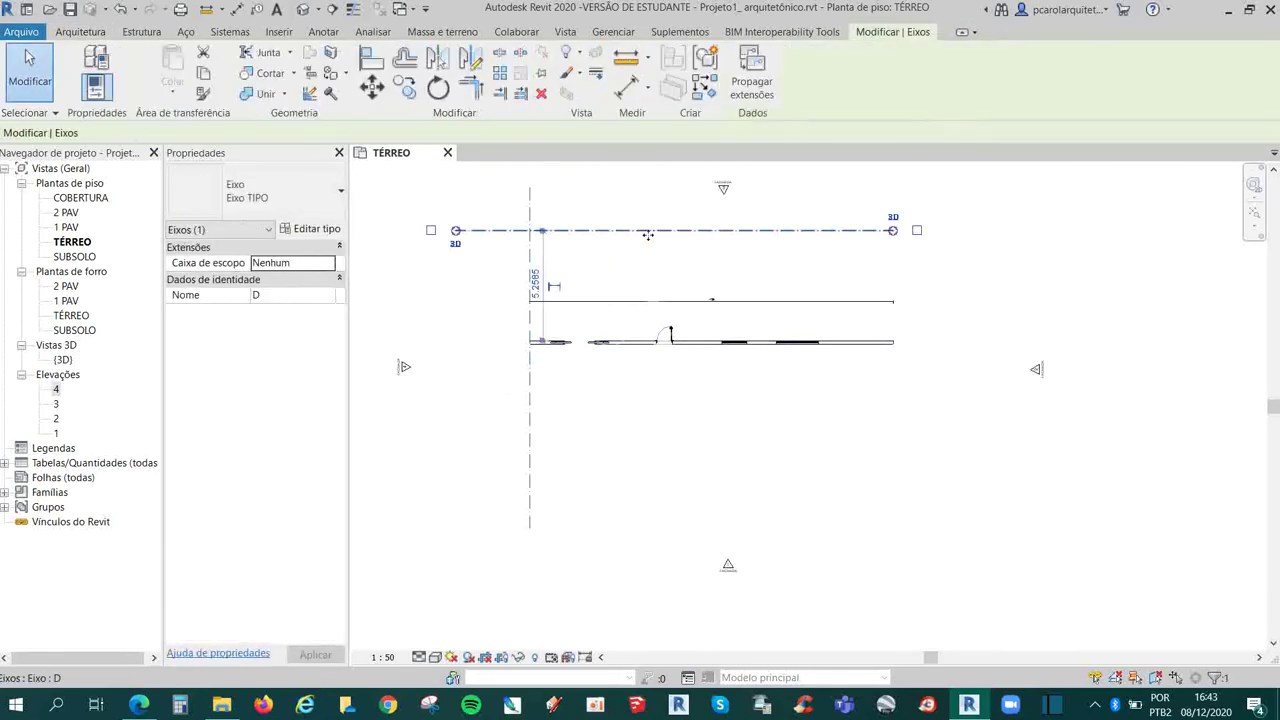
pyautogui.moveTo(457, 231); pyautogui.dragTo(493, 247)
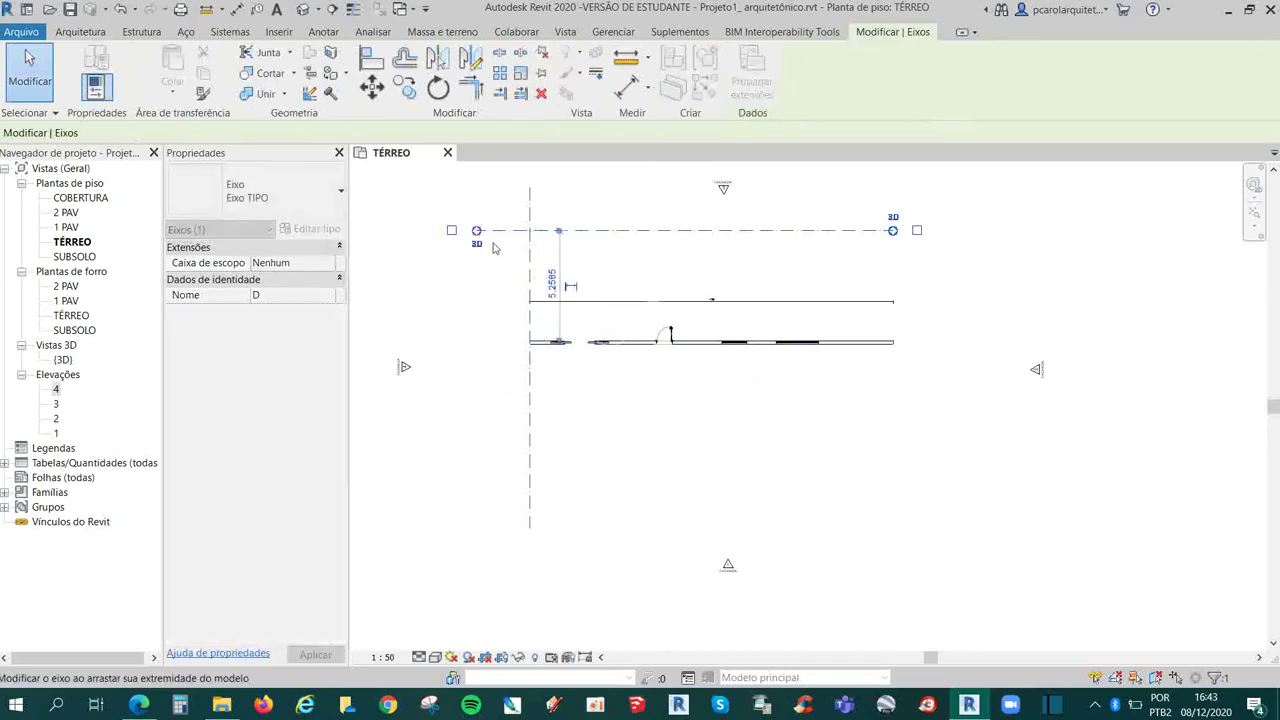
pyautogui.press('Escape')
# - Align the walls up onto grid D using AL
pyautogui.scroll(-2, 663, 463)
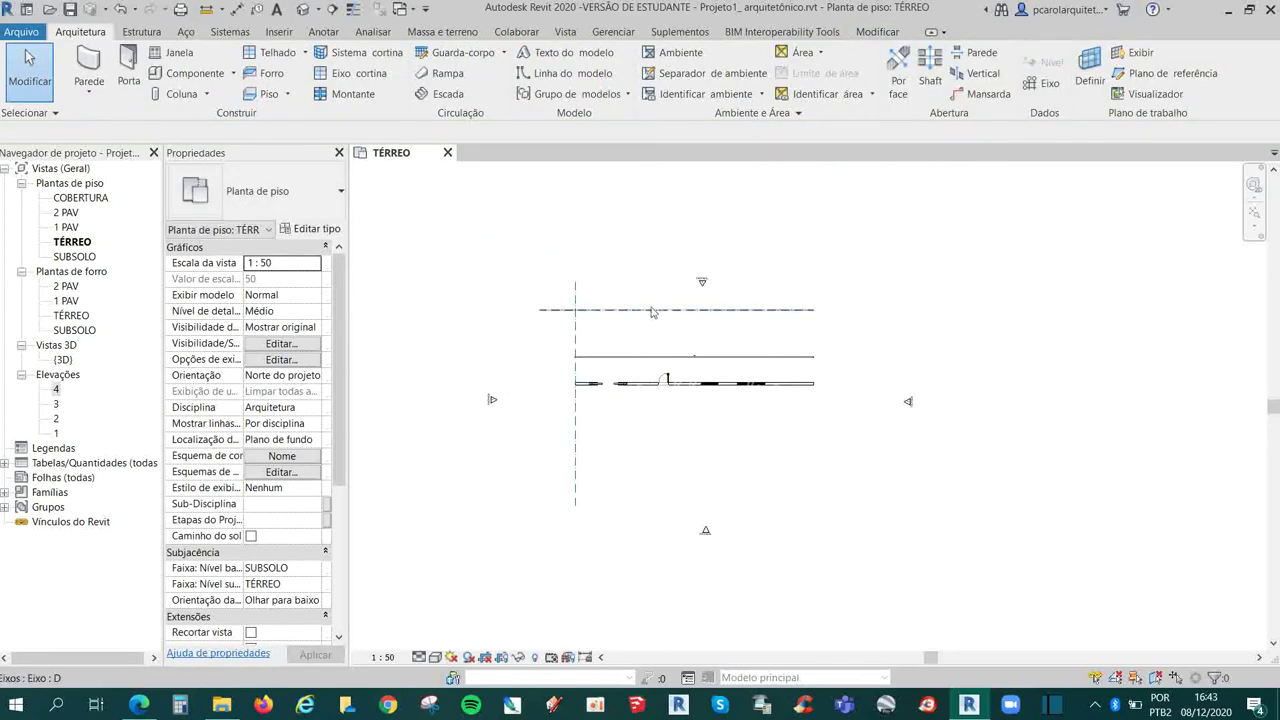
pyautogui.scroll(3, 684, 364)
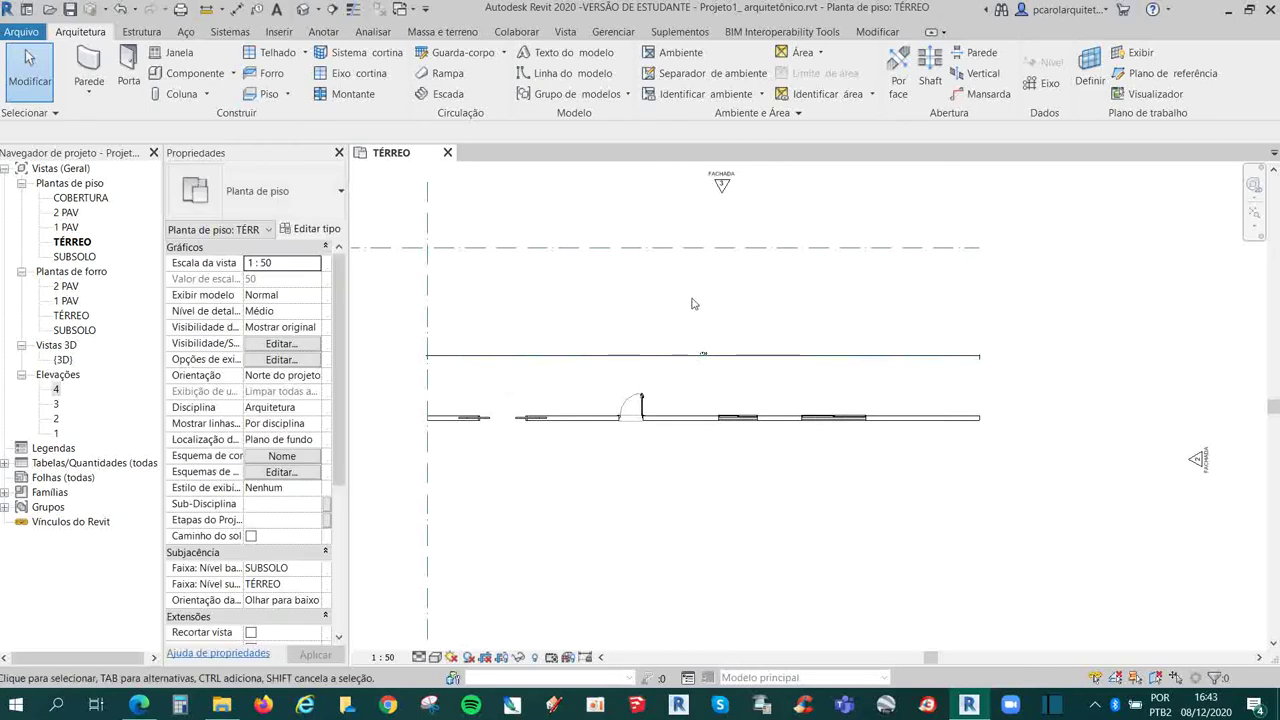
pyautogui.press('a')
pyautogui.press('l')
pyautogui.click(663, 252)
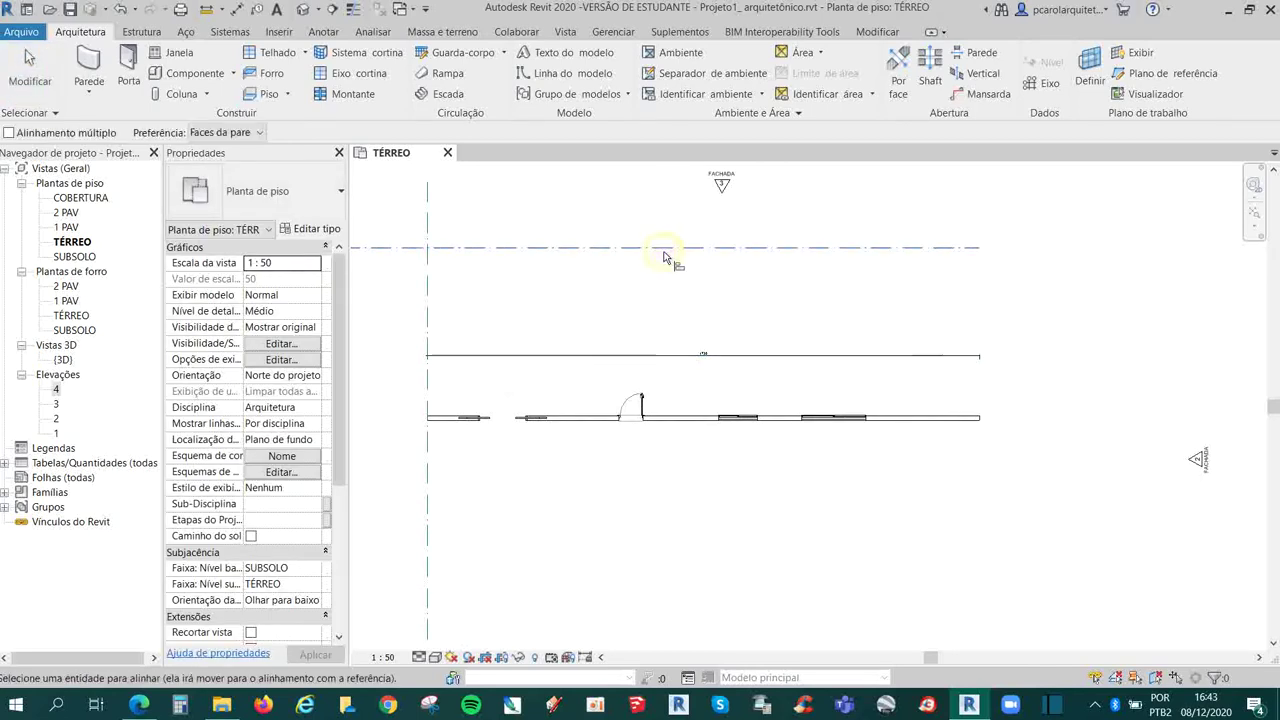
pyautogui.click(598, 414)
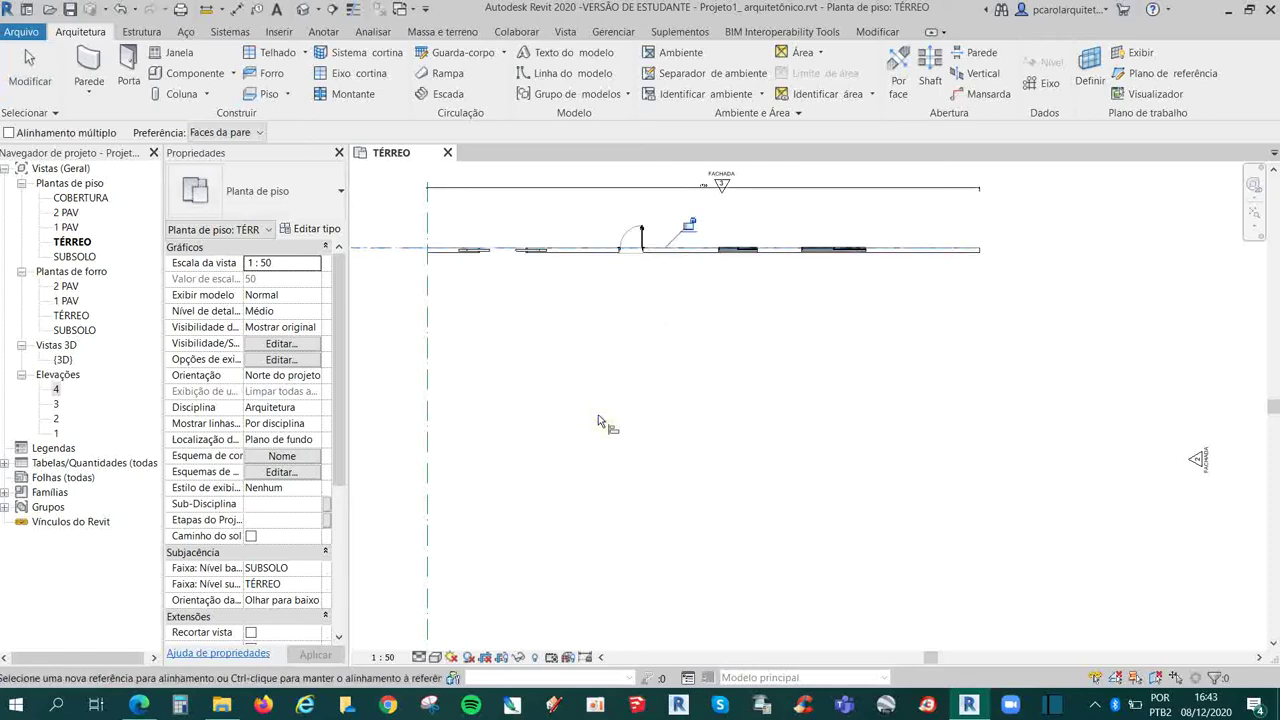
pyautogui.scroll(-2, 705, 467)
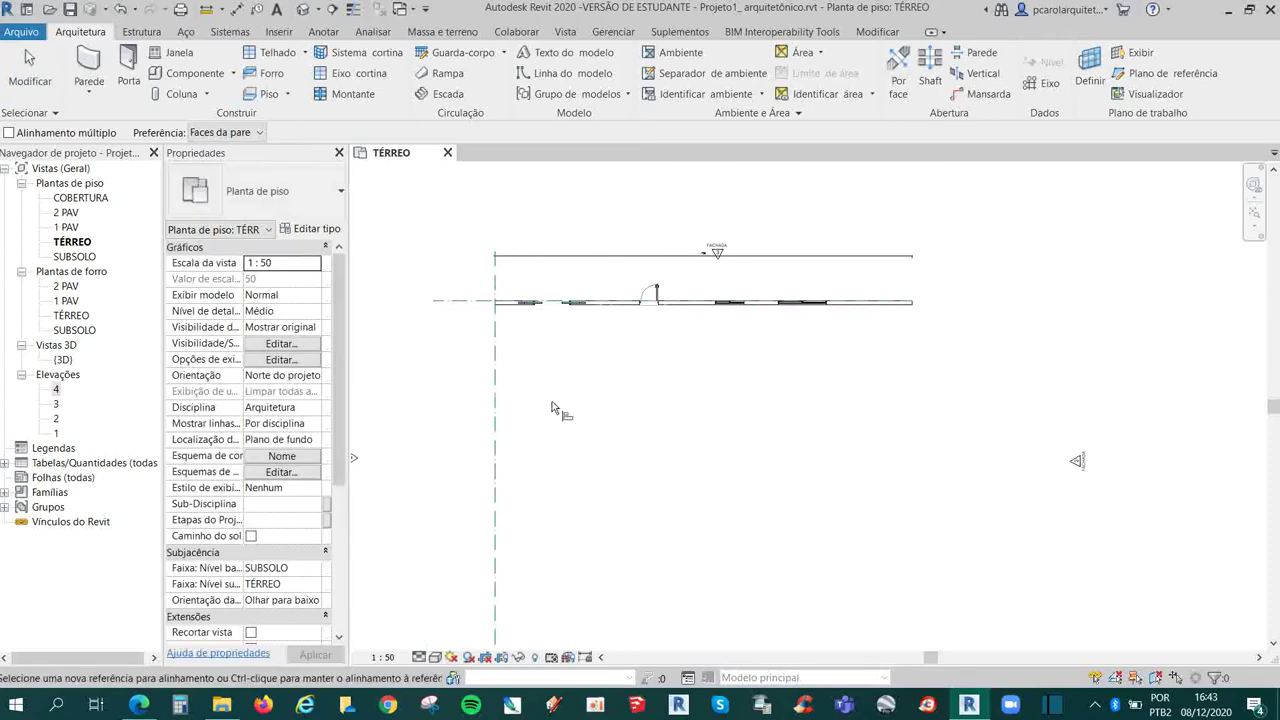
pyautogui.scroll(2, 645, 252)
pyautogui.press('Escape')
# - Move the 17.3000 dimension above the walls and align the door edge to the window edge
pyautogui.moveTo(614, 257)
pyautogui.mouseDown()
pyautogui.moveTo(625, 292)
pyautogui.moveTo(634, 214)
pyautogui.mouseUp()
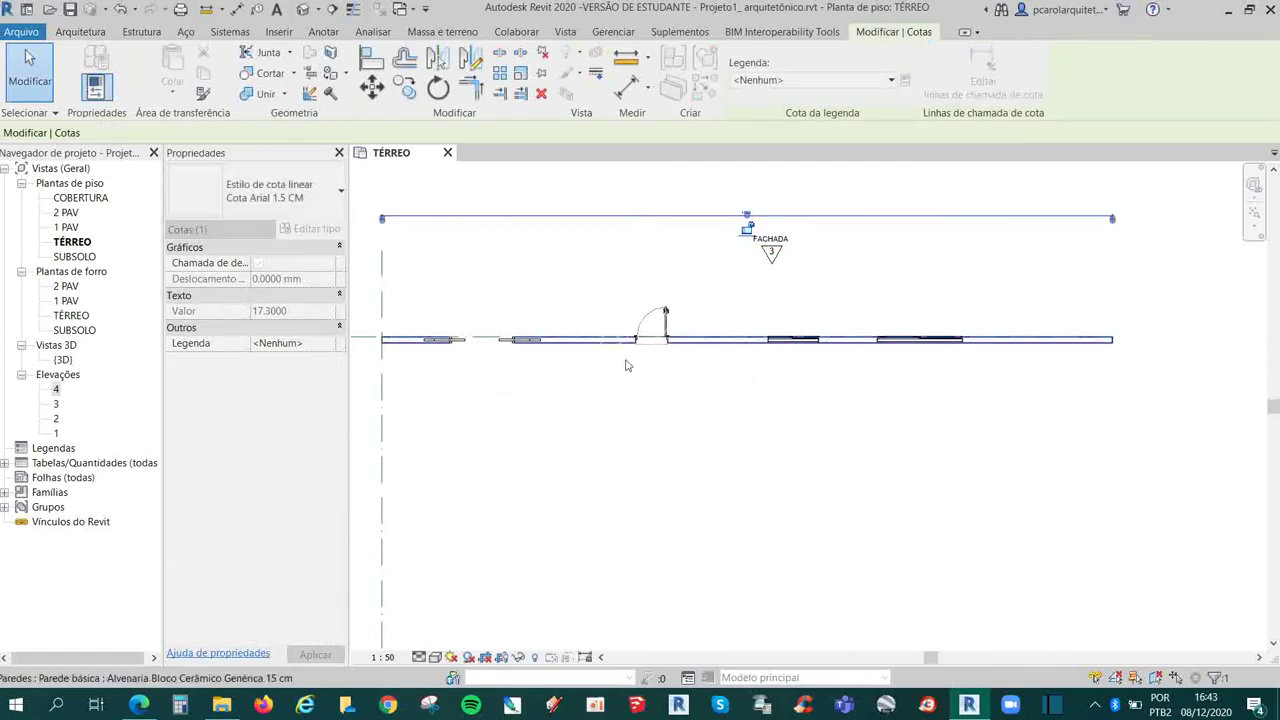
pyautogui.click(730, 437)
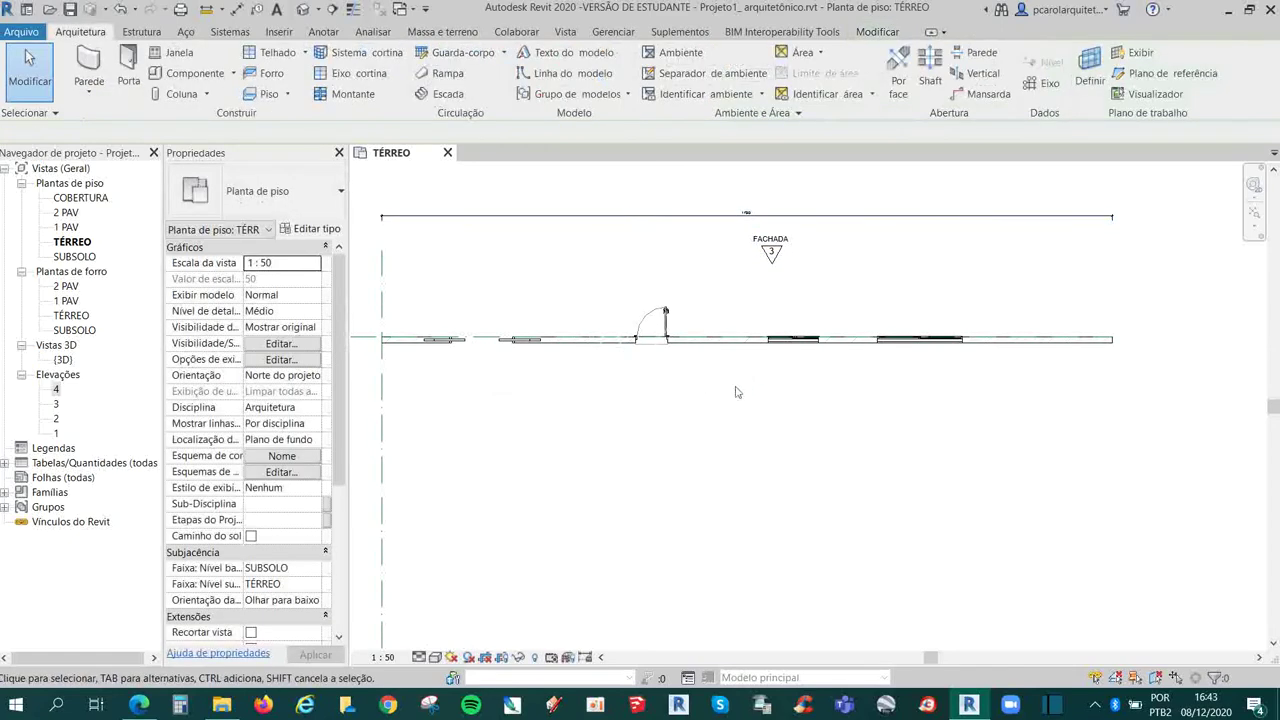
pyautogui.press('a')
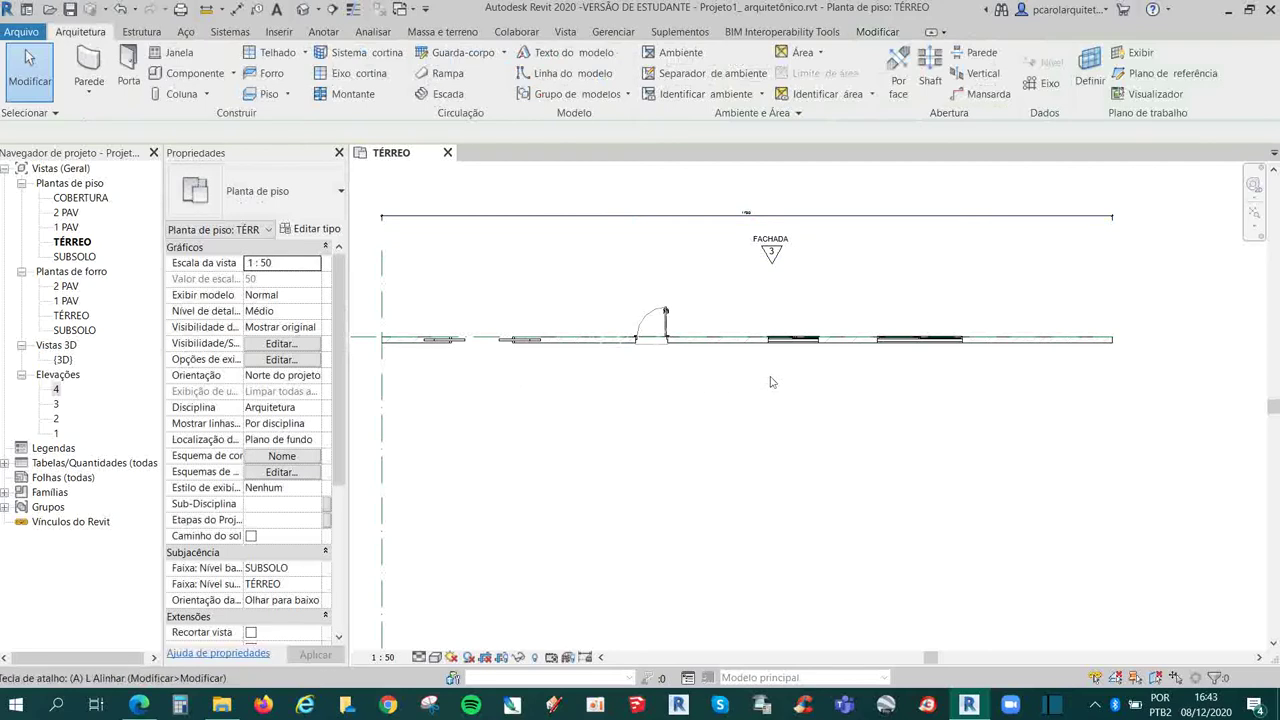
pyautogui.press('l')
pyautogui.scroll(3, 761, 356)
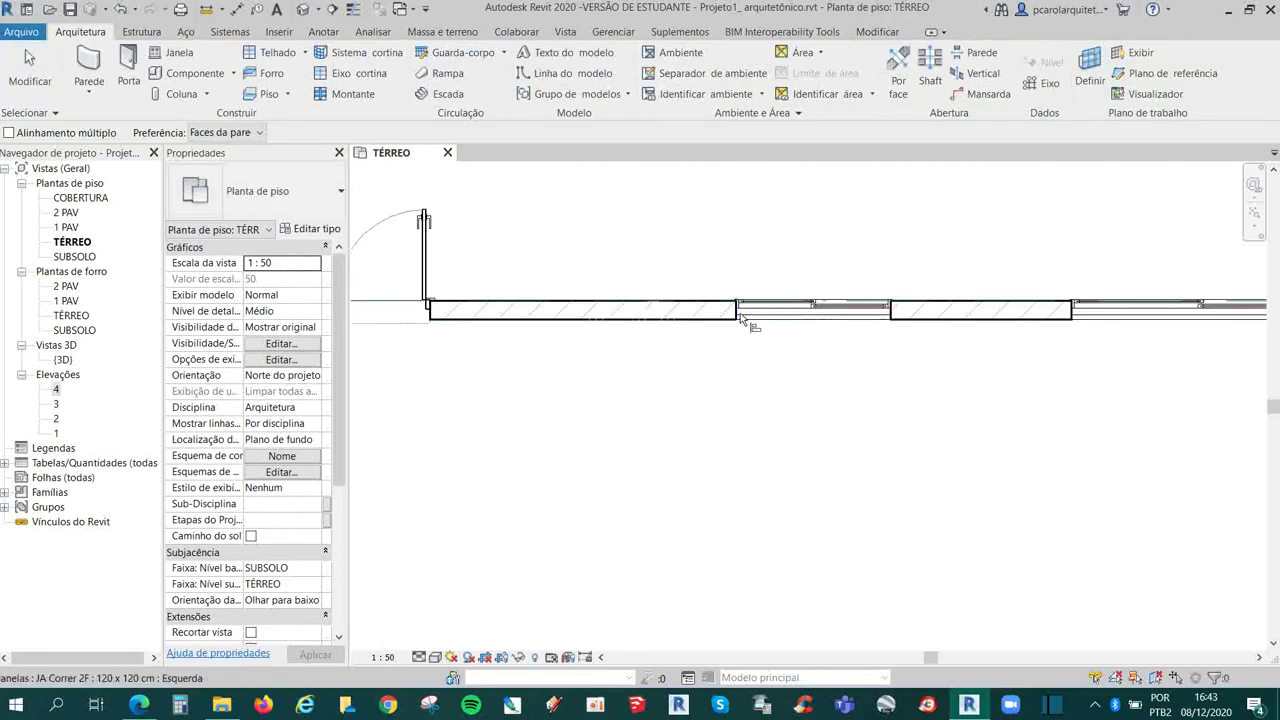
pyautogui.click(737, 318)
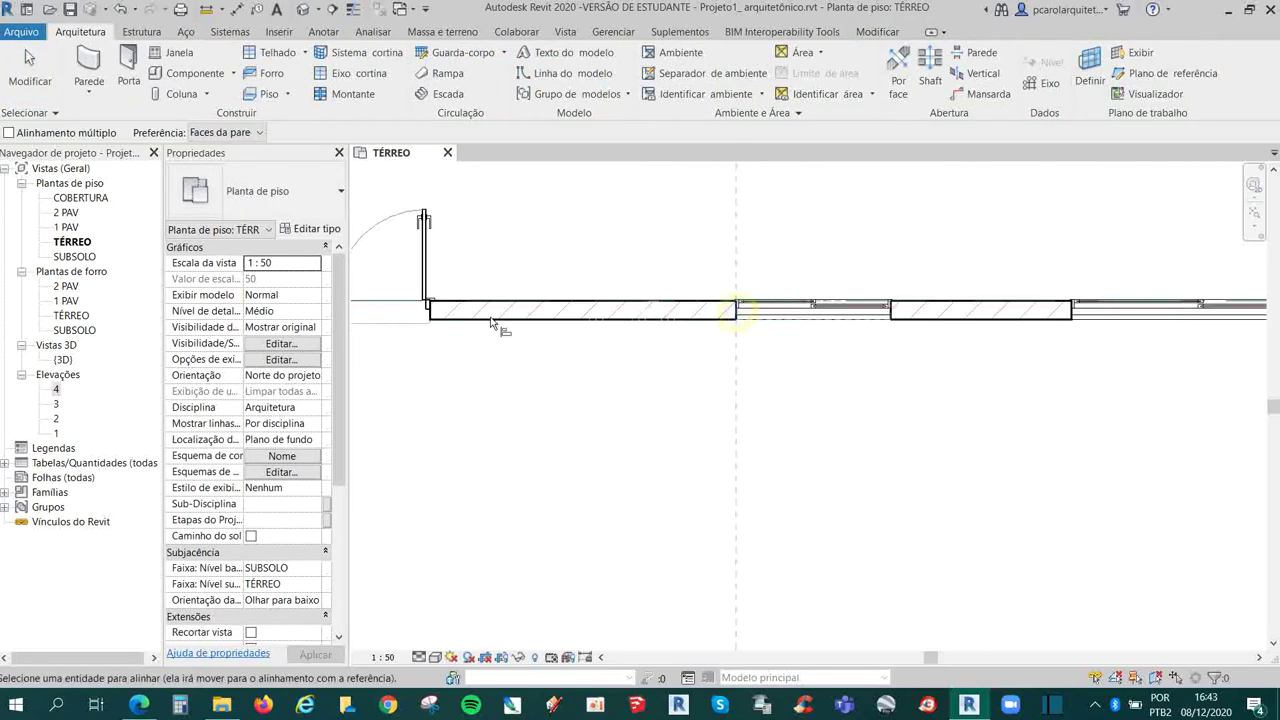
pyautogui.click(429, 316)
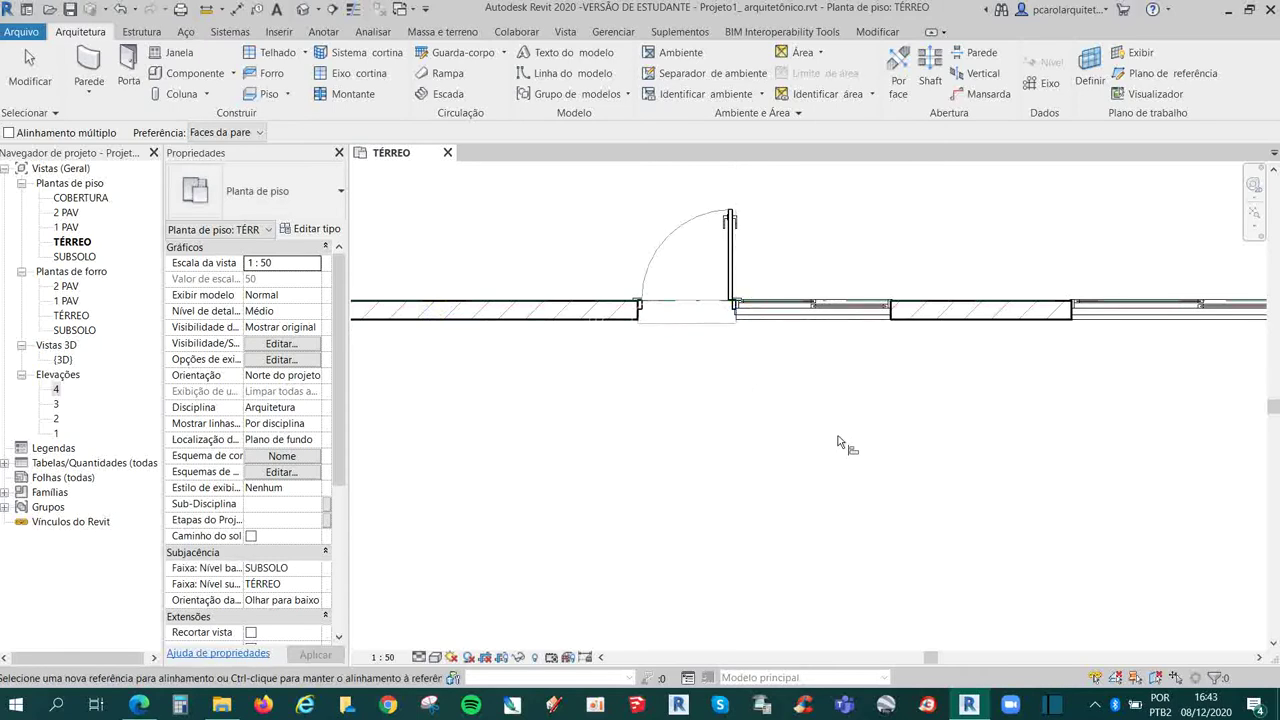
pyautogui.scroll(-5, 840, 443)
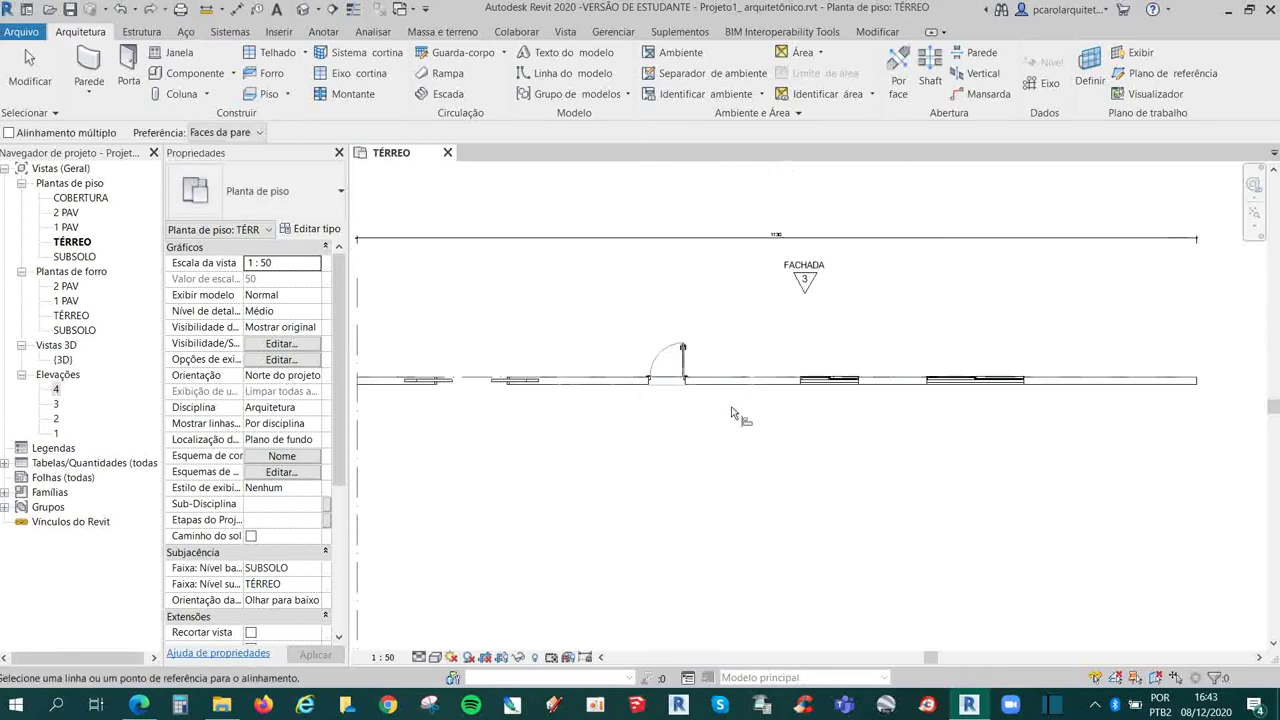
pyautogui.press('Escape')
pyautogui.press('Escape')
# - Turn on the bubble at the top end of vertical grid C
pyautogui.scroll(-2, 690, 430)
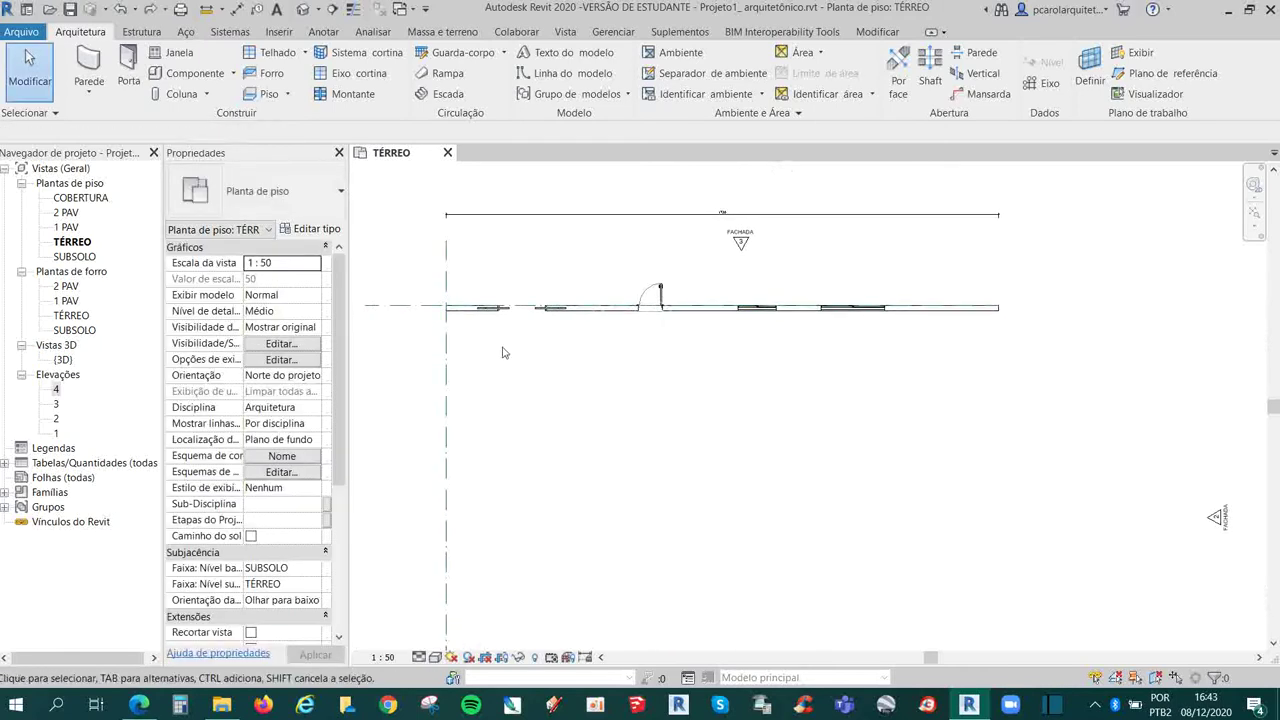
pyautogui.moveTo(668, 416); pyautogui.dragTo(650, 393, button='middle')
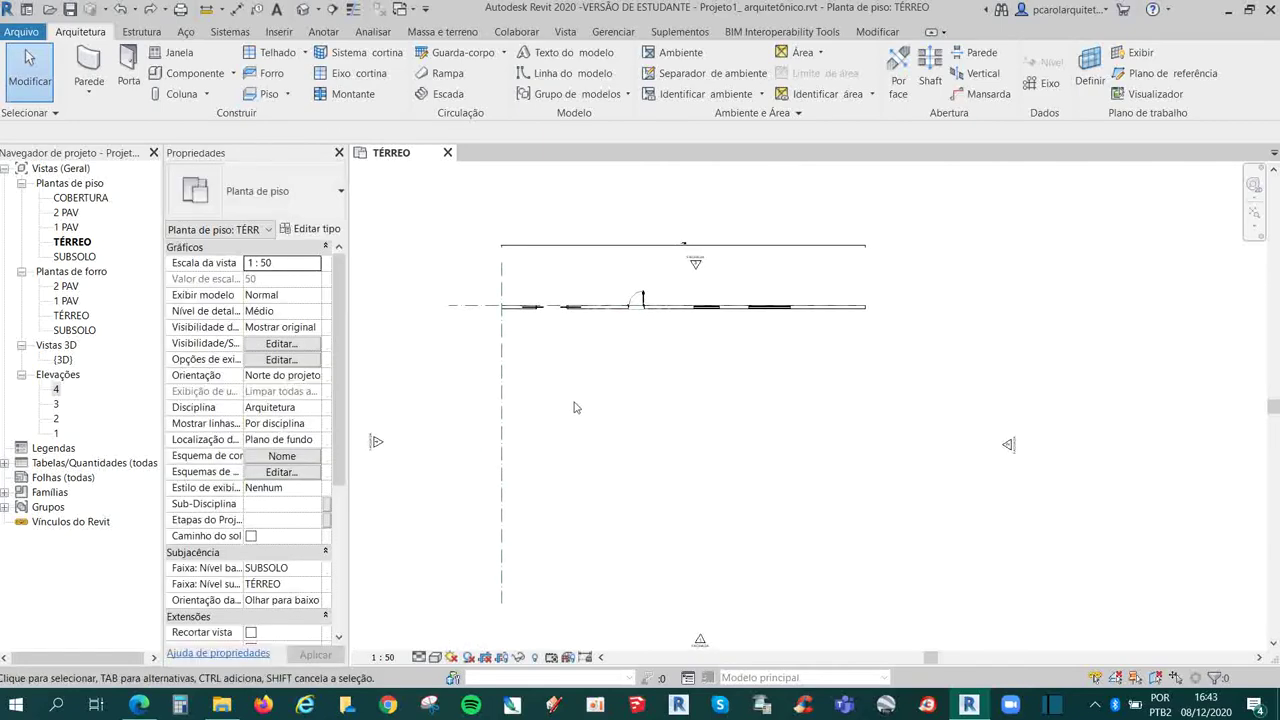
pyautogui.click(502, 390)
pyautogui.click(518, 507)
pyautogui.click(502, 400)
pyautogui.click(503, 241)
pyautogui.scroll(2, 555, 258)
pyautogui.scroll(2, 565, 255)
pyautogui.click(561, 271)
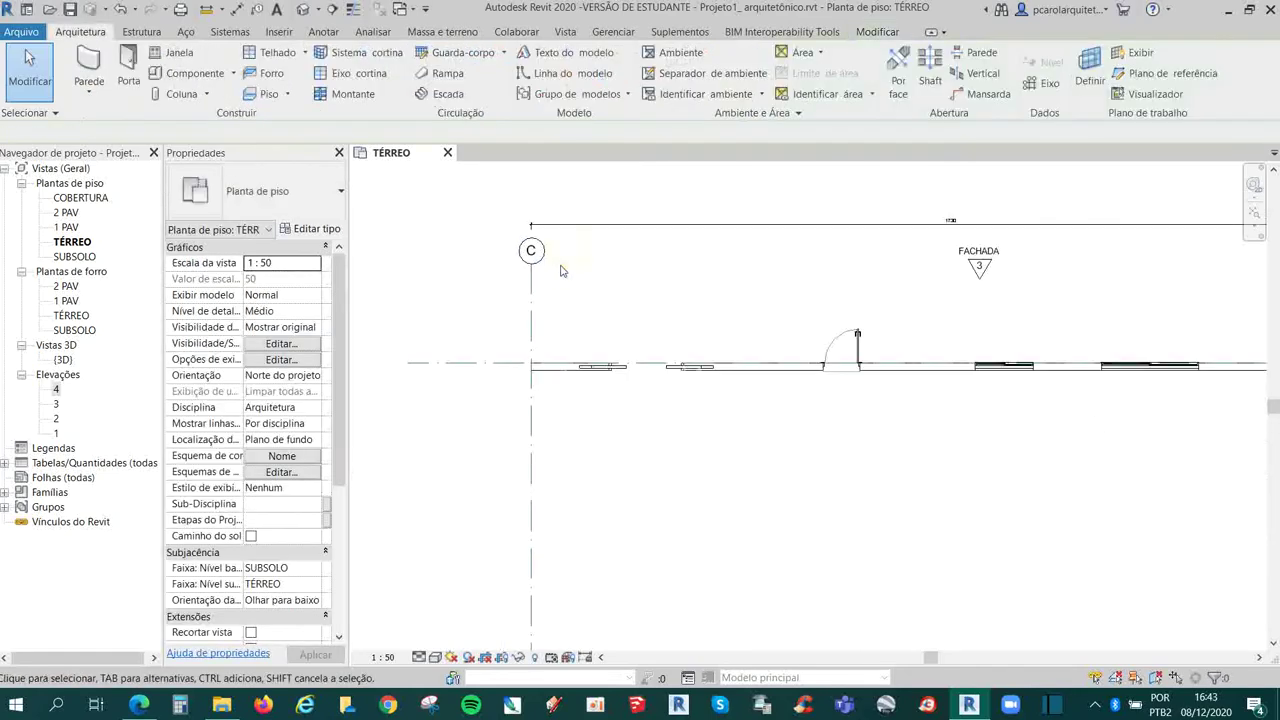
# - Rename vertical grid C to 1 by editing its bubble label
pyautogui.scroll(-2, 558, 264)
pyautogui.click(512, 331)
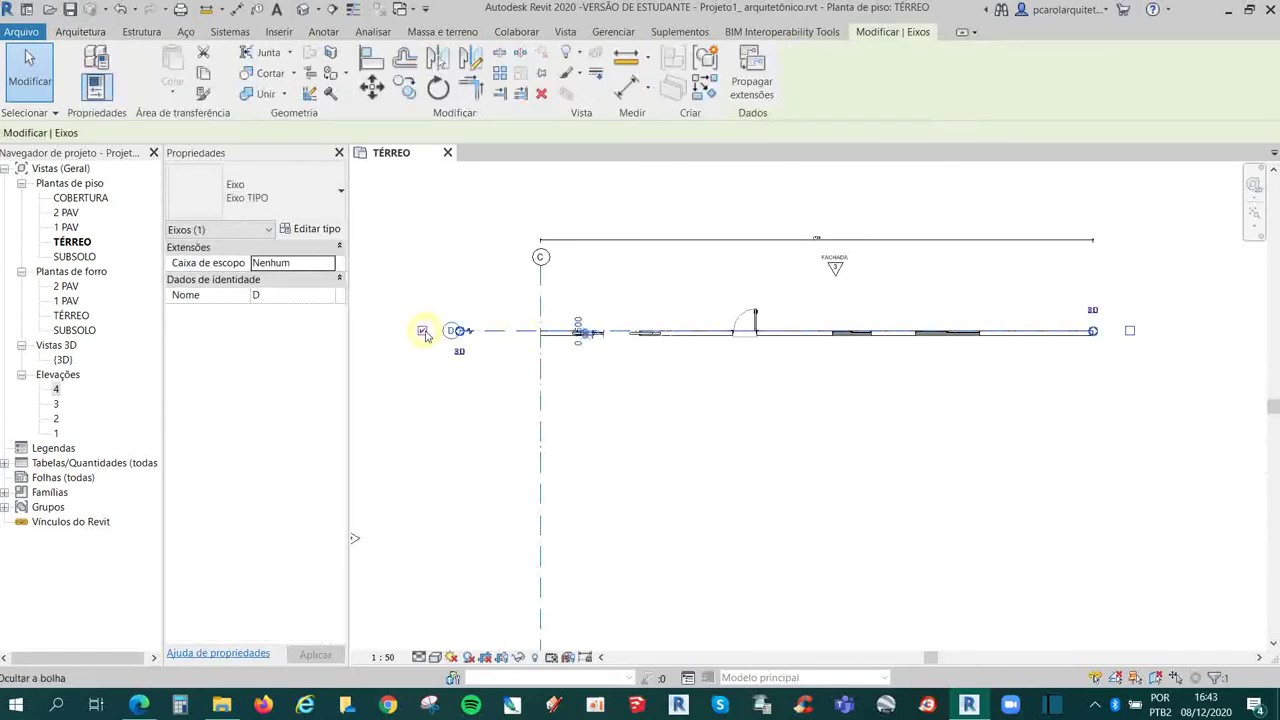
pyautogui.click(657, 409)
pyautogui.scroll(-2, 602, 330)
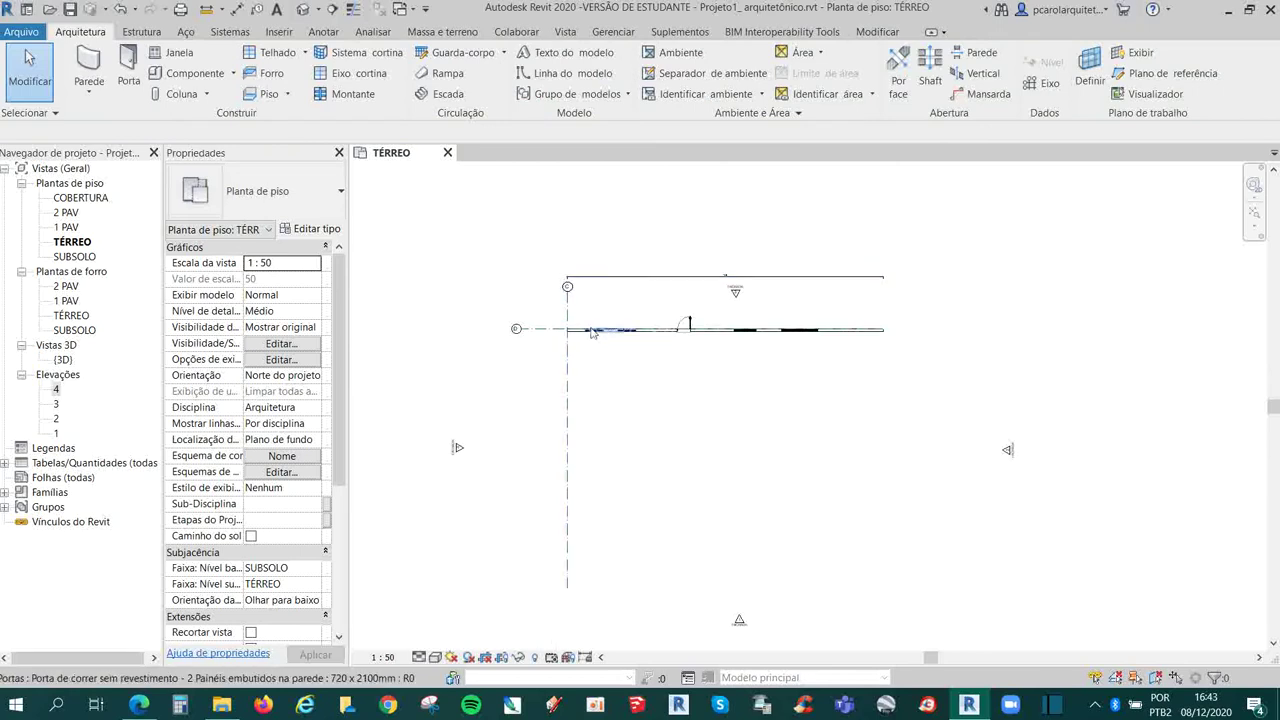
pyautogui.scroll(2, 585, 333)
pyautogui.scroll(2, 585, 333)
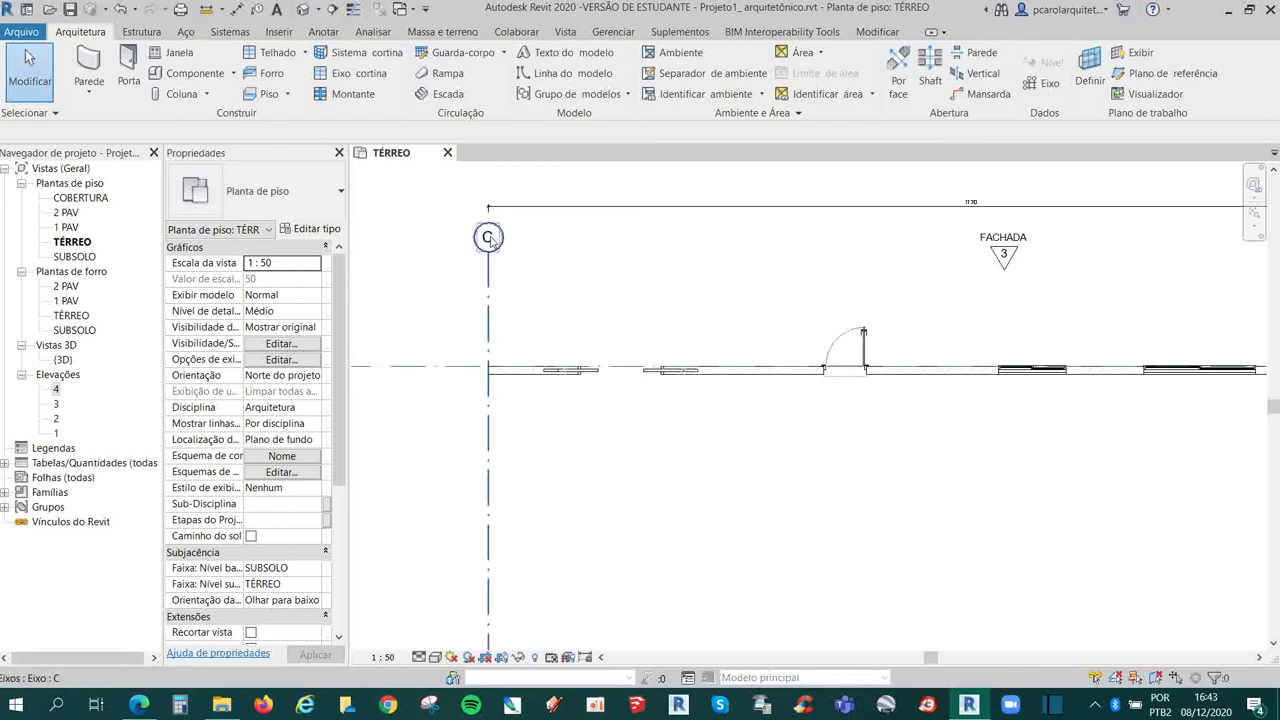
pyautogui.click(488, 238)
pyautogui.click(488, 238)
pyautogui.write('1')
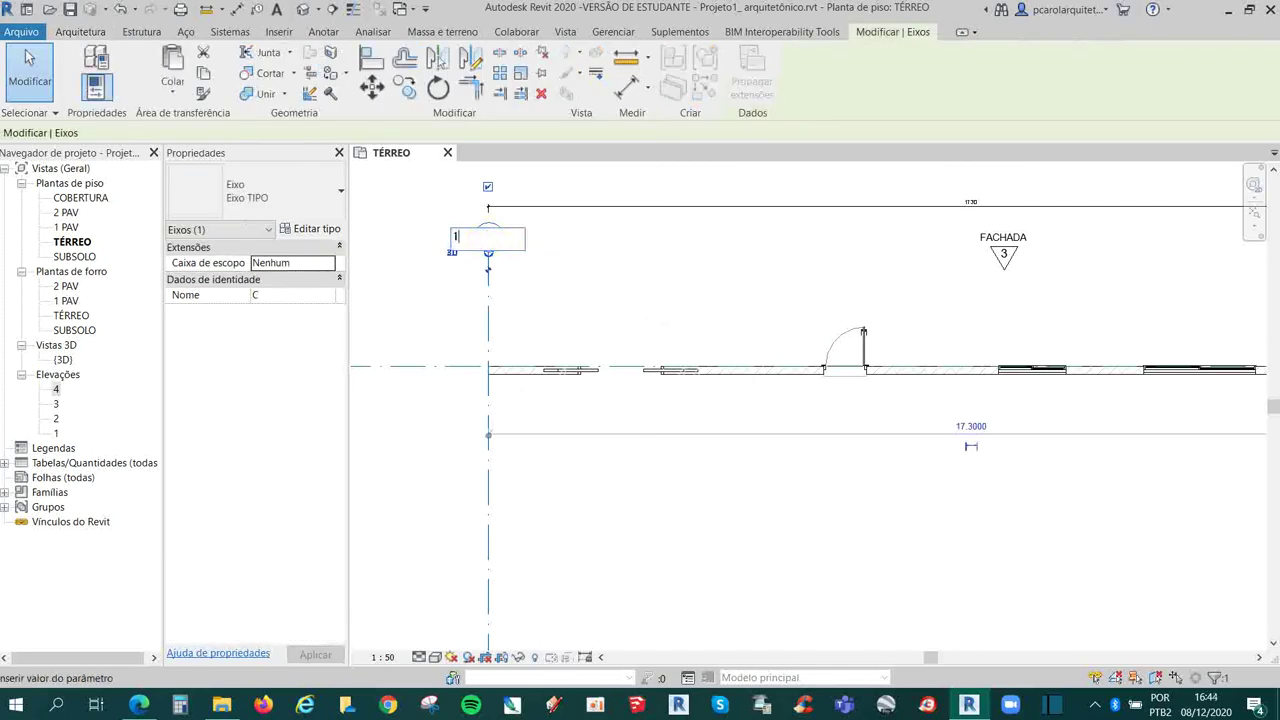
pyautogui.press('Return')
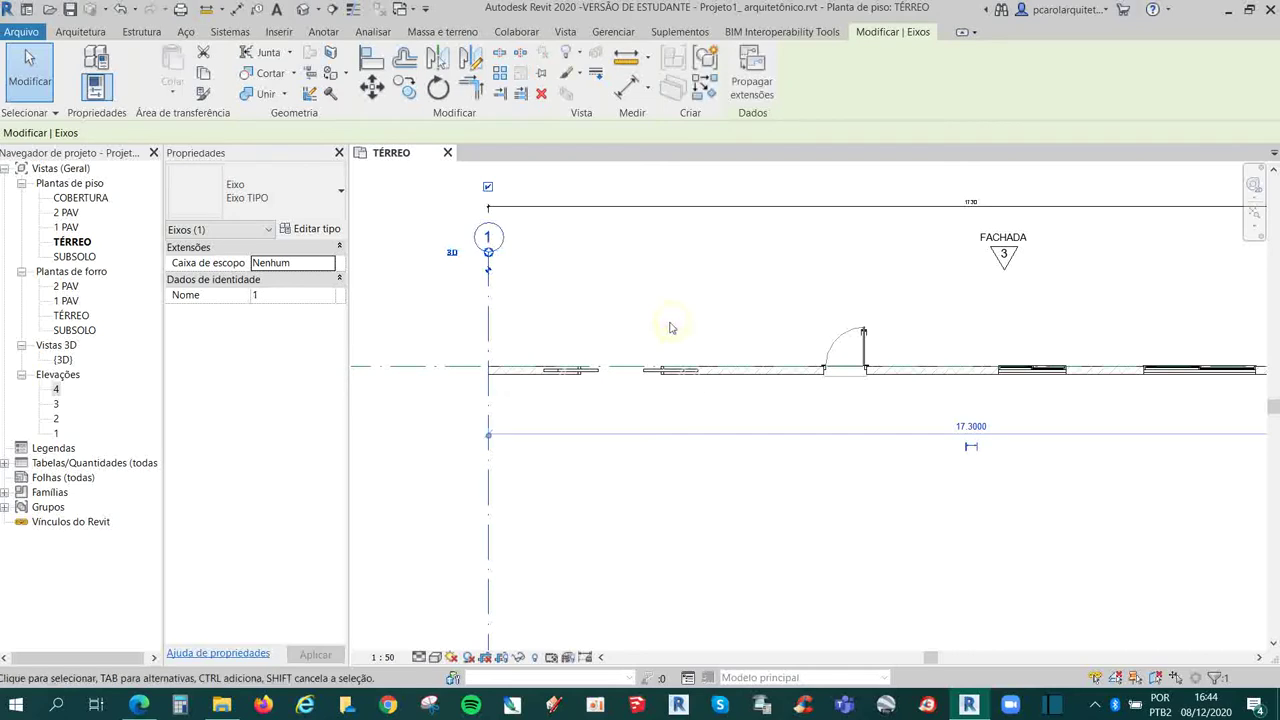
# - Rename horizontal grid D to A by editing its bubble label
pyautogui.scroll(-2, 674, 326)
pyautogui.scroll(1, 674, 326)
pyautogui.scroll(1, 540, 317)
pyautogui.click(481, 311)
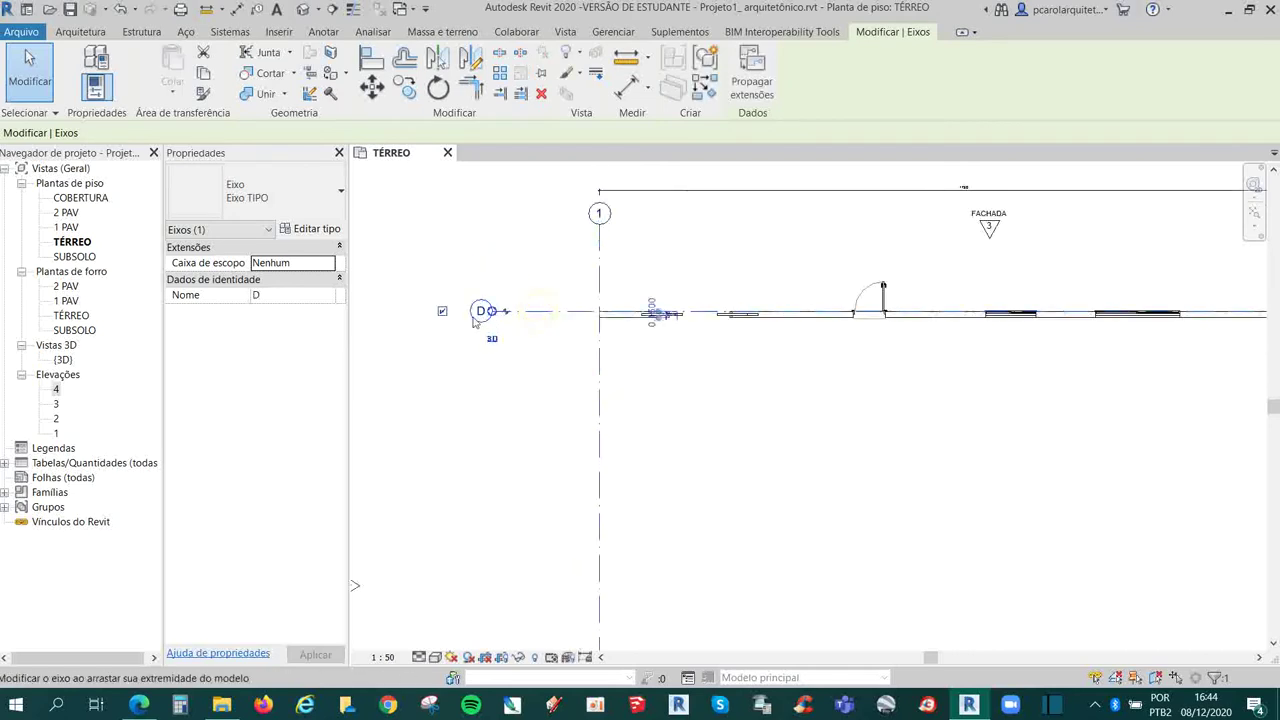
pyautogui.scroll(3, 486, 309)
pyautogui.click(489, 305)
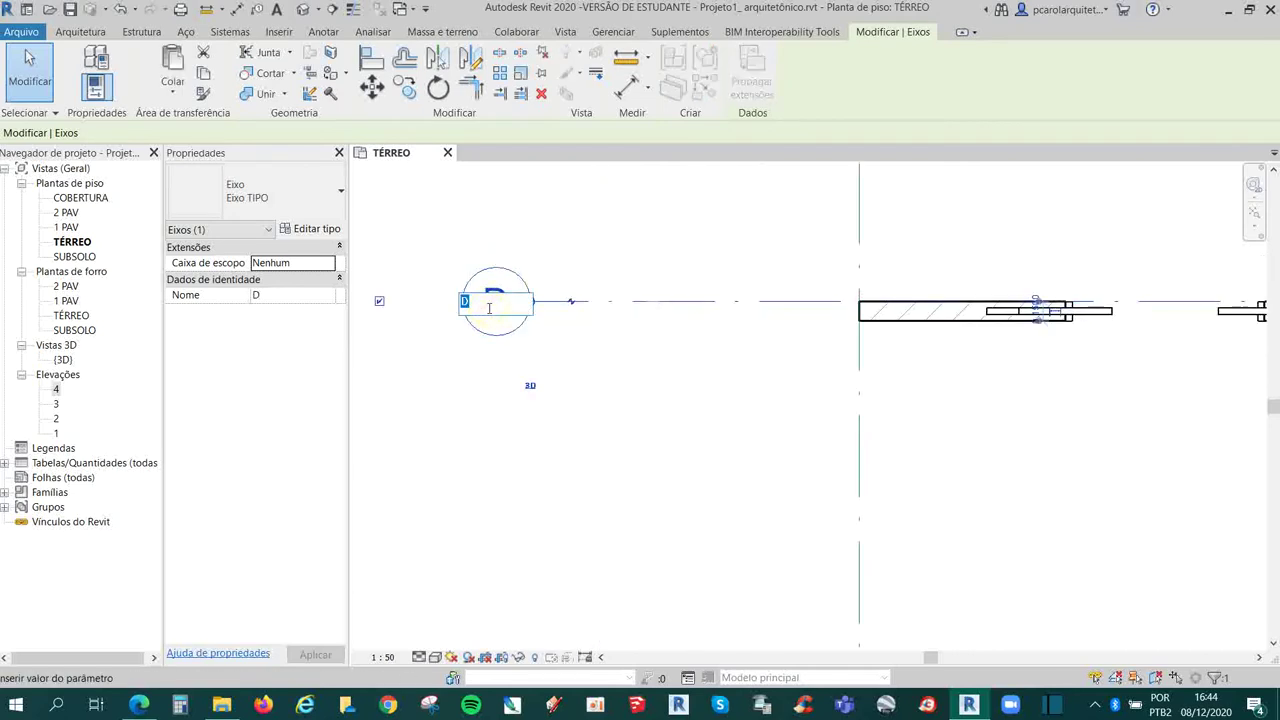
pyautogui.write('A')
pyautogui.press('Return')
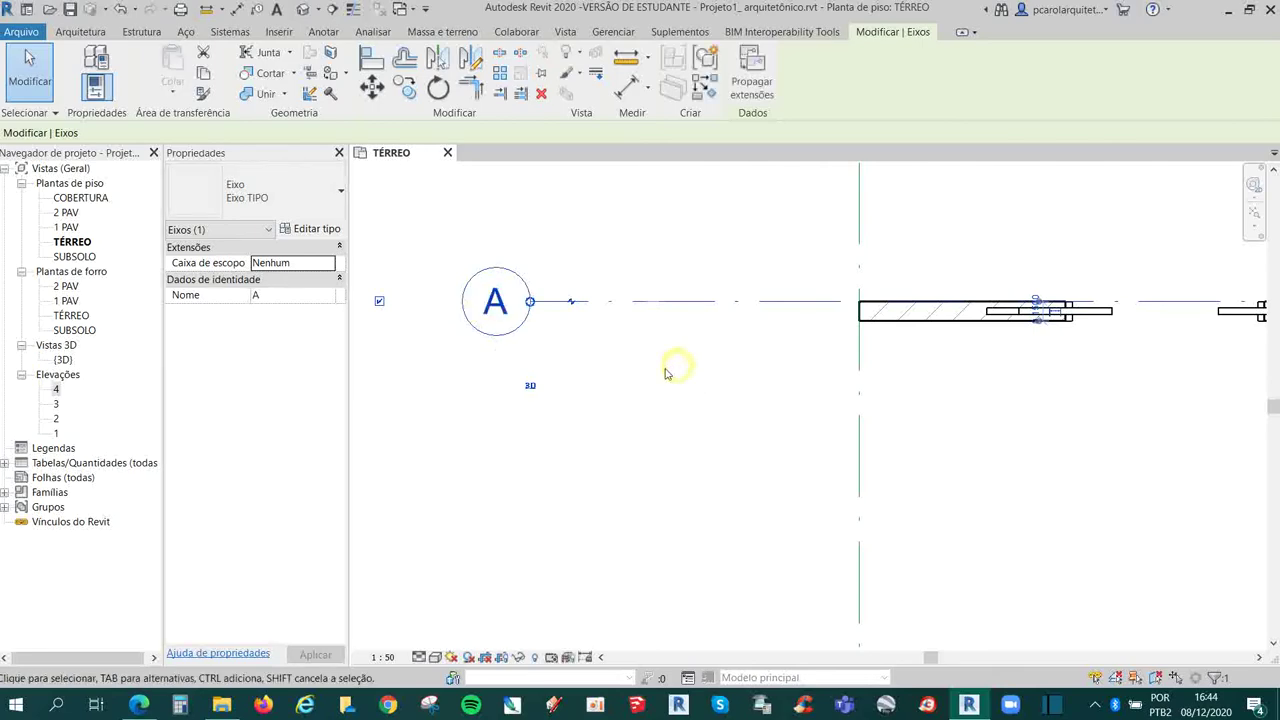
pyautogui.scroll(-2, 677, 366)
pyautogui.scroll(-2, 685, 385)
pyautogui.click(690, 401)
pyautogui.scroll(-2, 690, 401)
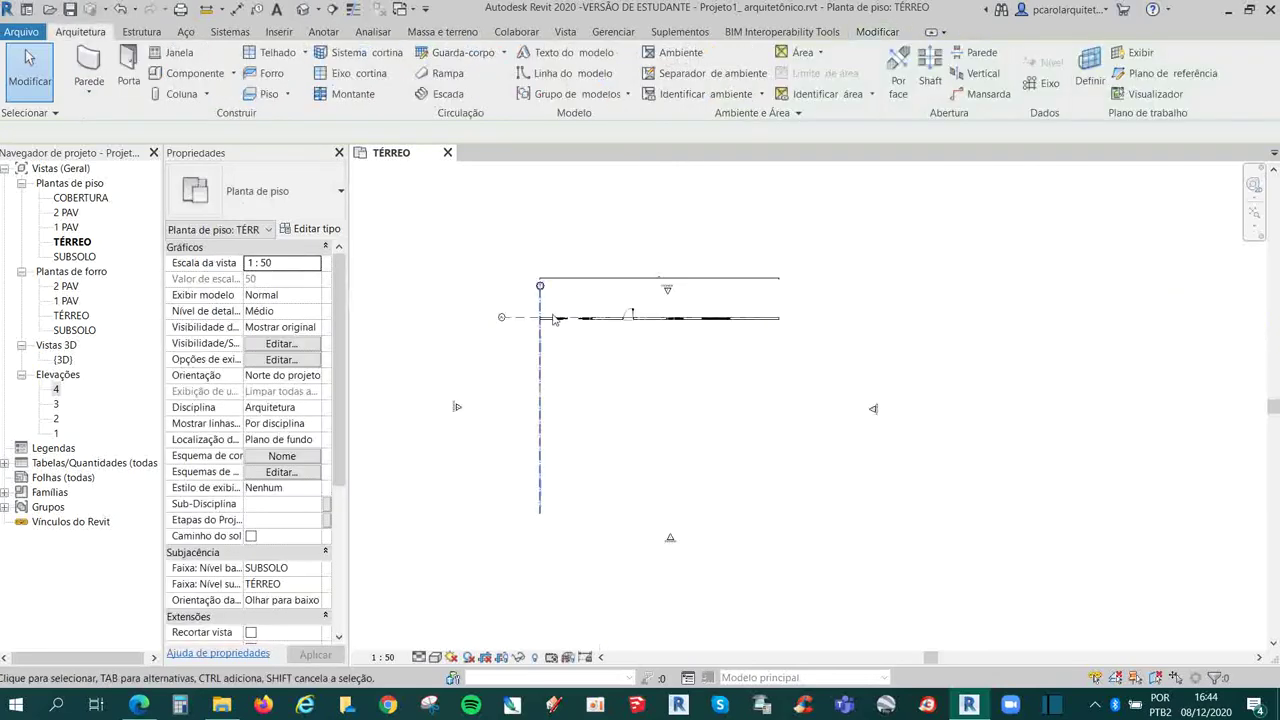
# - Copy grid 1 six metres to the right to create grid B
pyautogui.scroll(1, 597, 399)
pyautogui.scroll(2, 694, 365)
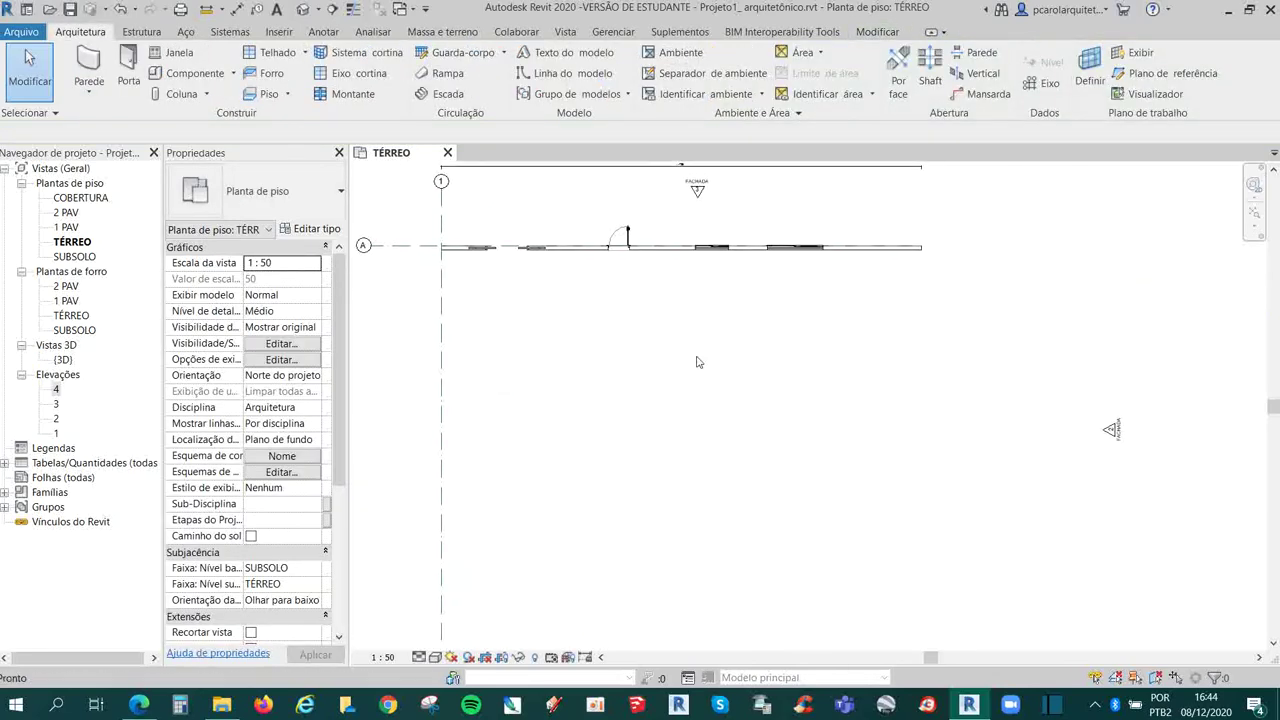
pyautogui.click(441, 311)
pyautogui.scroll(-3, 563, 349)
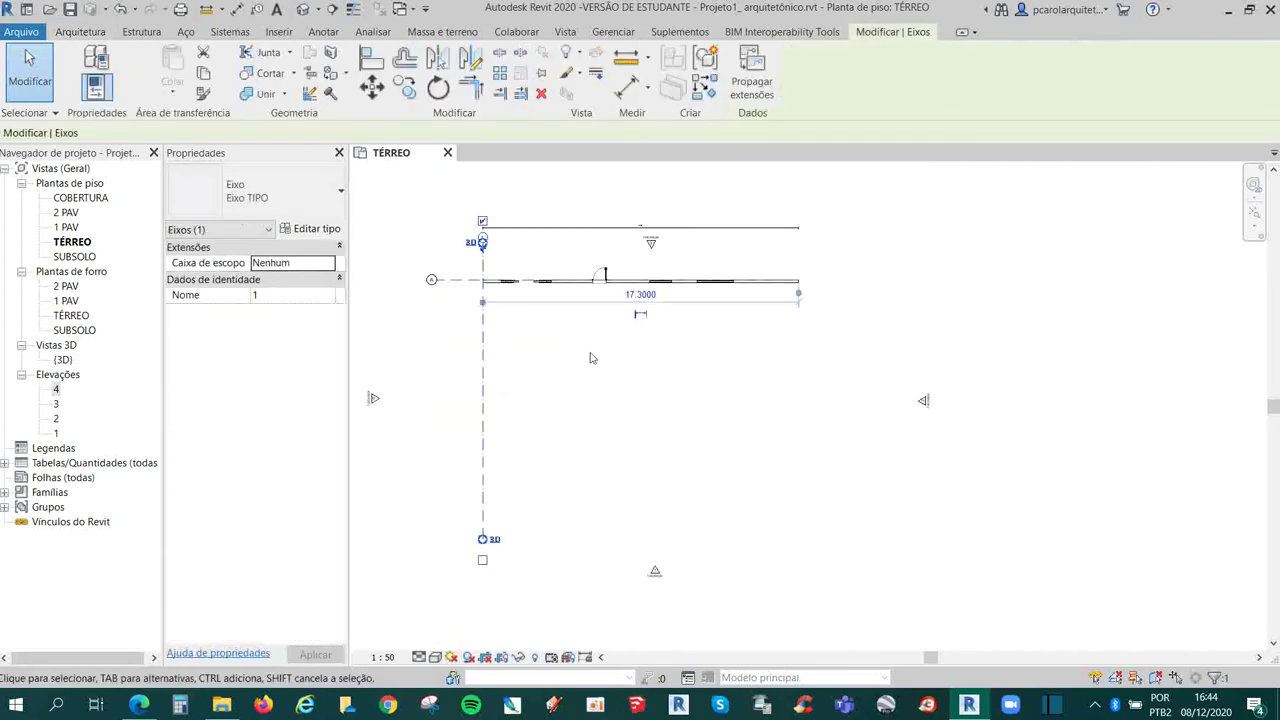
pyautogui.click(608, 363)
pyautogui.click(483, 336)
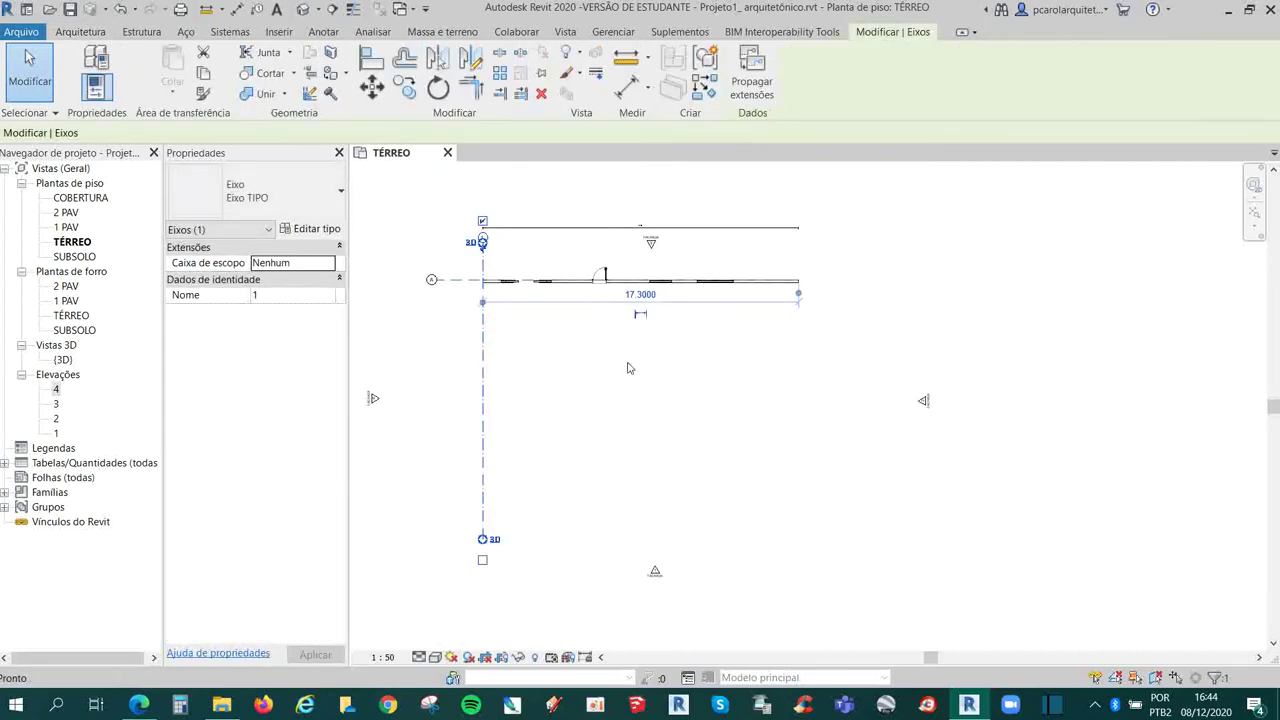
pyautogui.press('m')
pyautogui.press('v')
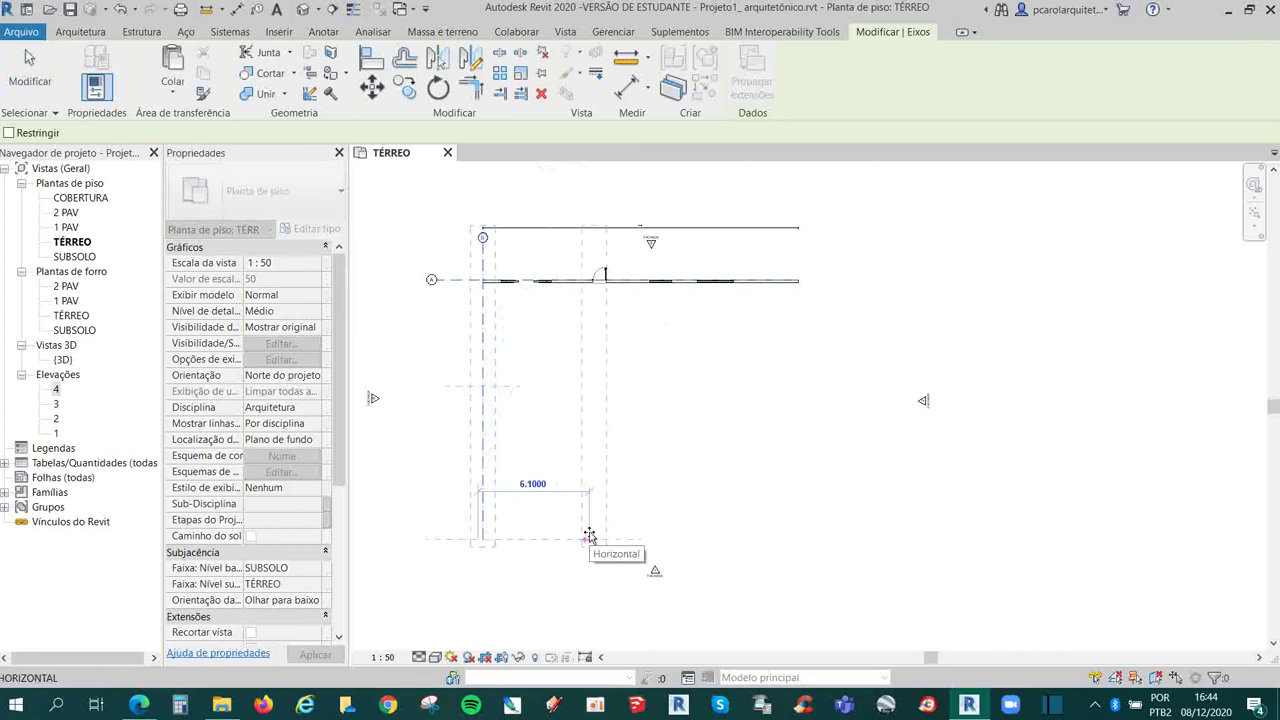
pyautogui.write('6')
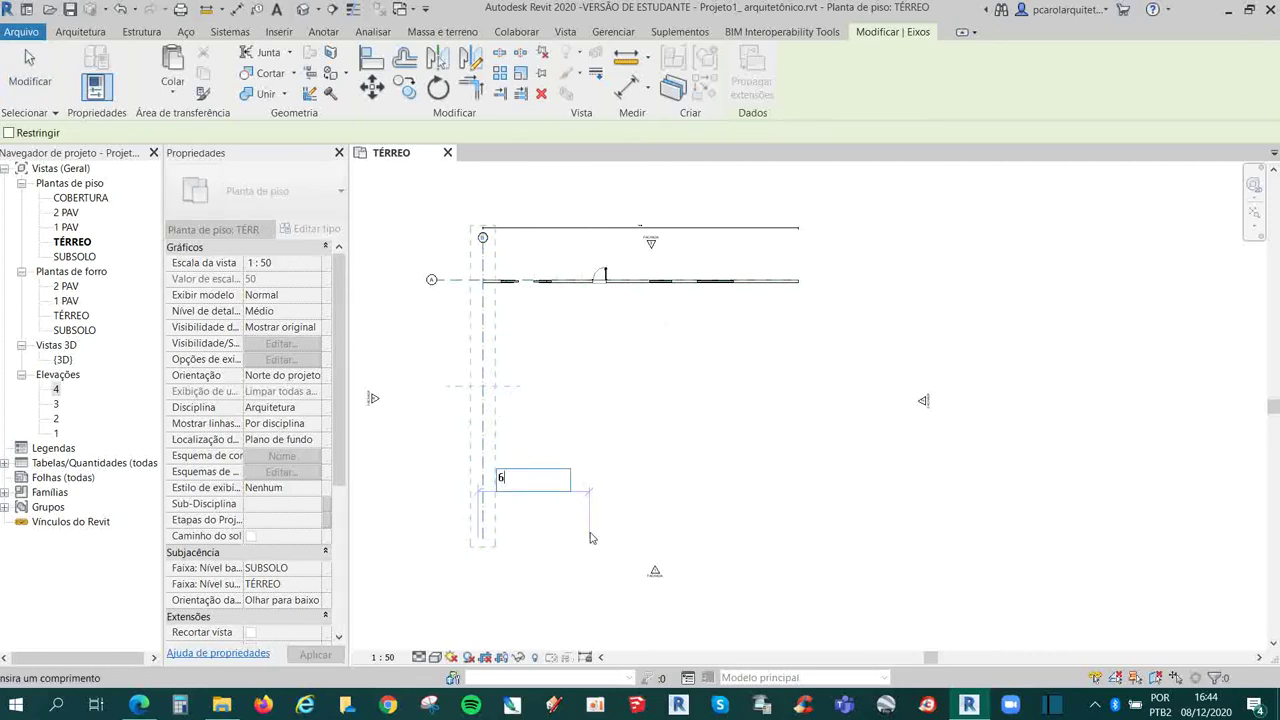
pyautogui.press('Return')
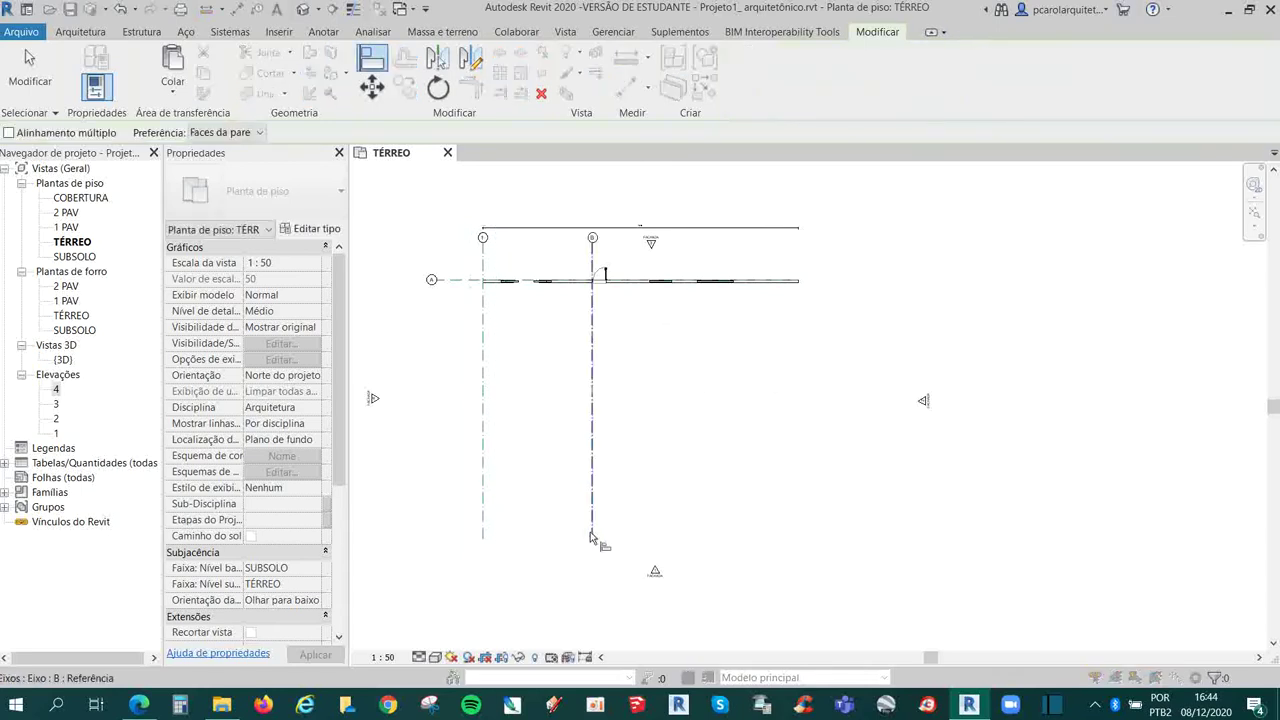
pyautogui.press('Escape')
pyautogui.scroll(2, 603, 265)
pyautogui.scroll(1, 595, 290)
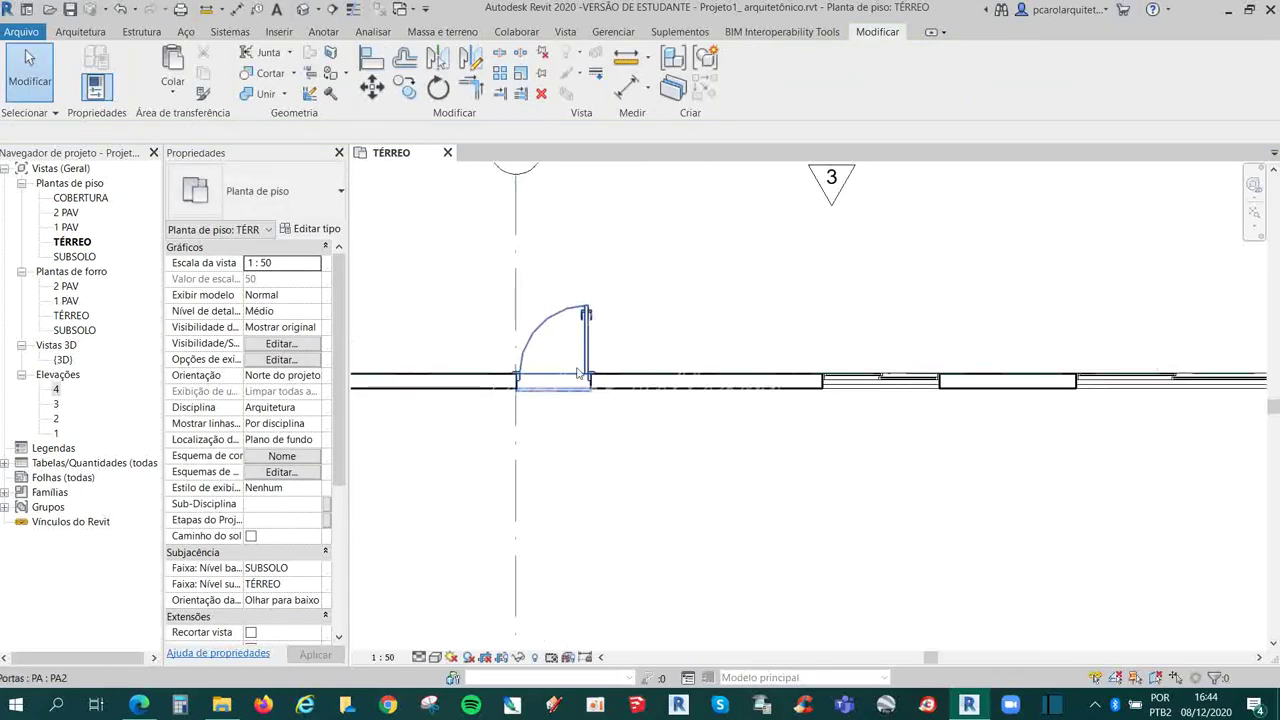
# - Align the door-side wall edge to grid B, 6.0000 from grid 1
pyautogui.scroll(1, 525, 400)
pyautogui.scroll(1, 528, 395)
pyautogui.press('a')
pyautogui.press('l')
pyautogui.scroll(1, 534, 372)
pyautogui.scroll(1, 538, 380)
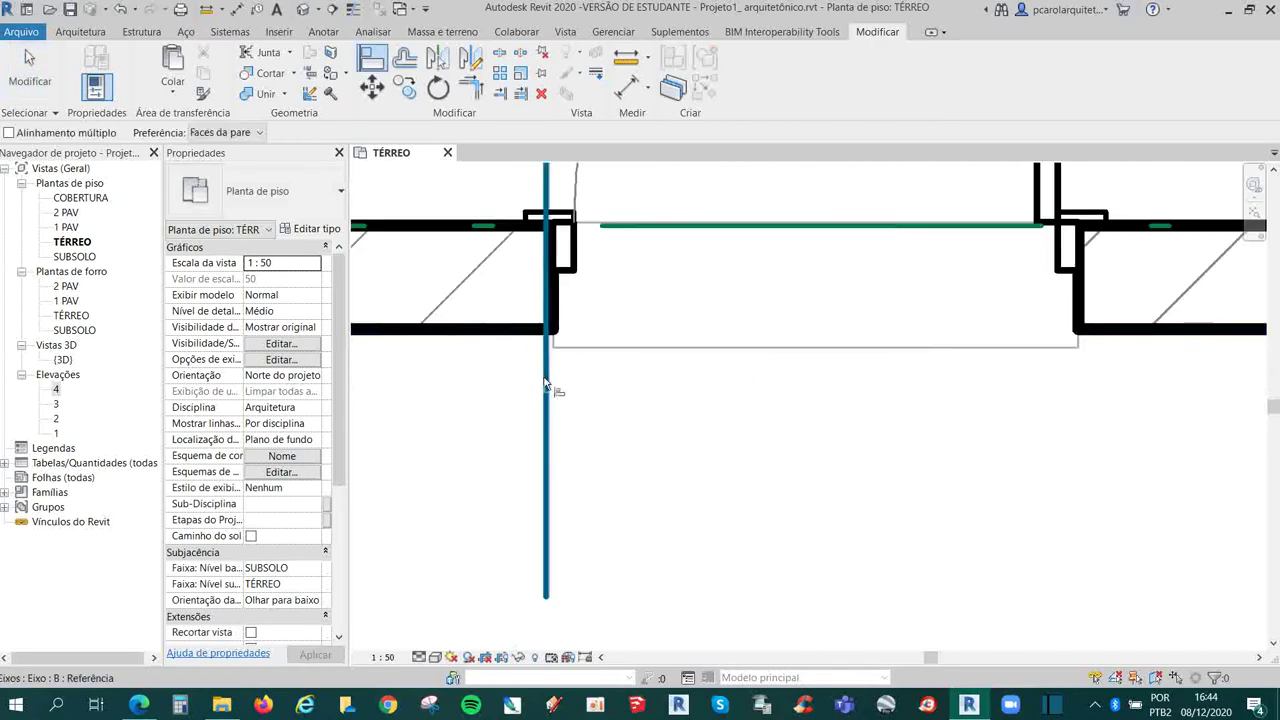
pyautogui.click(545, 385)
pyautogui.scroll(-3, 549, 343)
pyautogui.click(549, 339)
pyautogui.scroll(-2, 565, 352)
pyautogui.scroll(-3, 571, 362)
pyautogui.scroll(-2, 790, 366)
pyautogui.scroll(3, 757, 428)
pyautogui.moveTo(743, 457); pyautogui.dragTo(751, 369, button='middle')
pyautogui.scroll(-2, 734, 402)
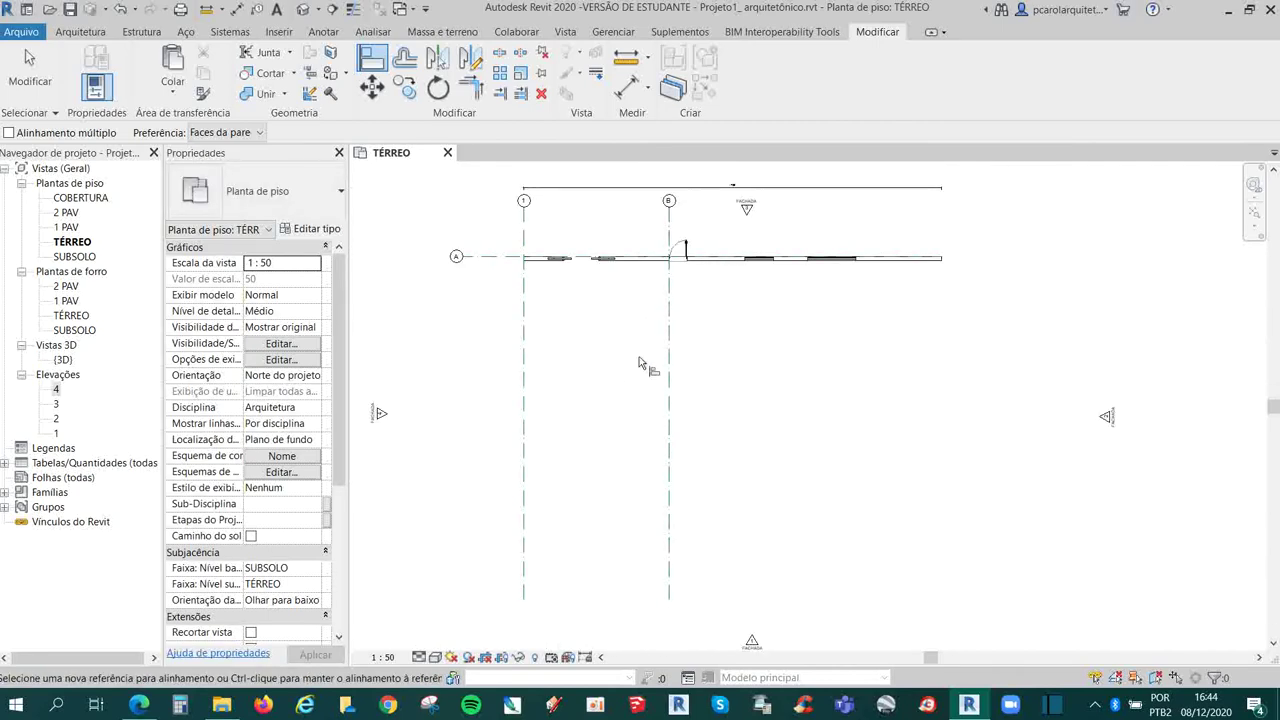
pyautogui.press('Escape')
pyautogui.press('Escape')
pyautogui.scroll(2, 670, 202)
pyautogui.scroll(2, 668, 203)
pyautogui.doubleClick(668, 203)
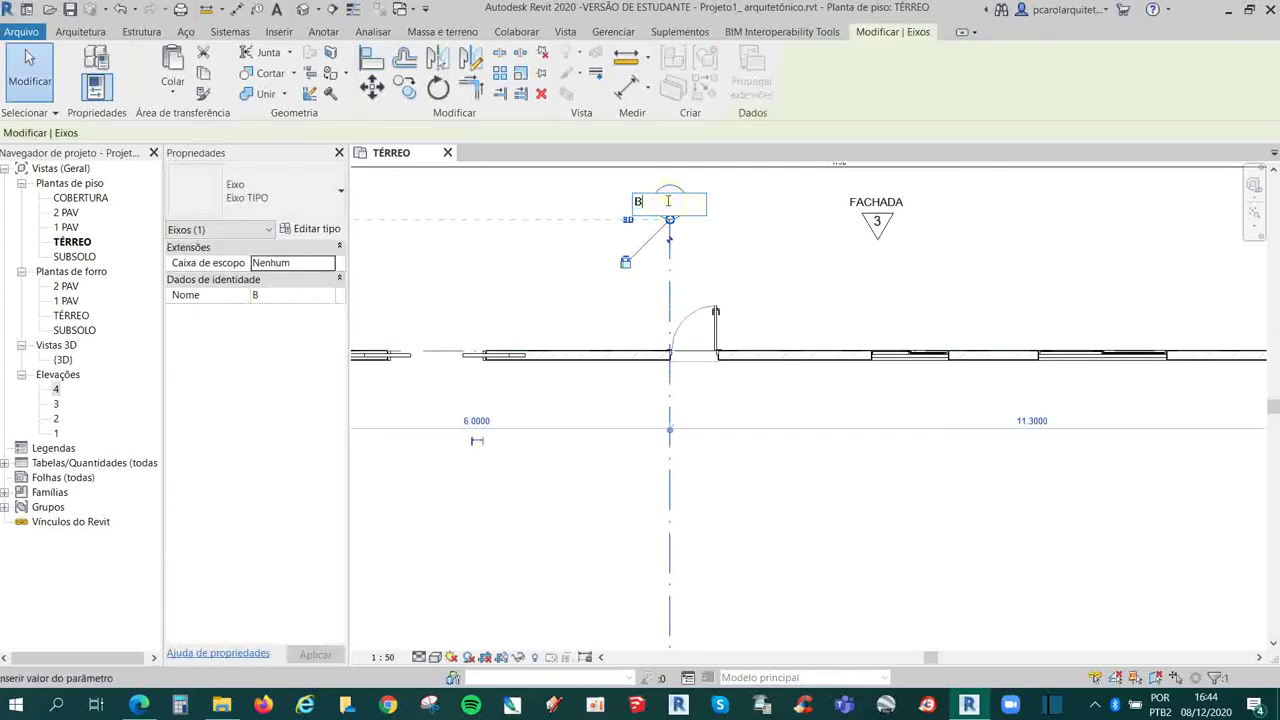
pyautogui.write('2')
# - Confirm the second vertical grid's new name 2 and bring the whole grid layout into view
pyautogui.press('Return')
pyautogui.scroll(-3, 771, 457)
pyautogui.press('Escape')
pyautogui.moveTo(751, 457); pyautogui.dragTo(628, 363, button='middle')
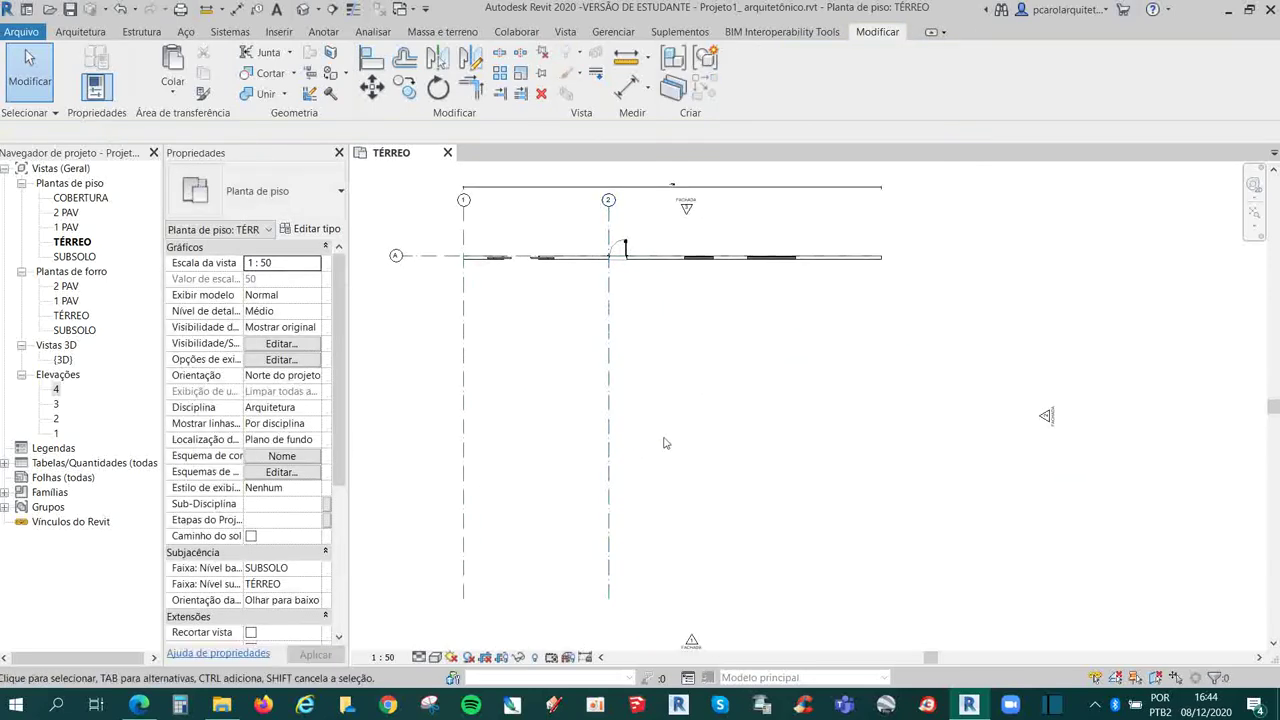
# - Select horizontal grid A
pyautogui.click(428, 256)
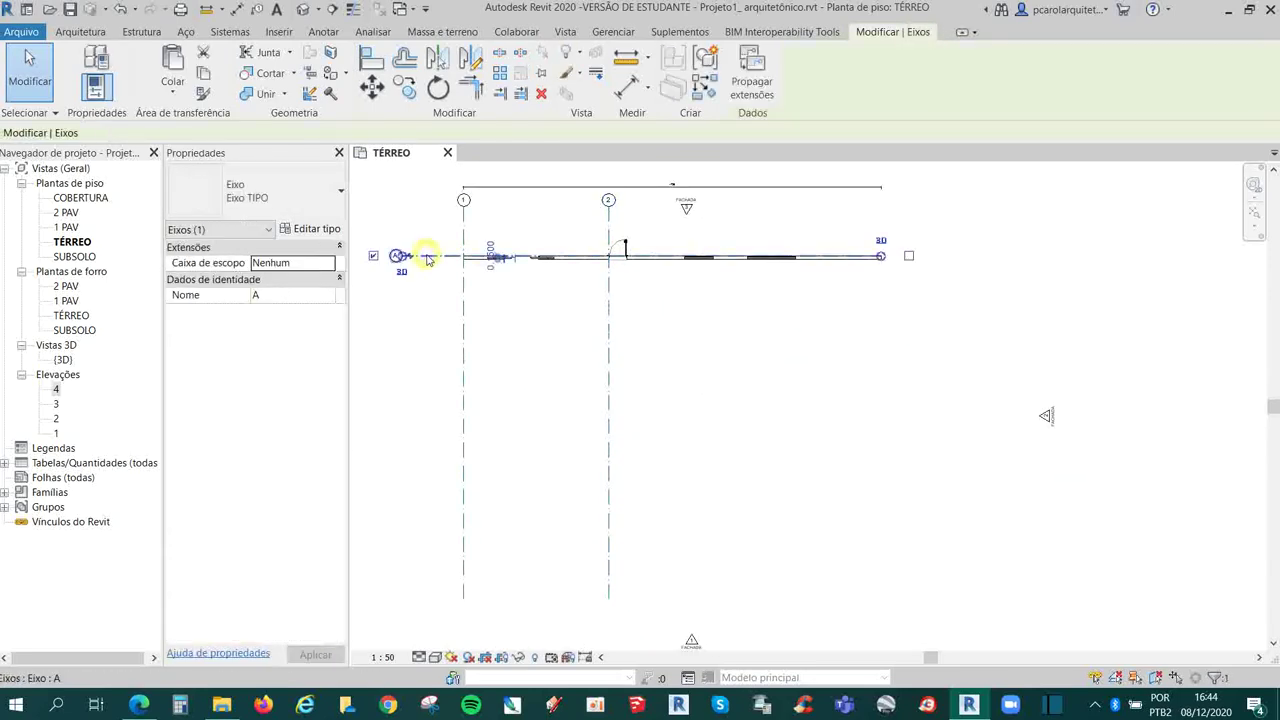
pyautogui.click(760, 375)
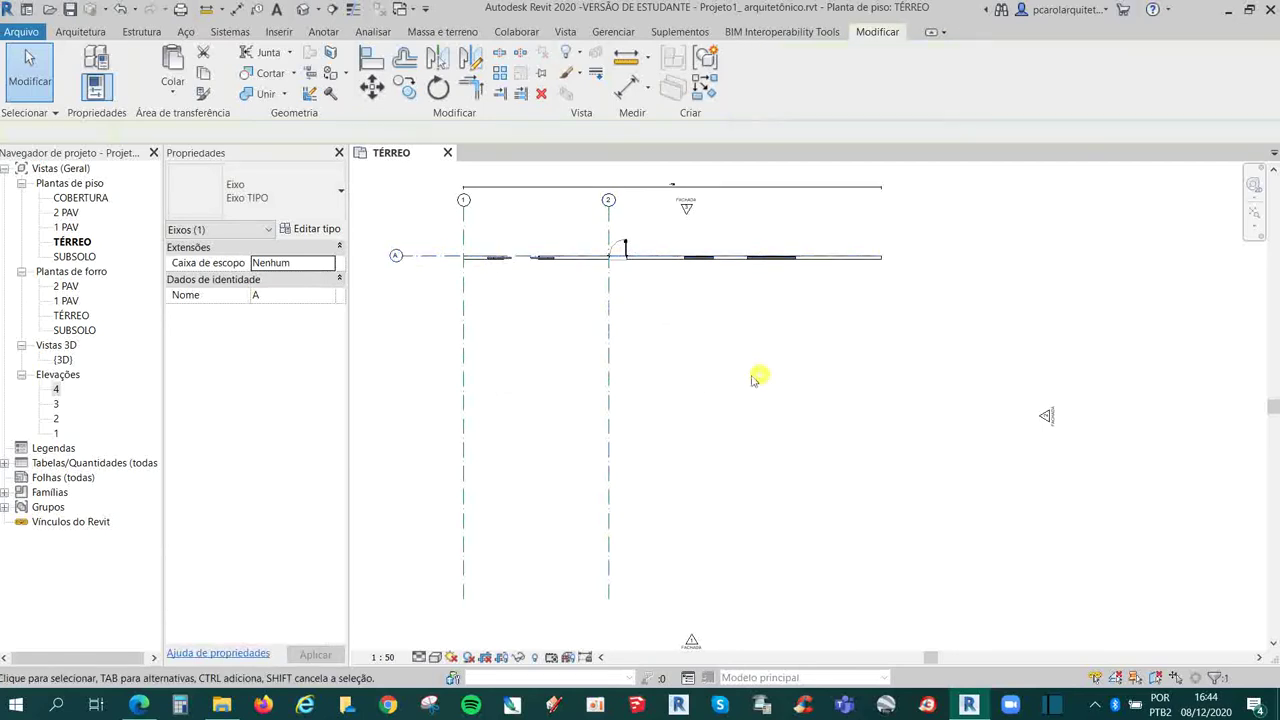
pyautogui.moveTo(441, 259)
pyautogui.mouseDown(button='middle')
pyautogui.moveTo(494, 278)
pyautogui.moveTo(499, 267)
pyautogui.mouseUp(button='middle')
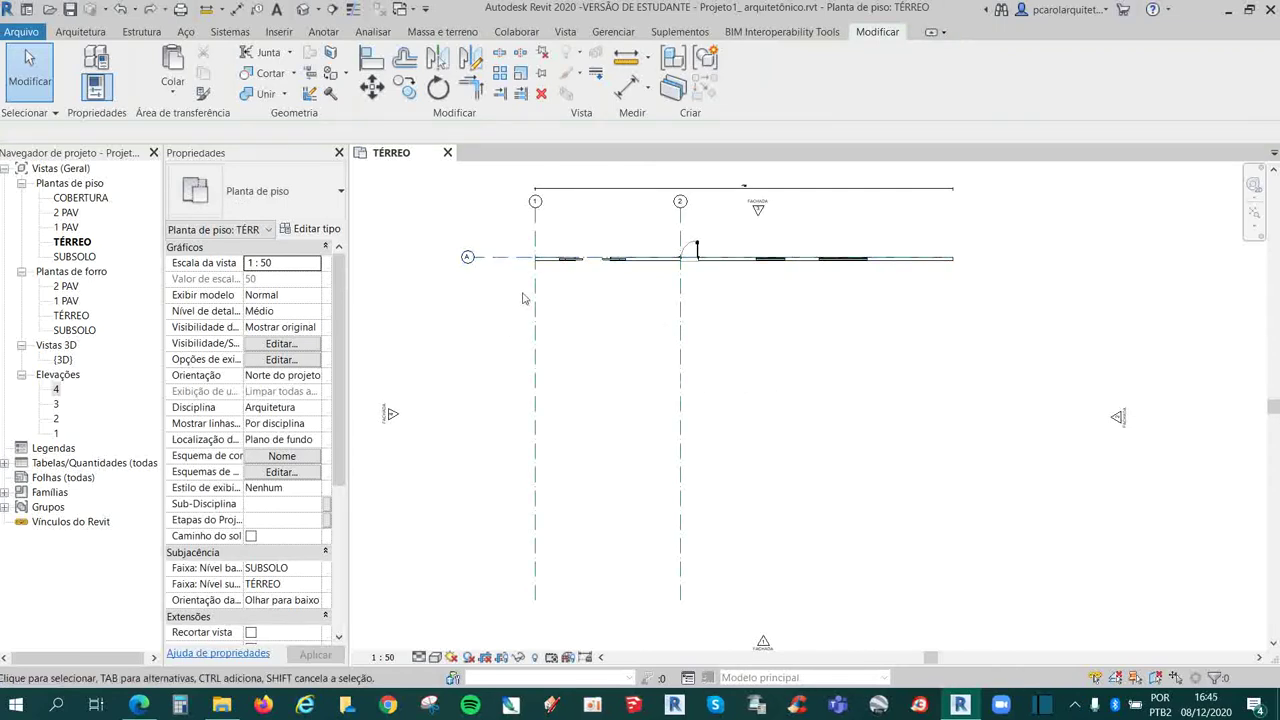
pyautogui.click(510, 258)
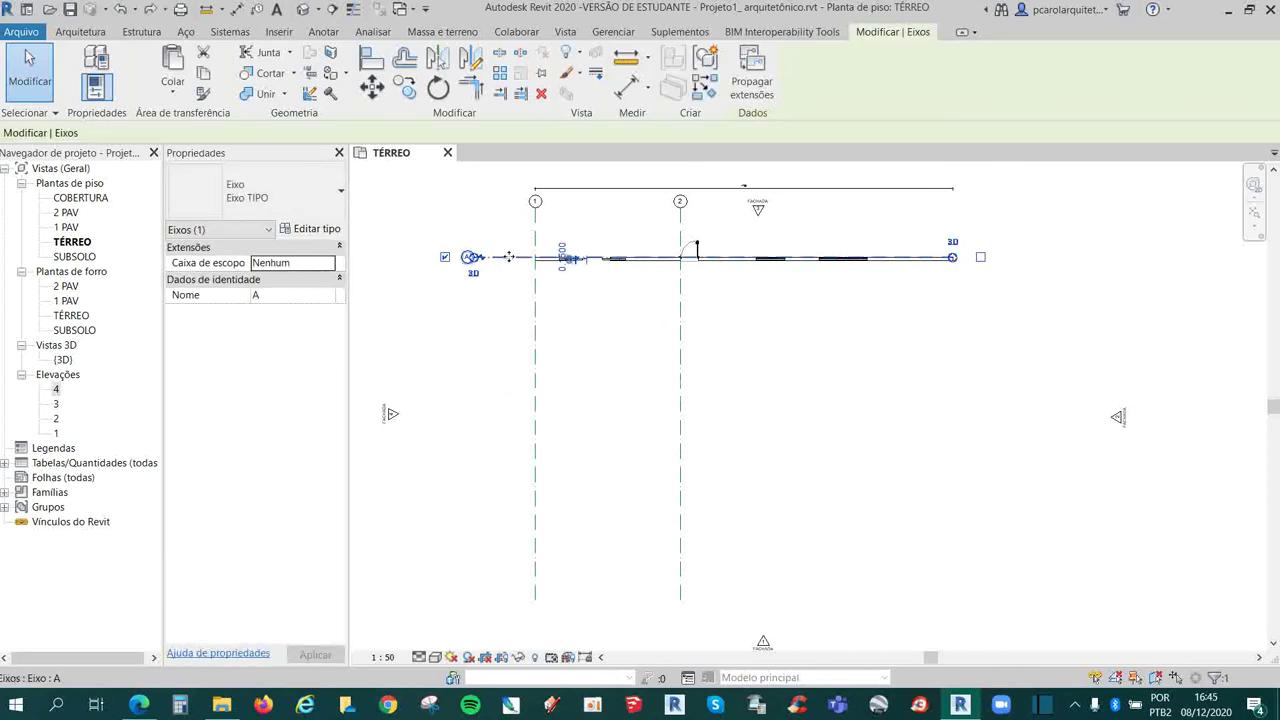
# - Copy grid A downward and set the new grid 6 from grid A
pyautogui.moveTo(508, 257); pyautogui.dragTo(508, 310)
pyautogui.keyDown('ctrl'); pyautogui.moveTo(503, 330); pyautogui.dragTo(501, 337); pyautogui.keyUp('ctrl')
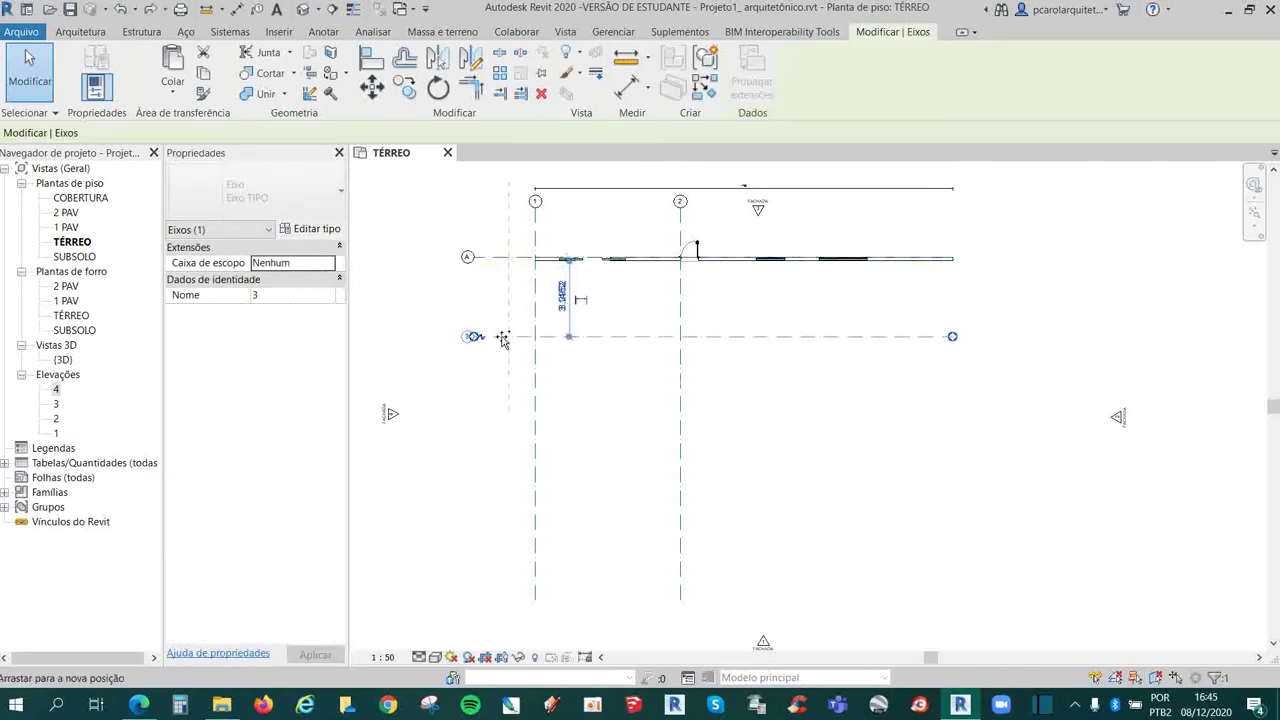
pyautogui.click(564, 300)
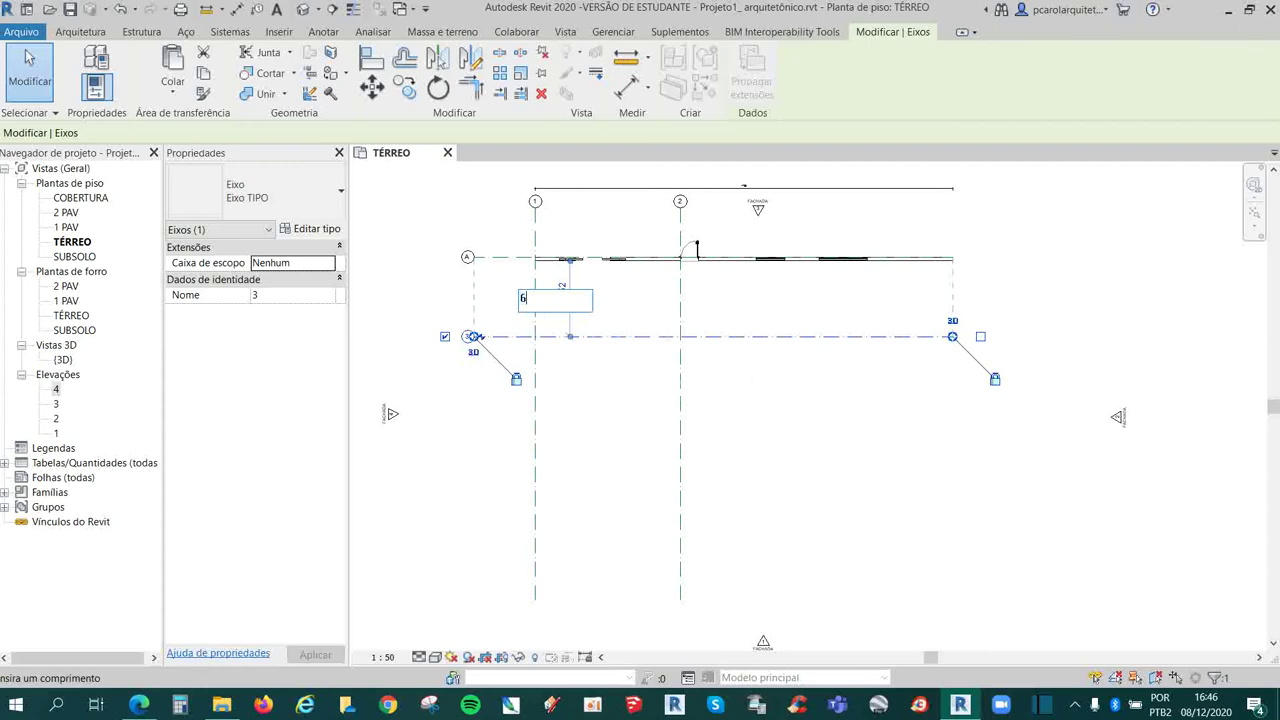
pyautogui.press('Return')
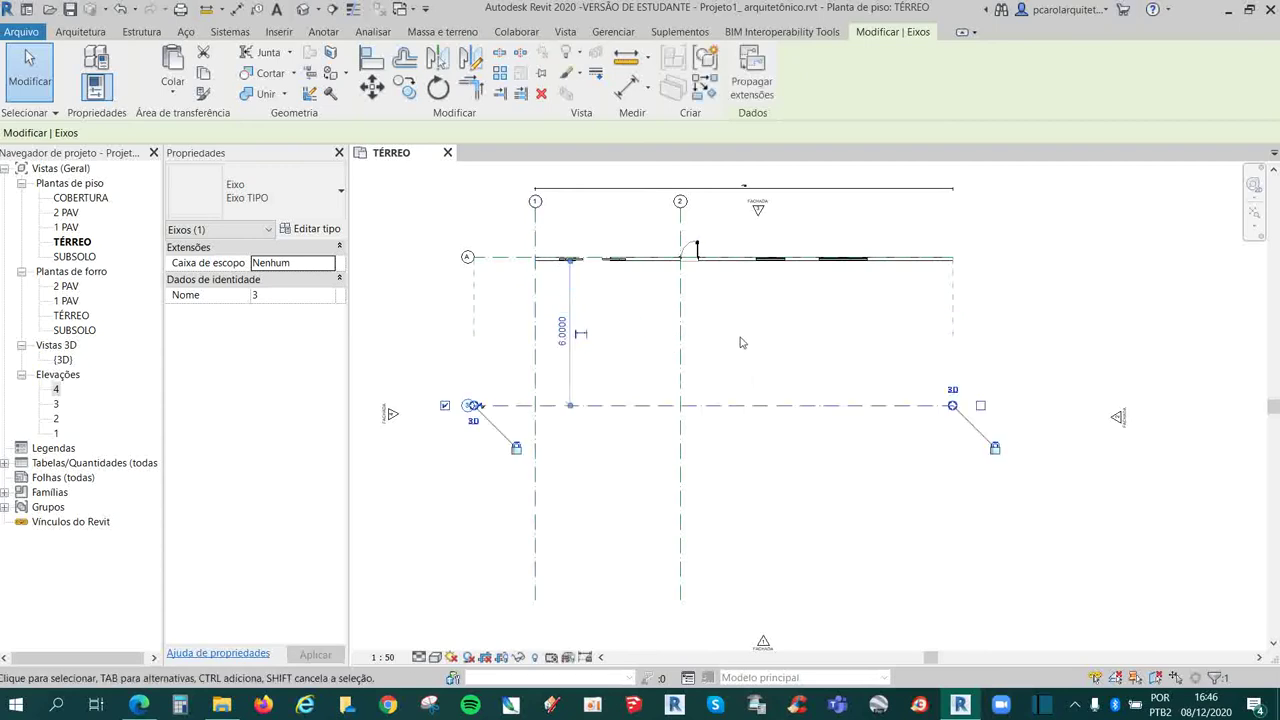
pyautogui.click(797, 366)
# - Rename the new horizontal grid from 3 to B
pyautogui.click(468, 410)
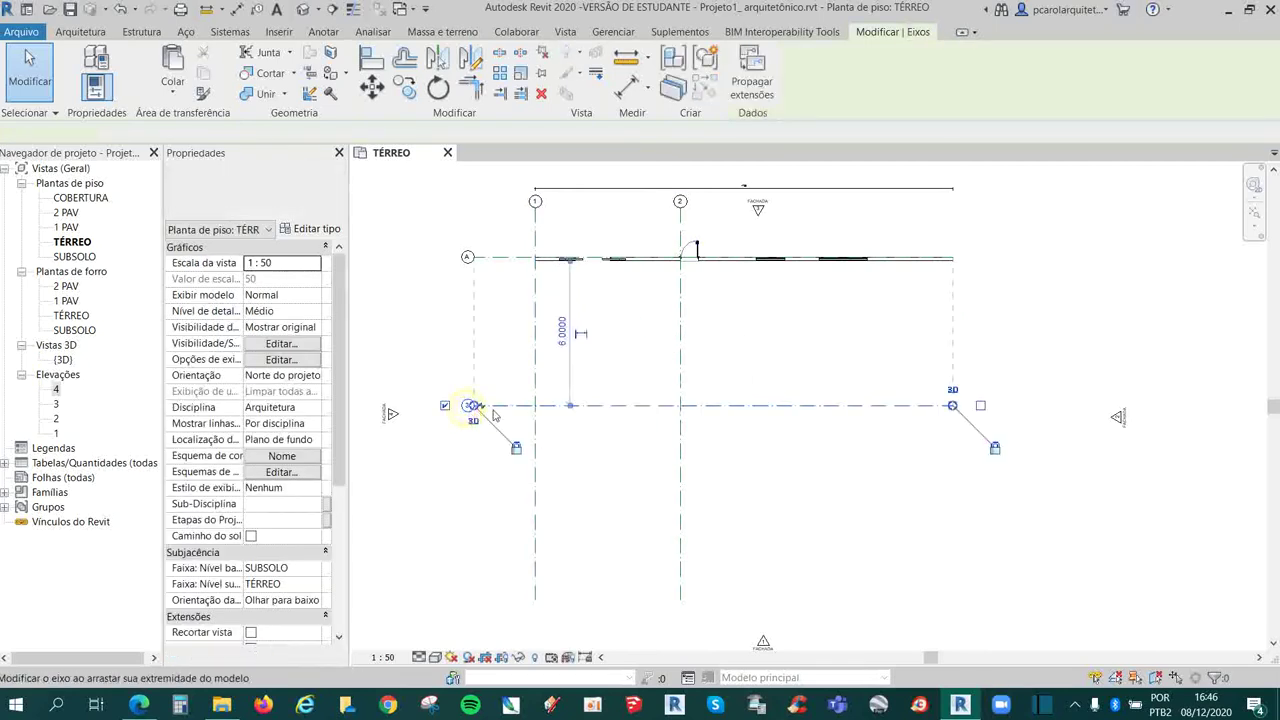
pyautogui.scroll(2, 516, 255)
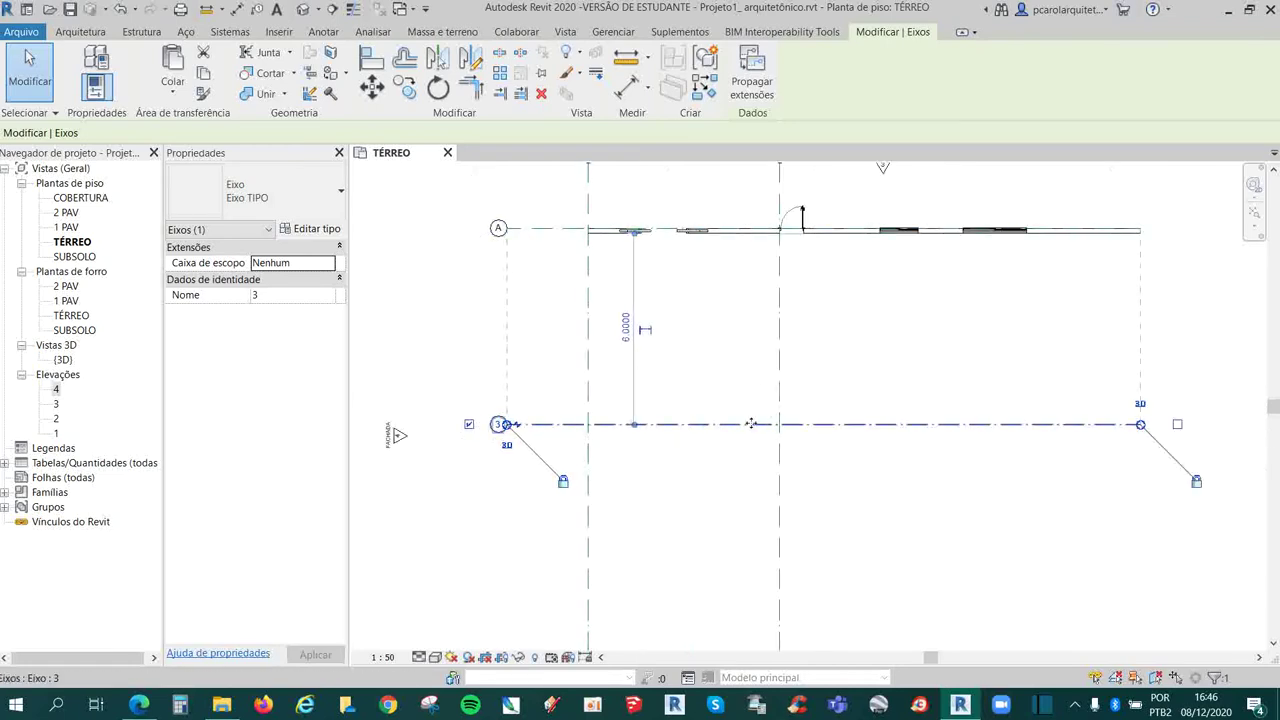
pyautogui.scroll(3, 497, 428)
pyautogui.click(495, 414)
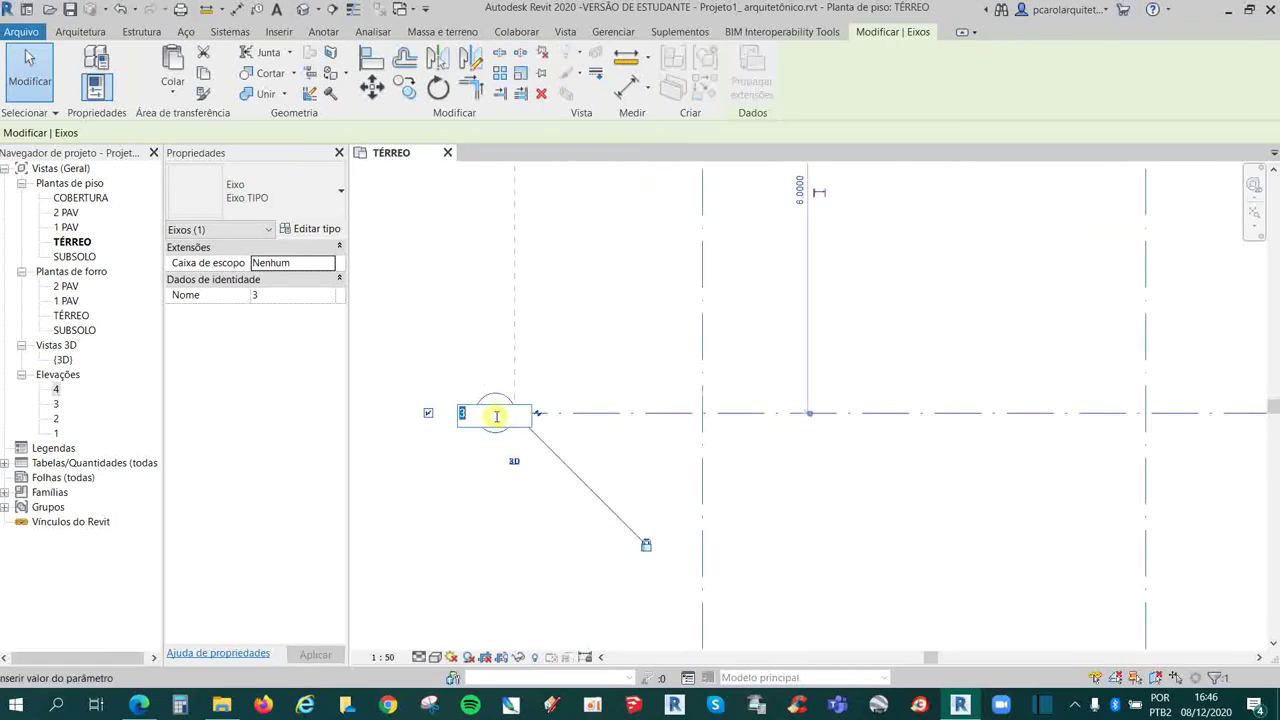
pyautogui.write('B')
pyautogui.press('Return')
pyautogui.scroll(-3, 500, 490)
pyautogui.scroll(-2, 845, 558)
pyautogui.press('Escape')
pyautogui.scroll(-1, 870, 389)
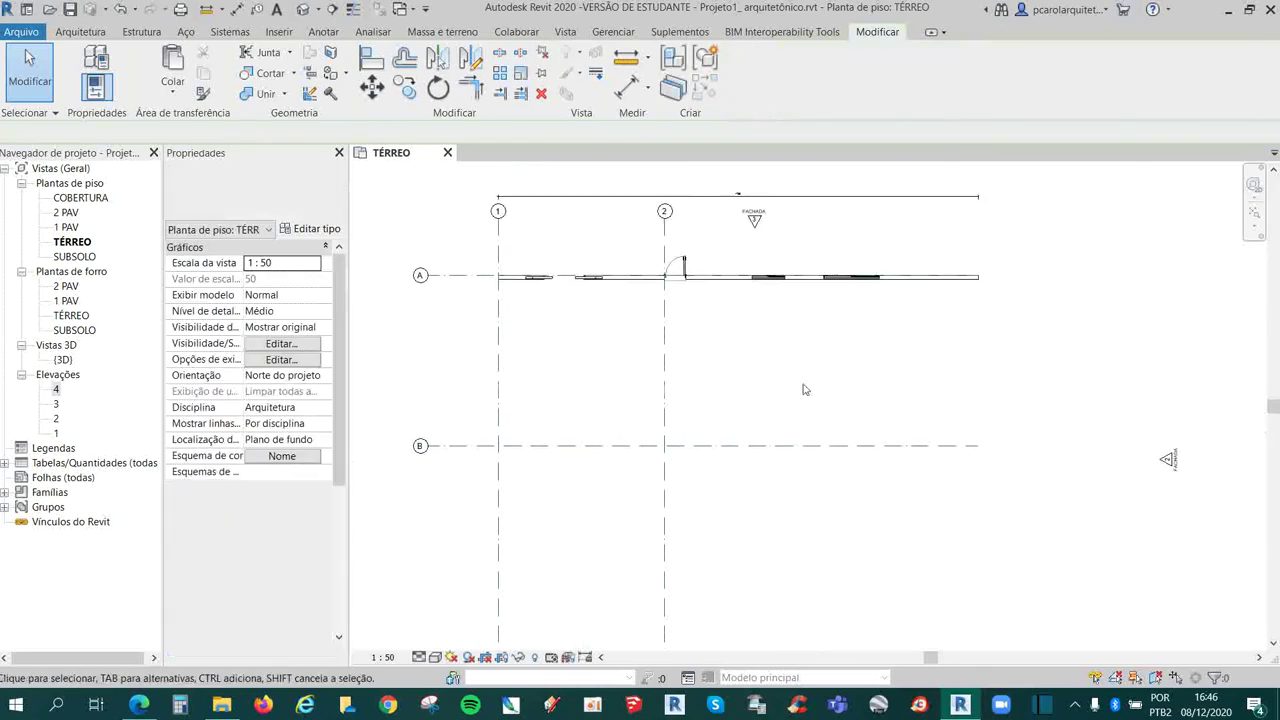
pyautogui.scroll(-1, 803, 386)
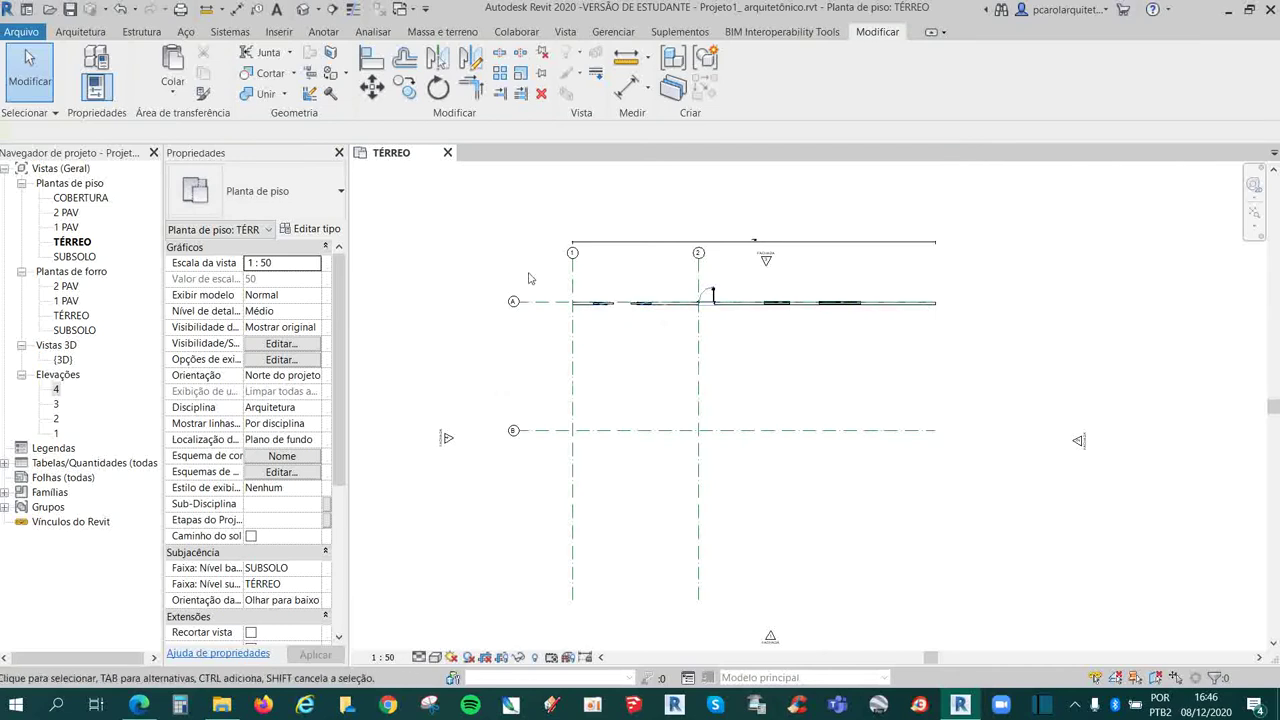
pyautogui.moveTo(820, 438); pyautogui.dragTo(759, 423, button='middle')
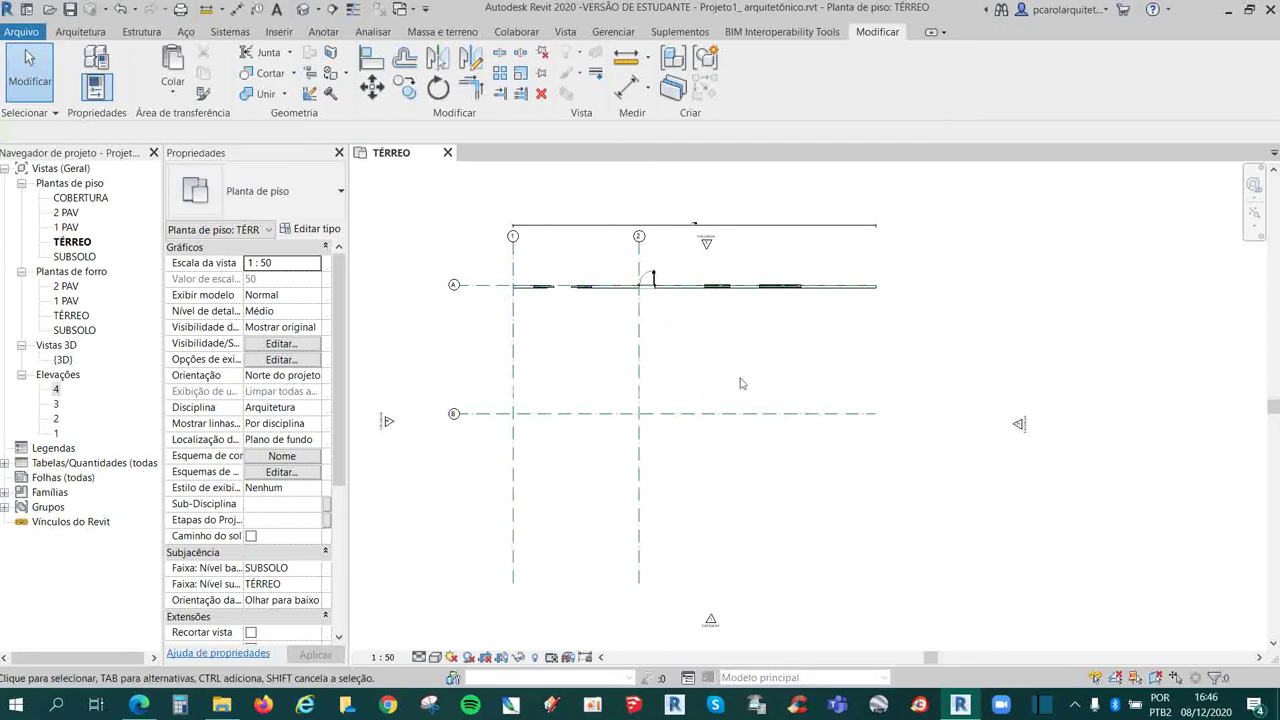
pyautogui.click(514, 480)
pyautogui.moveTo(614, 528); pyautogui.dragTo(639, 441, button='middle')
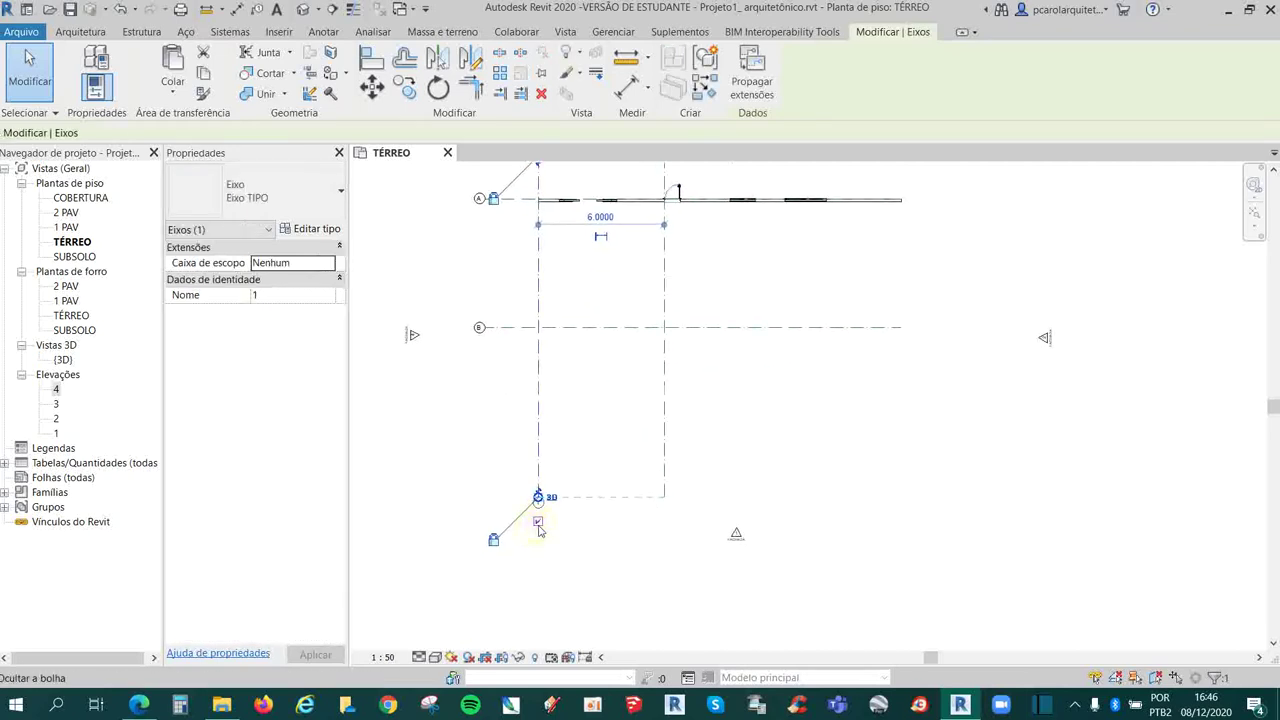
pyautogui.scroll(3, 538, 528)
pyautogui.press('Escape')
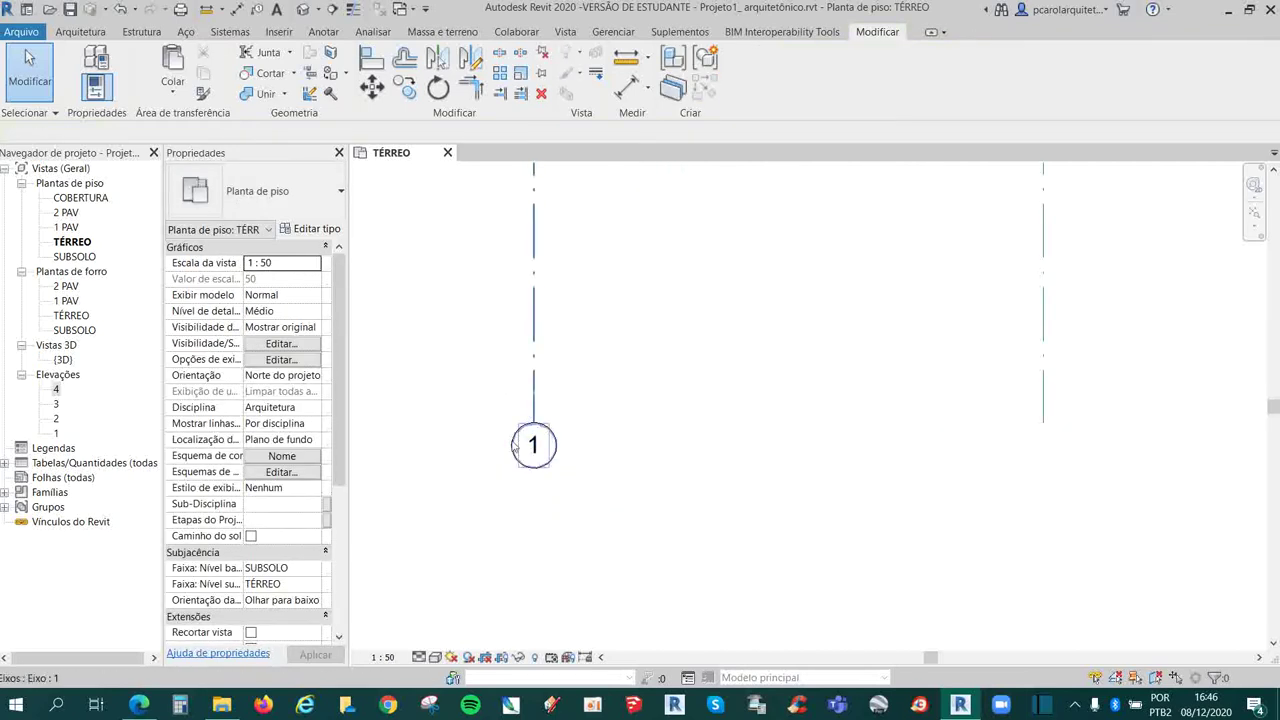
pyautogui.scroll(-5, 555, 535)
pyautogui.click(578, 394)
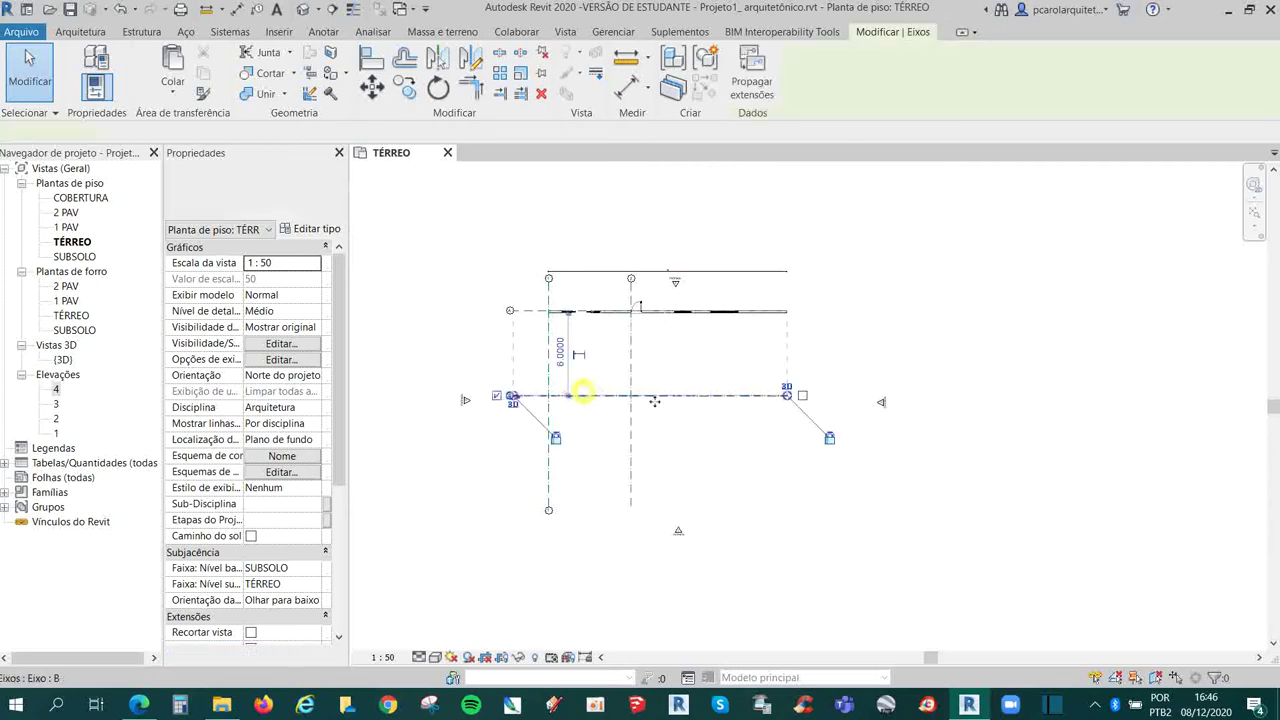
pyautogui.scroll(3, 655, 410)
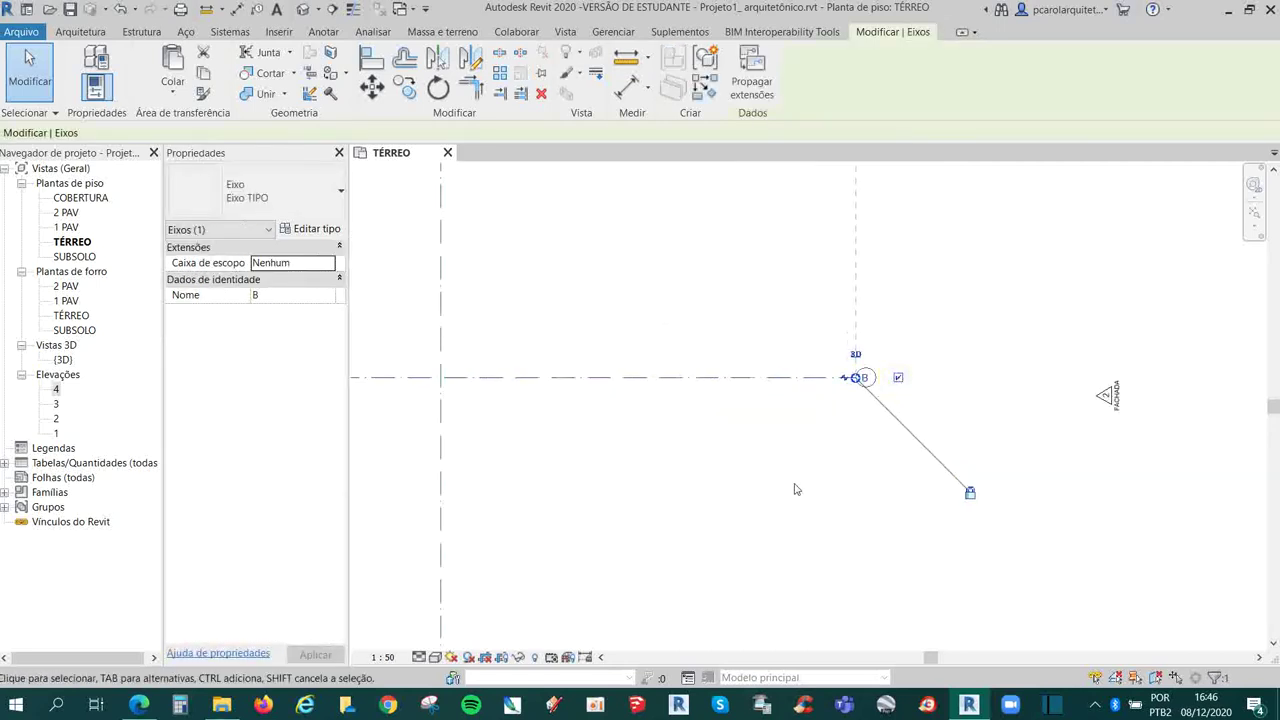
pyautogui.press('Escape')
pyautogui.scroll(-3, 800, 500)
pyautogui.scroll(-1, 786, 471)
pyautogui.click(707, 457)
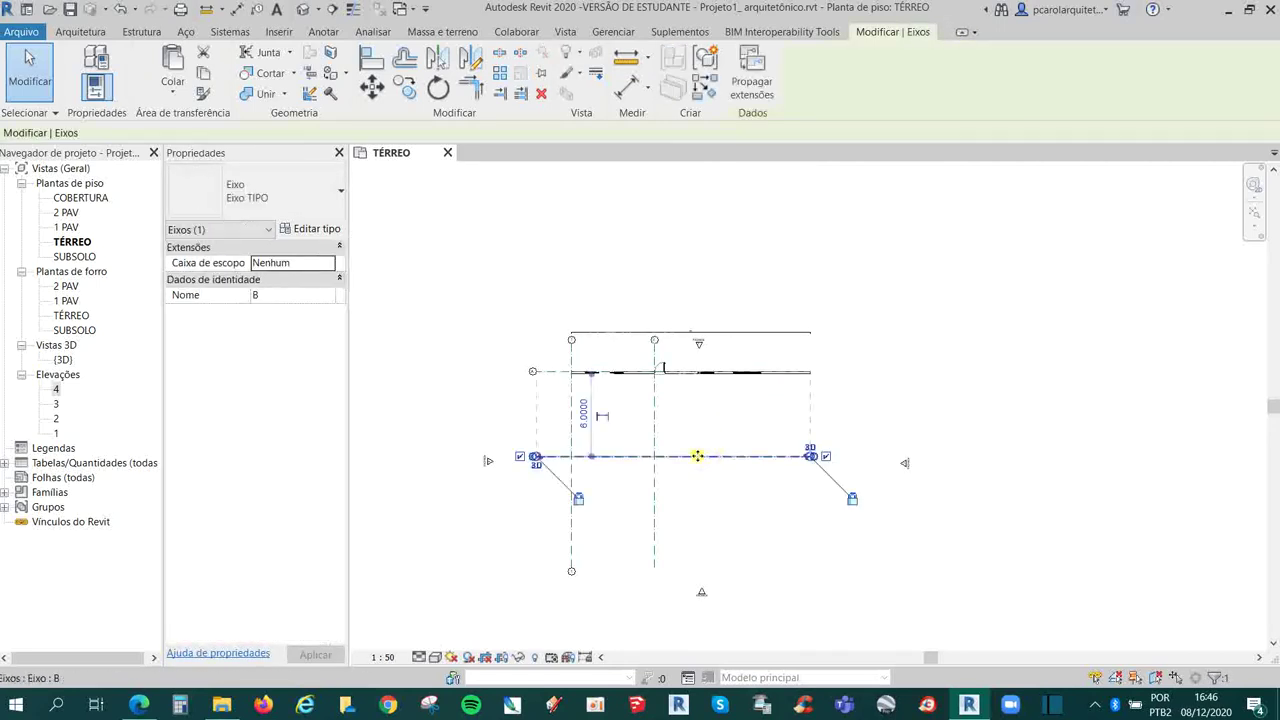
pyautogui.moveTo(700, 453); pyautogui.dragTo(700, 414)
pyautogui.click(735, 486)
pyautogui.hotkey('ctrl', 'z')
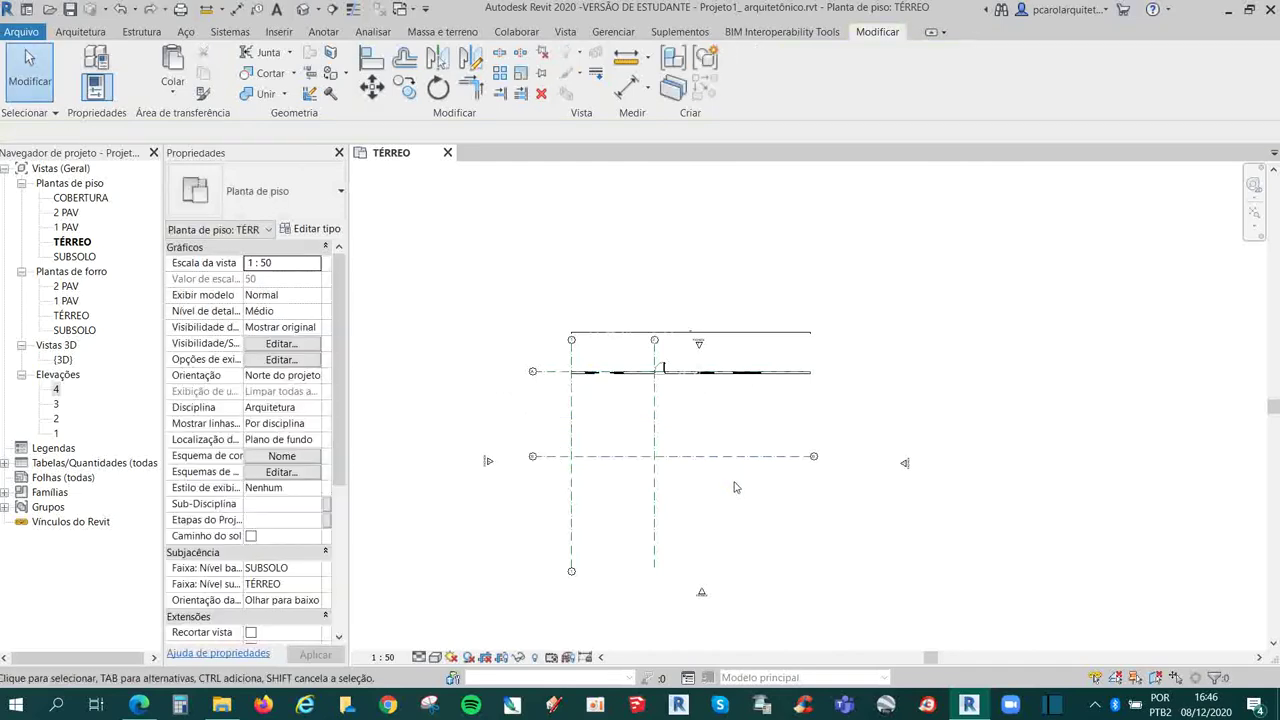
pyautogui.click(654, 412)
pyautogui.moveTo(654, 413)
pyautogui.mouseDown()
pyautogui.moveTo(626, 413)
pyautogui.moveTo(654, 413)
pyautogui.mouseUp()
pyautogui.click(730, 498)
pyautogui.scroll(2, 690, 488)
pyautogui.click(636, 405)
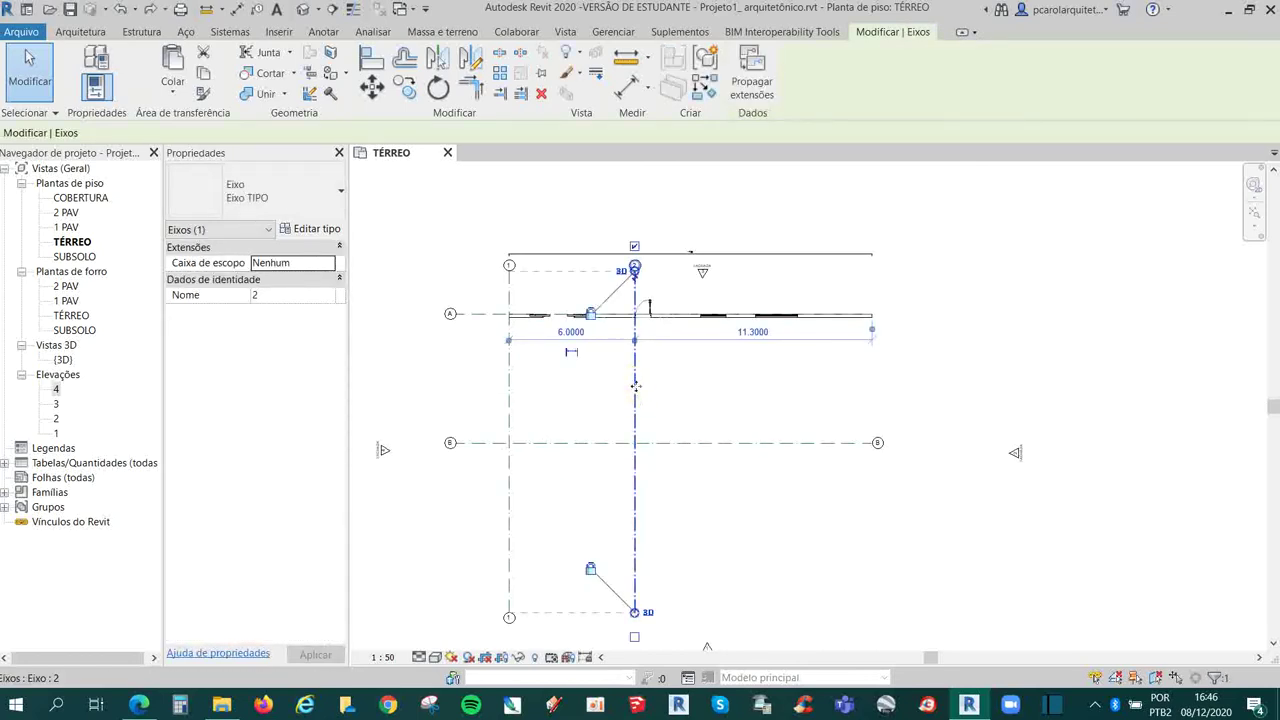
# - Move vertical grid 2 to exactly 6.0 from grid 1 and switch to the Arquitetura tab
pyautogui.moveTo(628, 385); pyautogui.dragTo(603, 385)
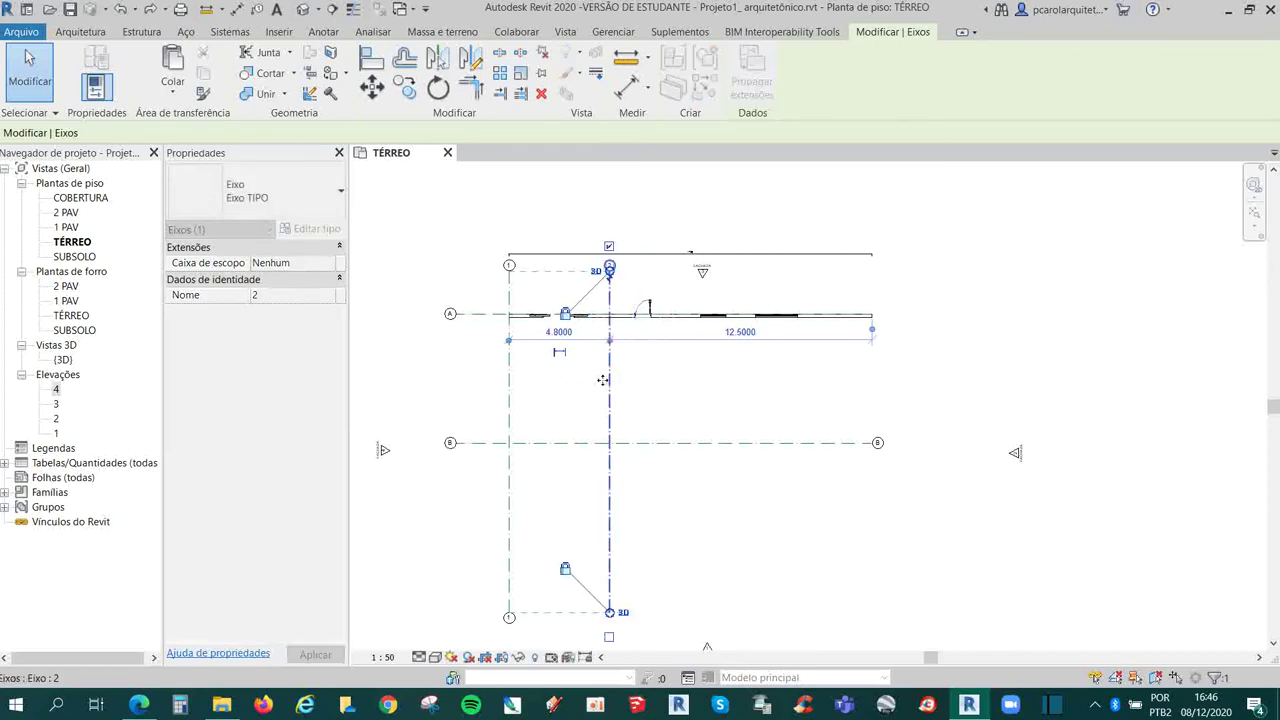
pyautogui.click(556, 334)
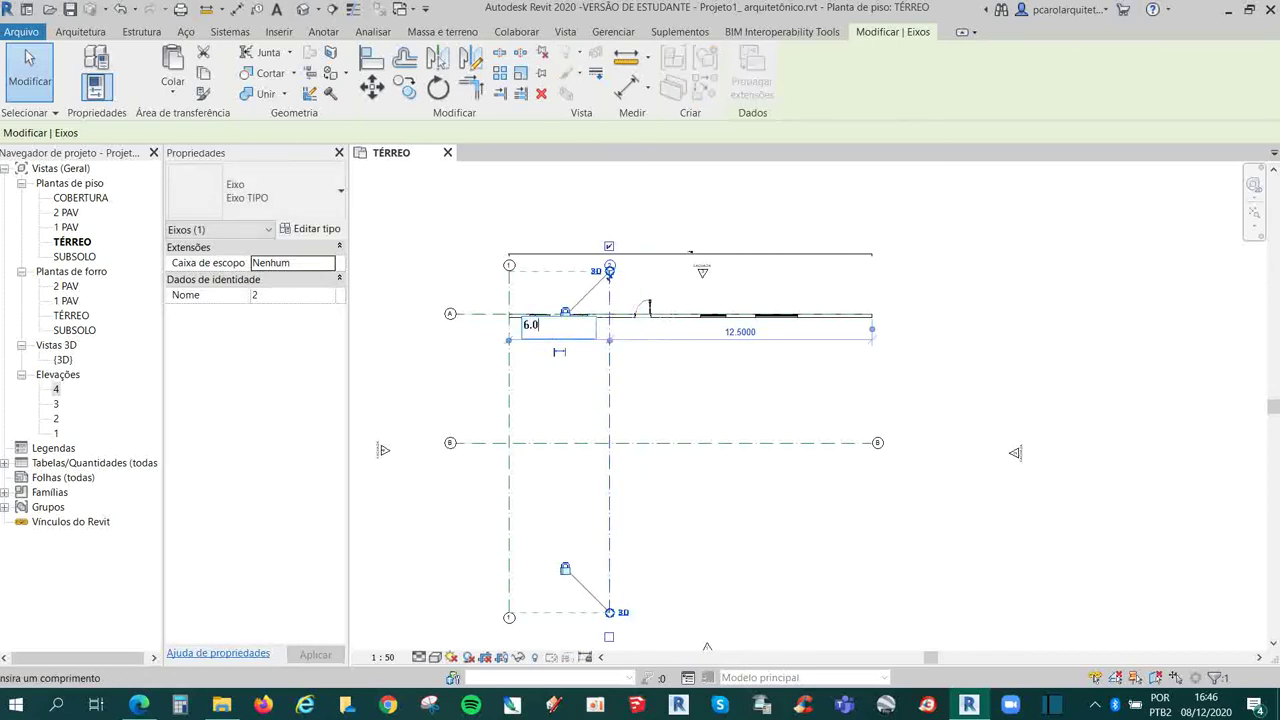
pyautogui.press('Return')
pyautogui.click(709, 236)
pyautogui.scroll(-2, 709, 236)
pyautogui.moveTo(747, 371)
pyautogui.mouseDown(button='middle')
pyautogui.moveTo(711, 400)
pyautogui.moveTo(760, 403)
pyautogui.mouseUp(button='middle')
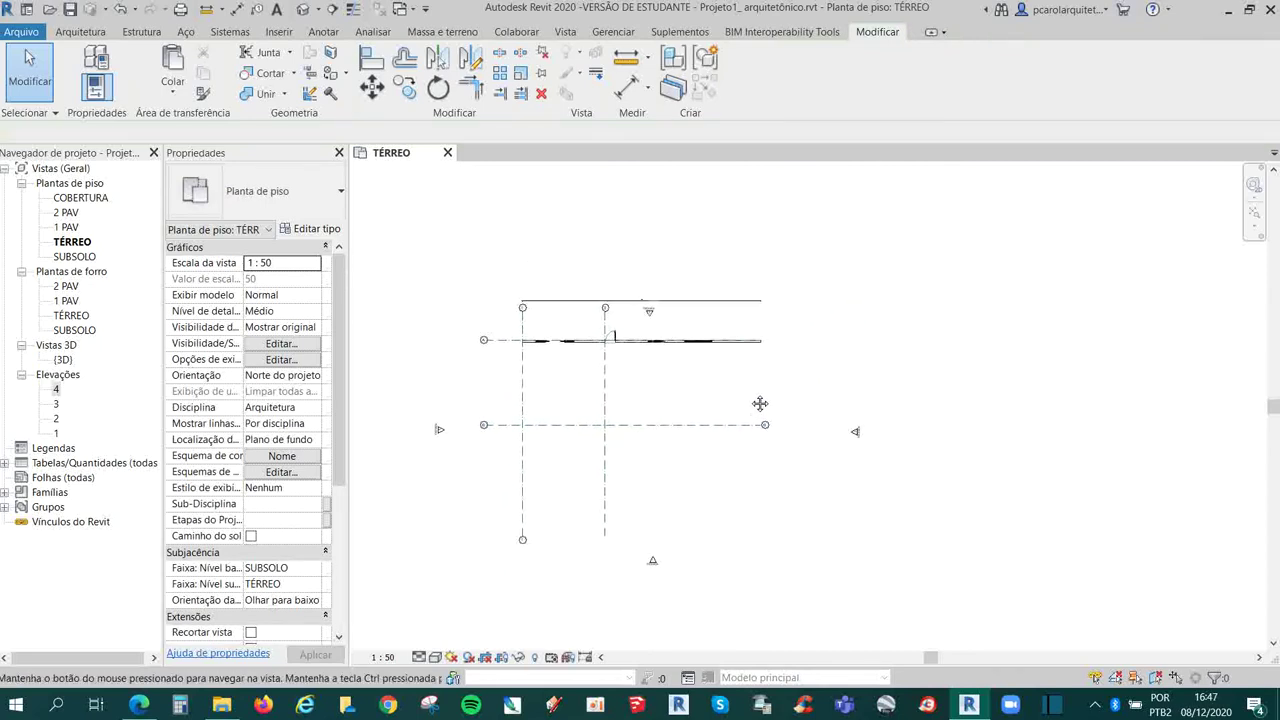
pyautogui.click(80, 31)
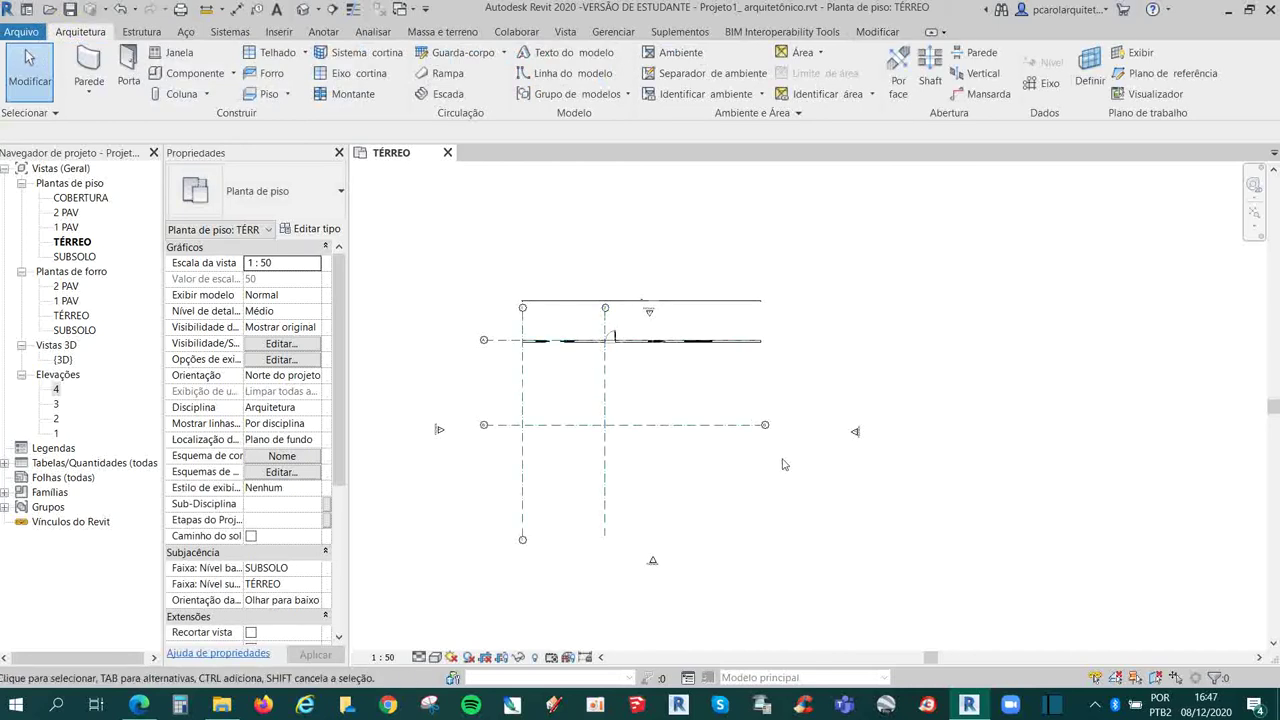
# - Open Elevation 4 from the Project Browser's Elevações list
pyautogui.doubleClick(56, 389)
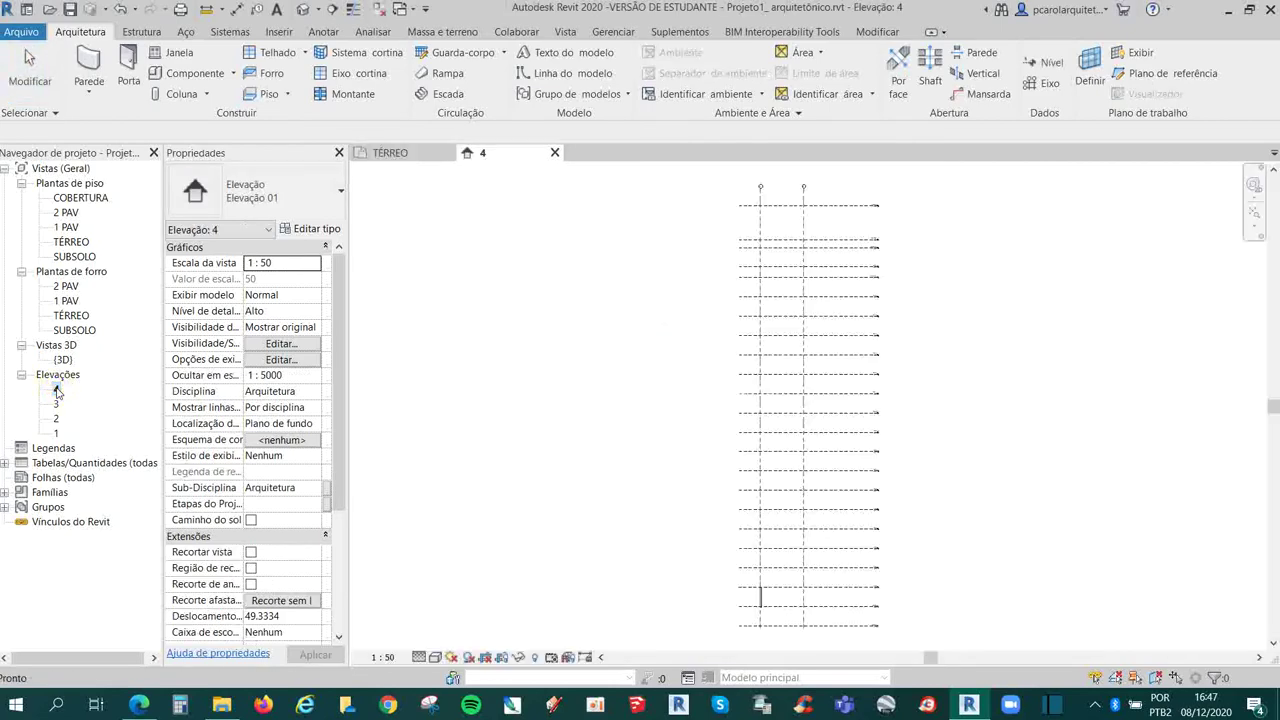
pyautogui.scroll(2, 811, 555)
pyautogui.scroll(3, 783, 503)
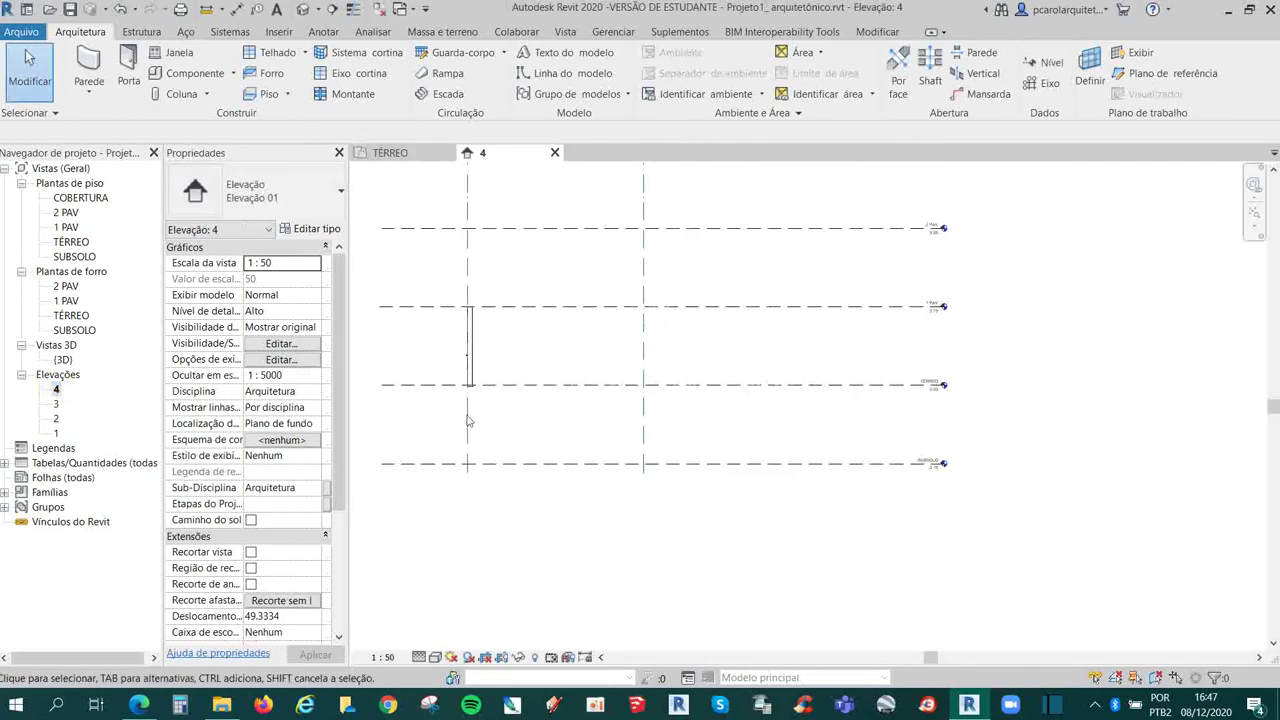
pyautogui.scroll(2, 491, 423)
pyautogui.scroll(2, 600, 450)
pyautogui.scroll(1, 651, 426)
# - Set the elevation view scale to 1:25
pyautogui.click(435, 657)
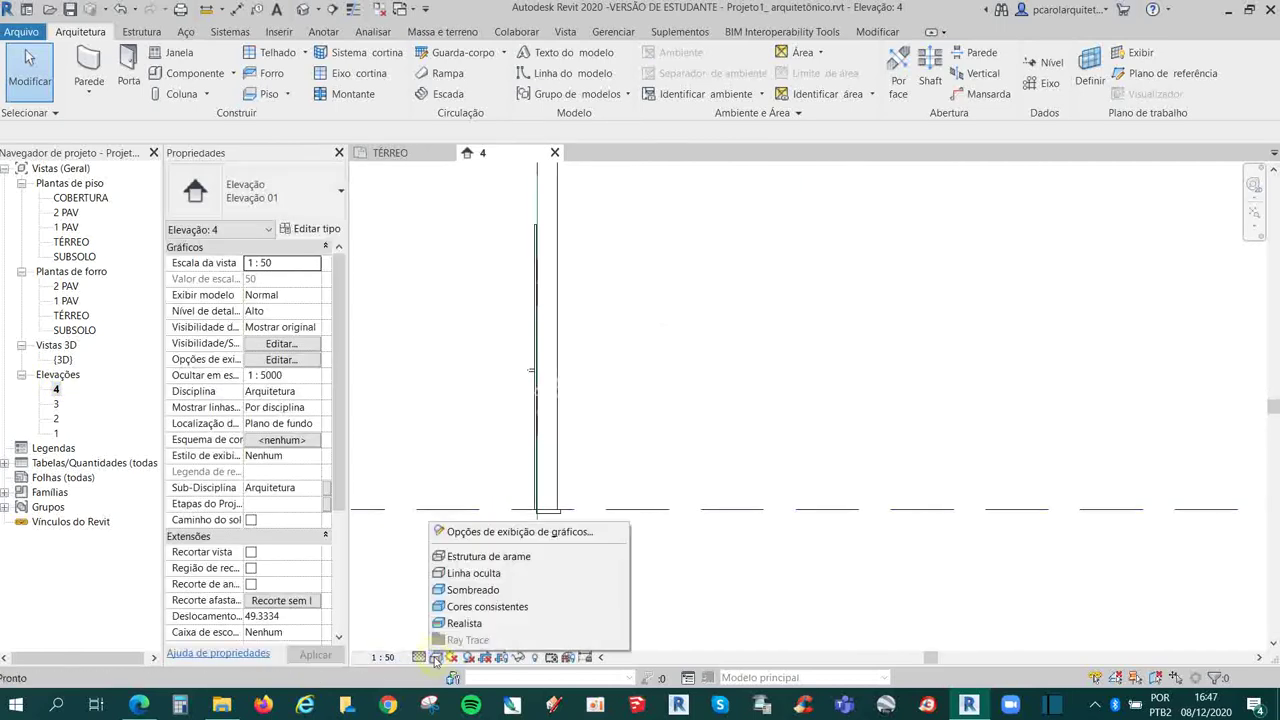
pyautogui.click(405, 598)
pyautogui.click(383, 657)
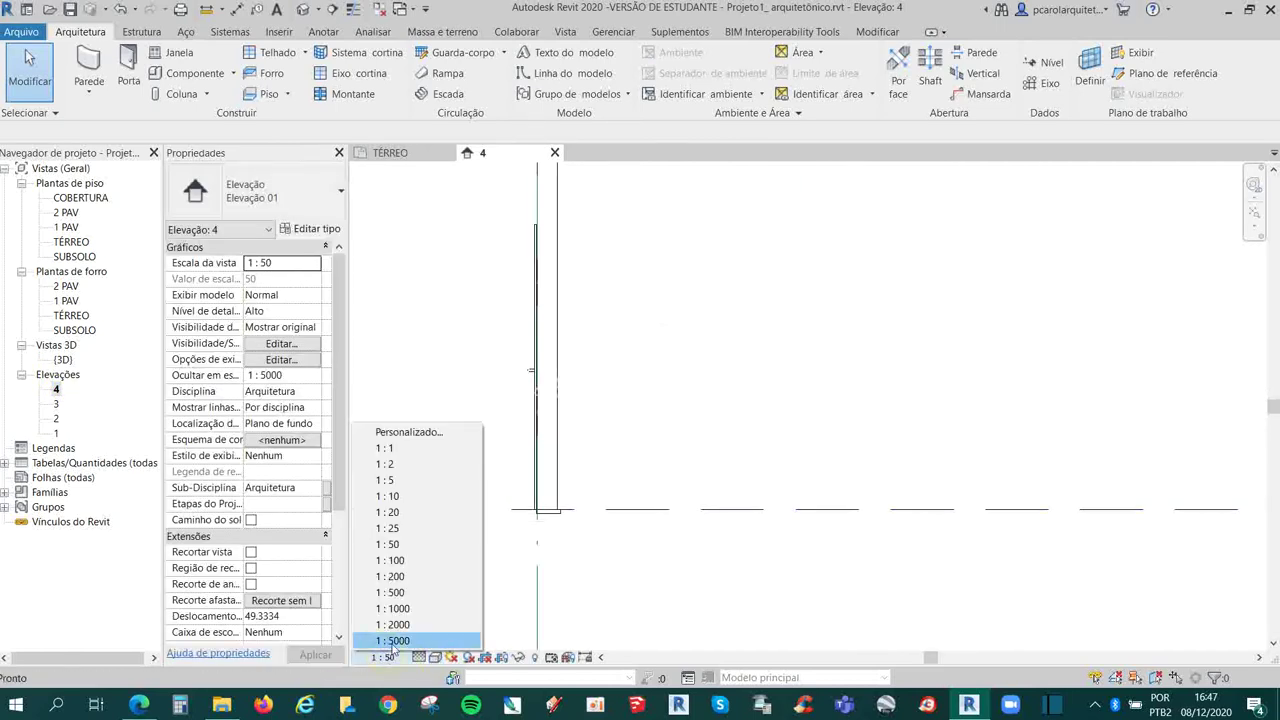
pyautogui.click(411, 535)
# - Pan and zoom the elevation to inspect the TÉRREO and 1 PAV level heads
pyautogui.scroll(-2, 609, 391)
pyautogui.scroll(-1, 731, 400)
pyautogui.moveTo(731, 400); pyautogui.dragTo(677, 420, button='middle')
pyautogui.scroll(-1, 677, 425)
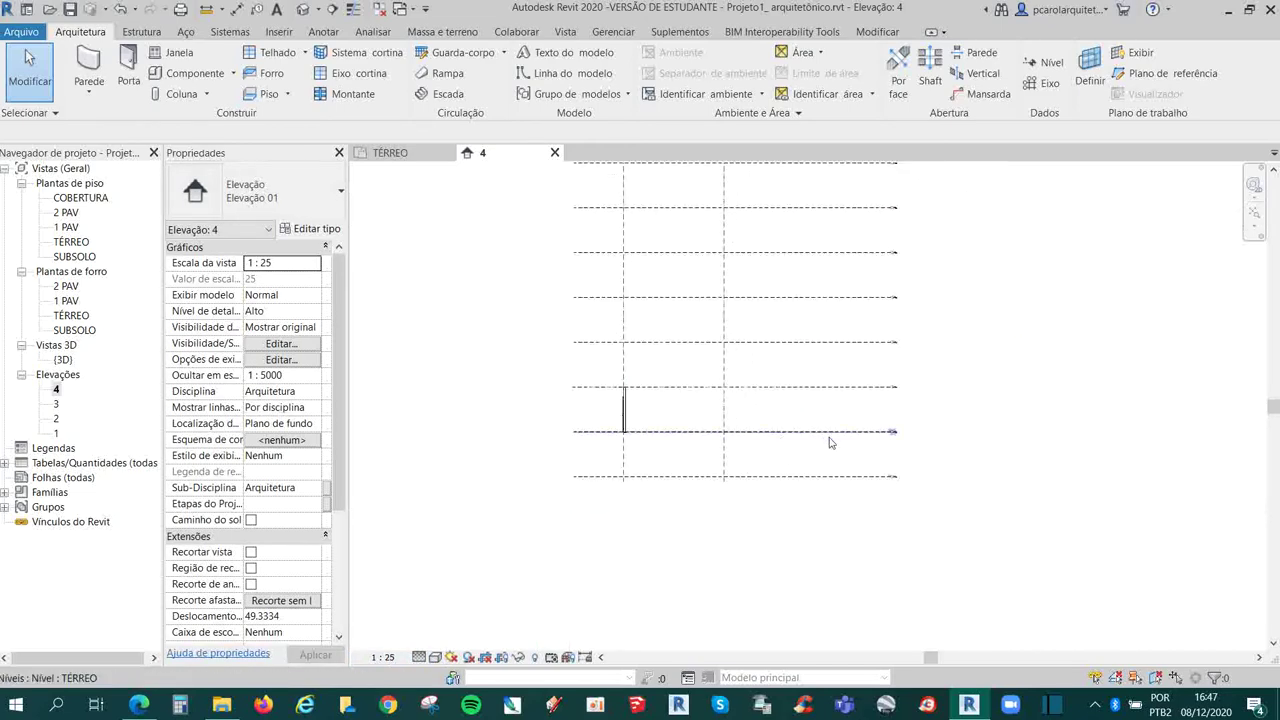
pyautogui.moveTo(834, 443); pyautogui.dragTo(604, 443, button='middle')
pyautogui.scroll(3, 926, 456)
pyautogui.scroll(1, 926, 456)
pyautogui.scroll(-3, 933, 351)
pyautogui.scroll(2, 939, 198)
pyautogui.moveTo(921, 340)
pyautogui.mouseDown(button='middle')
pyautogui.moveTo(909, 497)
pyautogui.moveTo(852, 648)
pyautogui.mouseUp(button='middle')
pyautogui.scroll(-1, 760, 390)
pyautogui.scroll(1, 752, 376)
pyautogui.scroll(1, 720, 470)
pyautogui.scroll(-3, 880, 310)
pyautogui.scroll(-2, 920, 308)
pyautogui.scroll(-2, 789, 319)
pyautogui.moveTo(635, 361); pyautogui.dragTo(764, 415, button='middle')
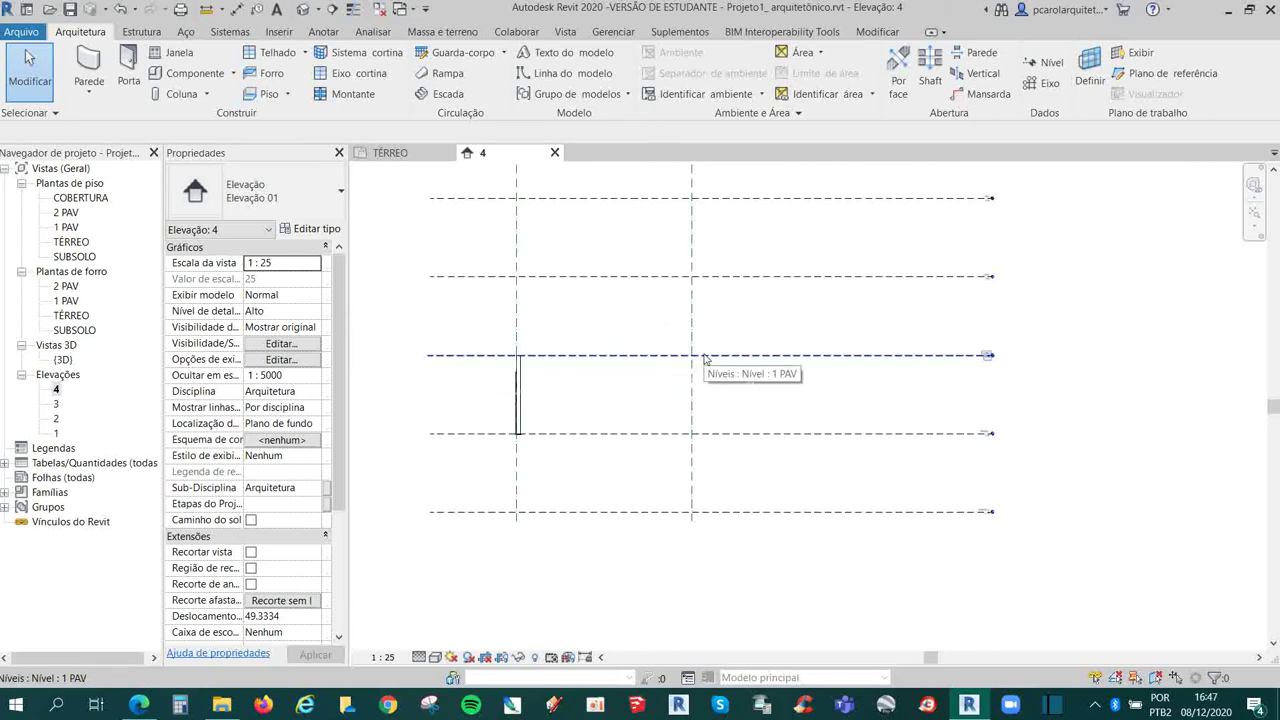
# - Select the stacked level lines with a crossing window
pyautogui.scroll(-2, 766, 443)
pyautogui.scroll(-2, 783, 469)
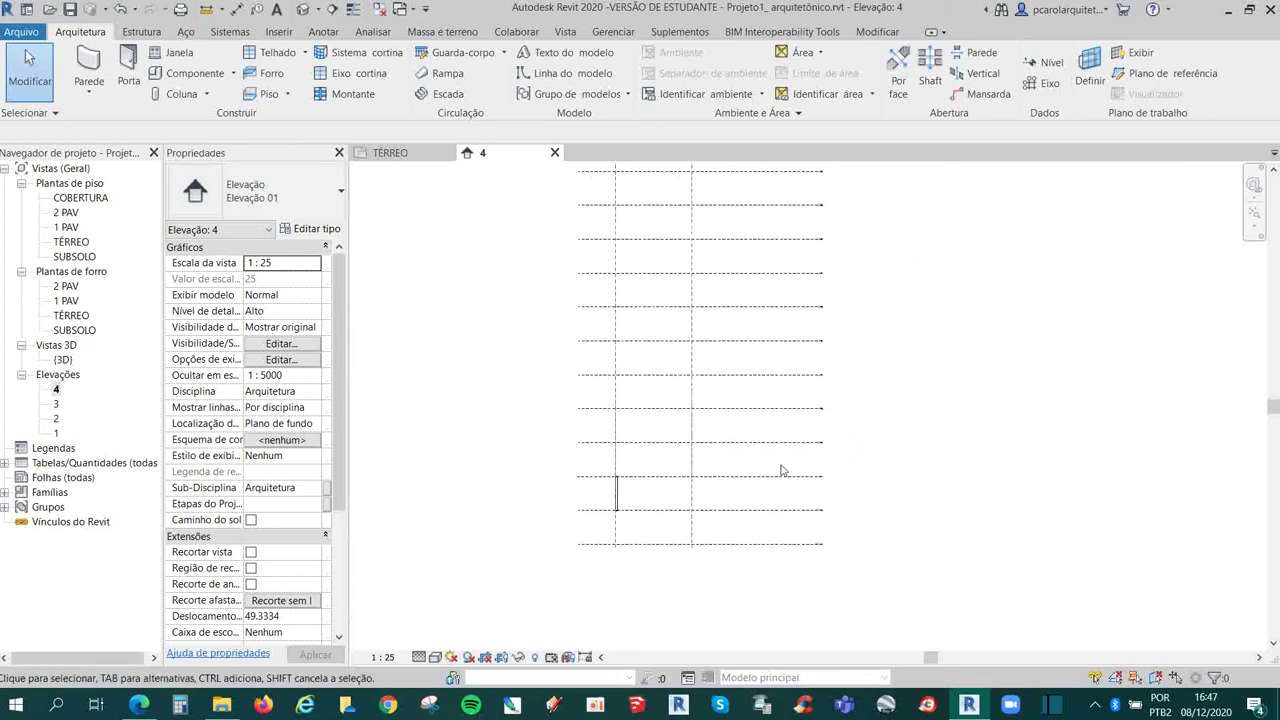
pyautogui.scroll(-1, 867, 461)
pyautogui.scroll(-1, 791, 557)
pyautogui.scroll(-1, 811, 437)
pyautogui.scroll(-1, 763, 294)
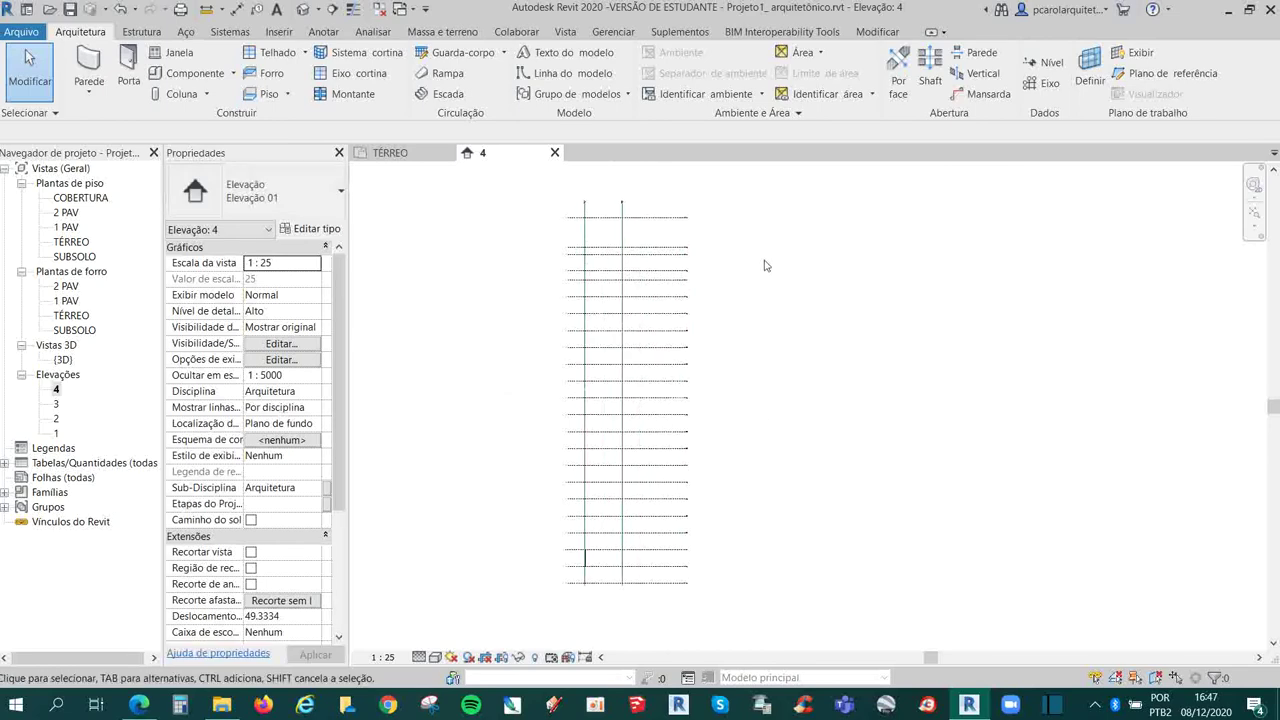
pyautogui.moveTo(725, 243)
pyautogui.mouseDown()
pyautogui.moveTo(660, 524)
pyautogui.moveTo(674, 531)
pyautogui.mouseUp()
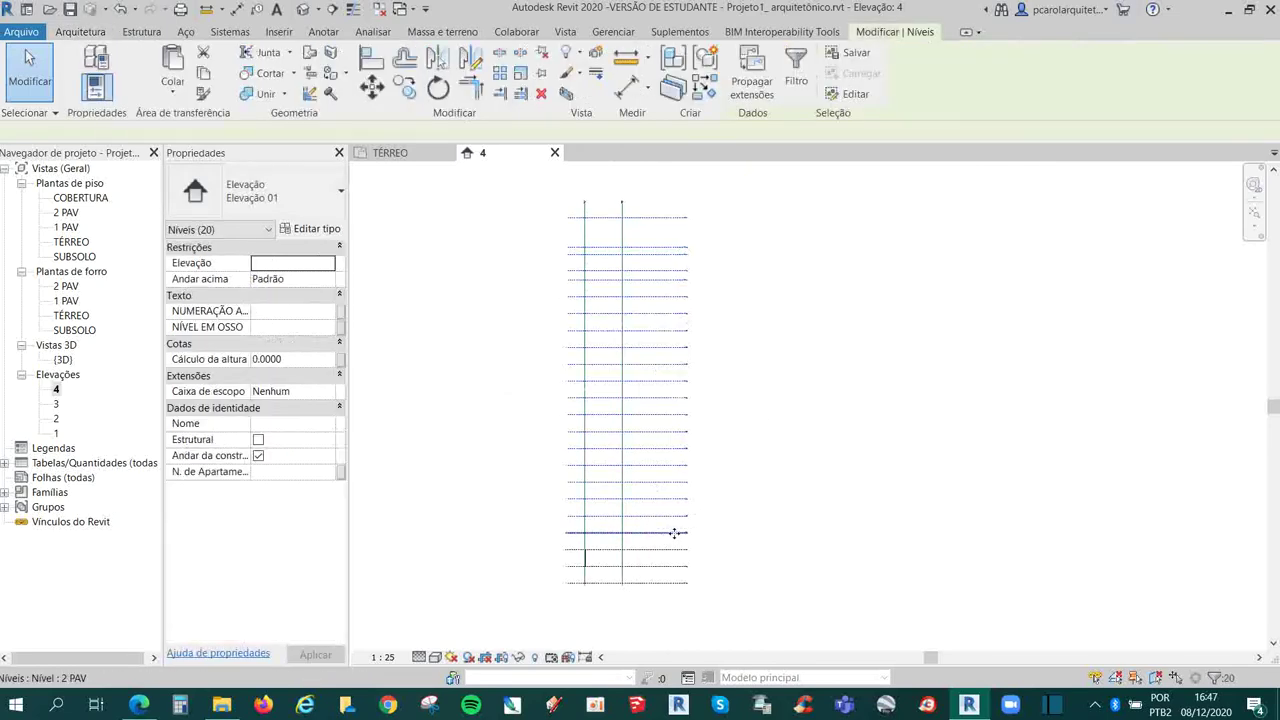
# - Delete the selected upper levels along with their 2 PAV and COBERTURA views
pyautogui.press('Delete')
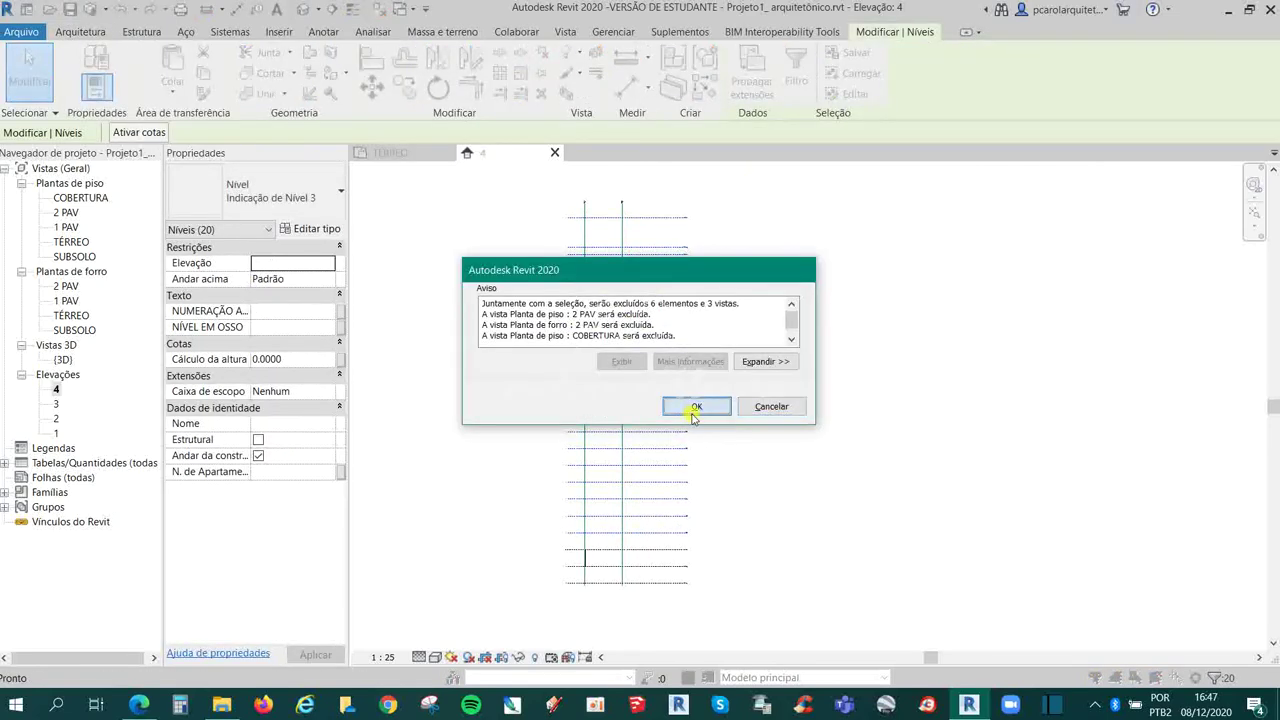
pyautogui.click(699, 404)
pyautogui.scroll(3, 656, 258)
# - Drag grid B's end down to shorten it
pyautogui.click(613, 200)
pyautogui.scroll(2, 616, 243)
pyautogui.moveTo(604, 205); pyautogui.dragTo(604, 540)
pyautogui.scroll(-2, 667, 290)
pyautogui.scroll(-1, 700, 300)
pyautogui.scroll(-1, 723, 354)
pyautogui.scroll(2, 731, 457)
pyautogui.scroll(1, 731, 457)
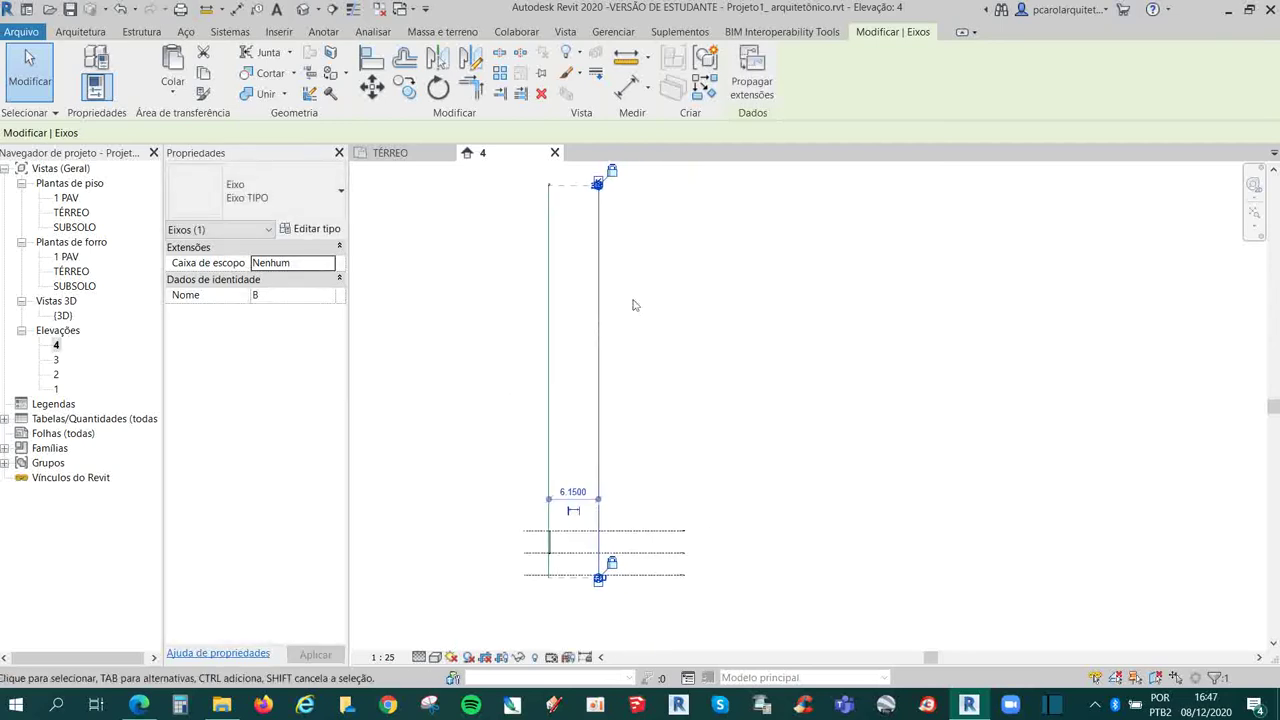
# - Switch grid B's top end from a 3D to a 2D extent
pyautogui.click(598, 185)
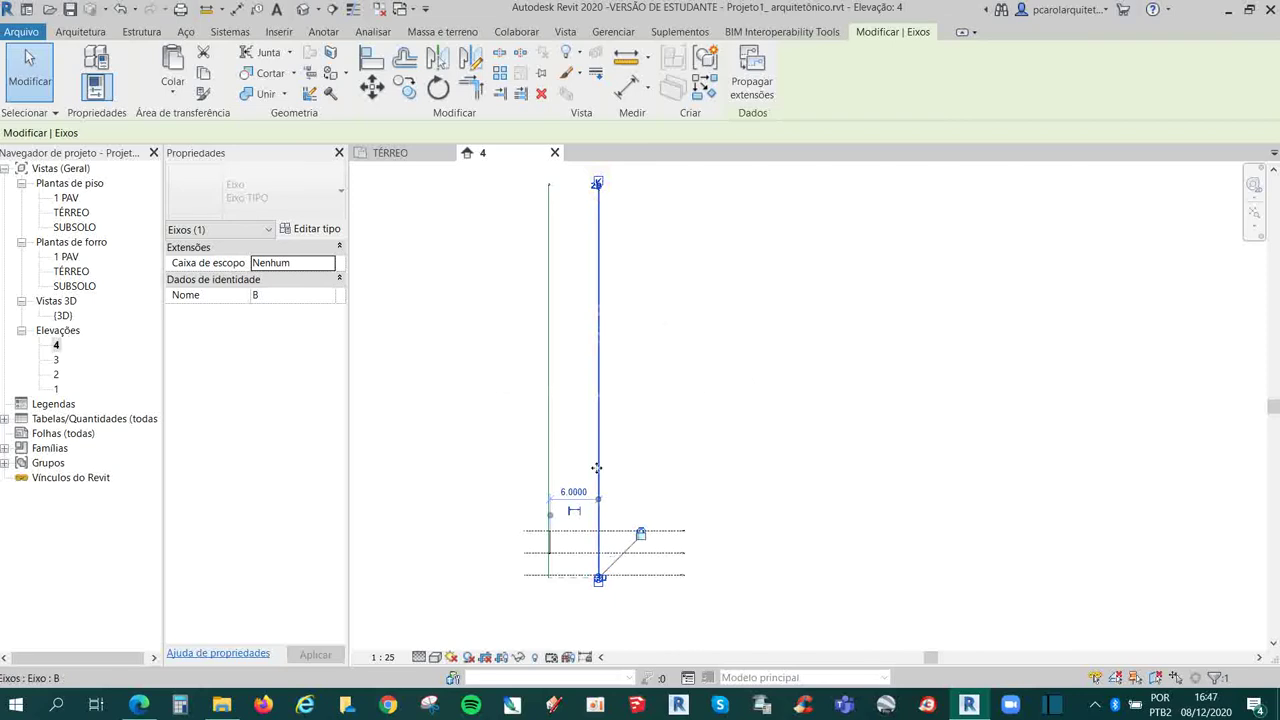
pyautogui.click(597, 184)
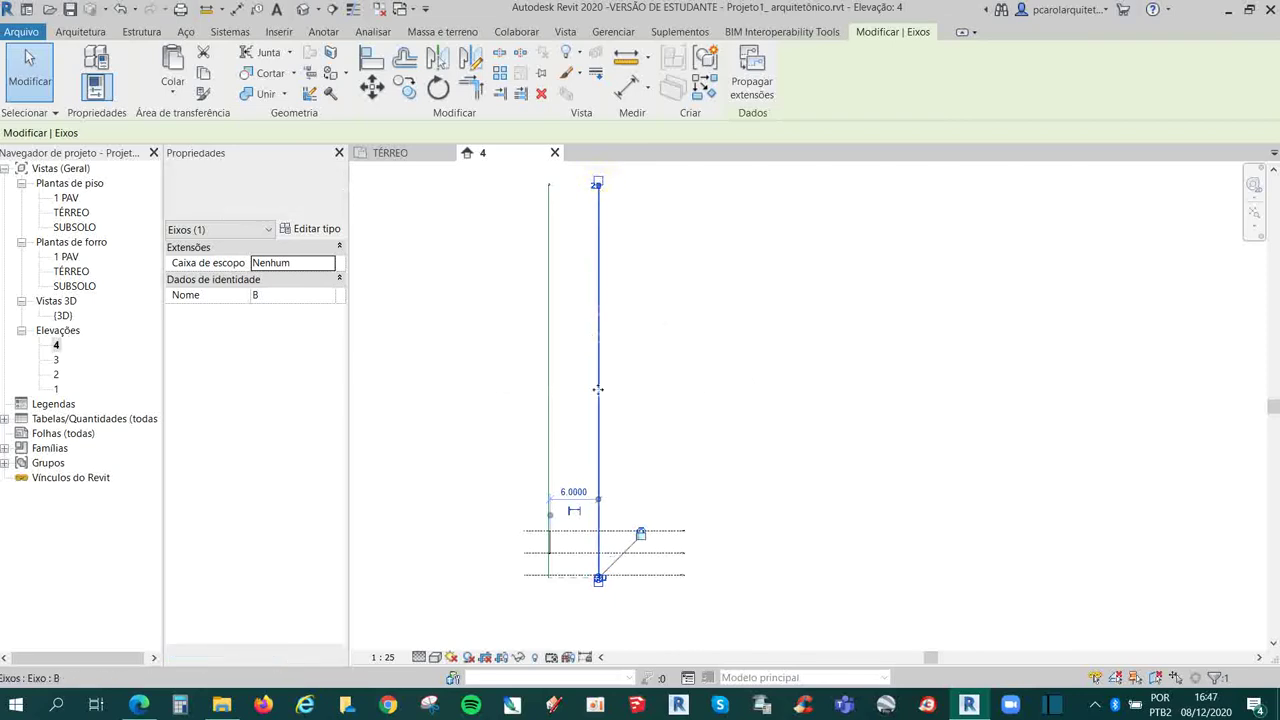
pyautogui.scroll(5, 595, 183)
pyautogui.click(617, 199)
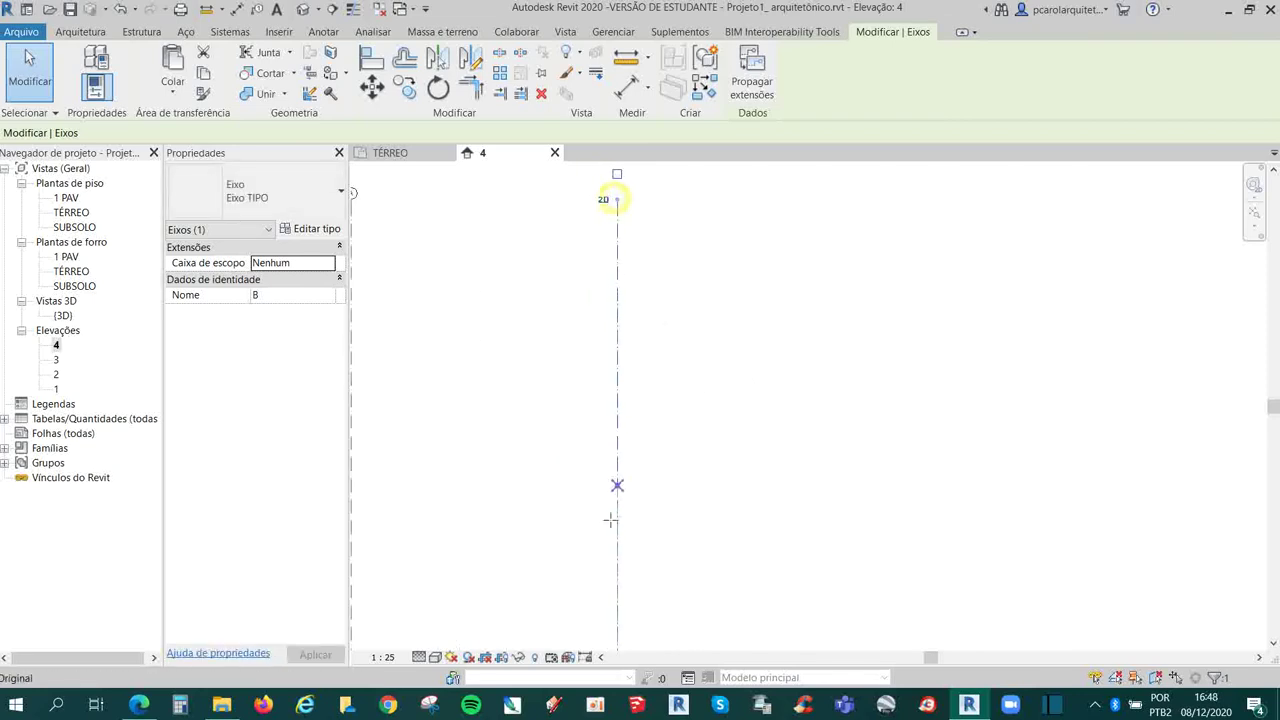
pyautogui.scroll(-3, 709, 209)
pyautogui.scroll(-3, 711, 223)
pyautogui.scroll(3, 697, 255)
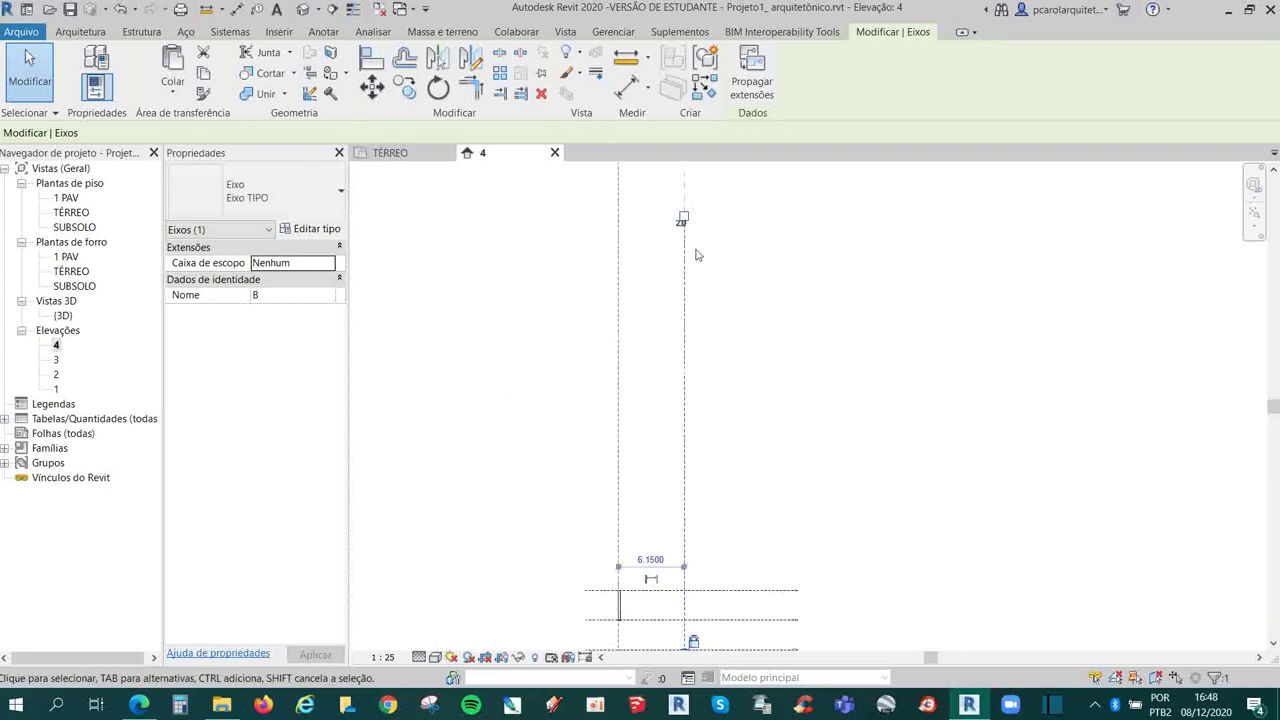
pyautogui.click(709, 243)
# - Drag grid B's top end down close to the three remaining level lines
pyautogui.click(683, 218)
pyautogui.click(684, 222)
pyautogui.scroll(4, 695, 224)
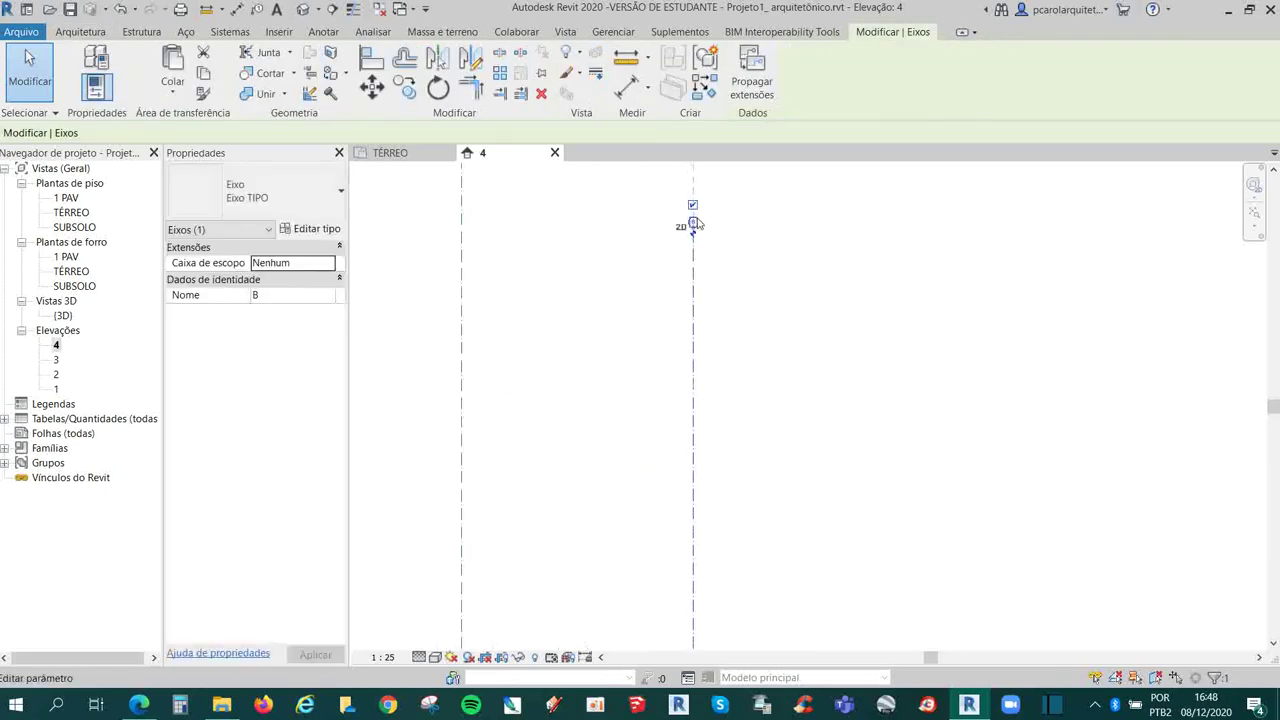
pyautogui.moveTo(693, 226); pyautogui.dragTo(693, 625)
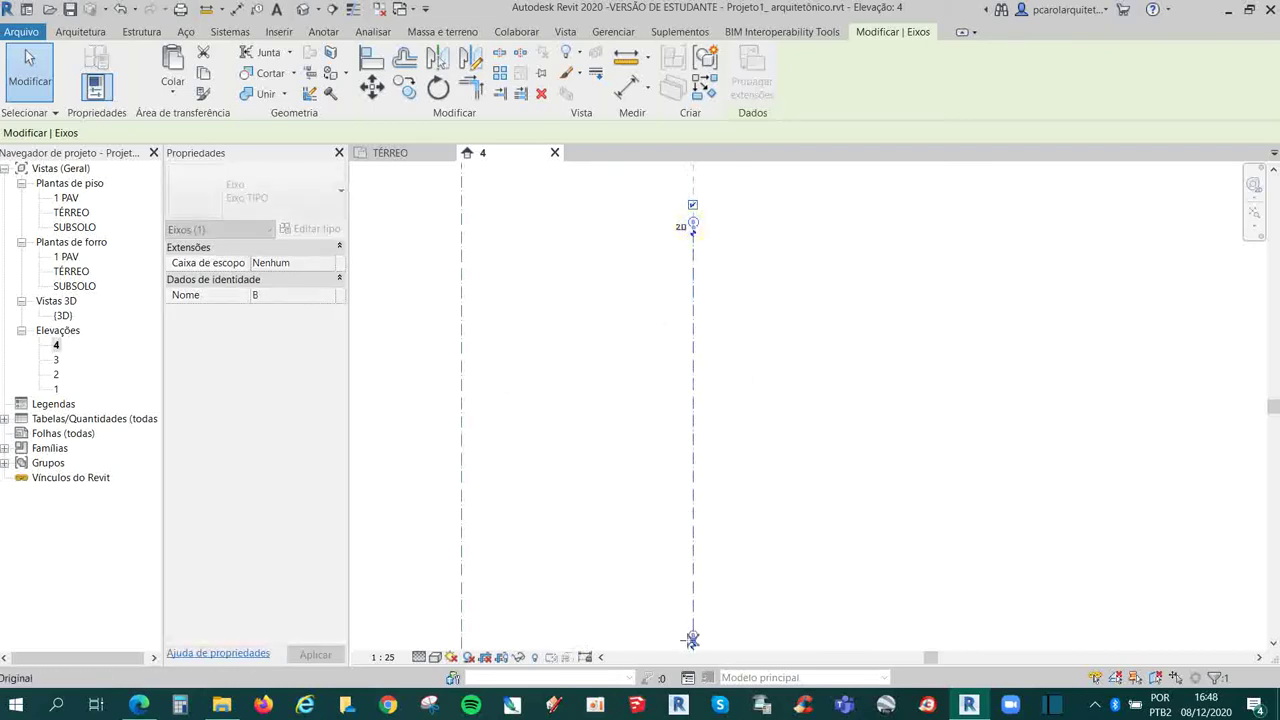
pyautogui.scroll(-2, 686, 400)
pyautogui.scroll(-2, 680, 330)
pyautogui.scroll(-2, 668, 251)
pyautogui.click(685, 240)
pyautogui.scroll(2, 657, 248)
pyautogui.scroll(-2, 714, 466)
pyautogui.scroll(2, 676, 535)
pyautogui.moveTo(872, 391); pyautogui.dragTo(914, 380, button='middle')
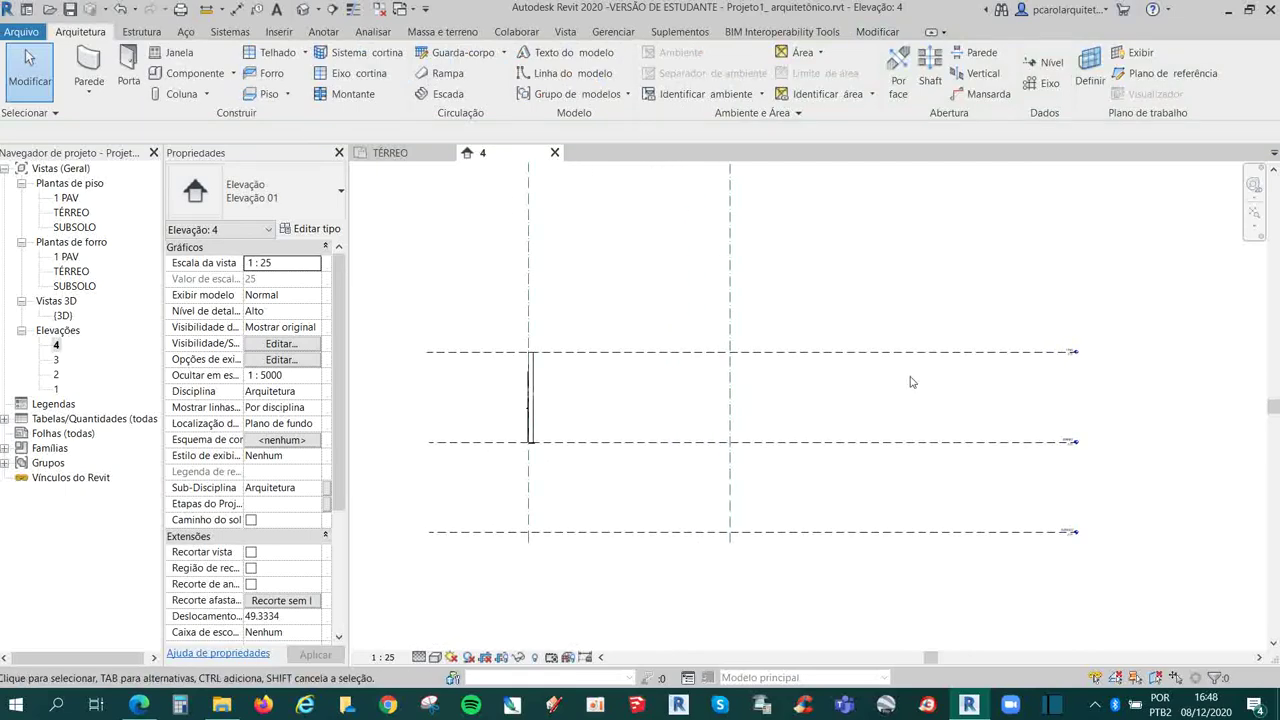
pyautogui.click(855, 355)
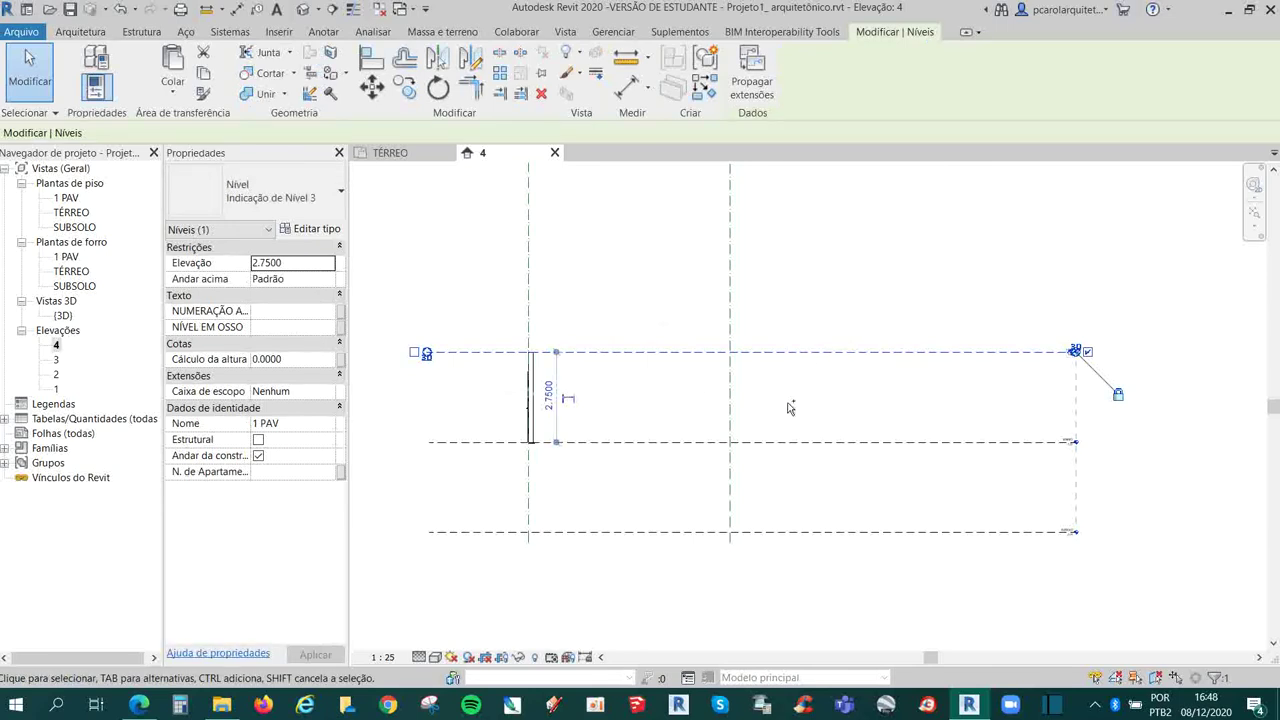
# - Reselect level 1 PAV and dismiss the save reminder
pyautogui.click(841, 423)
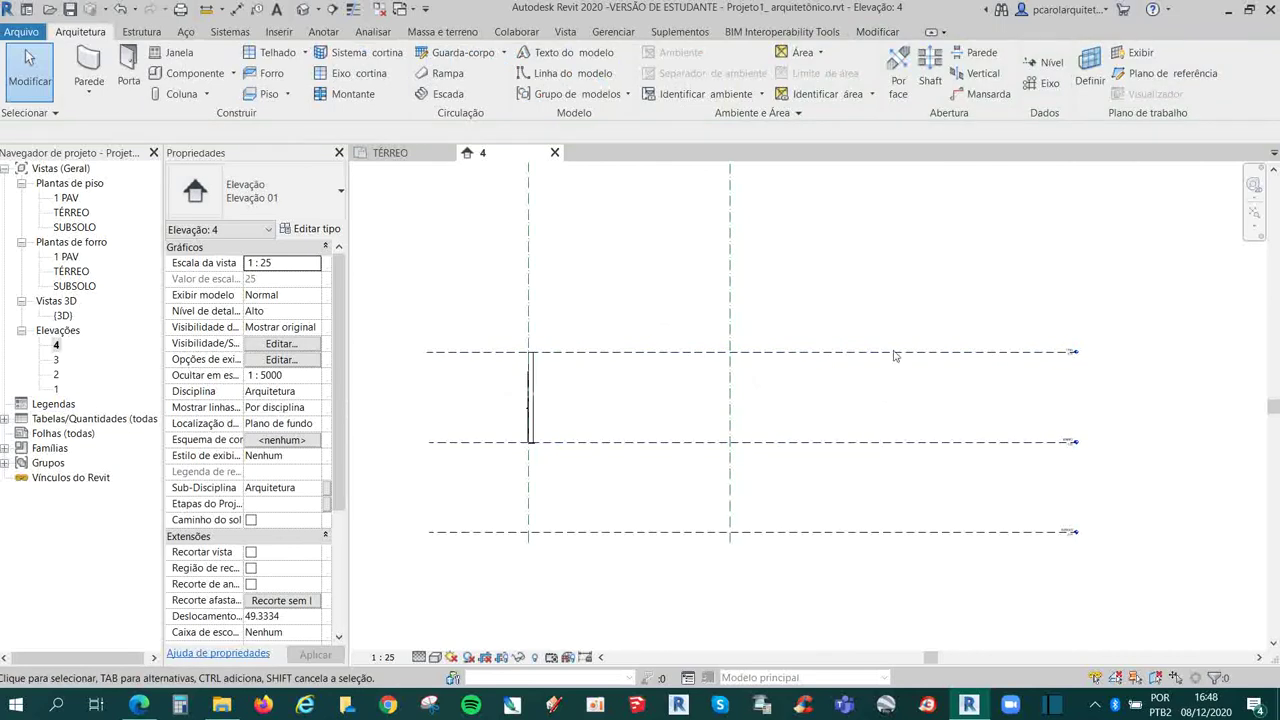
pyautogui.scroll(2, 1107, 345)
pyautogui.scroll(2, 1091, 371)
pyautogui.scroll(-2, 975, 360)
pyautogui.scroll(-3, 1043, 418)
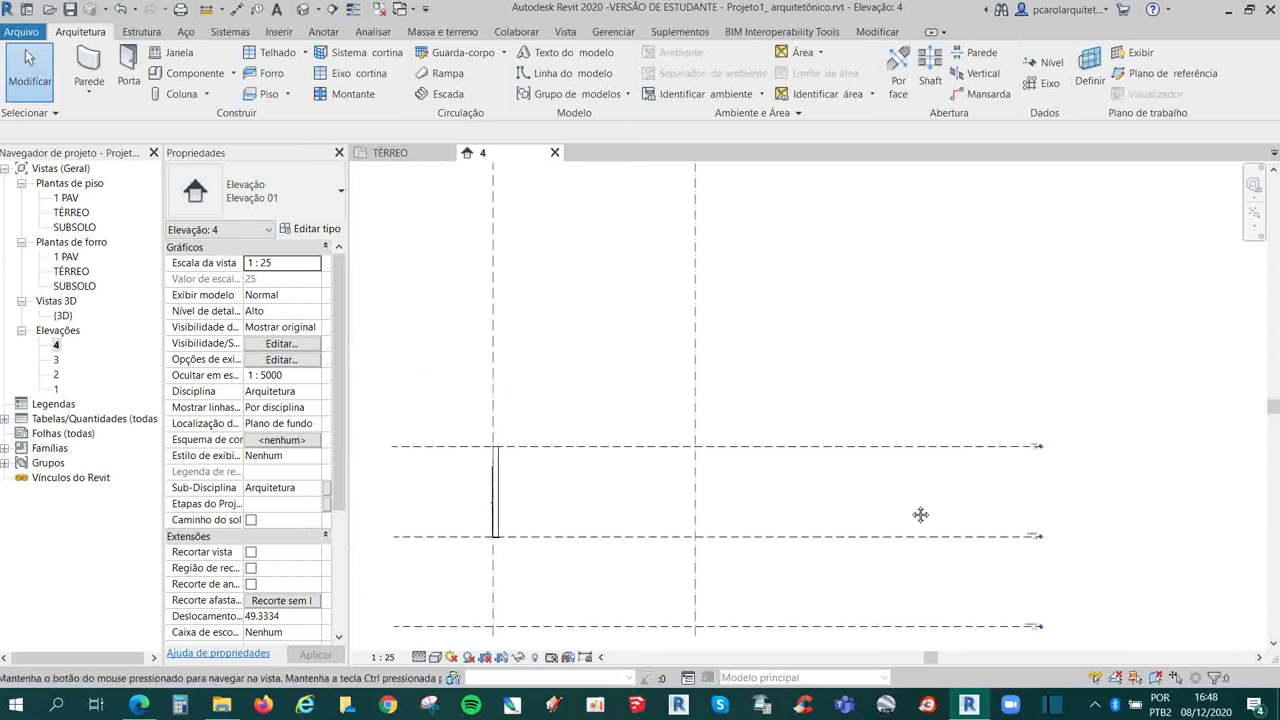
pyautogui.click(819, 455)
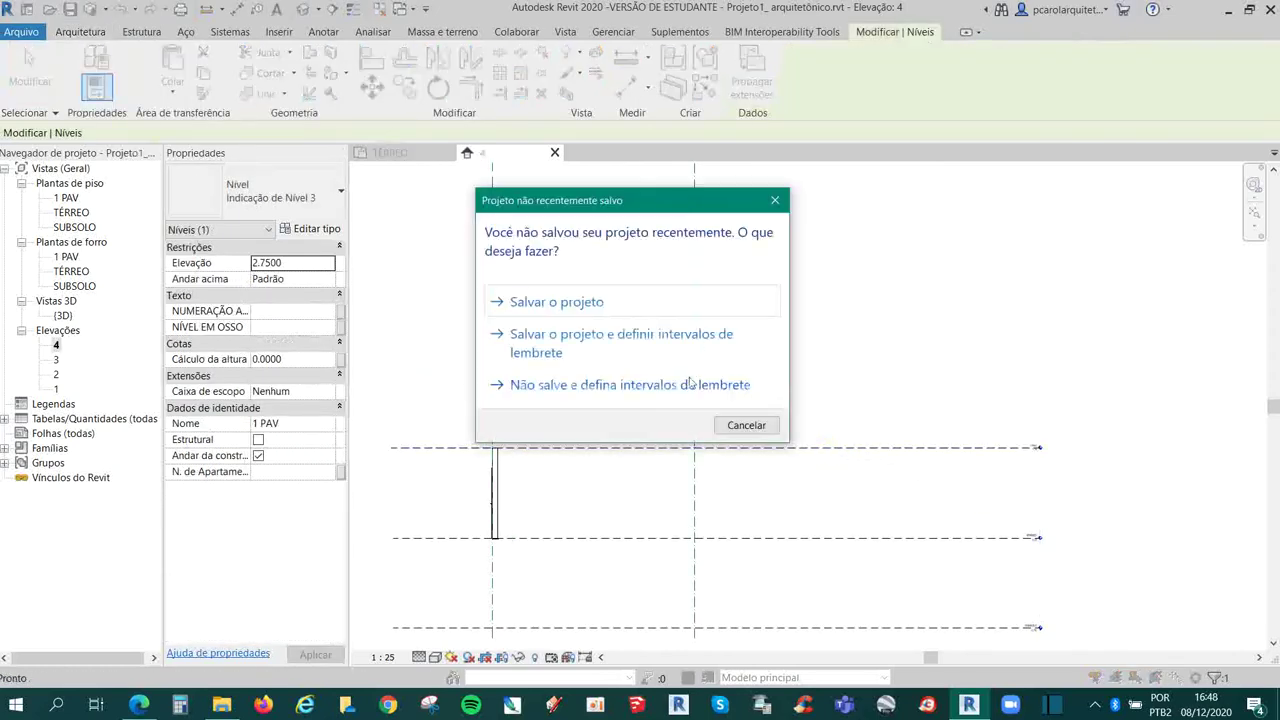
pyautogui.click(703, 303)
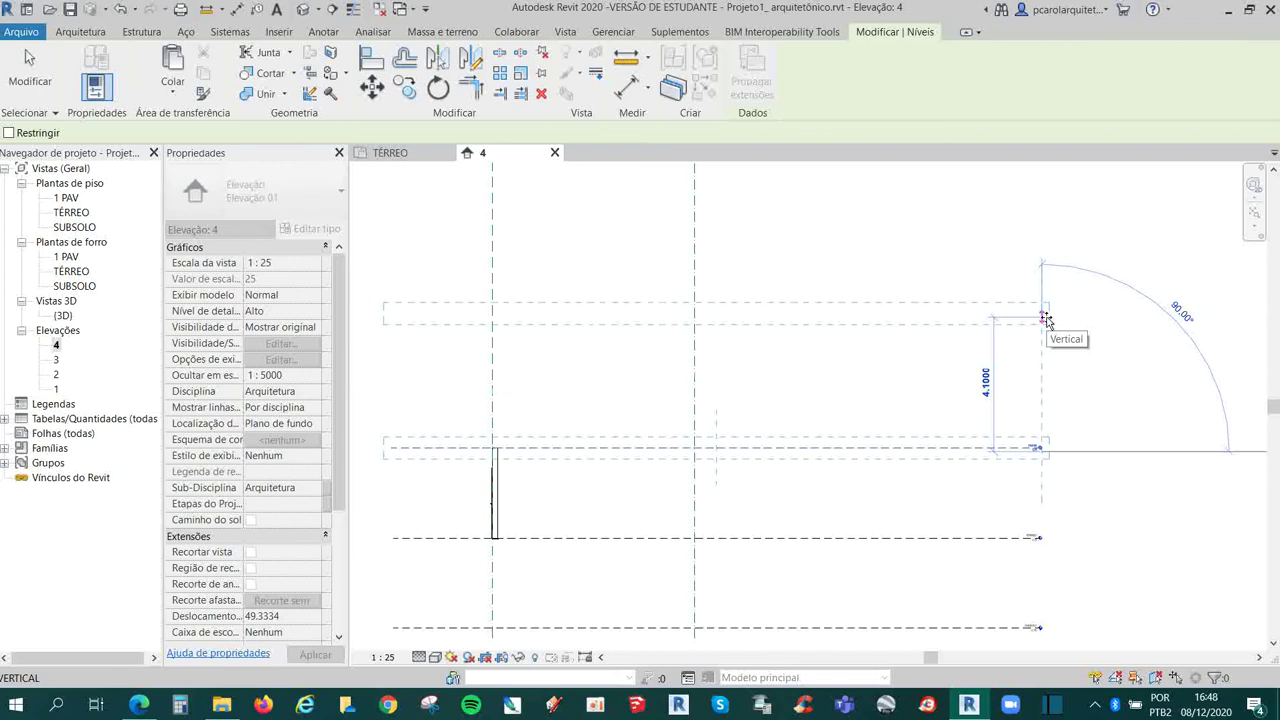
# - Place the copied level 1 m above 1 PAV, at 3.75
pyautogui.write('1')
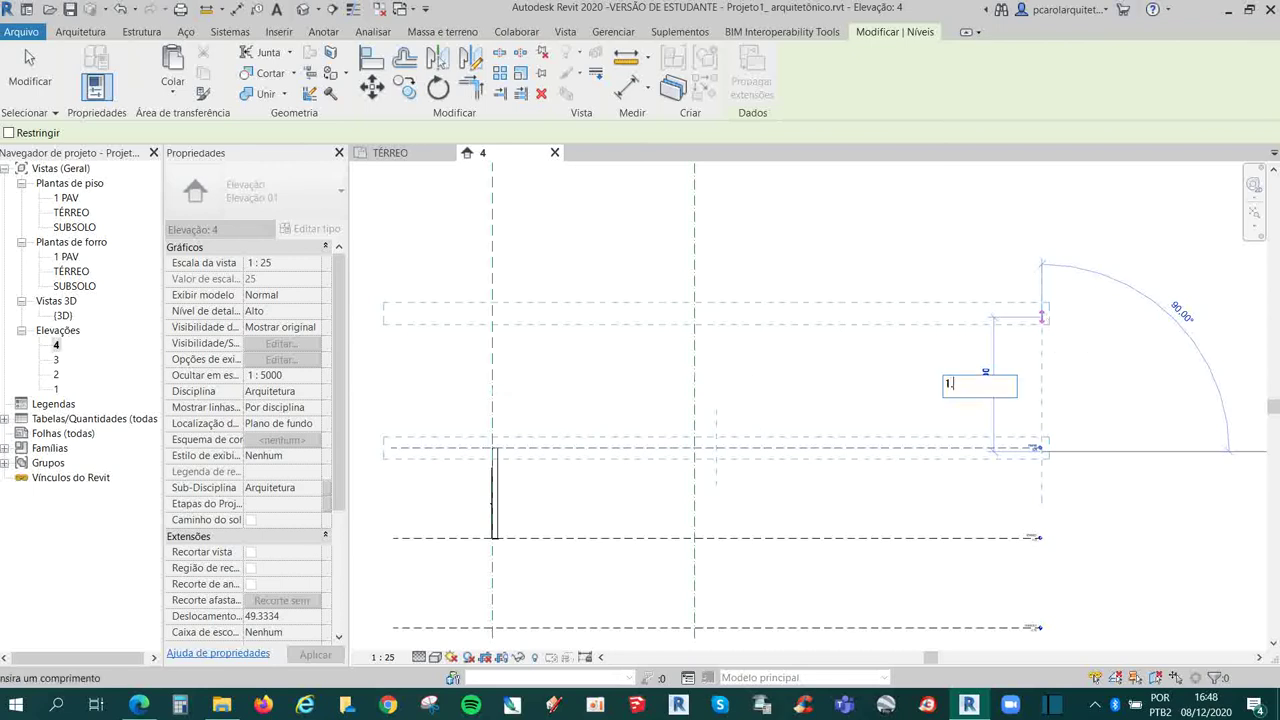
pyautogui.press('Return')
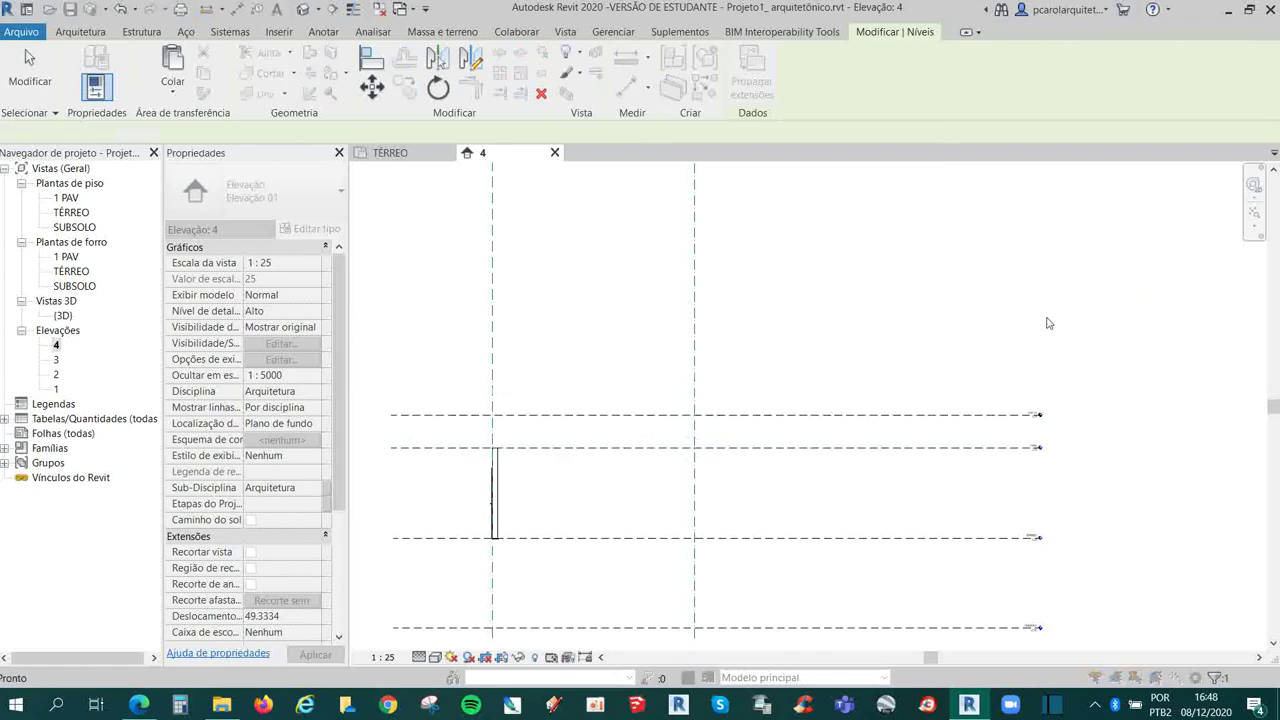
pyautogui.press('Escape')
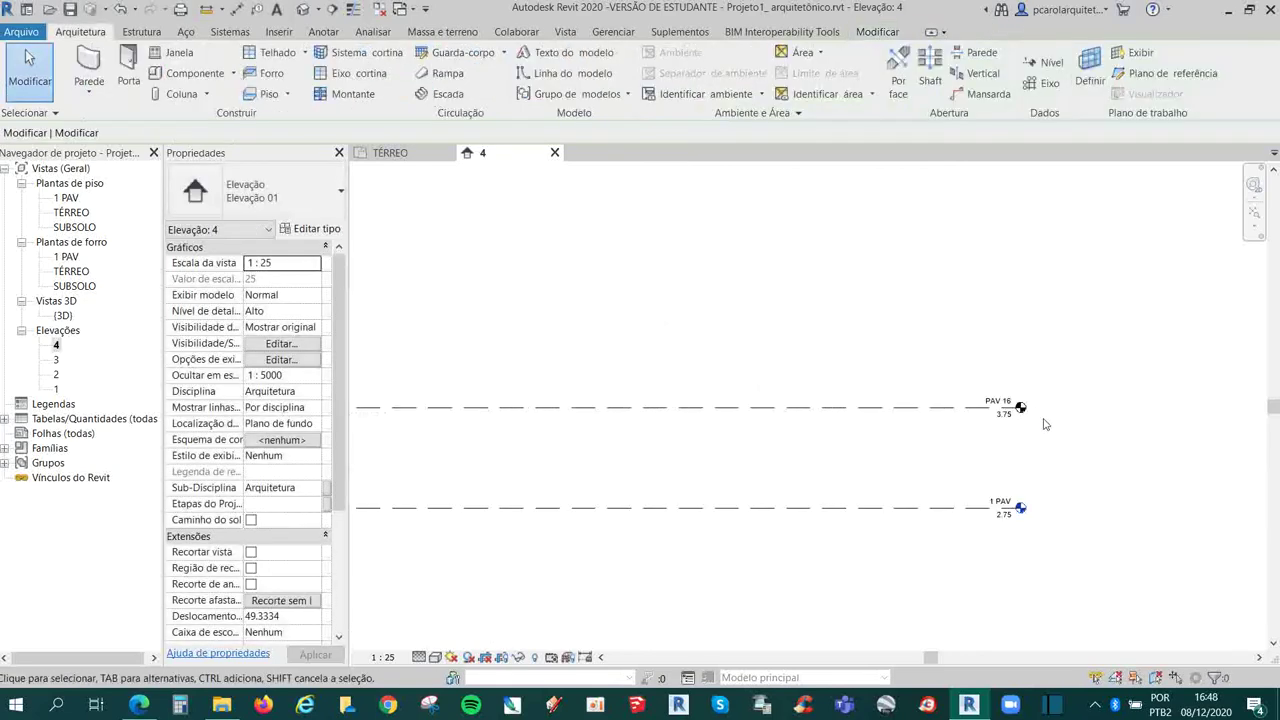
pyautogui.scroll(2, 976, 367)
pyautogui.scroll(2, 962, 340)
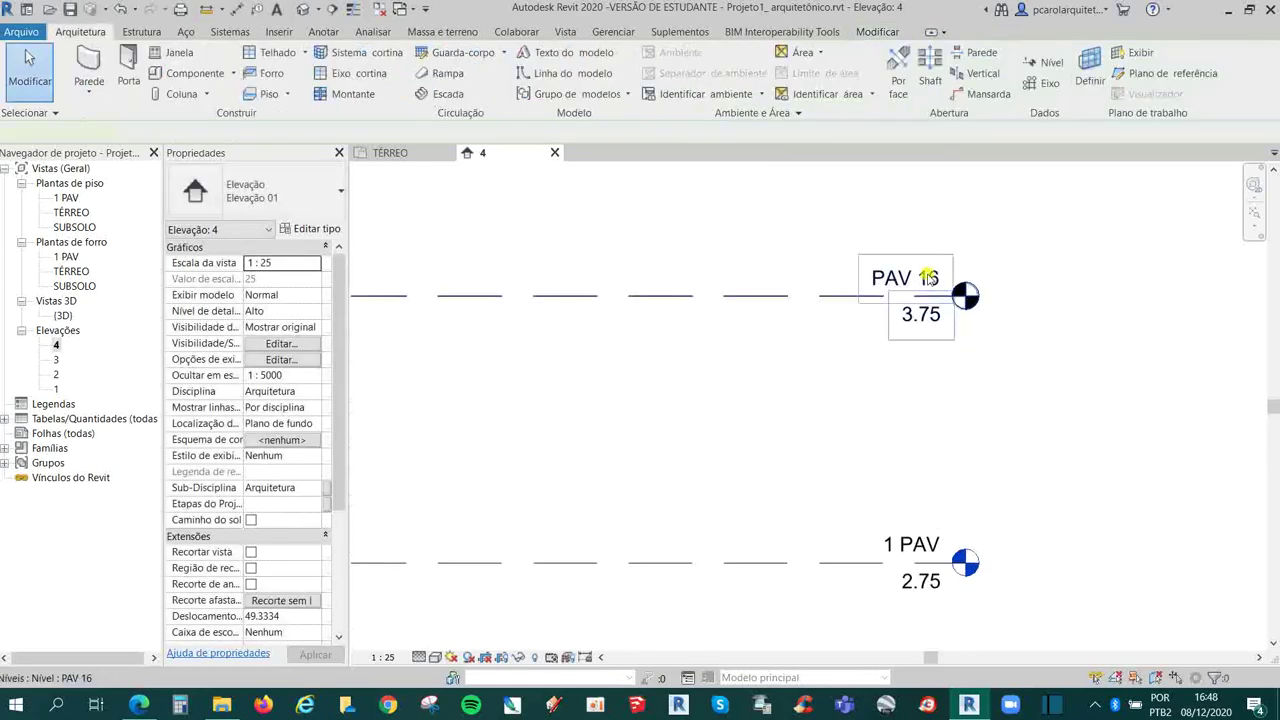
# - Rename the new level to TELHADO
pyautogui.doubleClick(928, 276)
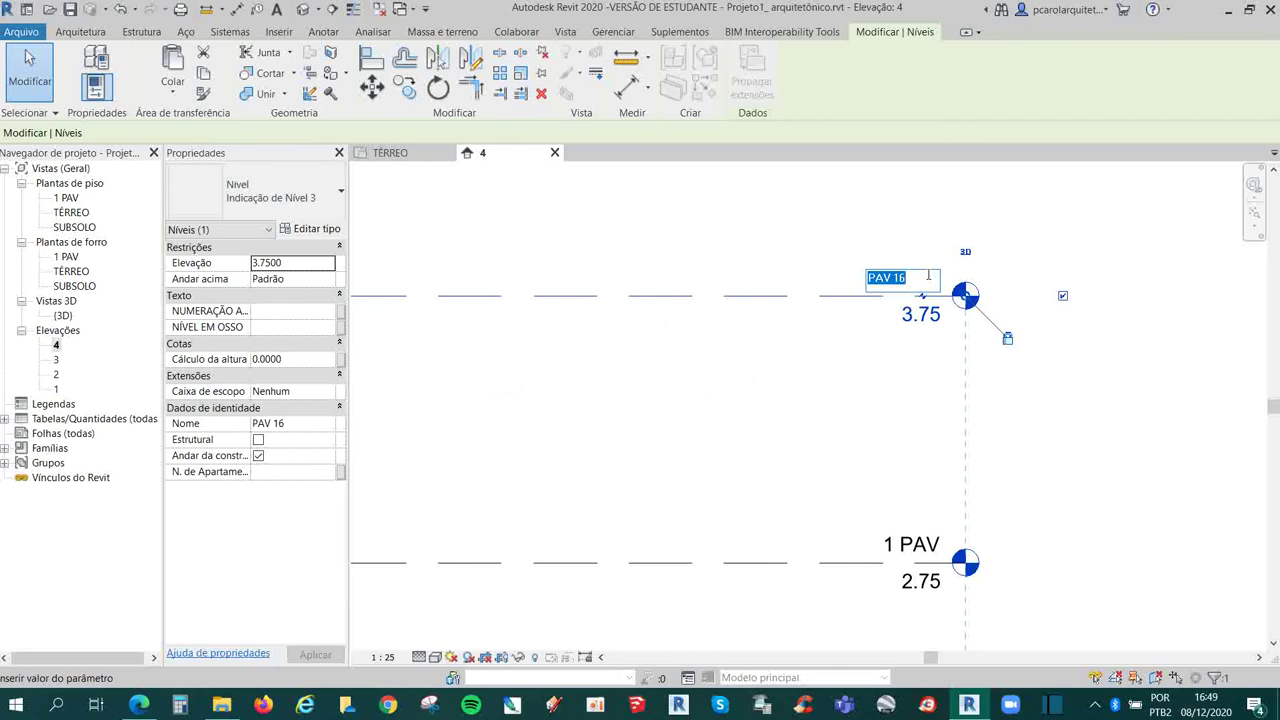
pyautogui.write('TELHADO')
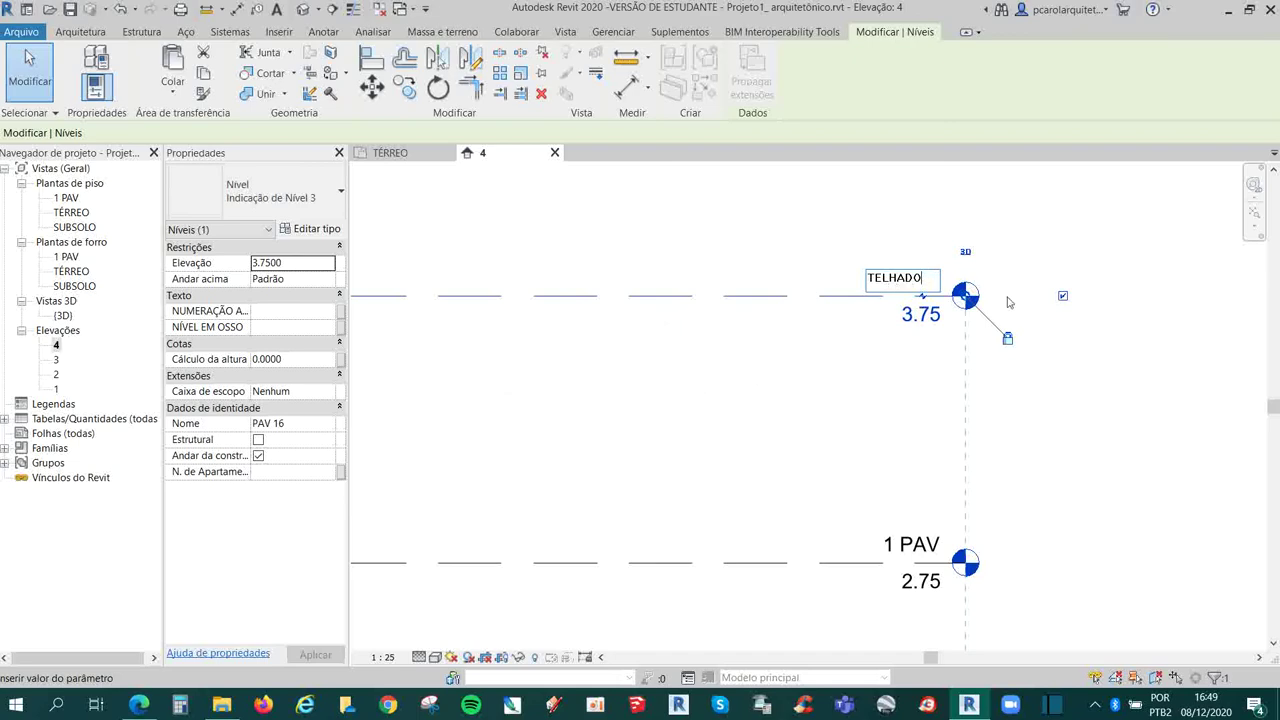
pyautogui.click(1141, 387)
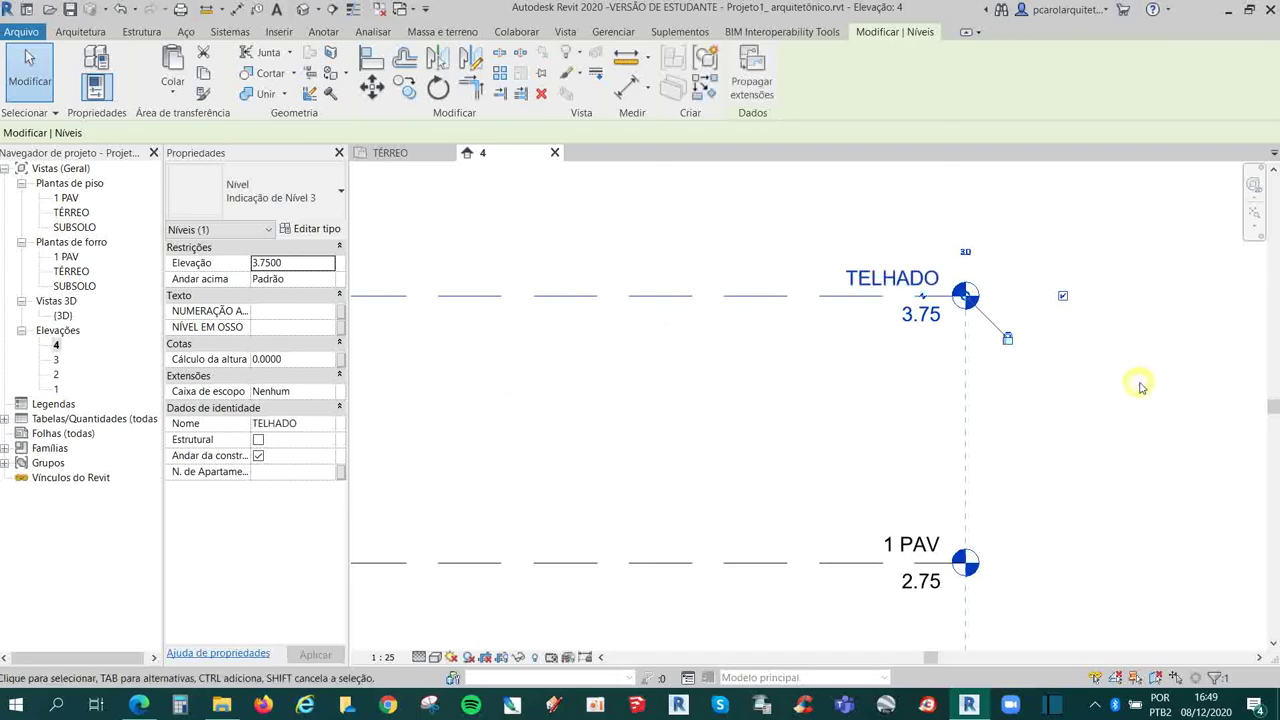
pyautogui.scroll(-3, 1060, 385)
pyautogui.click(1038, 366)
# - Pan and zoom the elevation to review TELHADO above 1 PAV
pyautogui.scroll(-1, 1037, 323)
pyautogui.scroll(1, 1095, 356)
pyautogui.scroll(3, 1085, 354)
pyautogui.scroll(3, 960, 355)
pyautogui.scroll(-5, 953, 355)
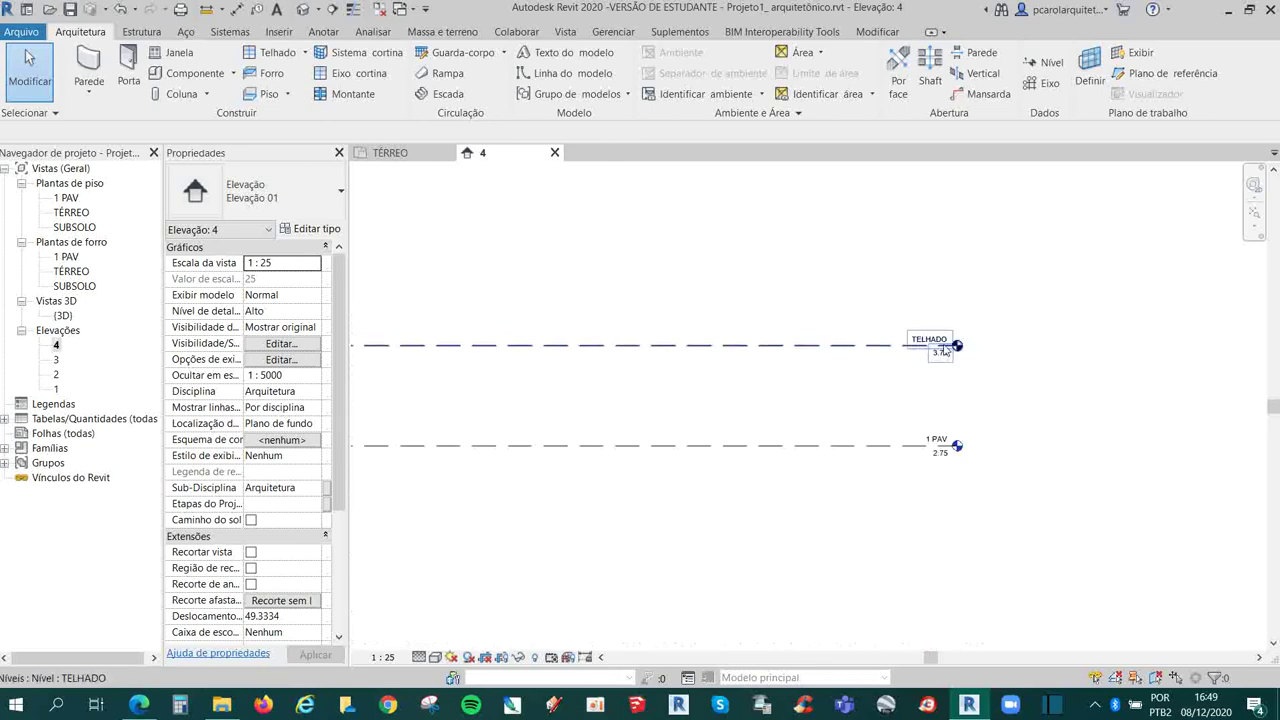
pyautogui.scroll(1, 565, 411)
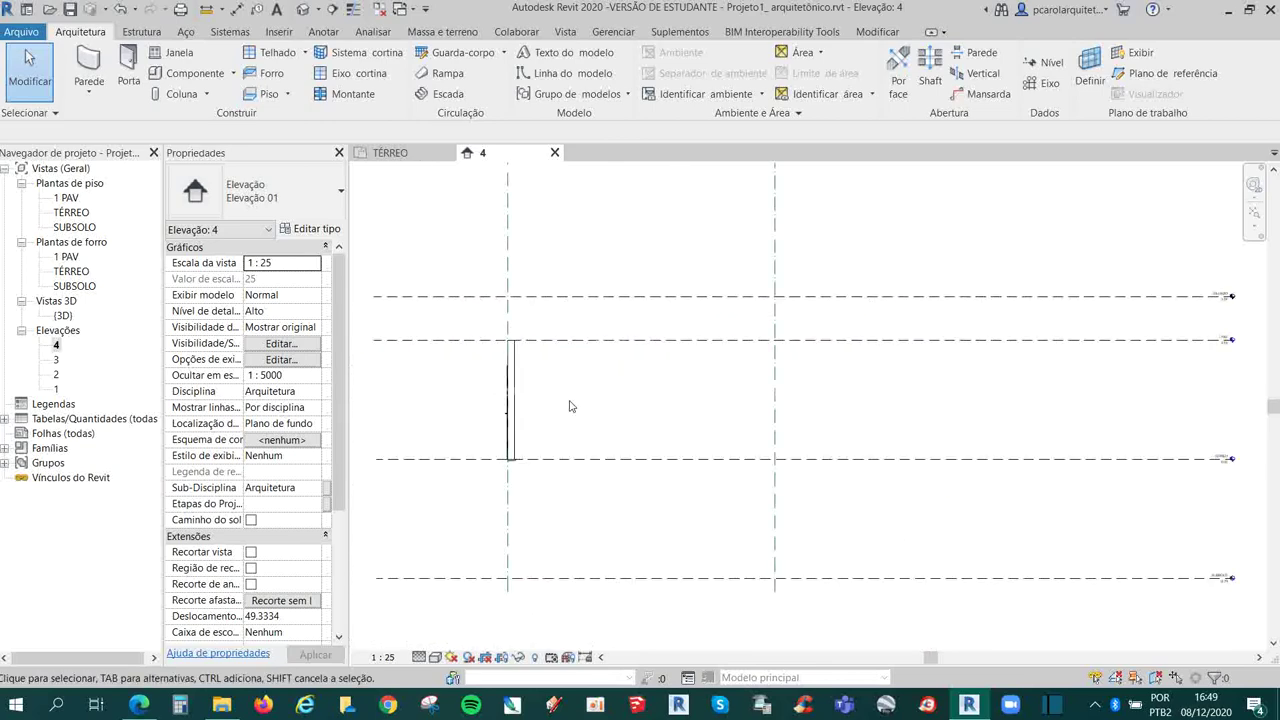
pyautogui.click(789, 297)
pyautogui.moveTo(835, 402); pyautogui.dragTo(783, 463, button='middle')
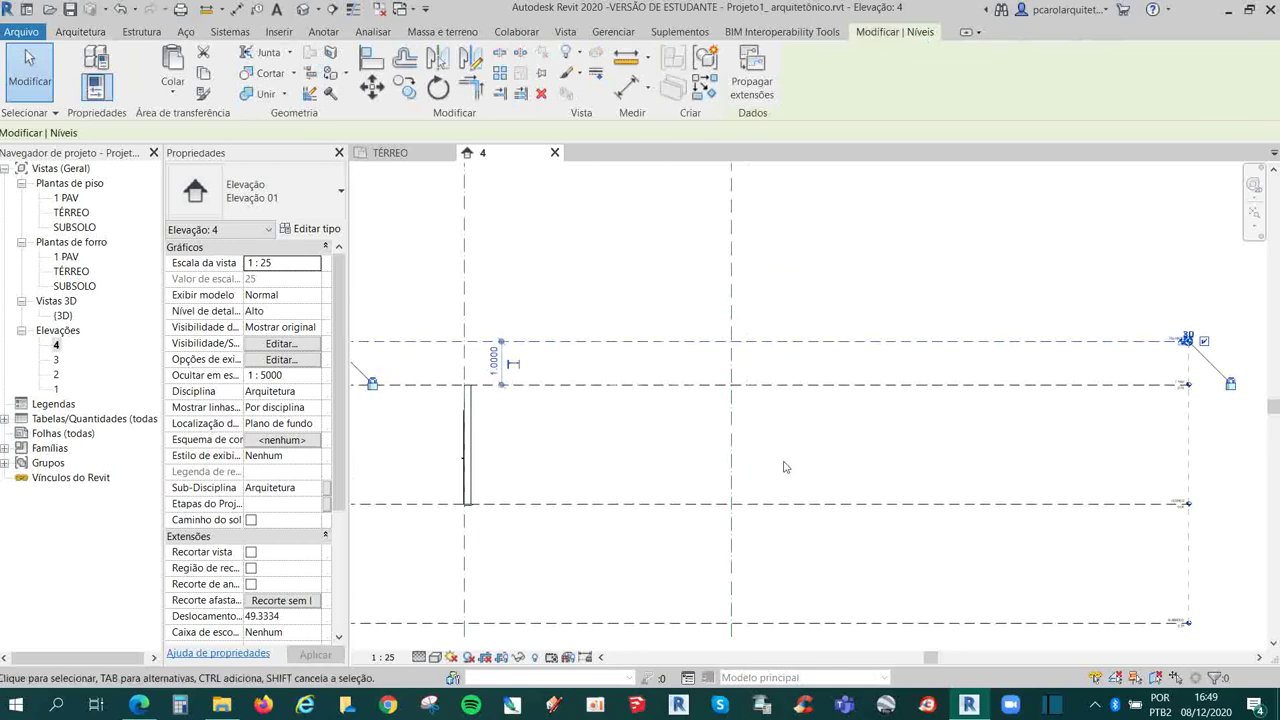
pyautogui.click(926, 278)
pyautogui.scroll(-1, 912, 300)
pyautogui.scroll(-5, 736, 530)
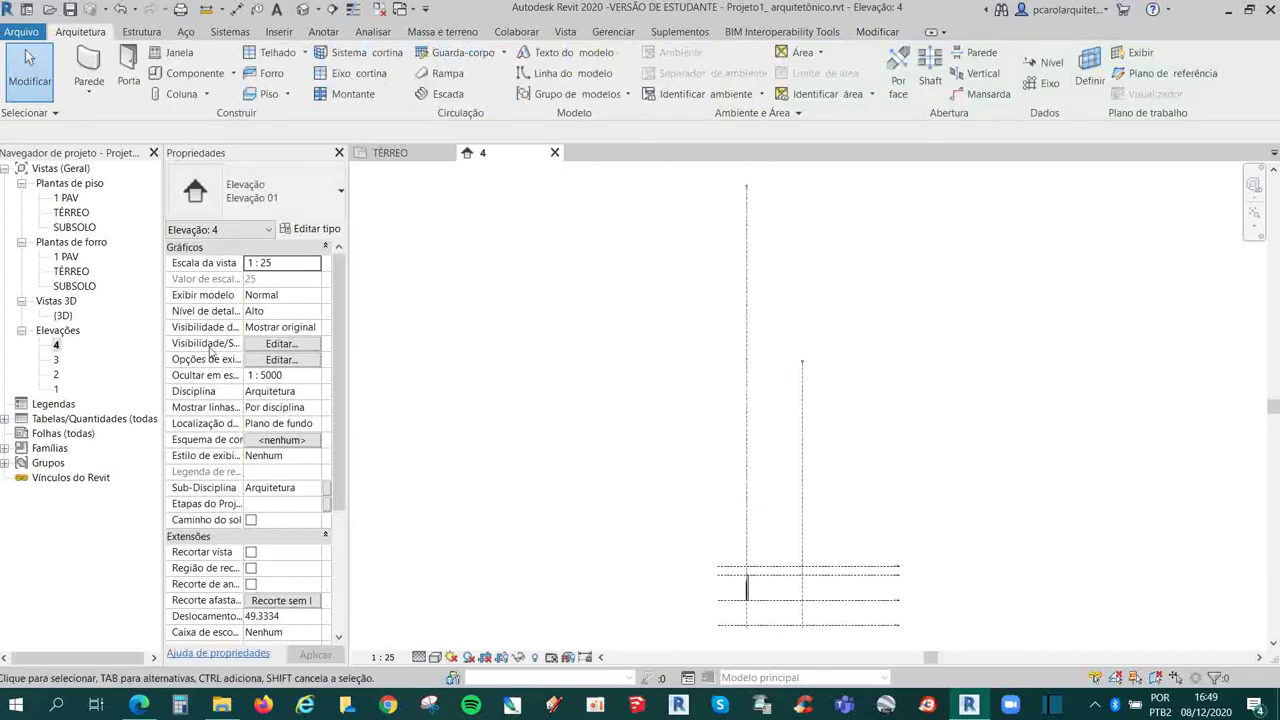
pyautogui.scroll(2, 780, 520)
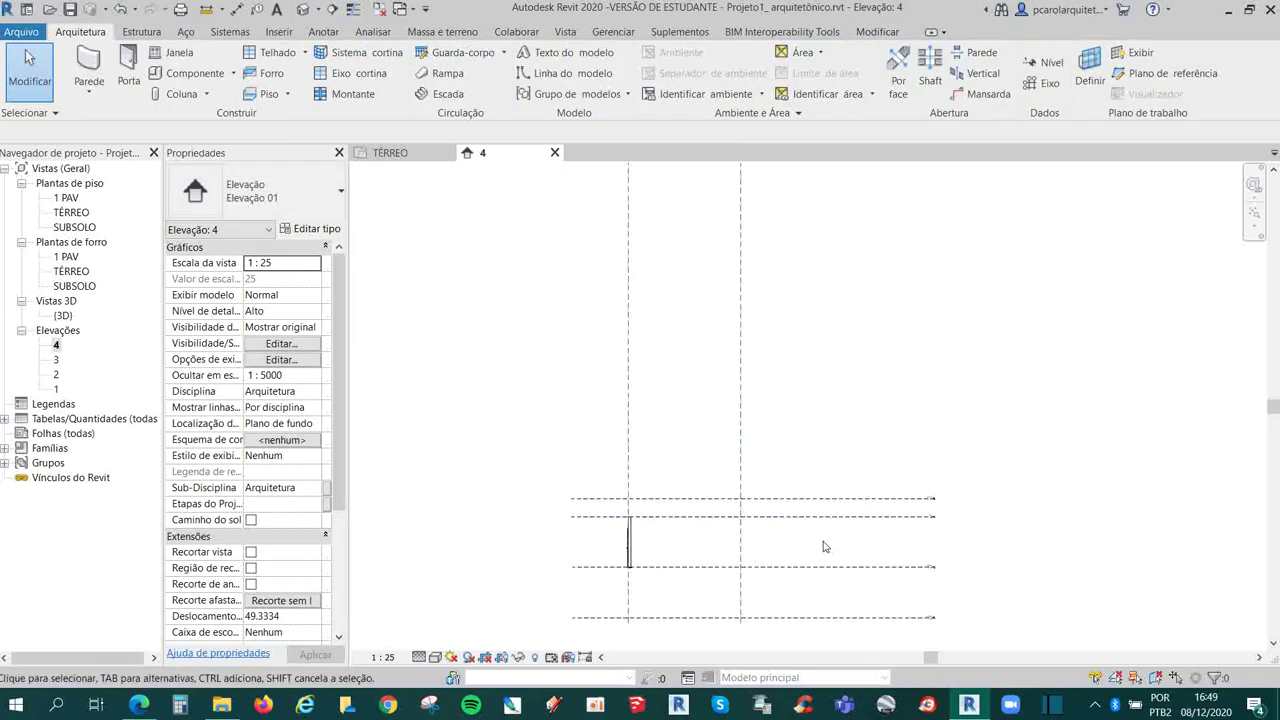
pyautogui.scroll(2, 760, 550)
pyautogui.scroll(1, 720, 500)
pyautogui.scroll(-1, 810, 360)
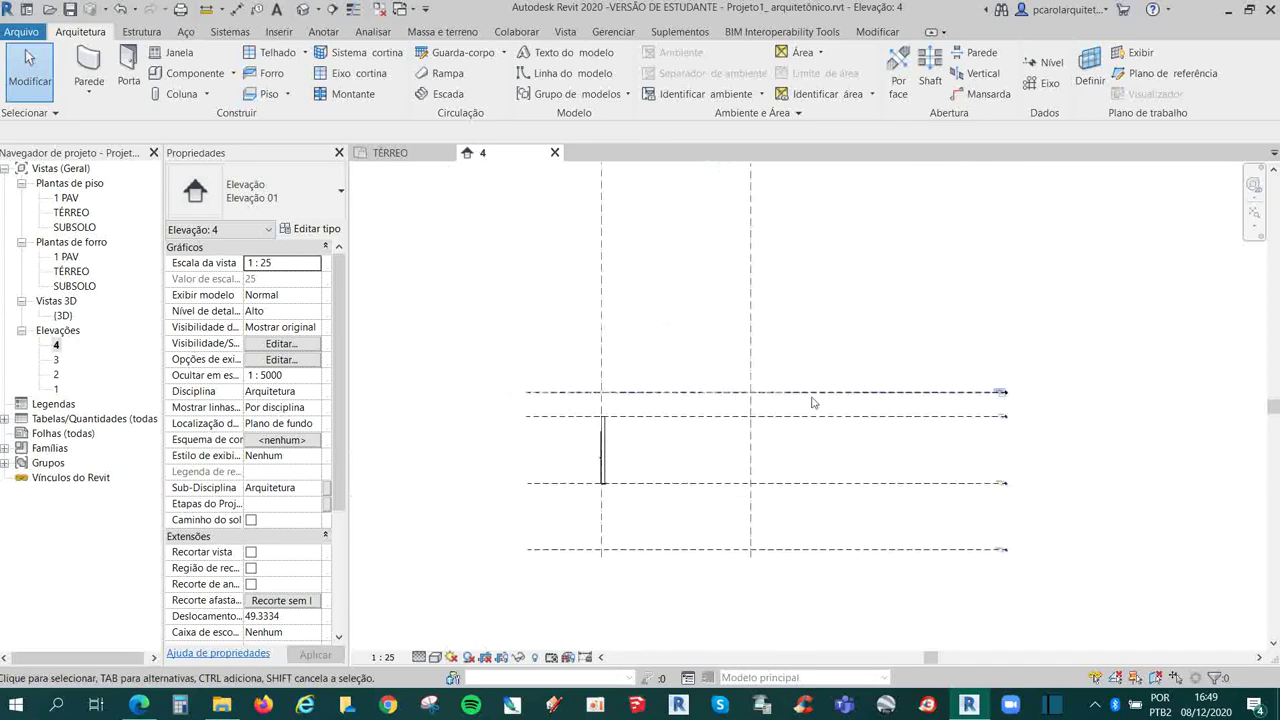
pyautogui.scroll(-1, 814, 400)
# - Draw a new level line above the existing levels in Elevação 4
pyautogui.click(1040, 68)
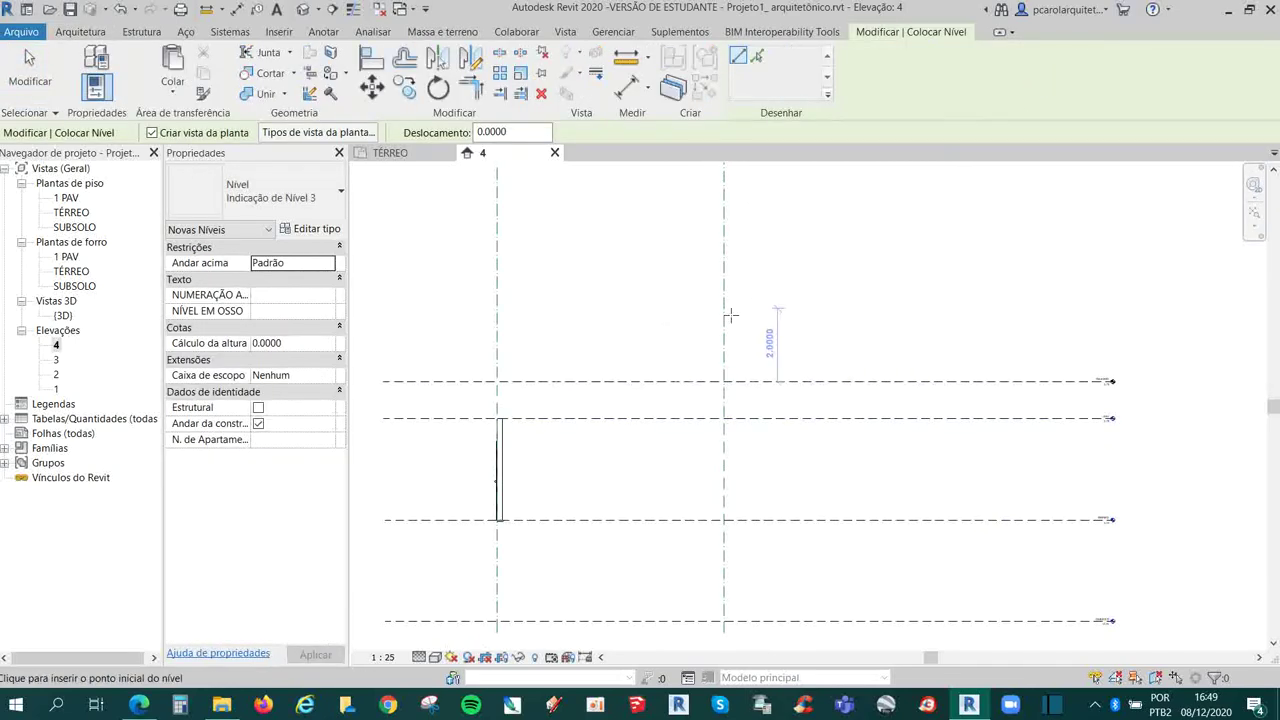
pyautogui.click(390, 330)
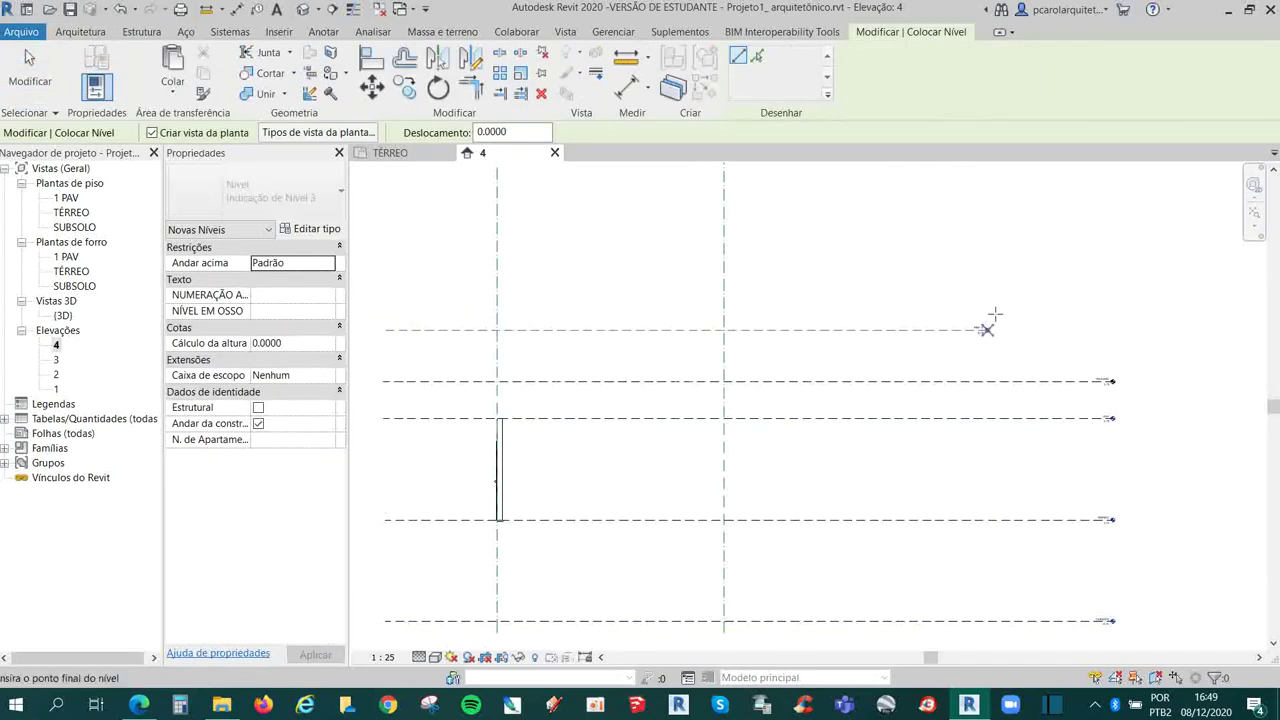
pyautogui.click(763, 353)
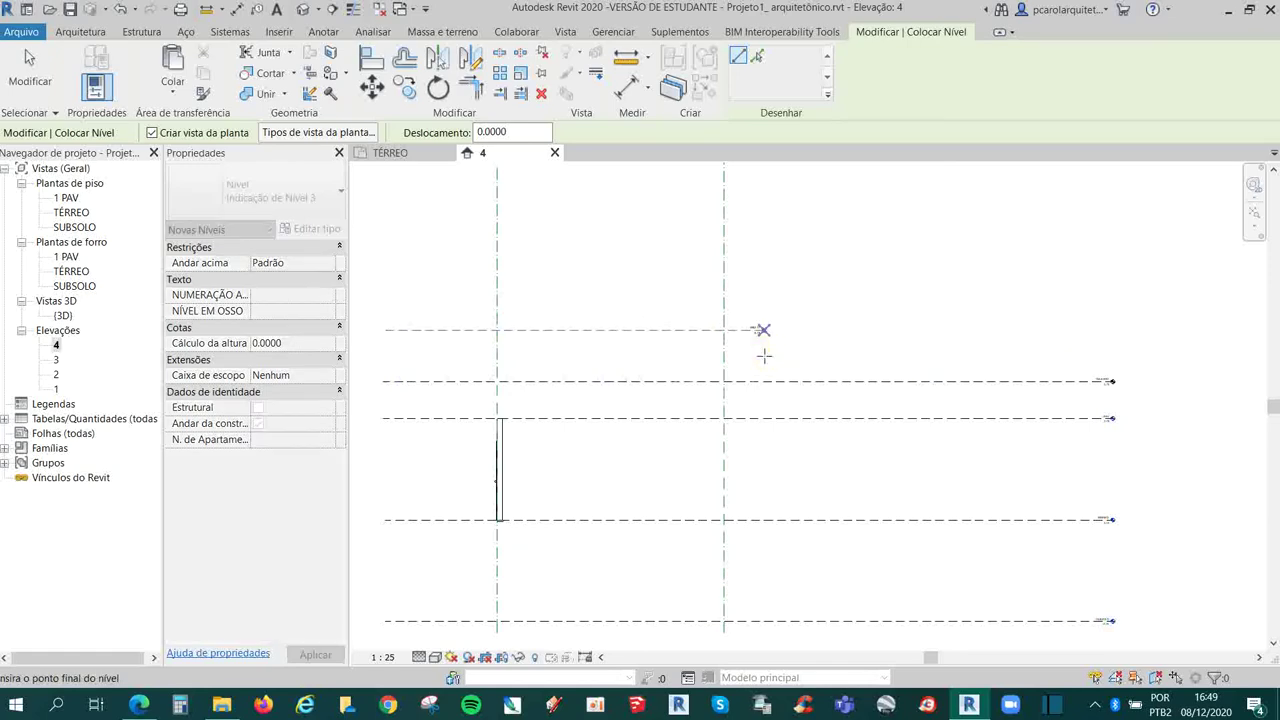
pyautogui.scroll(2, 785, 375)
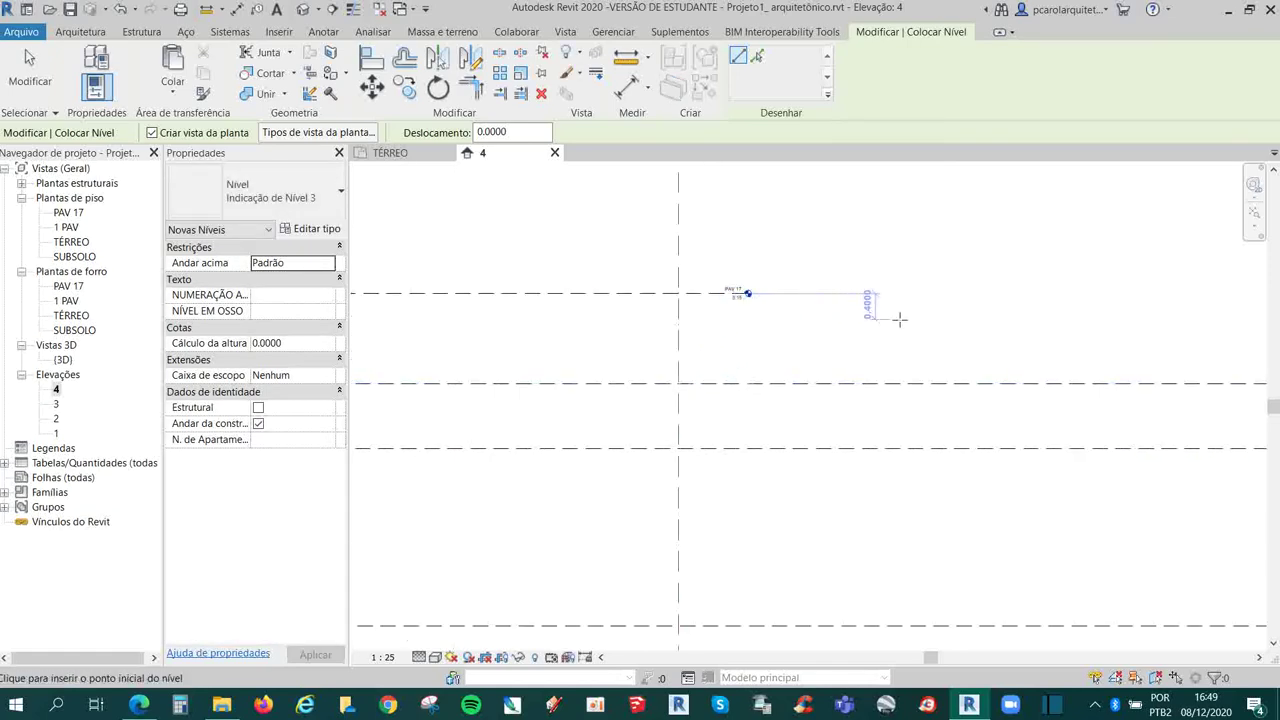
pyautogui.scroll(-2, 766, 343)
# - Set level PAV 17 to 1.0 above the level below, placing it at 4.75
pyautogui.press('Escape')
pyautogui.press('Escape')
pyautogui.click(738, 314)
pyautogui.scroll(2, 725, 335)
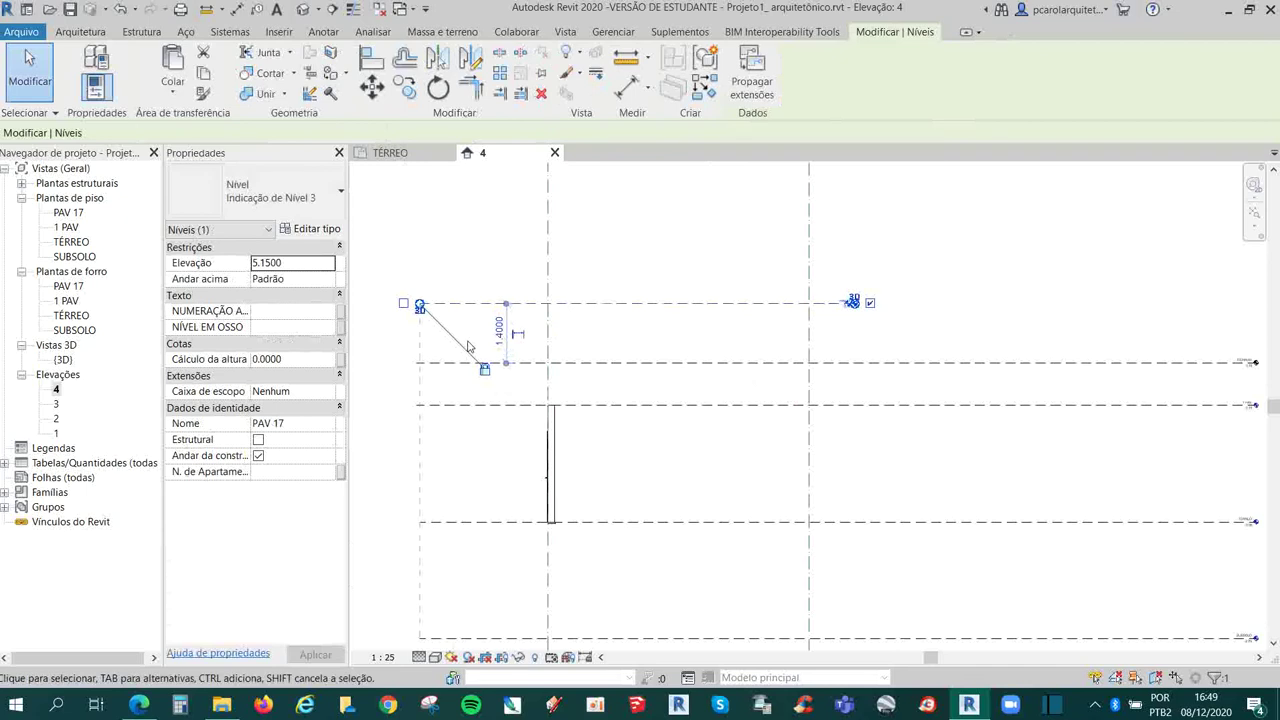
pyautogui.scroll(1, 480, 330)
pyautogui.click(521, 329)
pyautogui.write('1')
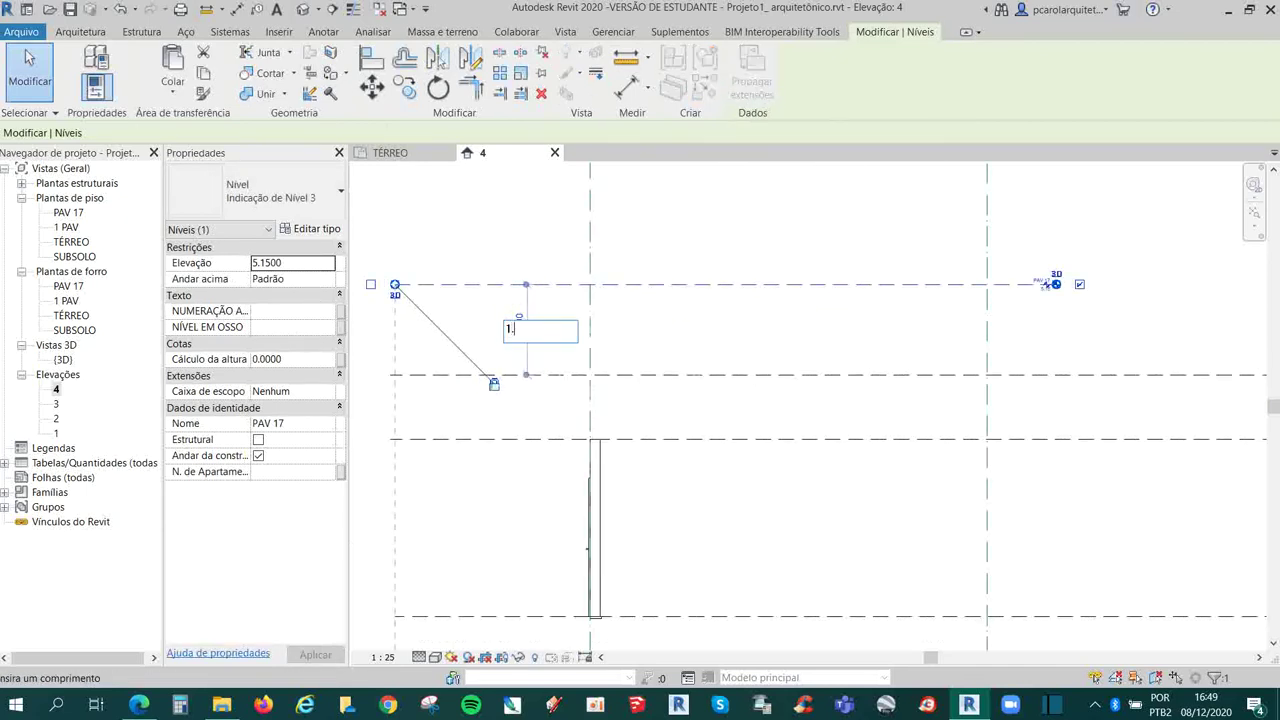
pyautogui.press('Return')
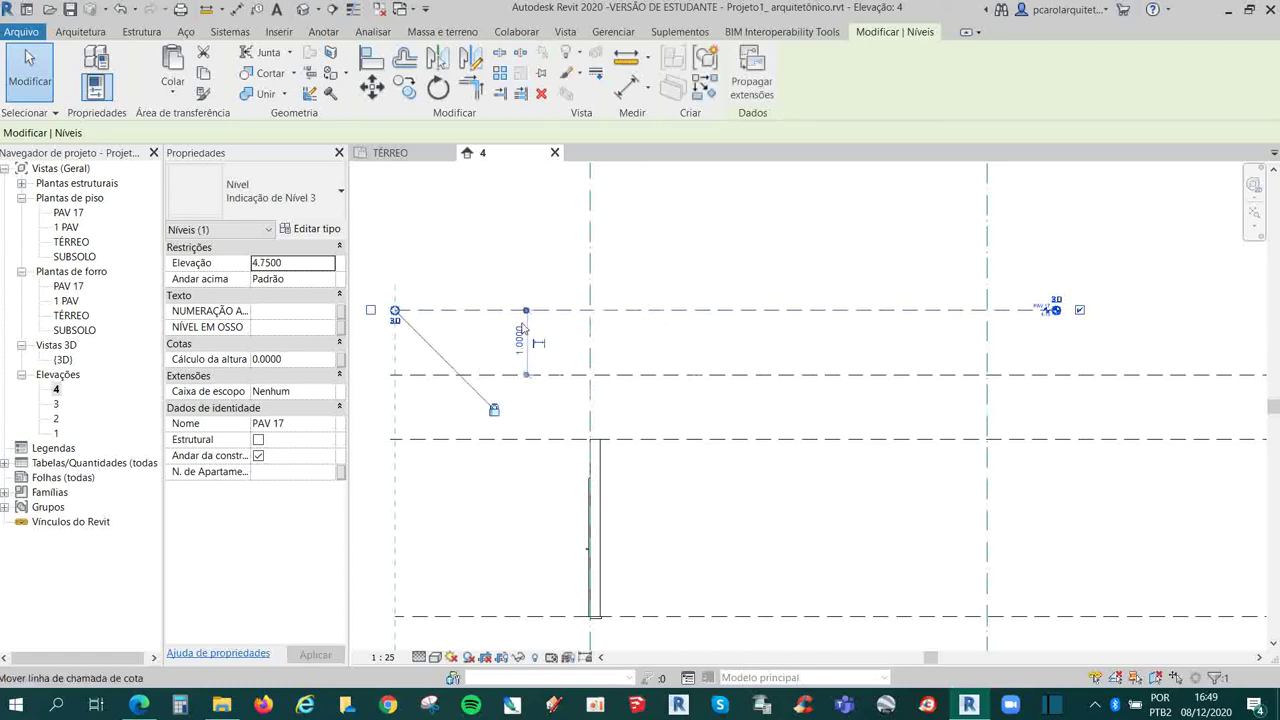
pyautogui.click(554, 326)
pyautogui.moveTo(554, 326); pyautogui.dragTo(663, 367, button='middle')
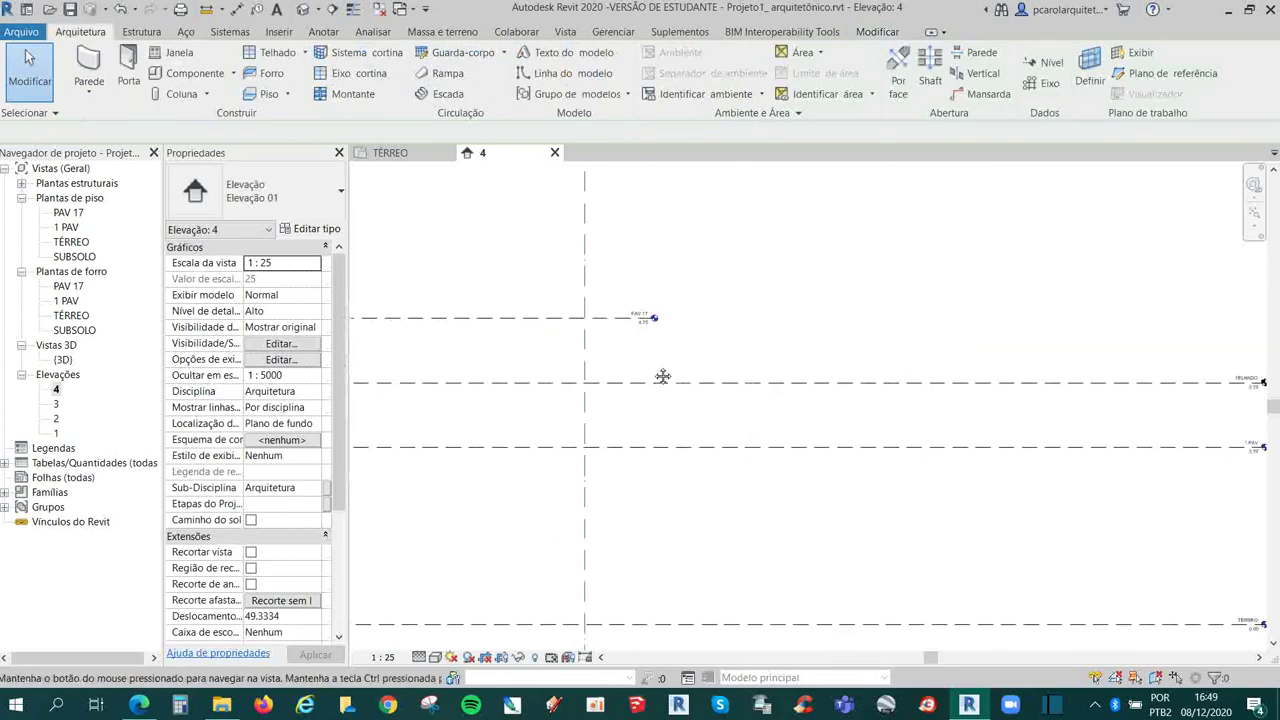
# - Rename level PAV 17 to CAIXA D'ÁGUA and accept renaming its floor and ceiling plans
pyautogui.scroll(2, 985, 400)
pyautogui.scroll(-1, 523, 408)
pyautogui.moveTo(523, 408); pyautogui.dragTo(1040, 437, button='middle')
pyautogui.scroll(1, 806, 389)
pyautogui.scroll(2, 806, 389)
pyautogui.doubleClick(870, 347)
pyautogui.write('CAIXA D')
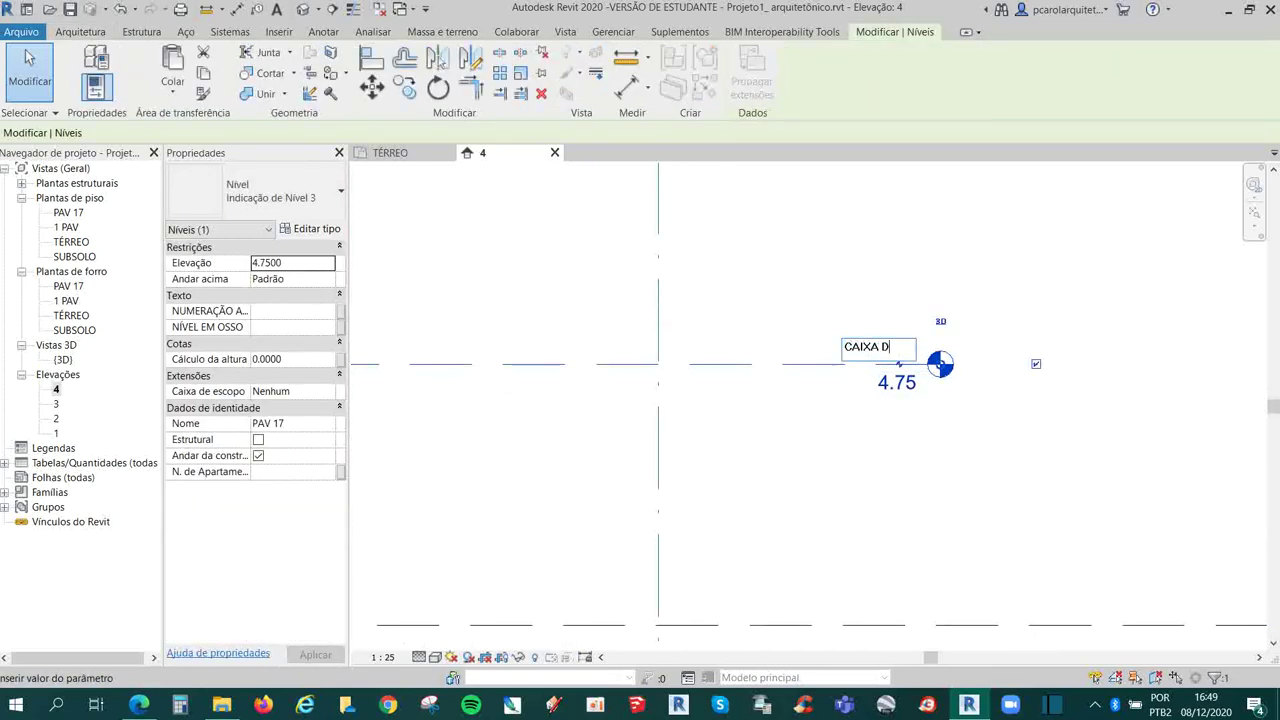
pyautogui.write('ÁGUA')
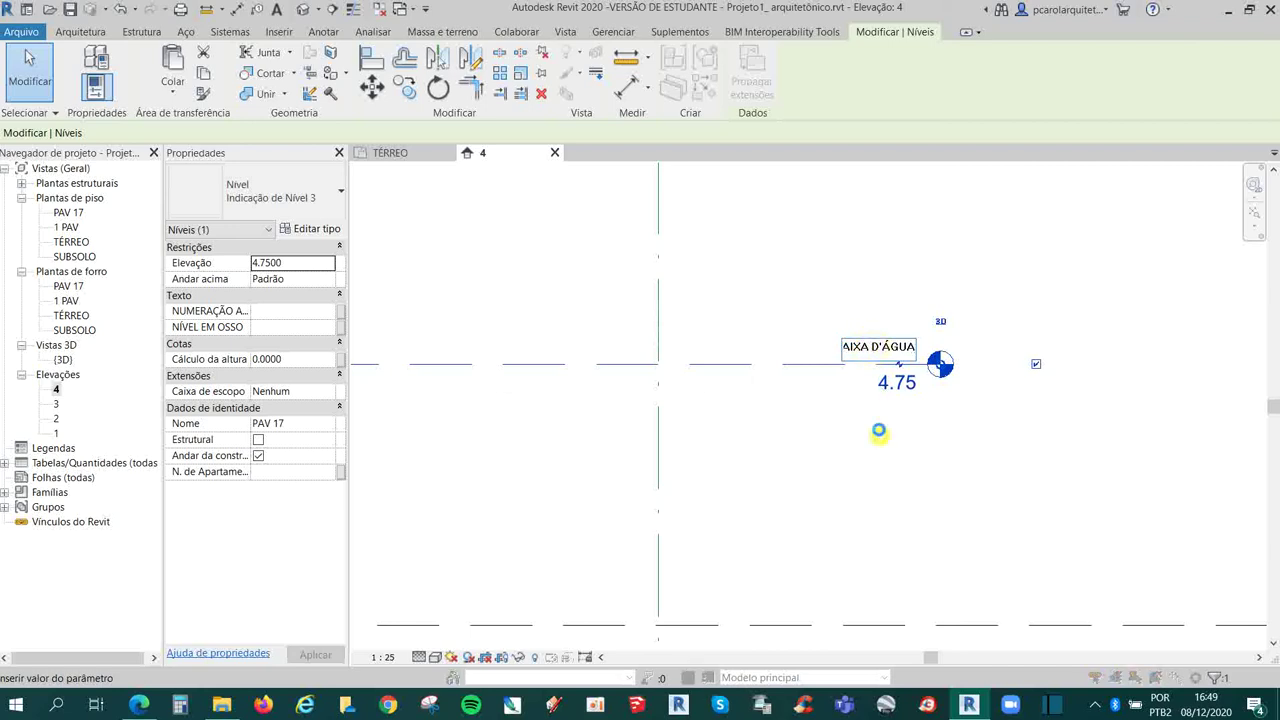
pyautogui.click(880, 432)
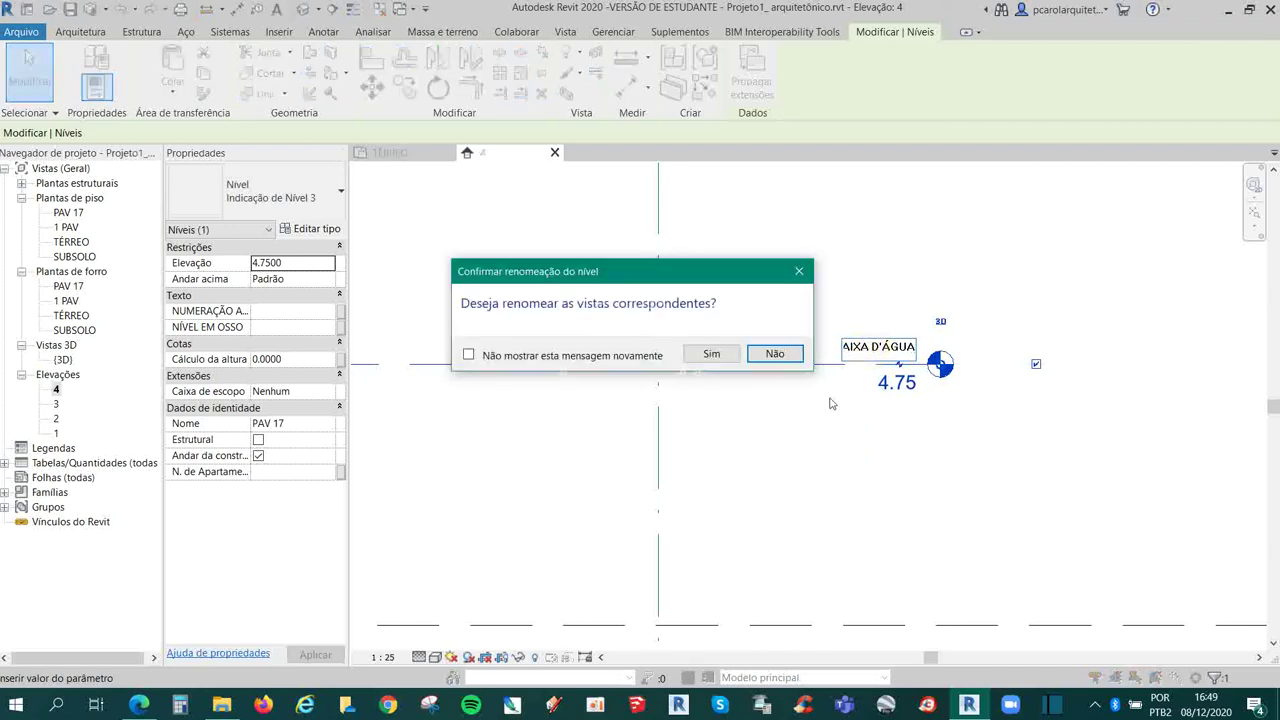
pyautogui.click(711, 354)
pyautogui.scroll(-2, 886, 398)
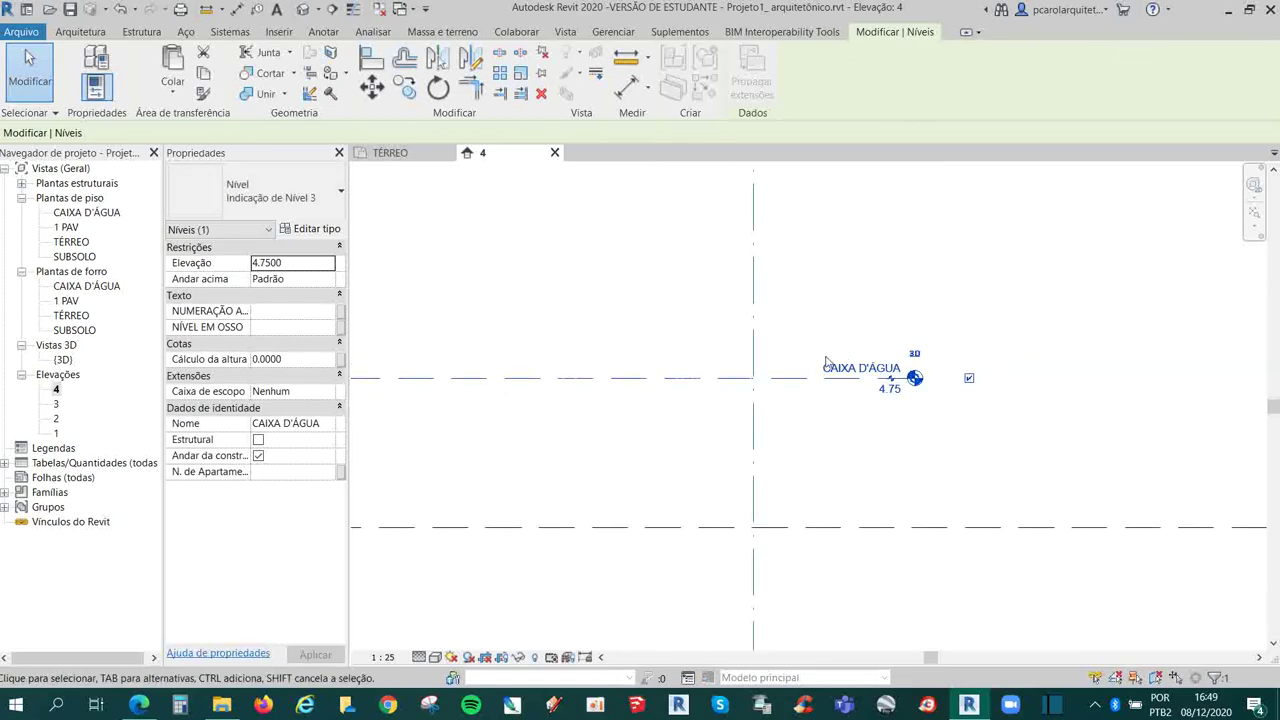
pyautogui.press('Escape')
# - Change the TELHADO level's extent from 3D to 2D
pyautogui.scroll(-2, 885, 375)
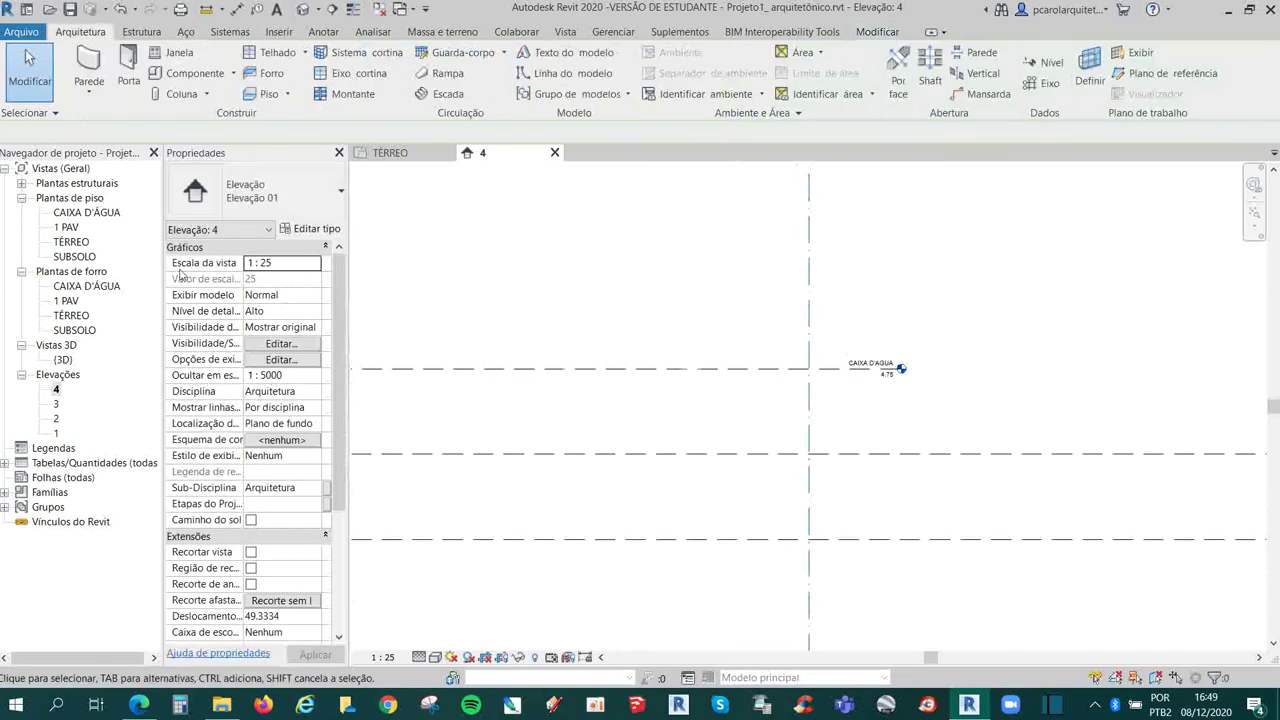
pyautogui.scroll(-2, 718, 365)
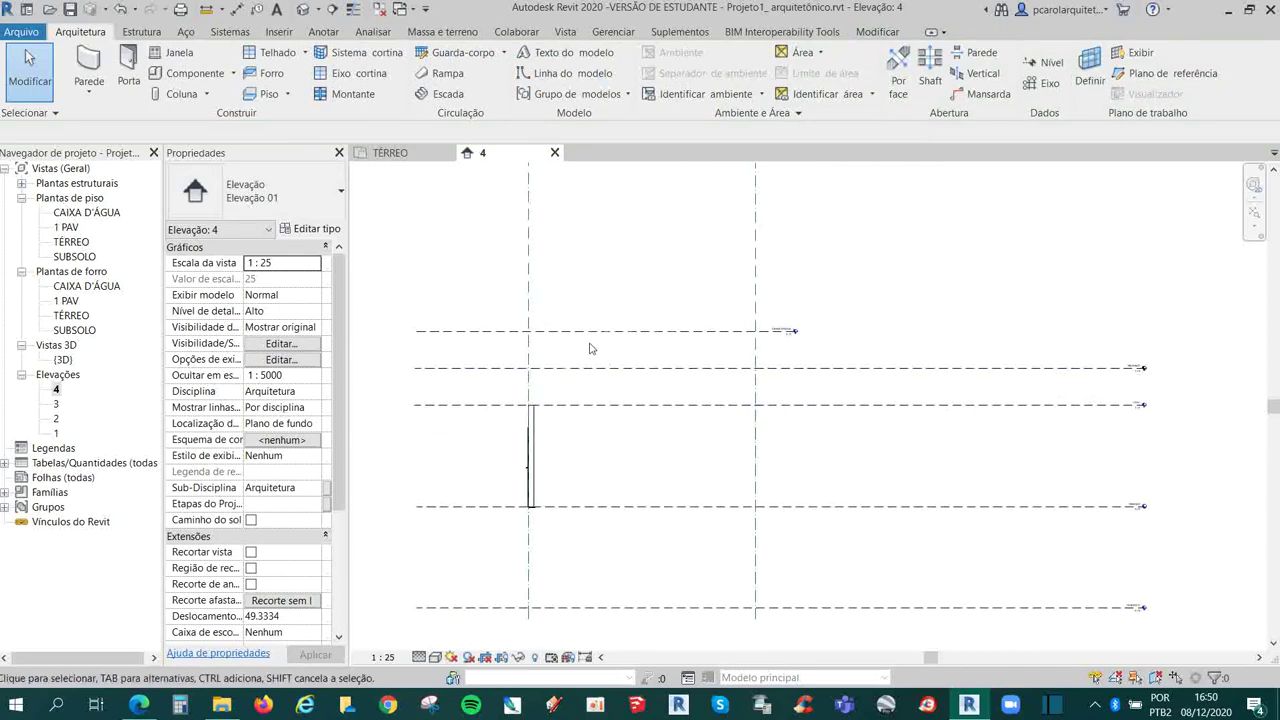
pyautogui.scroll(3, 1075, 320)
pyautogui.scroll(-1, 1080, 322)
pyautogui.scroll(-2, 1075, 330)
pyautogui.scroll(-1, 1063, 337)
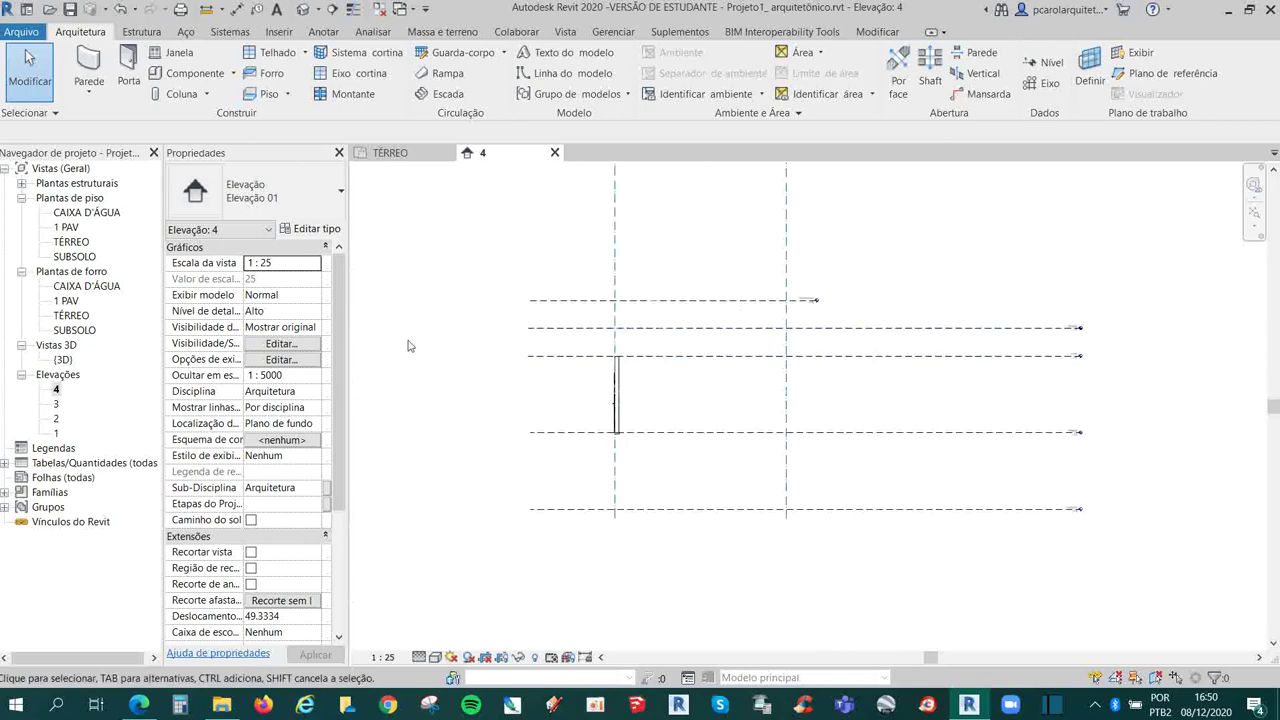
pyautogui.scroll(2, 1120, 335)
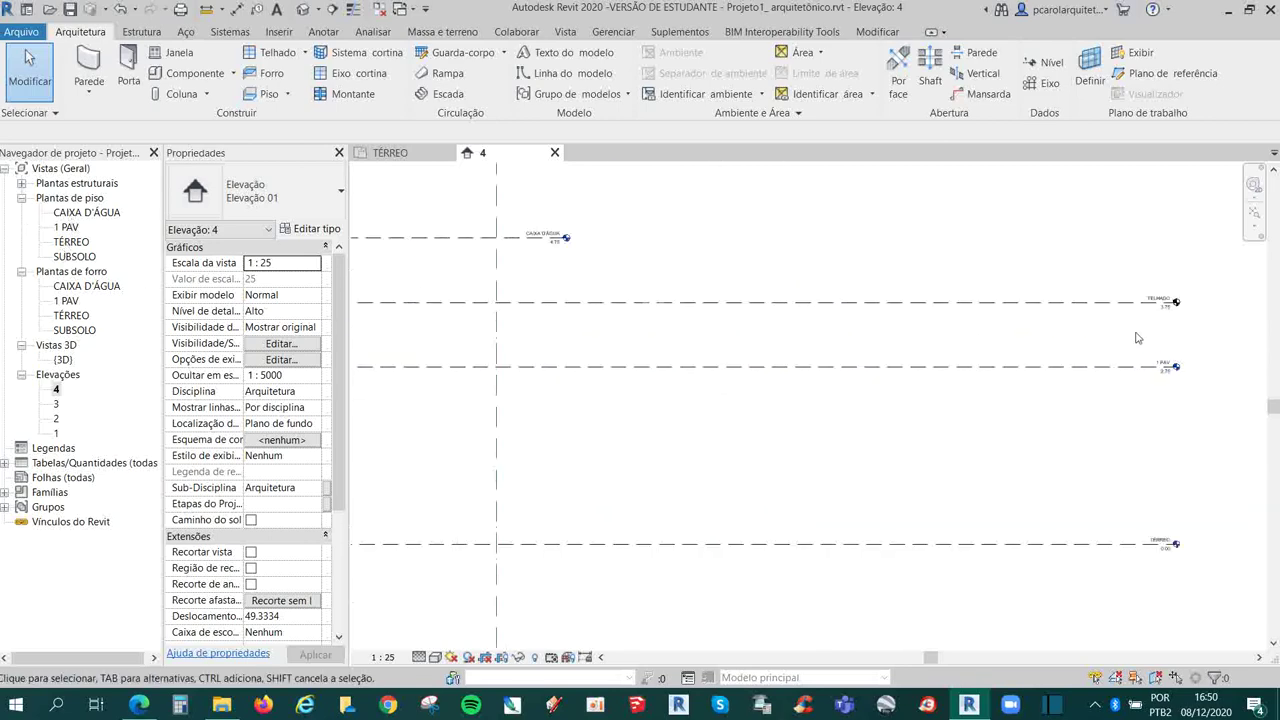
pyautogui.click(1100, 302)
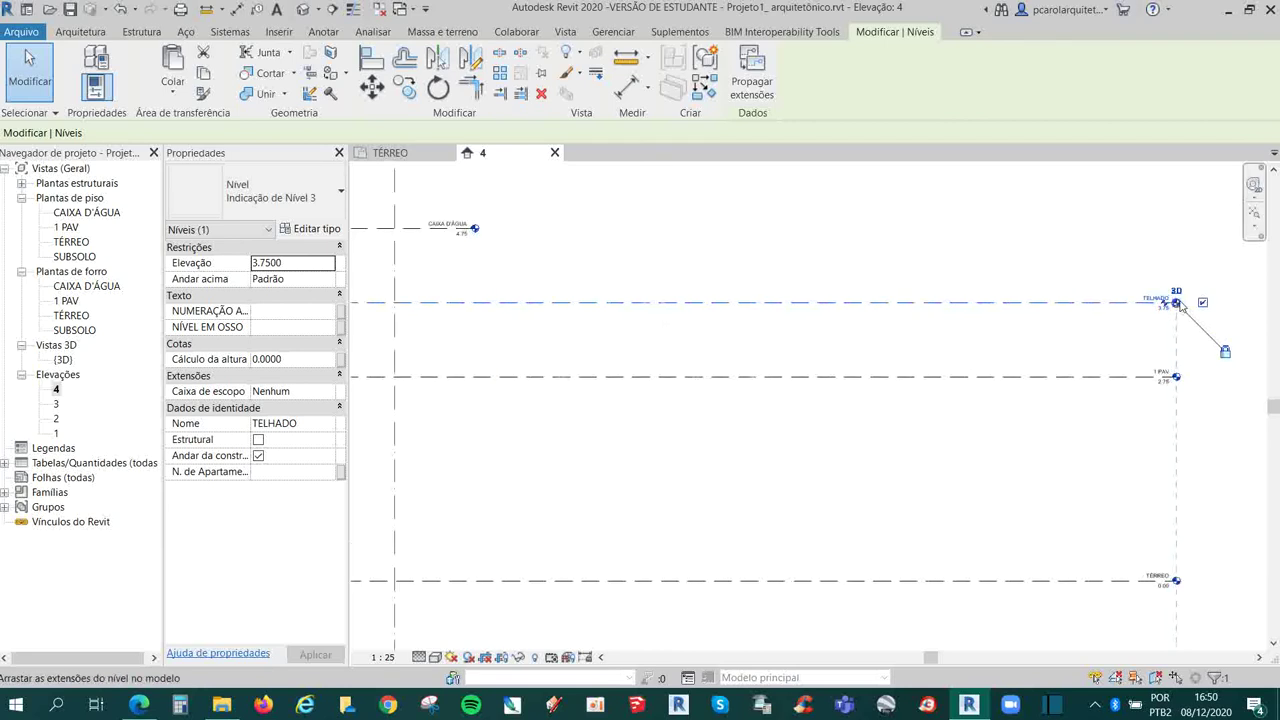
pyautogui.scroll(2, 1178, 316)
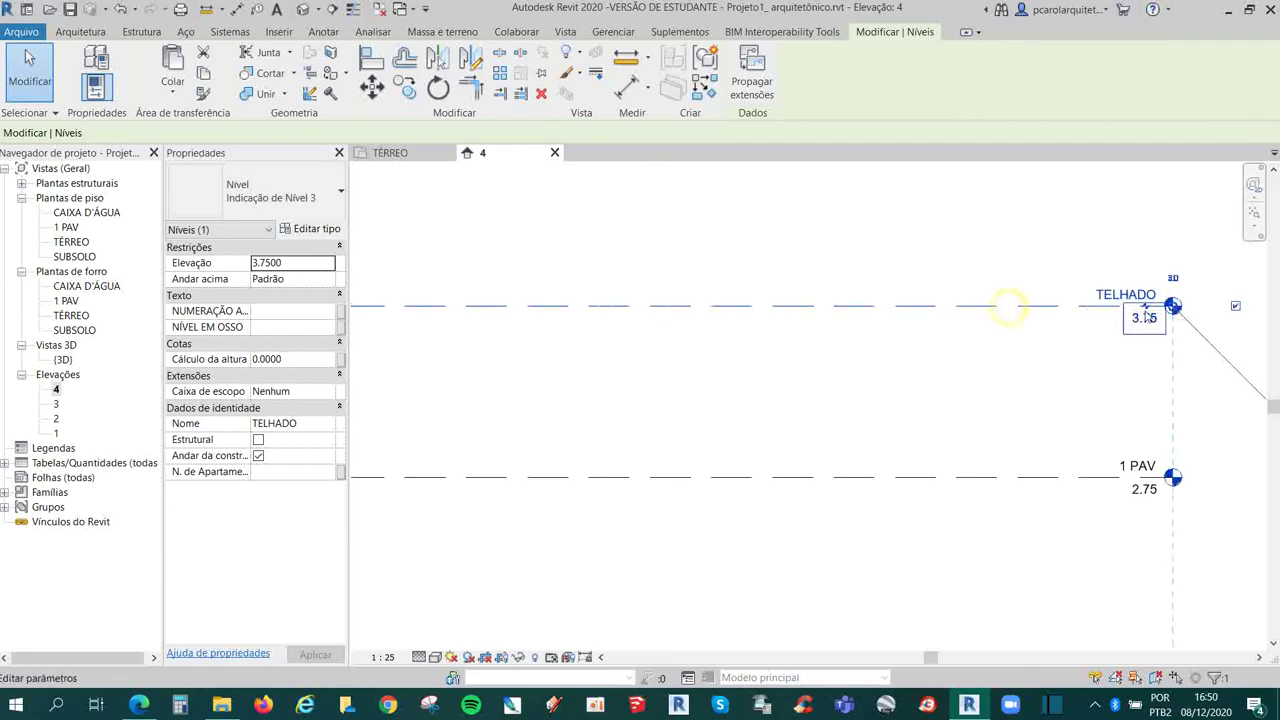
pyautogui.scroll(-2, 1165, 328)
pyautogui.click(1171, 306)
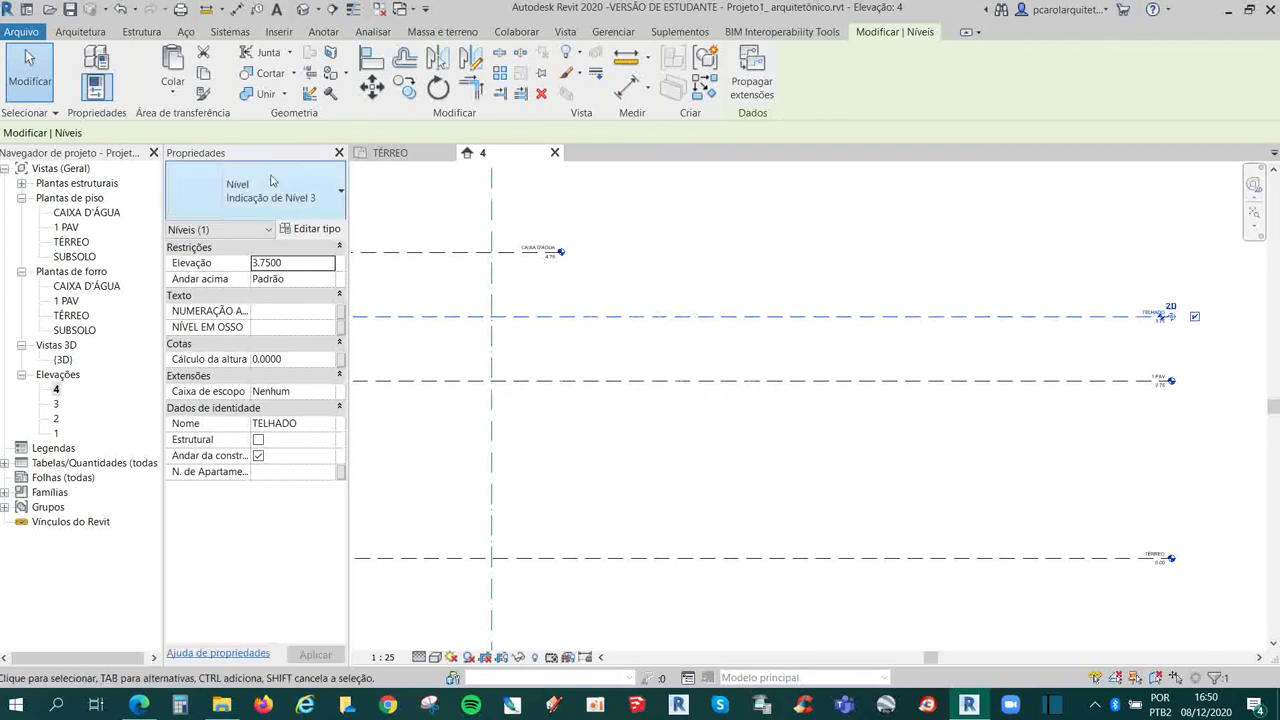
# - Deselect the level and zoom Elevação 4 to fit all levels in view
pyautogui.moveTo(702, 342); pyautogui.dragTo(886, 339, button='middle')
pyautogui.scroll(-2, 886, 339)
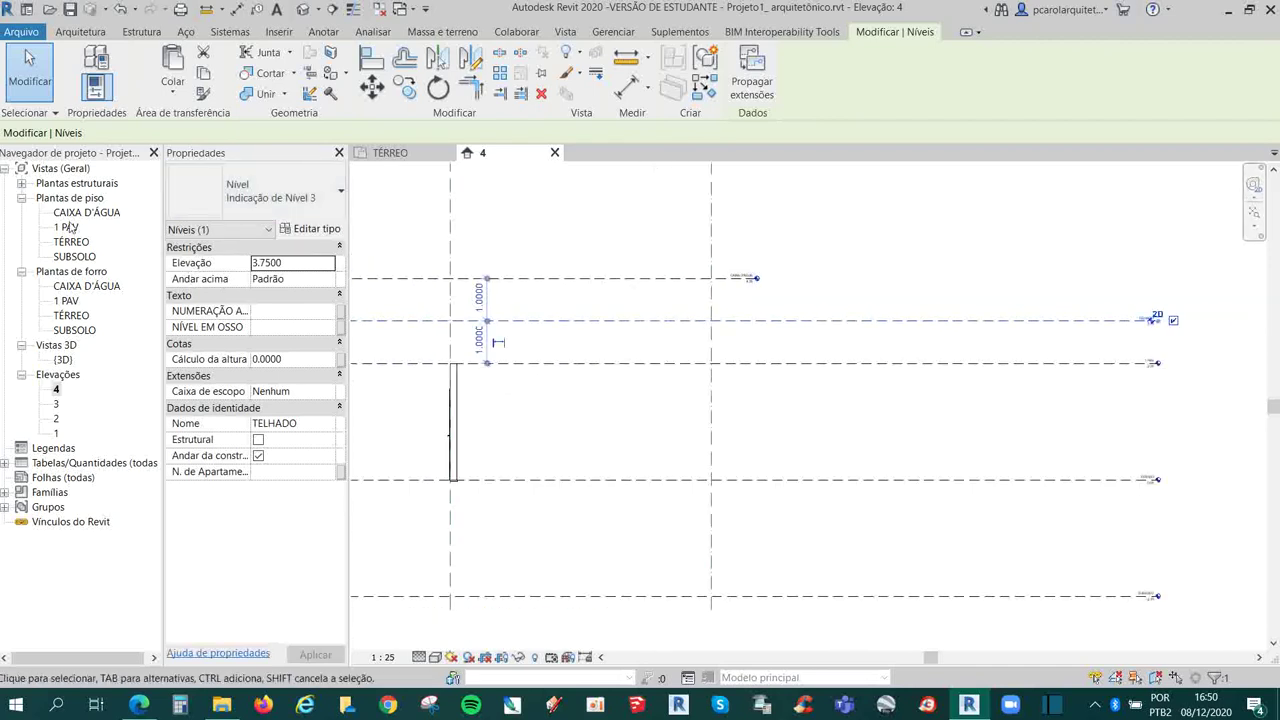
pyautogui.scroll(-2, 760, 331)
pyautogui.click(811, 266)
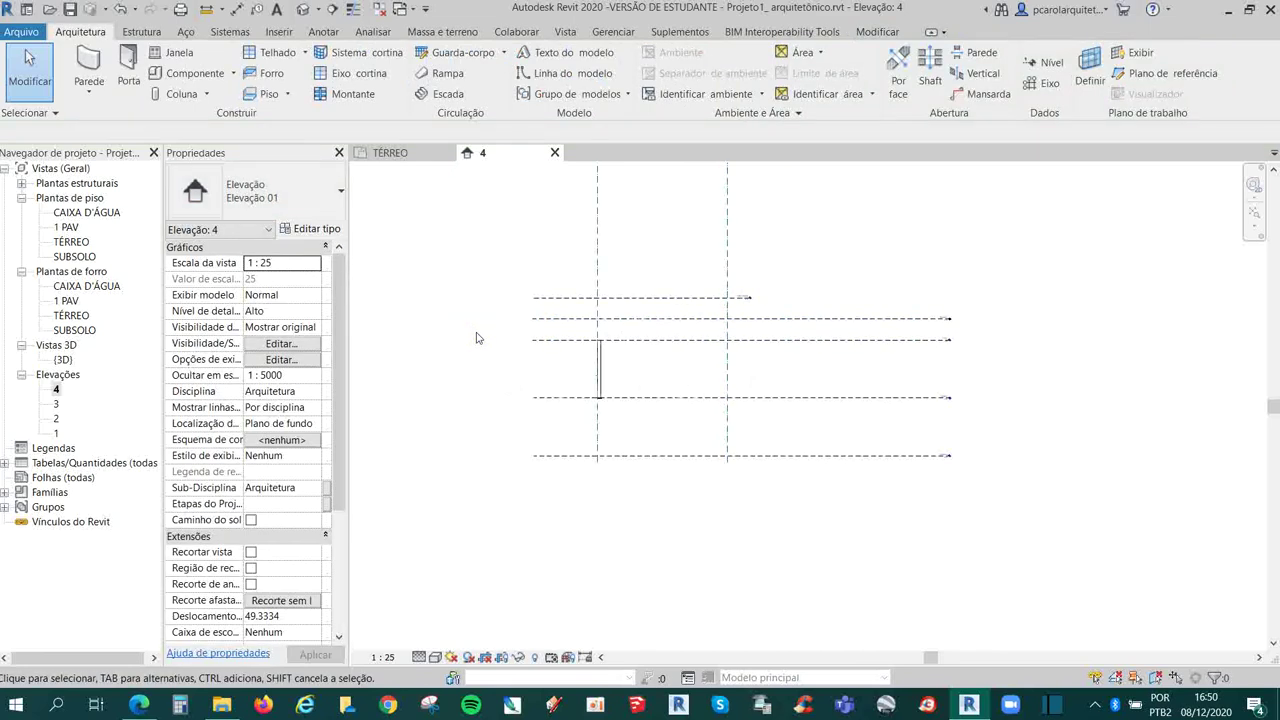
pyautogui.middleClick(751, 303)
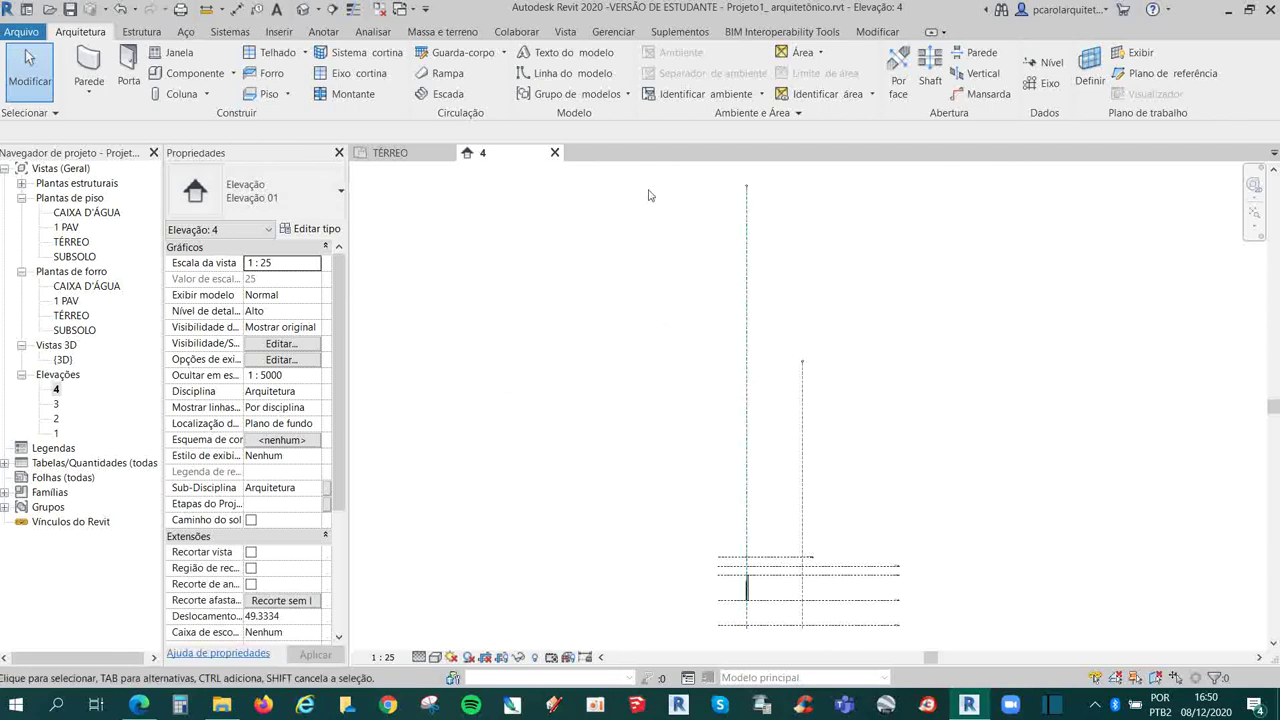
pyautogui.click(562, 33)
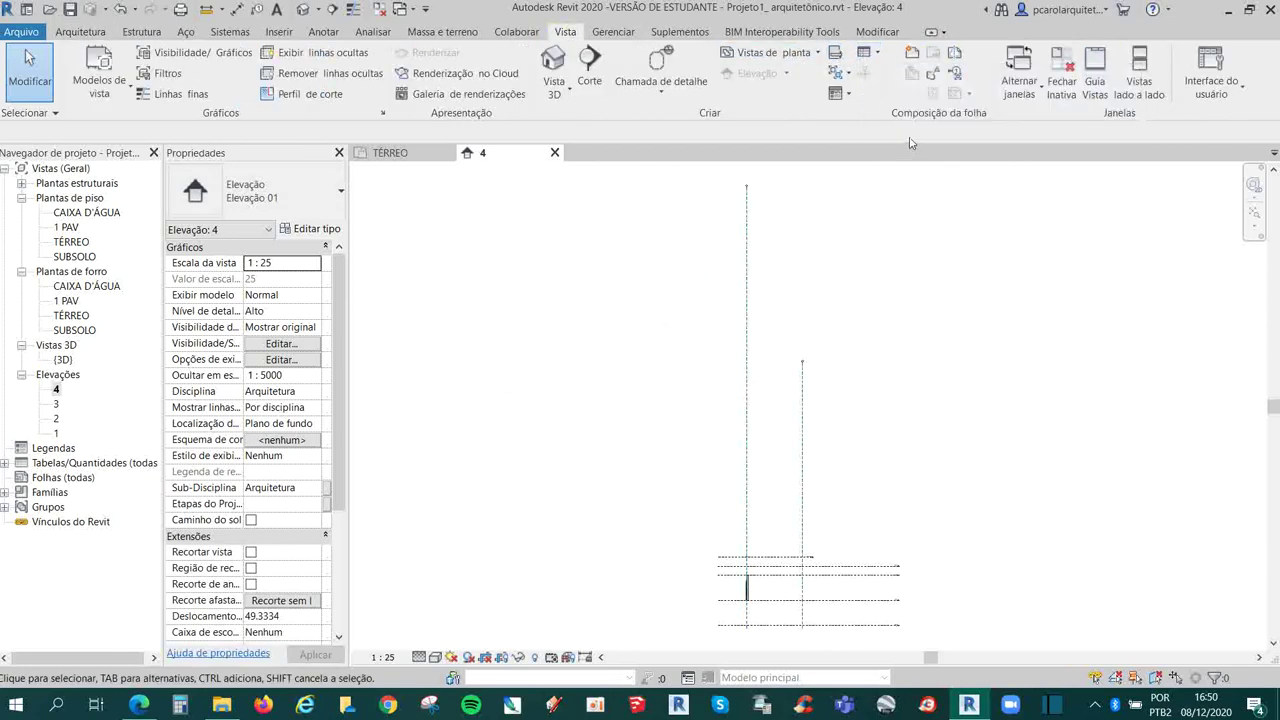
pyautogui.click(800, 55)
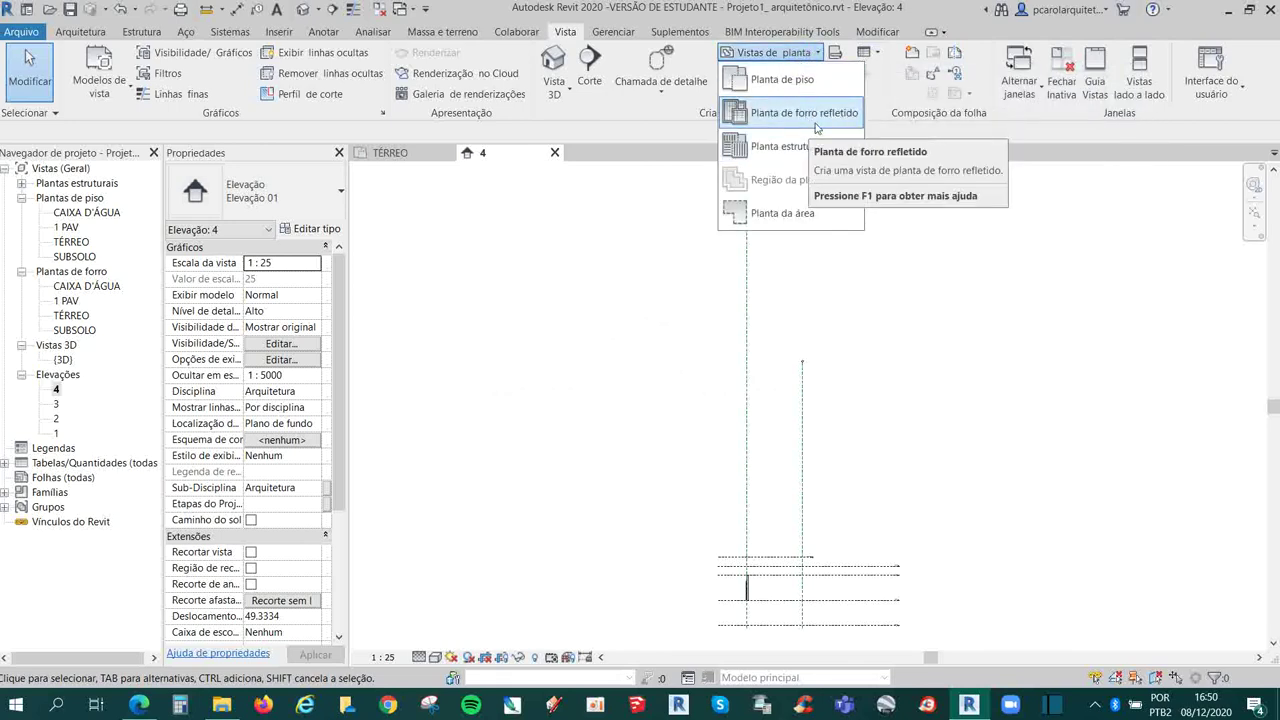
pyautogui.click(825, 90)
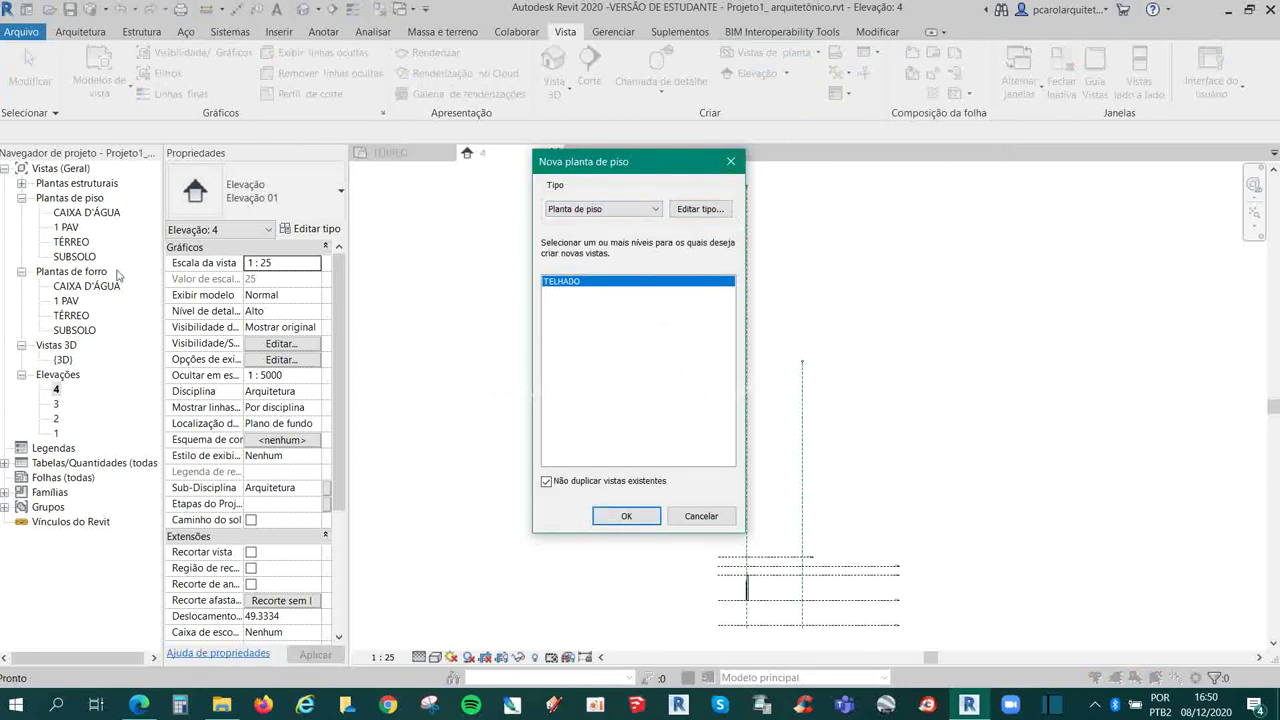
pyautogui.click(730, 161)
pyautogui.scroll(3, 830, 608)
pyautogui.scroll(-1, 811, 434)
pyautogui.scroll(2, 737, 329)
pyautogui.scroll(1, 737, 325)
pyautogui.scroll(-2, 737, 330)
pyautogui.scroll(-2, 750, 350)
pyautogui.scroll(3, 700, 420)
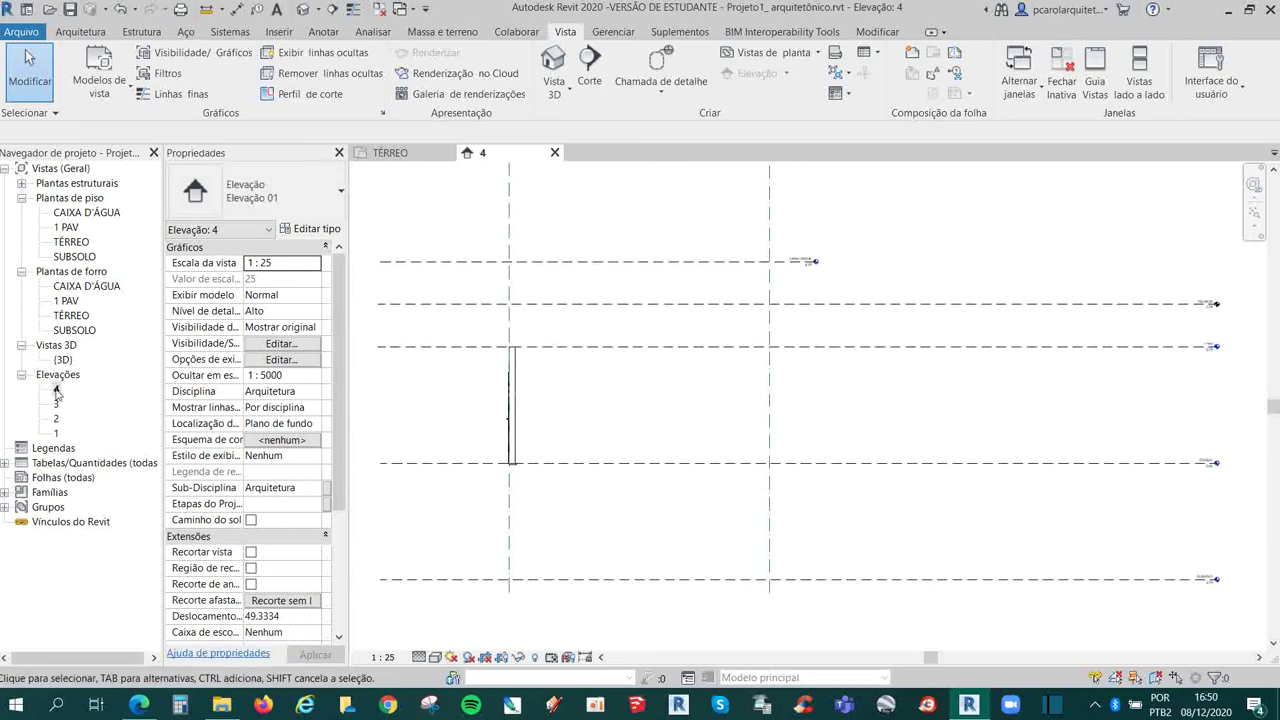
pyautogui.scroll(-2, 866, 343)
pyautogui.scroll(-1, 866, 350)
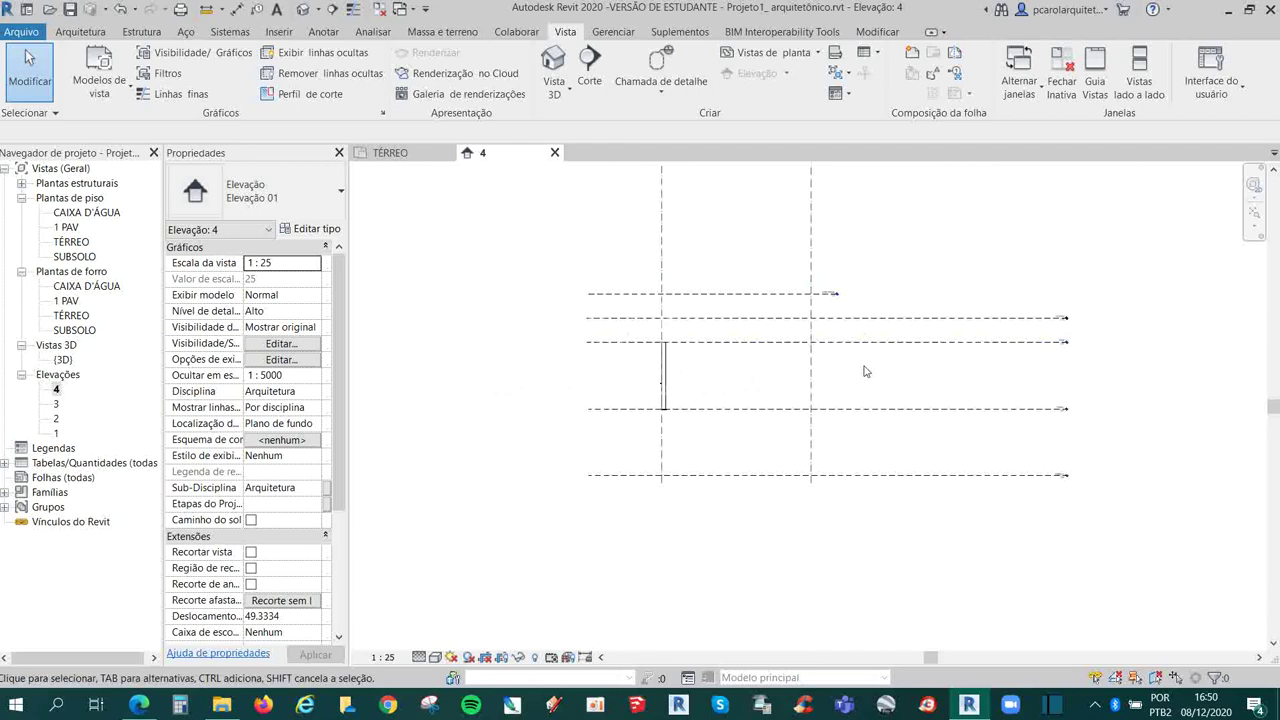
pyautogui.middleClick(866, 386)
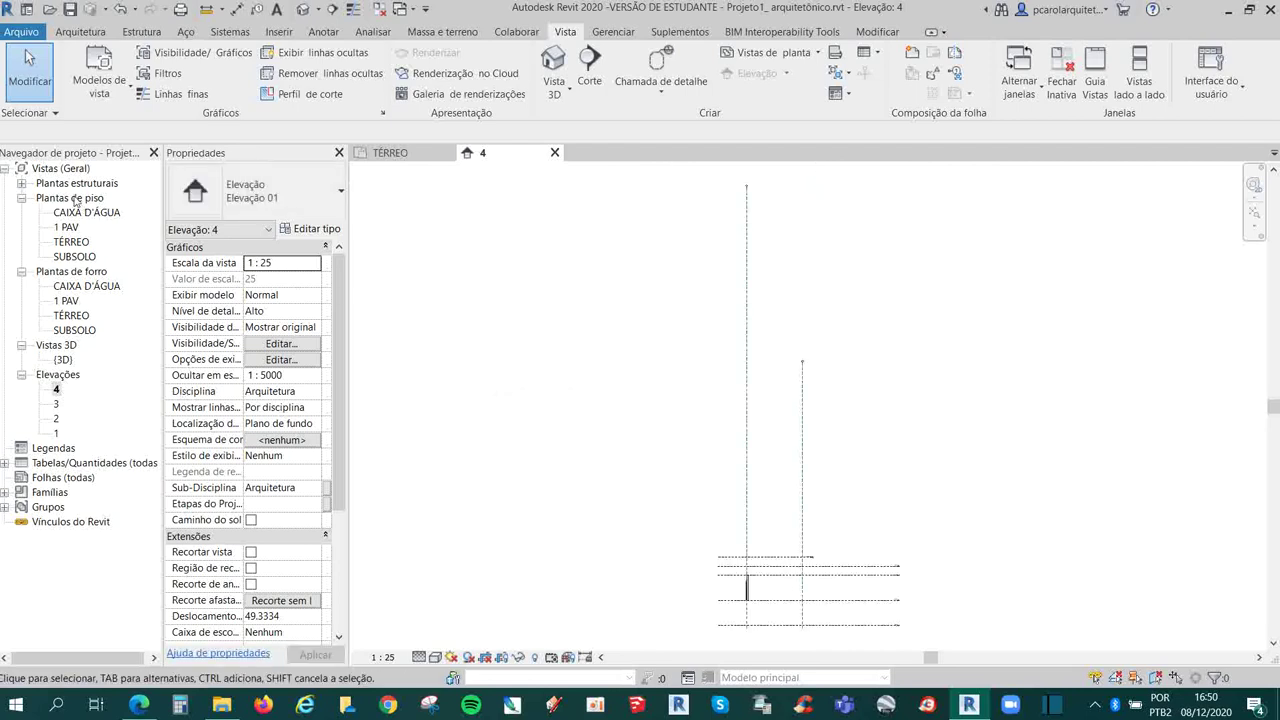
pyautogui.click(390, 153)
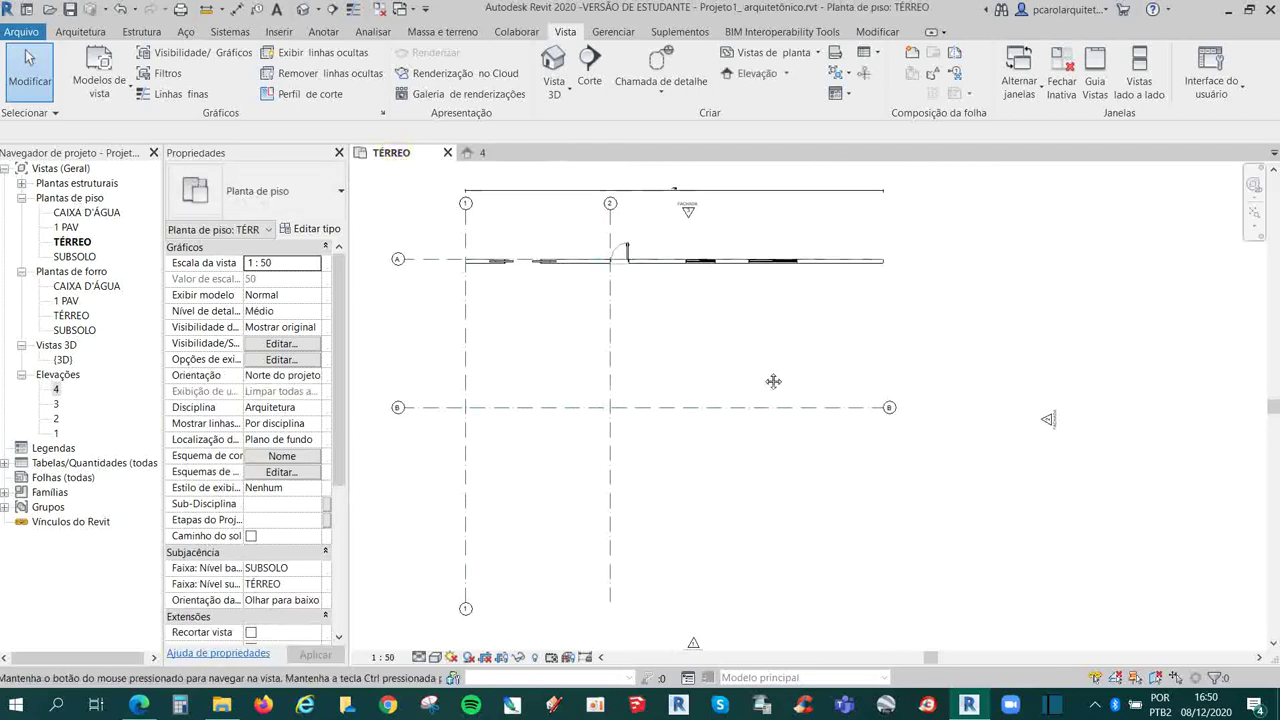
# - Pan the TÉRREO floor plan to center grids 1, 2, A and B around the wall
pyautogui.moveTo(773, 381); pyautogui.dragTo(813, 373, button='middle')
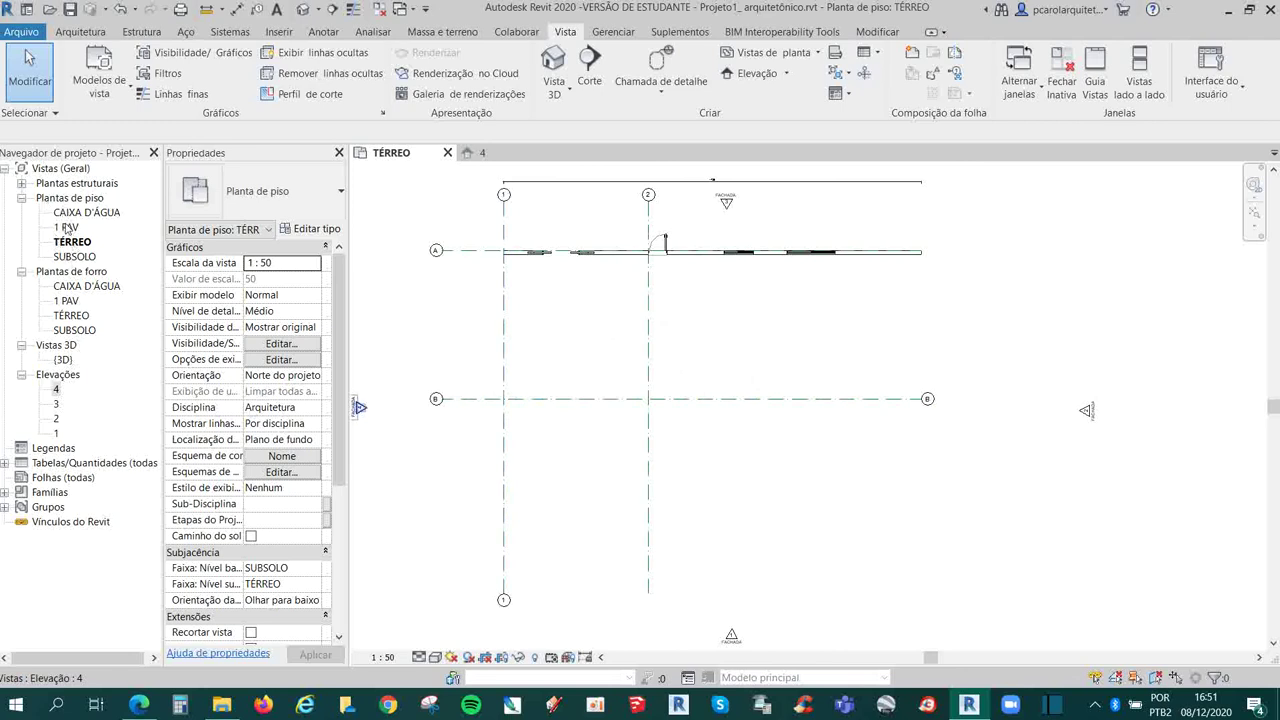
pyautogui.moveTo(658, 360); pyautogui.dragTo(666, 394, button='middle')
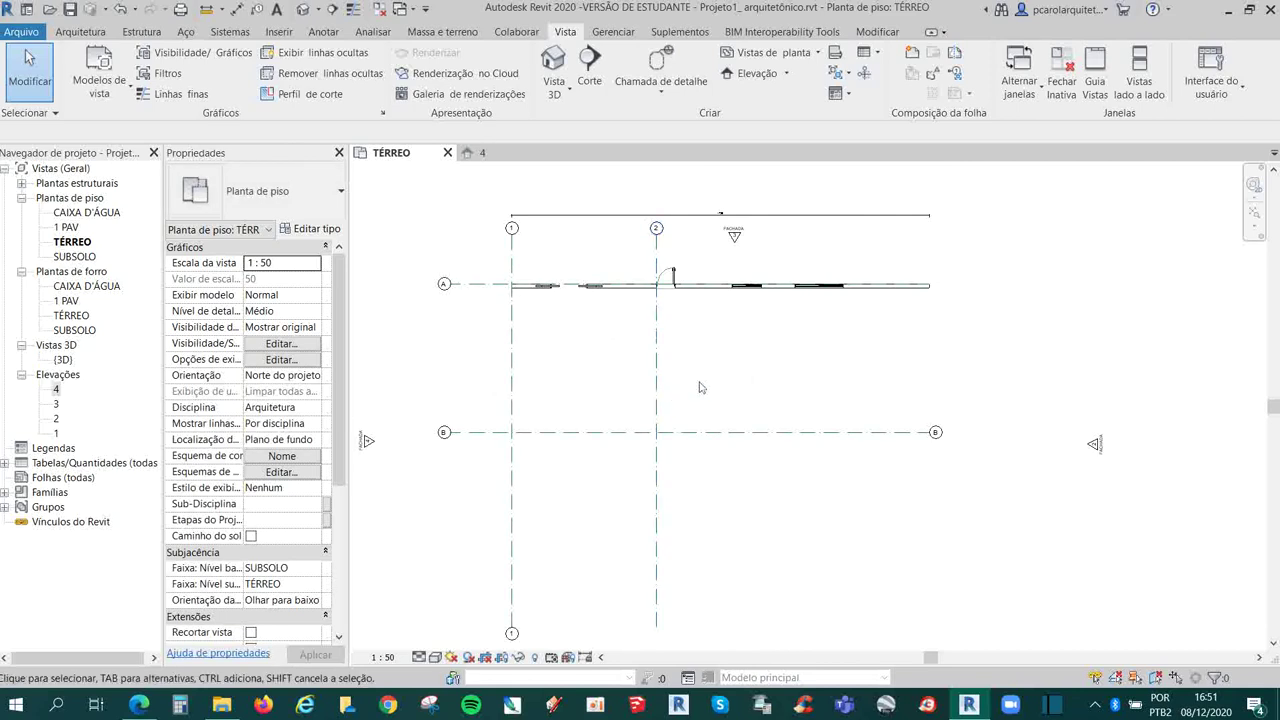
pyautogui.moveTo(776, 372); pyautogui.dragTo(771, 358, button='middle')
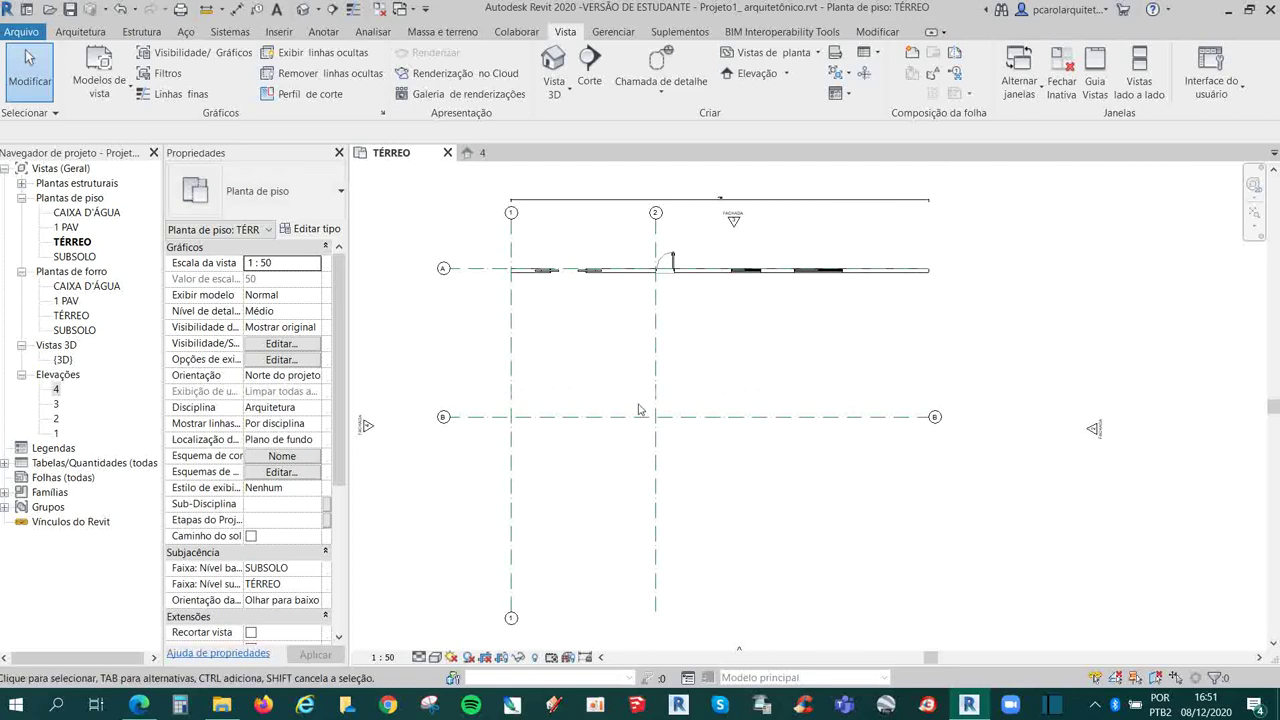